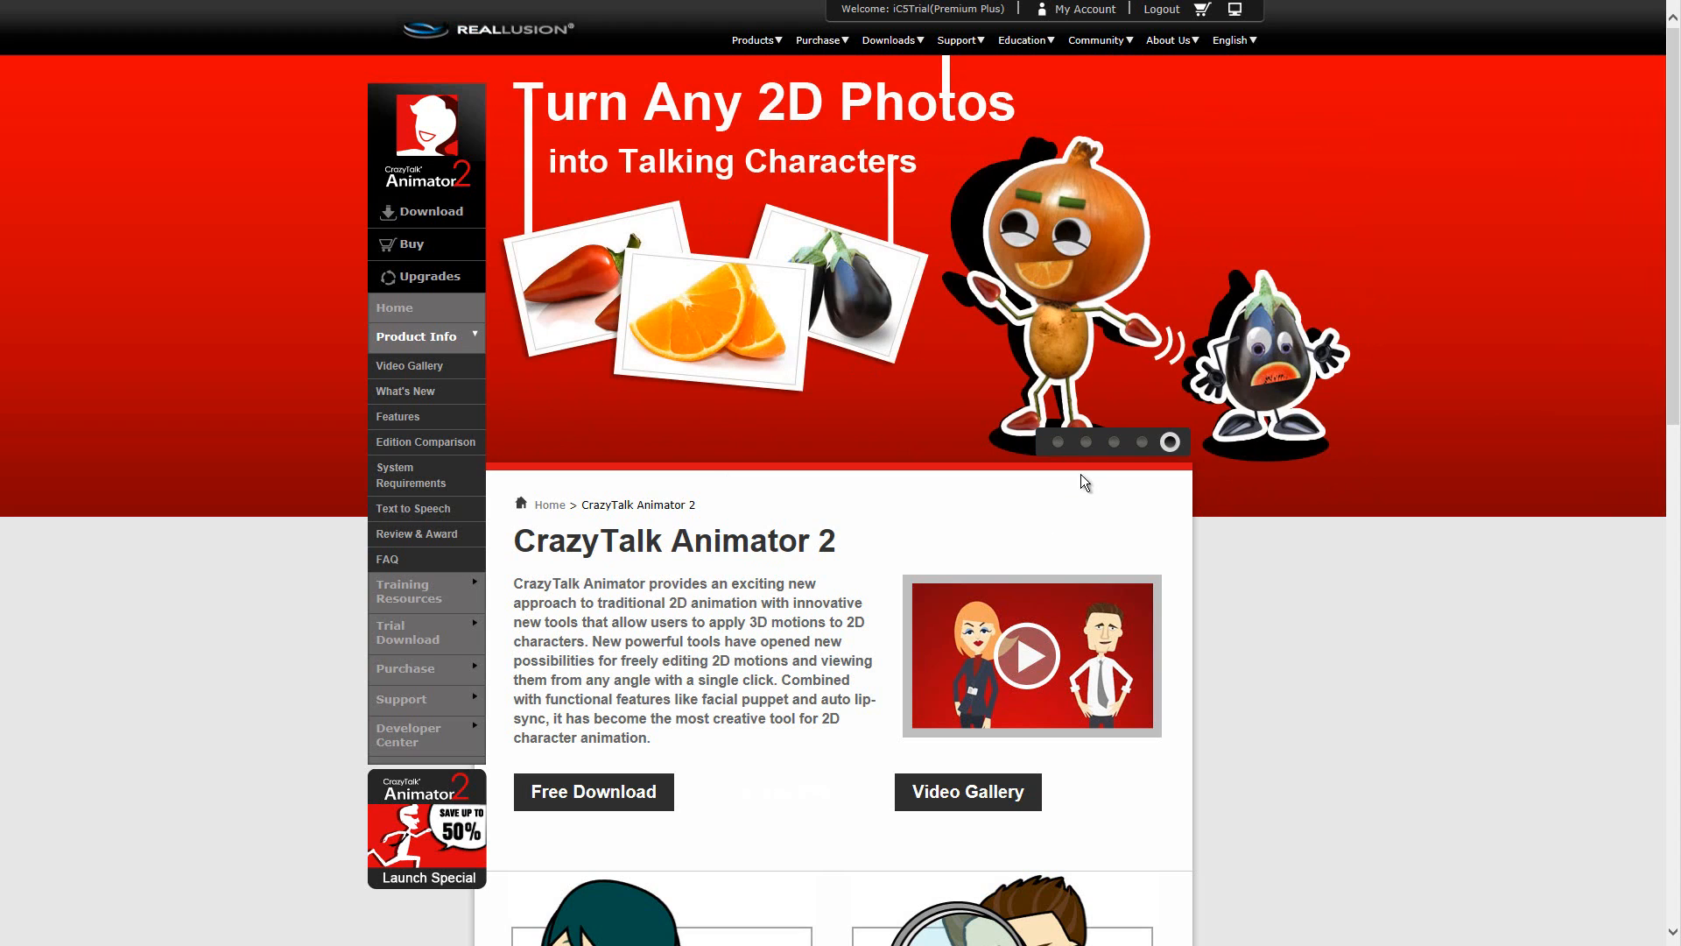
pyautogui.click(1058, 442)
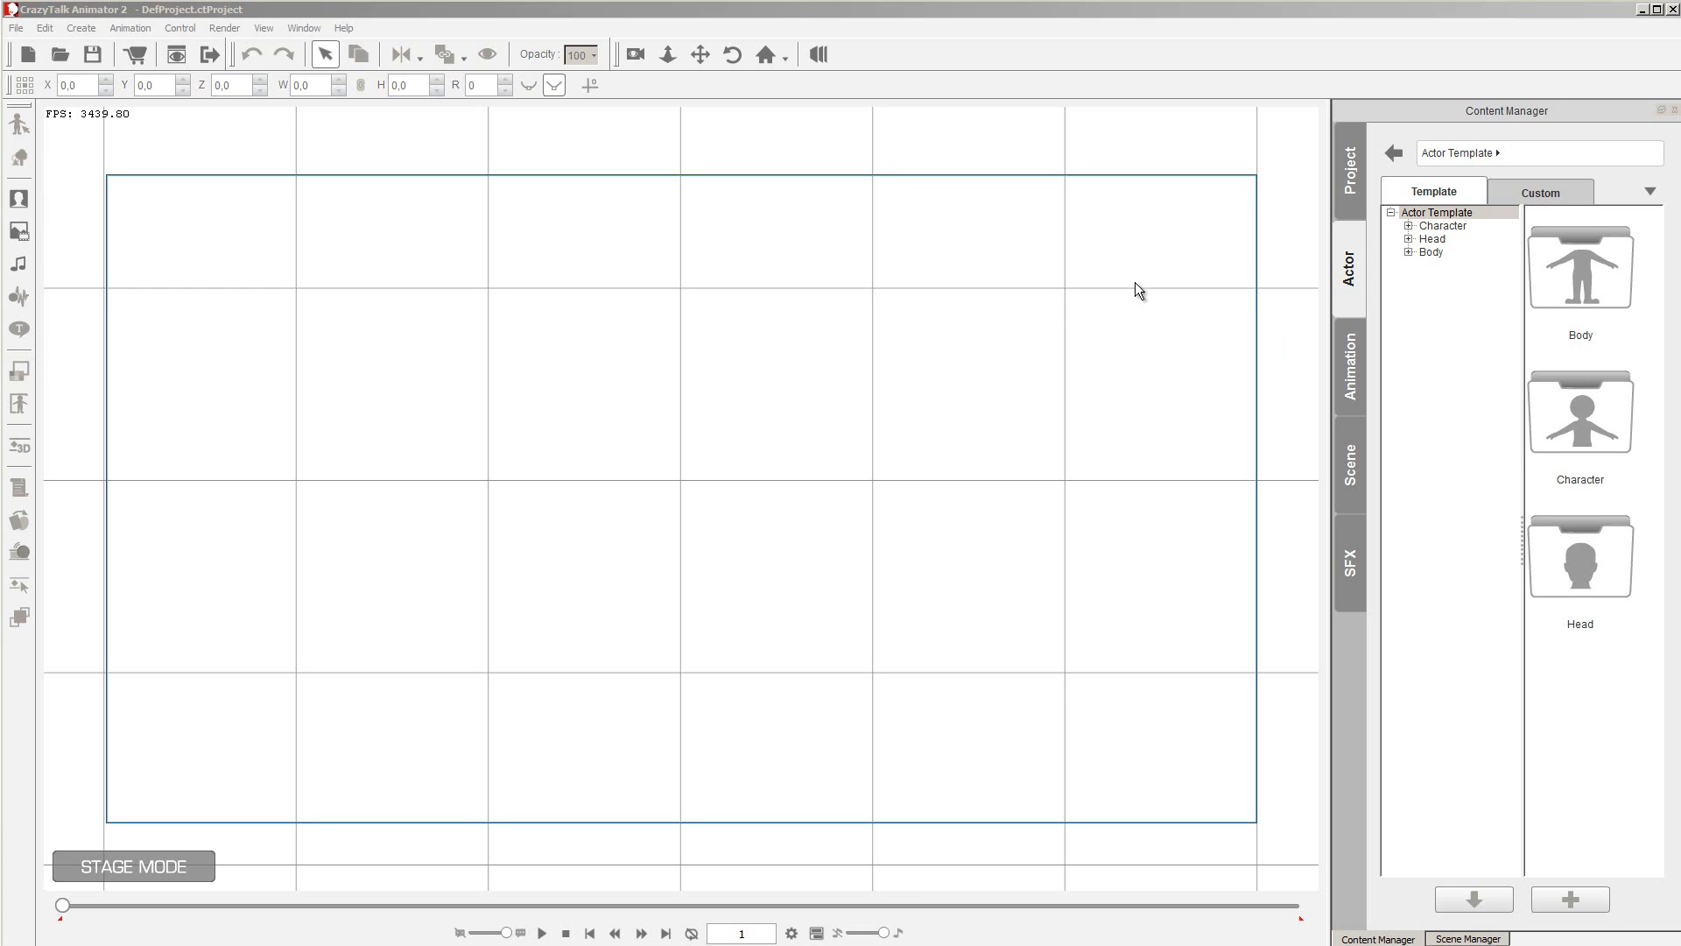
# Browse the content library's Actor, Animation, Scene and SFX categories, and return to the Project category.
pyautogui.click(1352, 170)
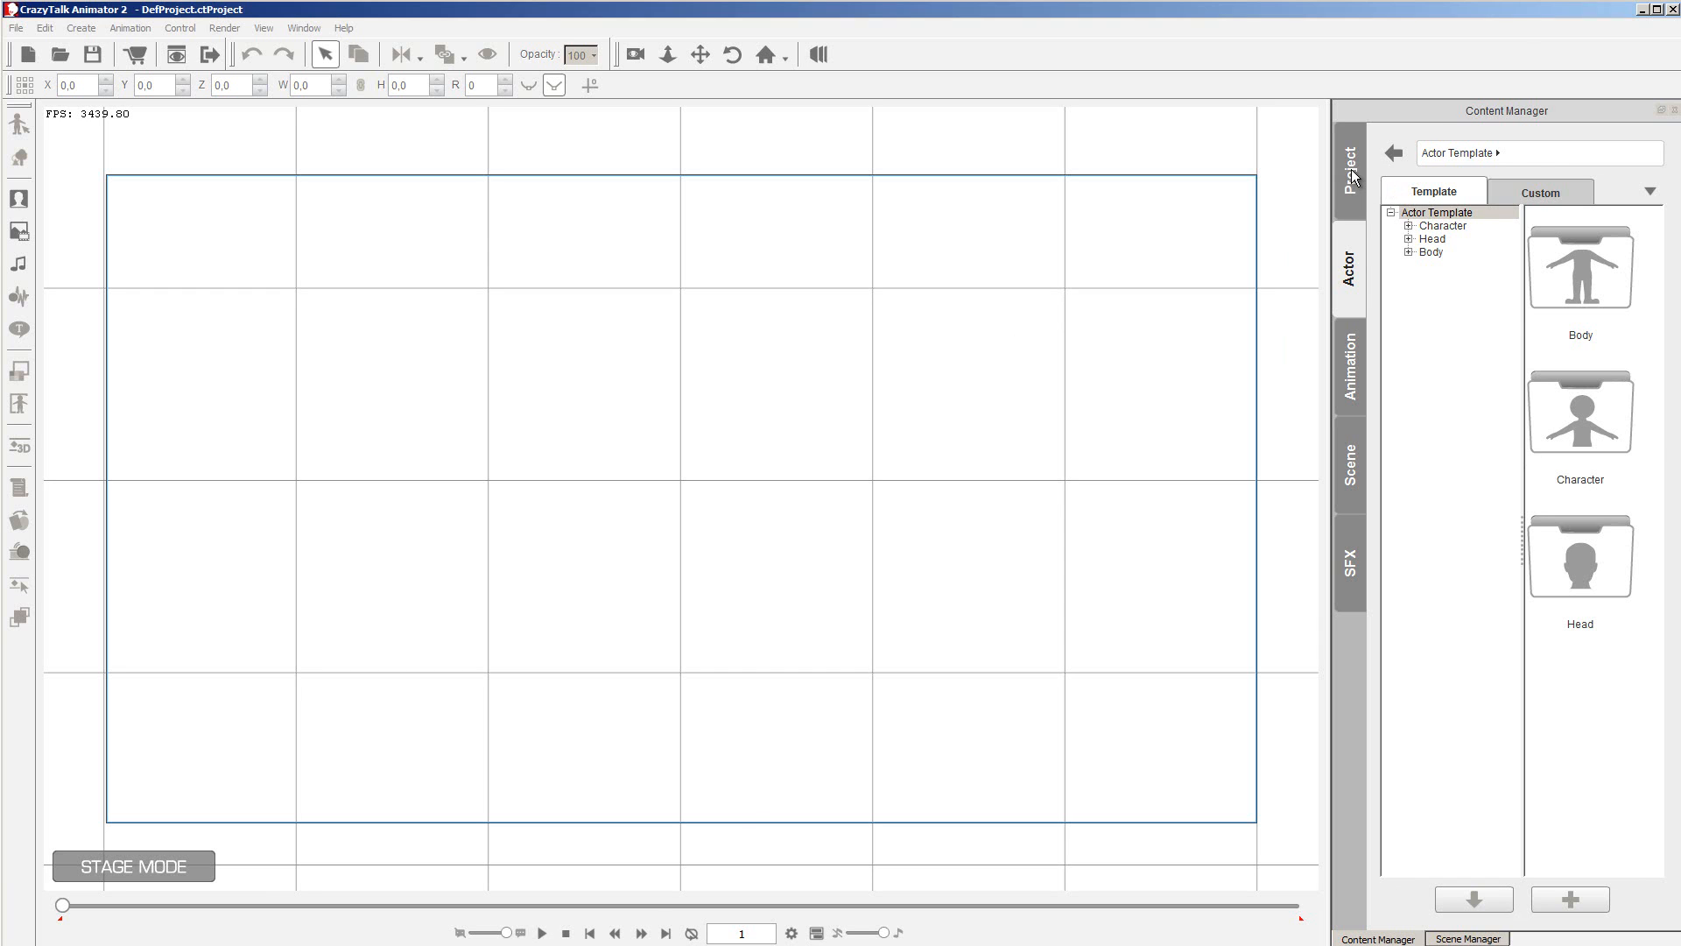
pyautogui.click(1355, 272)
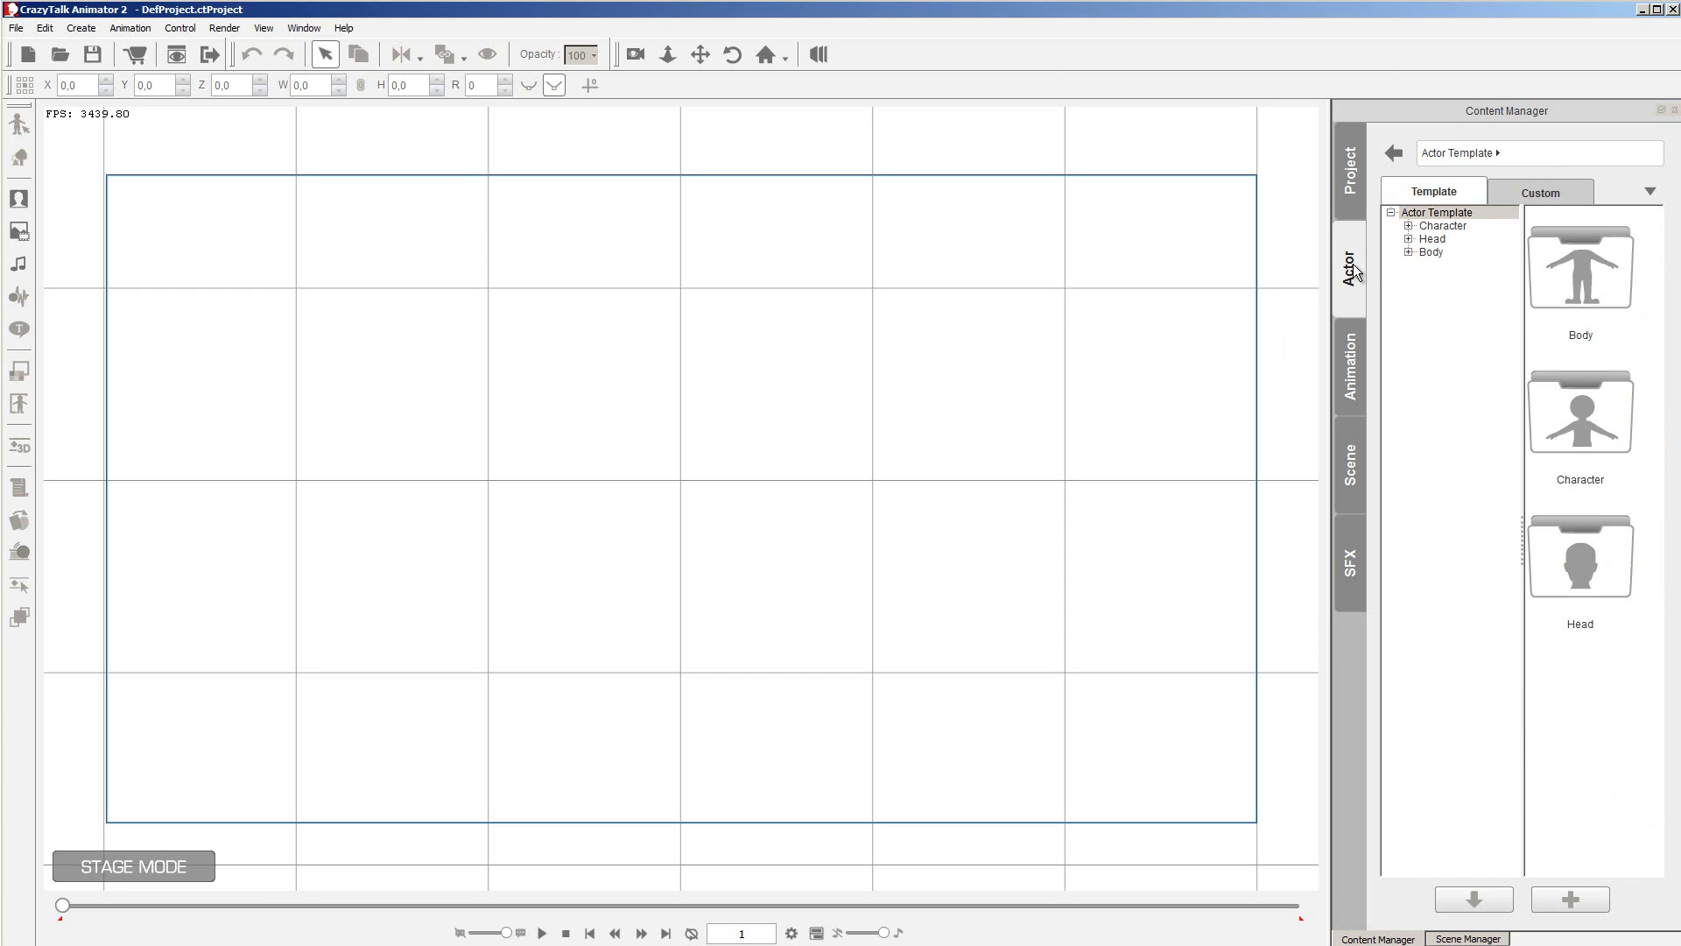
pyautogui.click(1354, 377)
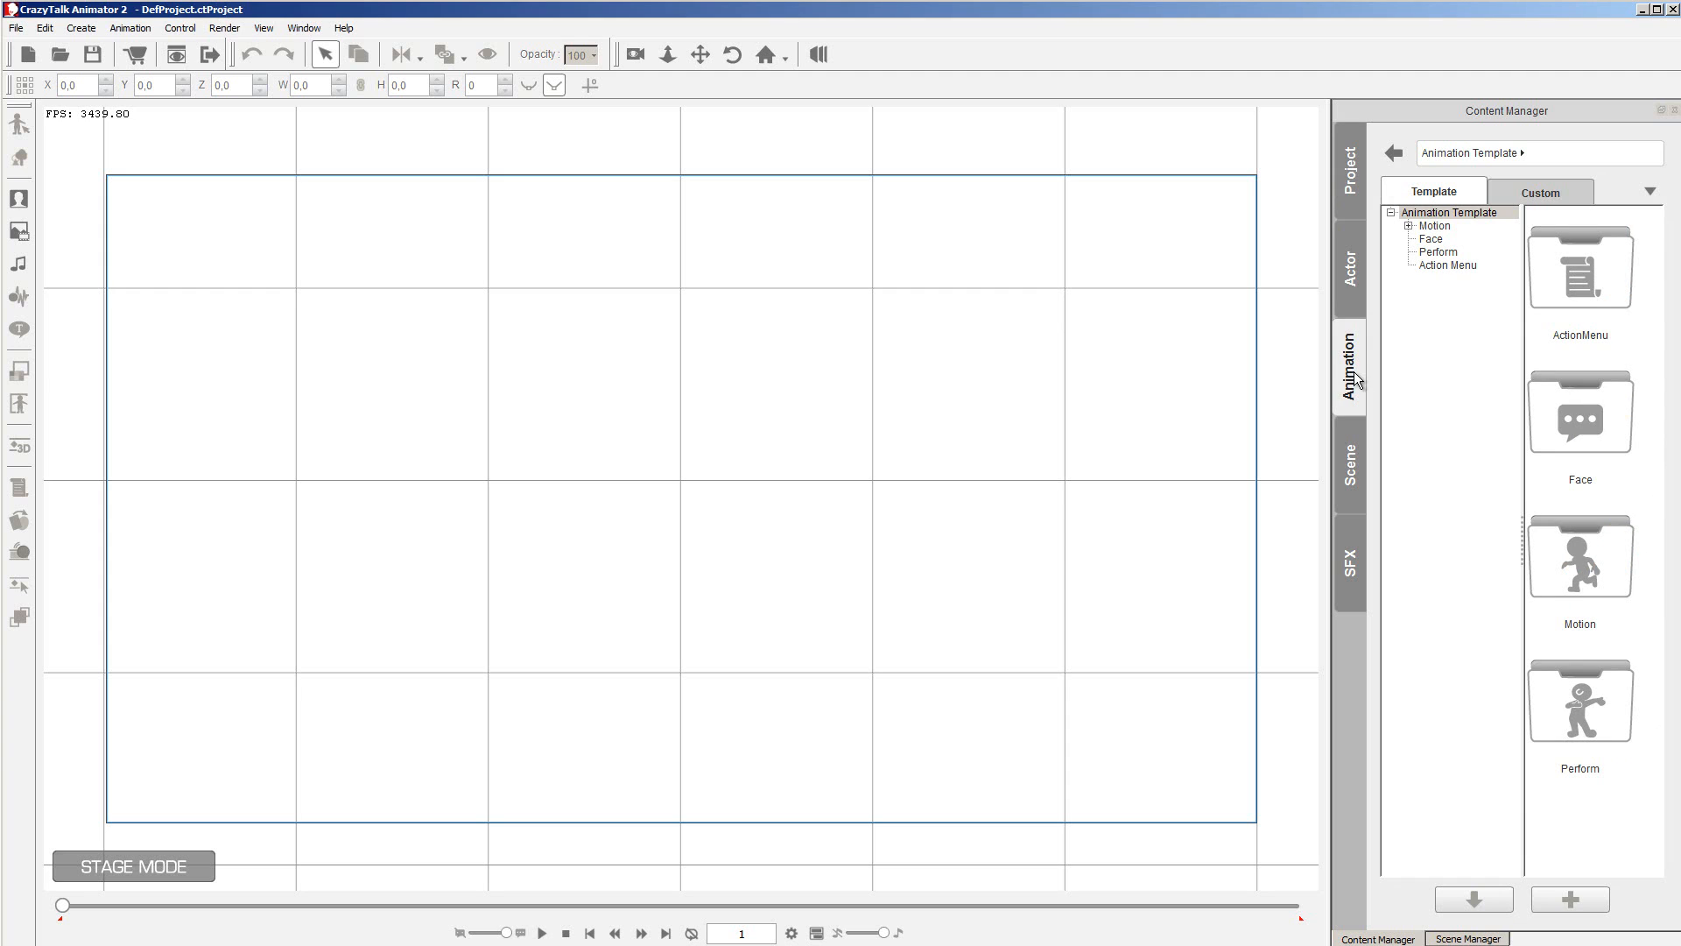
pyautogui.click(1355, 466)
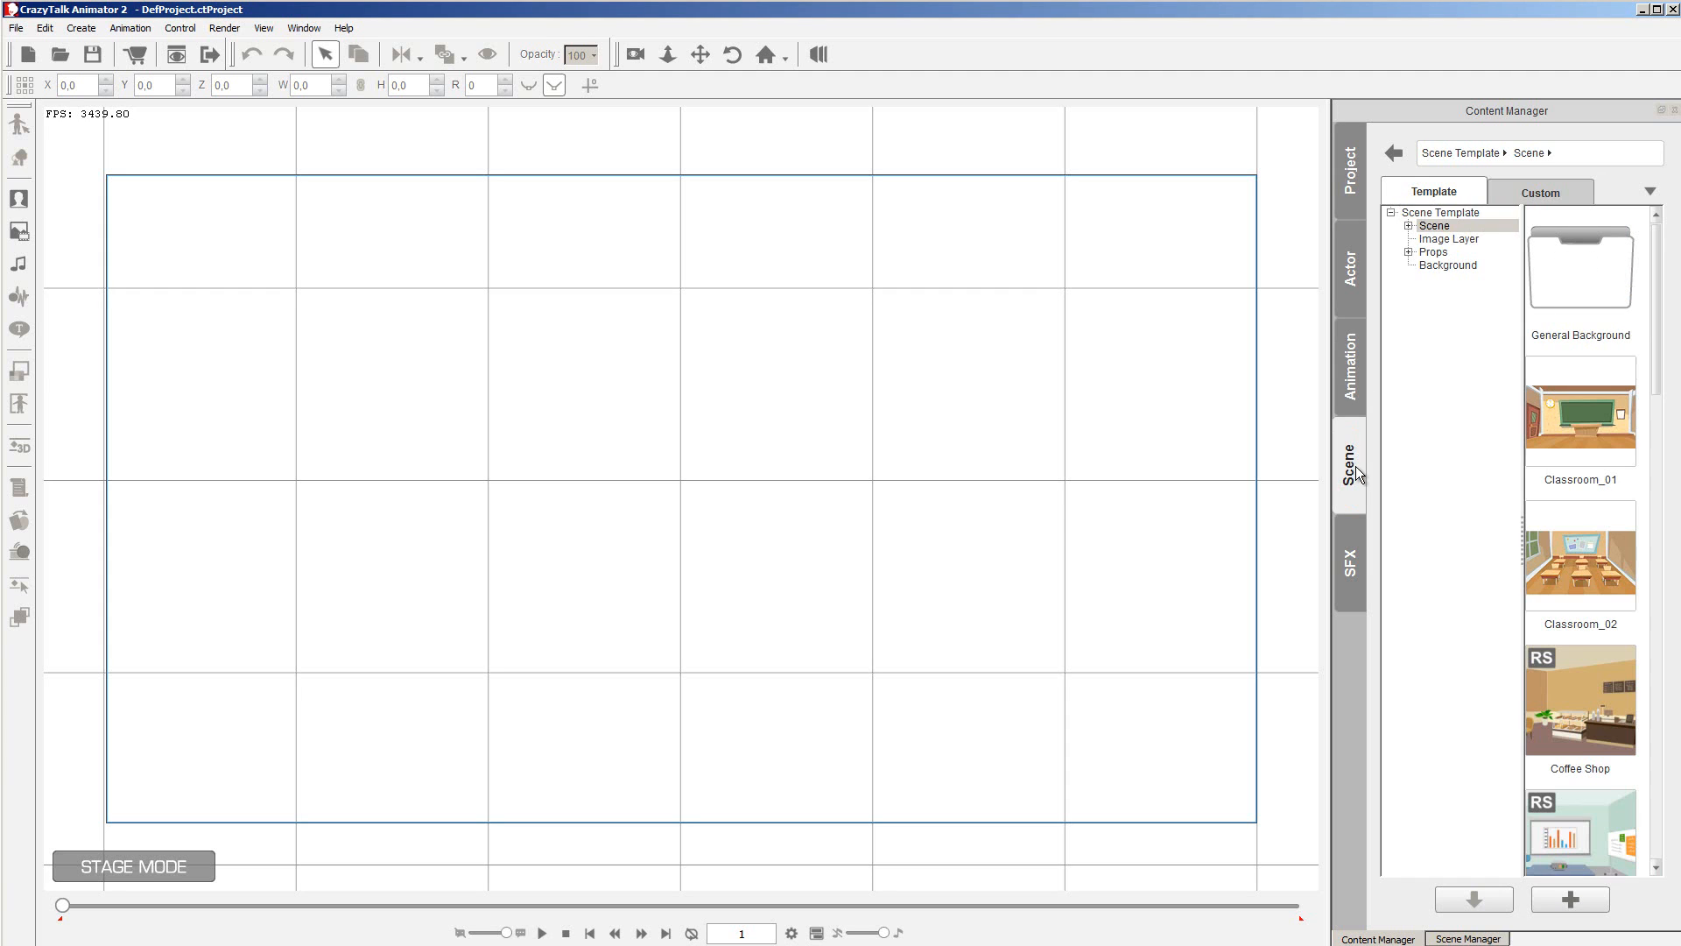
pyautogui.click(1352, 570)
pyautogui.click(1357, 190)
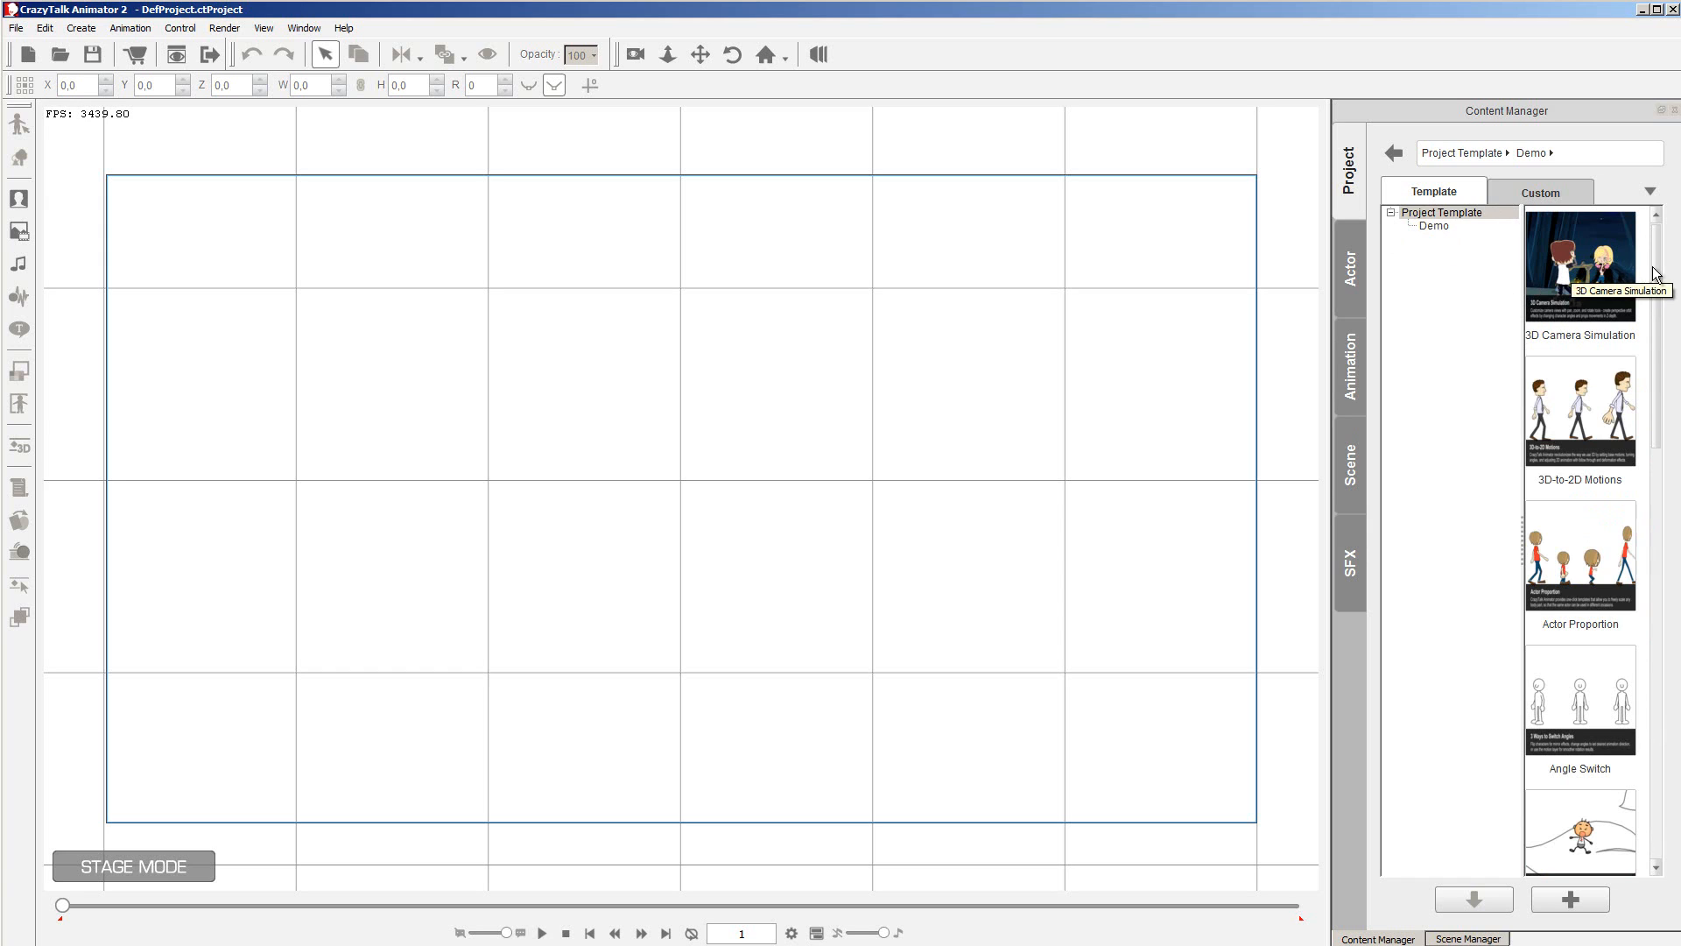
# Load the 3D Camera Simulation demo project and play its animation, pausing at frame 126.
pyautogui.moveTo(1661, 270); pyautogui.dragTo(1674, 314)
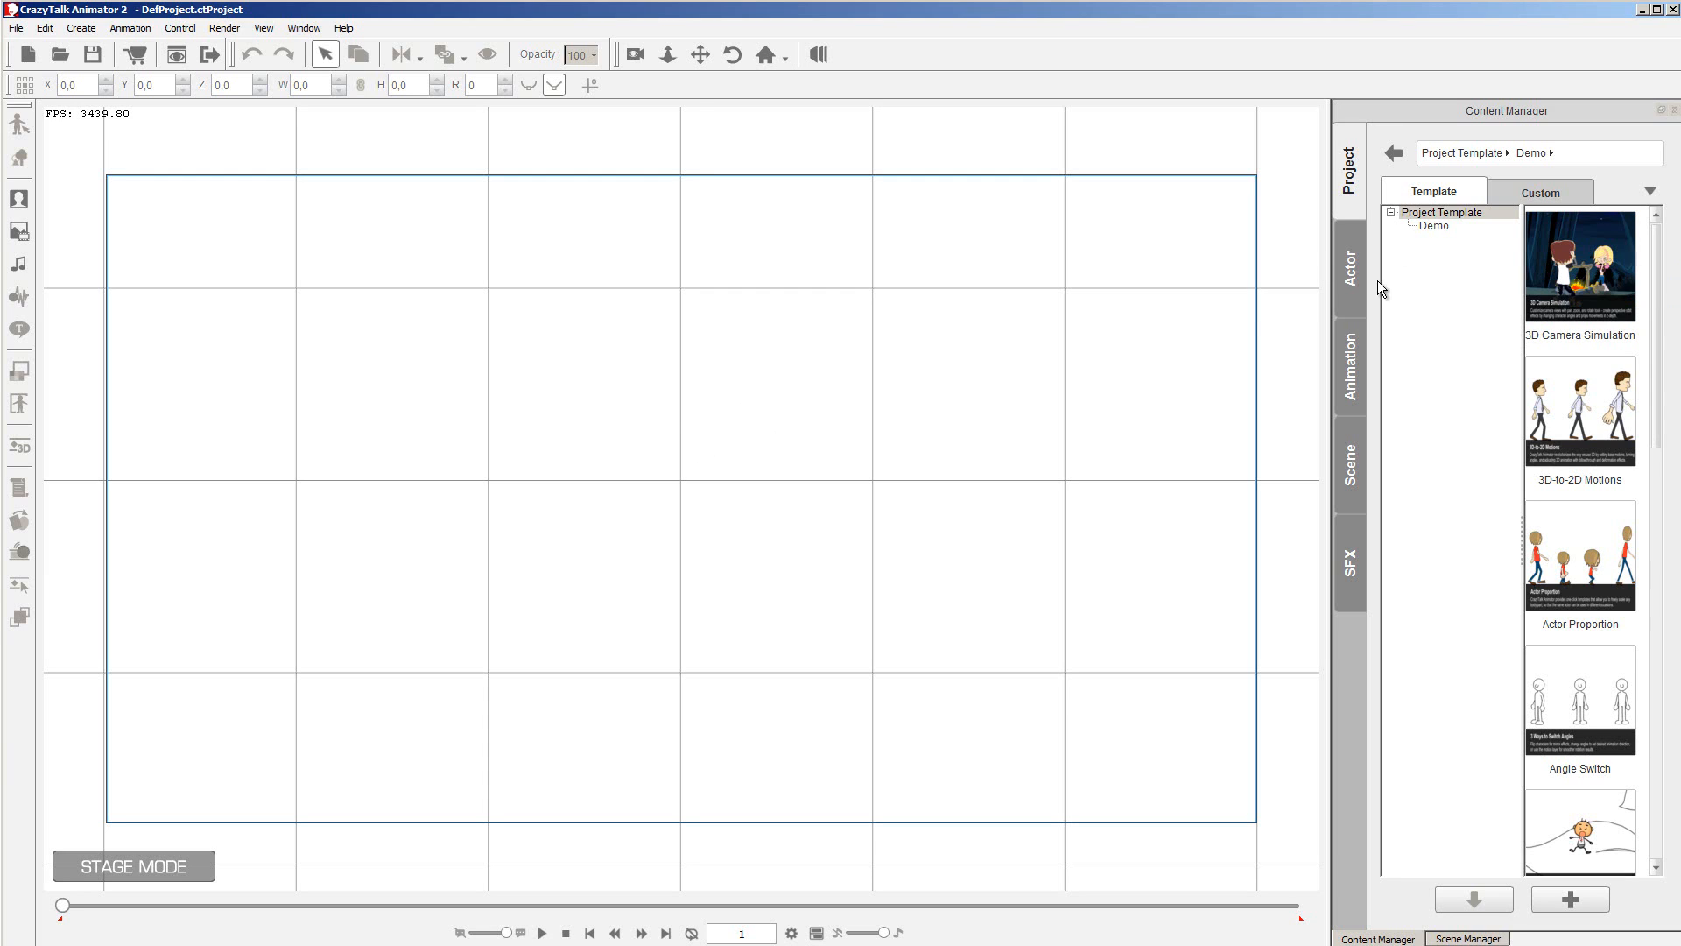
pyautogui.doubleClick(1584, 273)
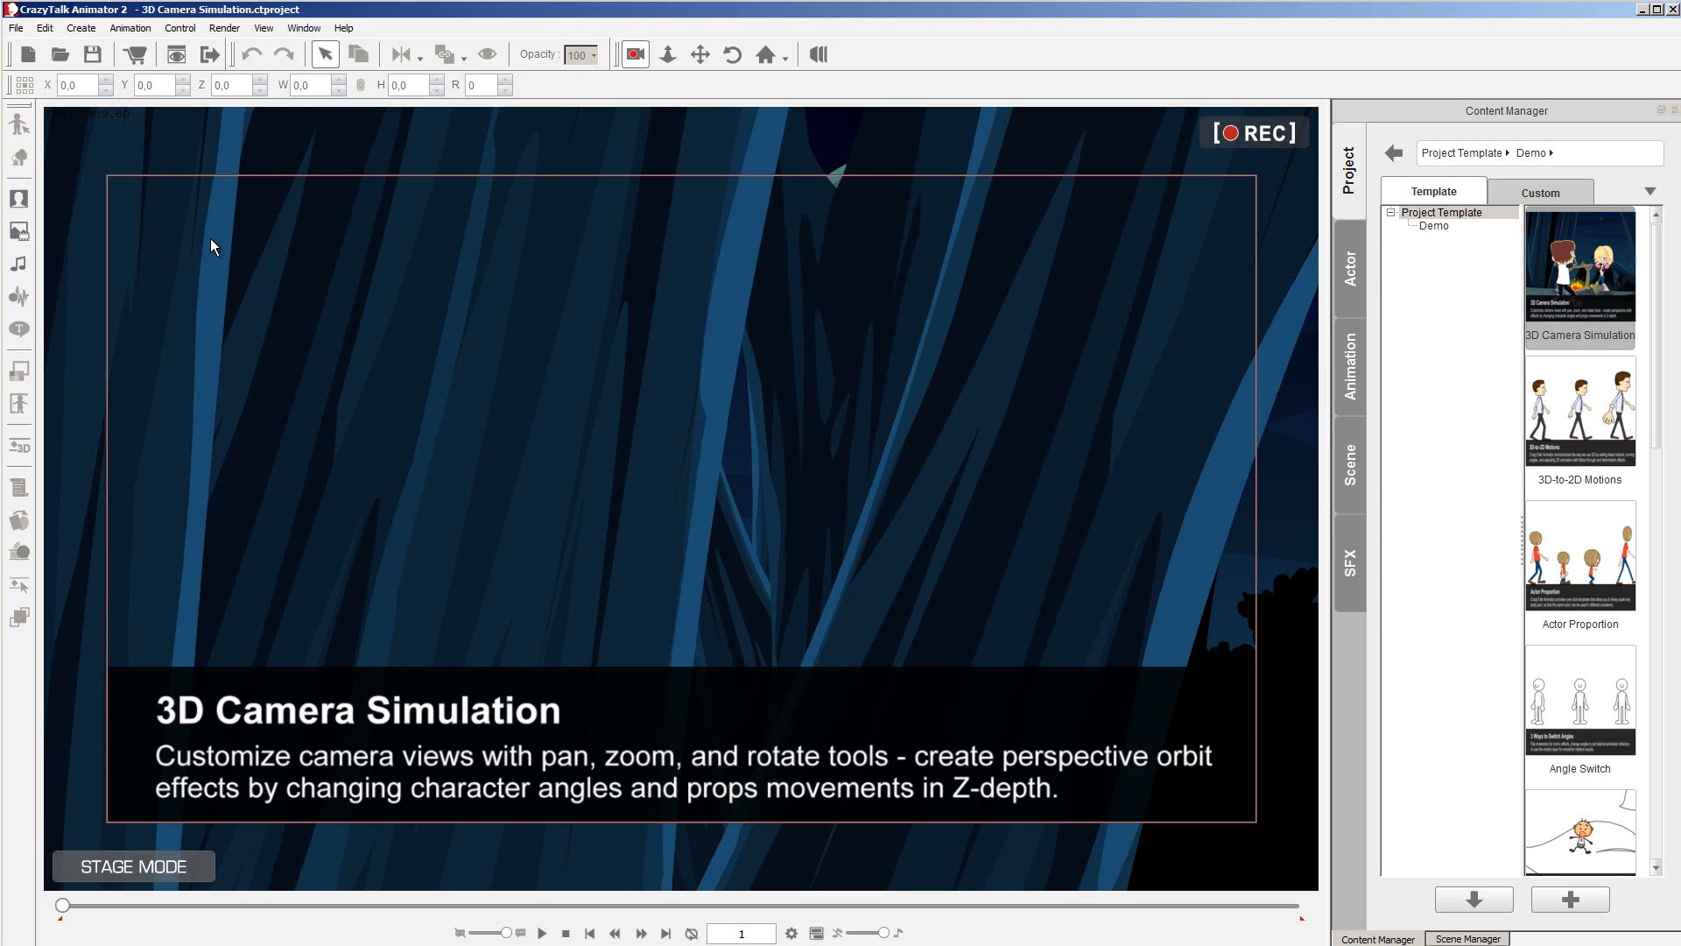
pyautogui.click(543, 934)
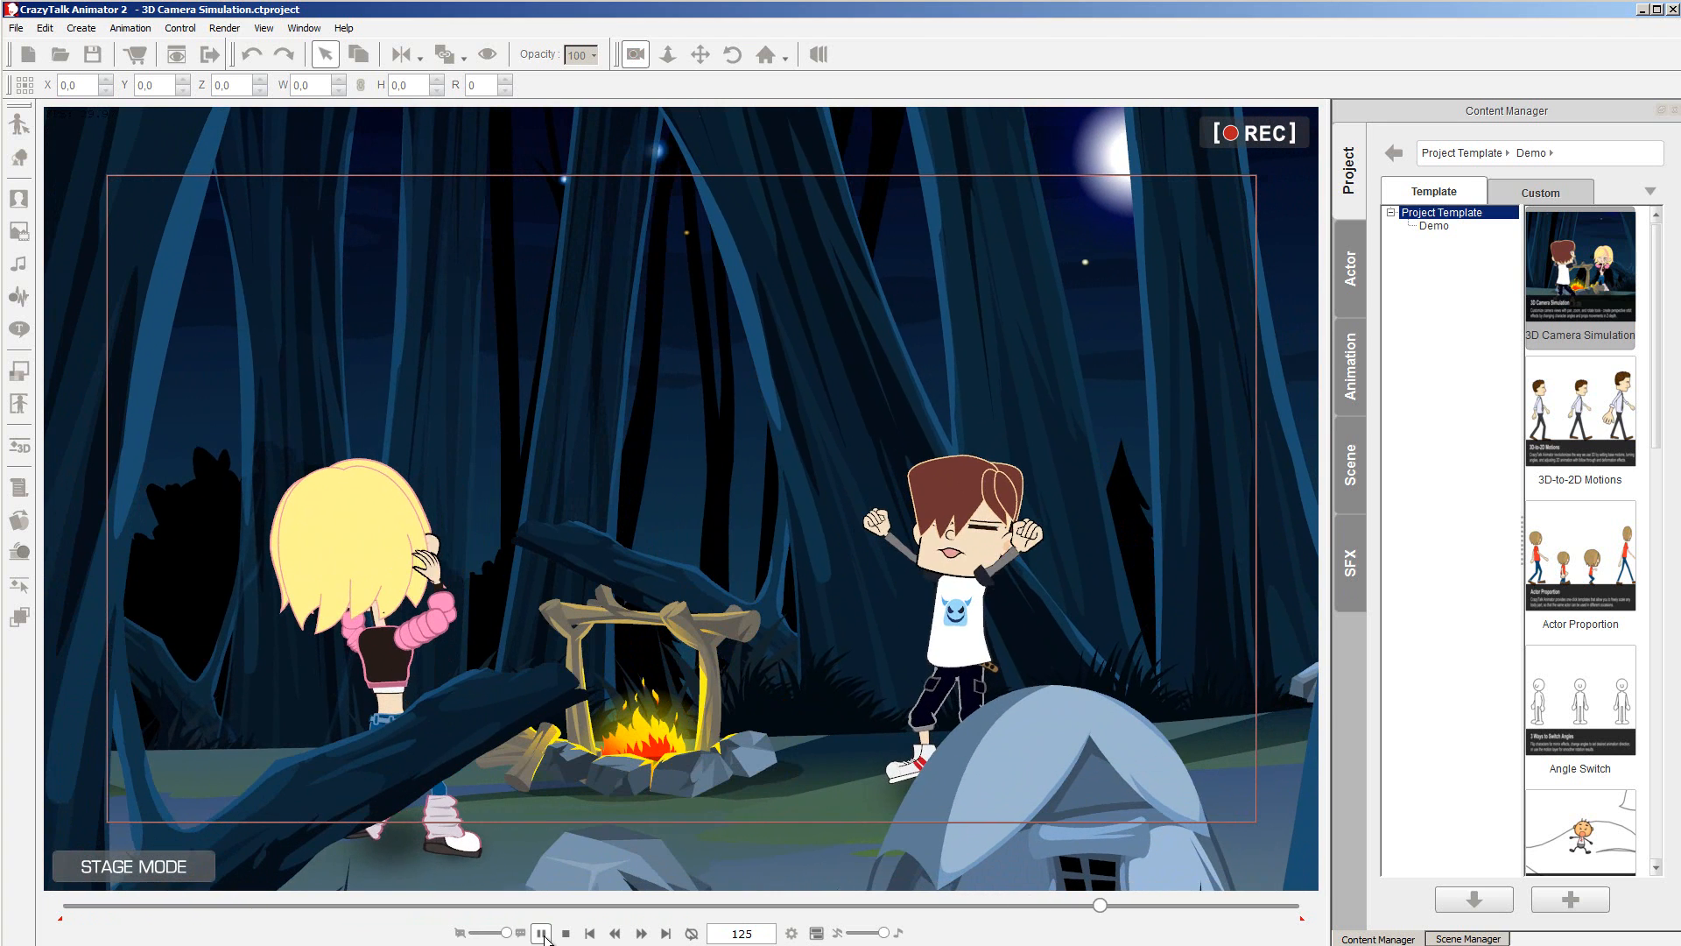
pyautogui.click(542, 934)
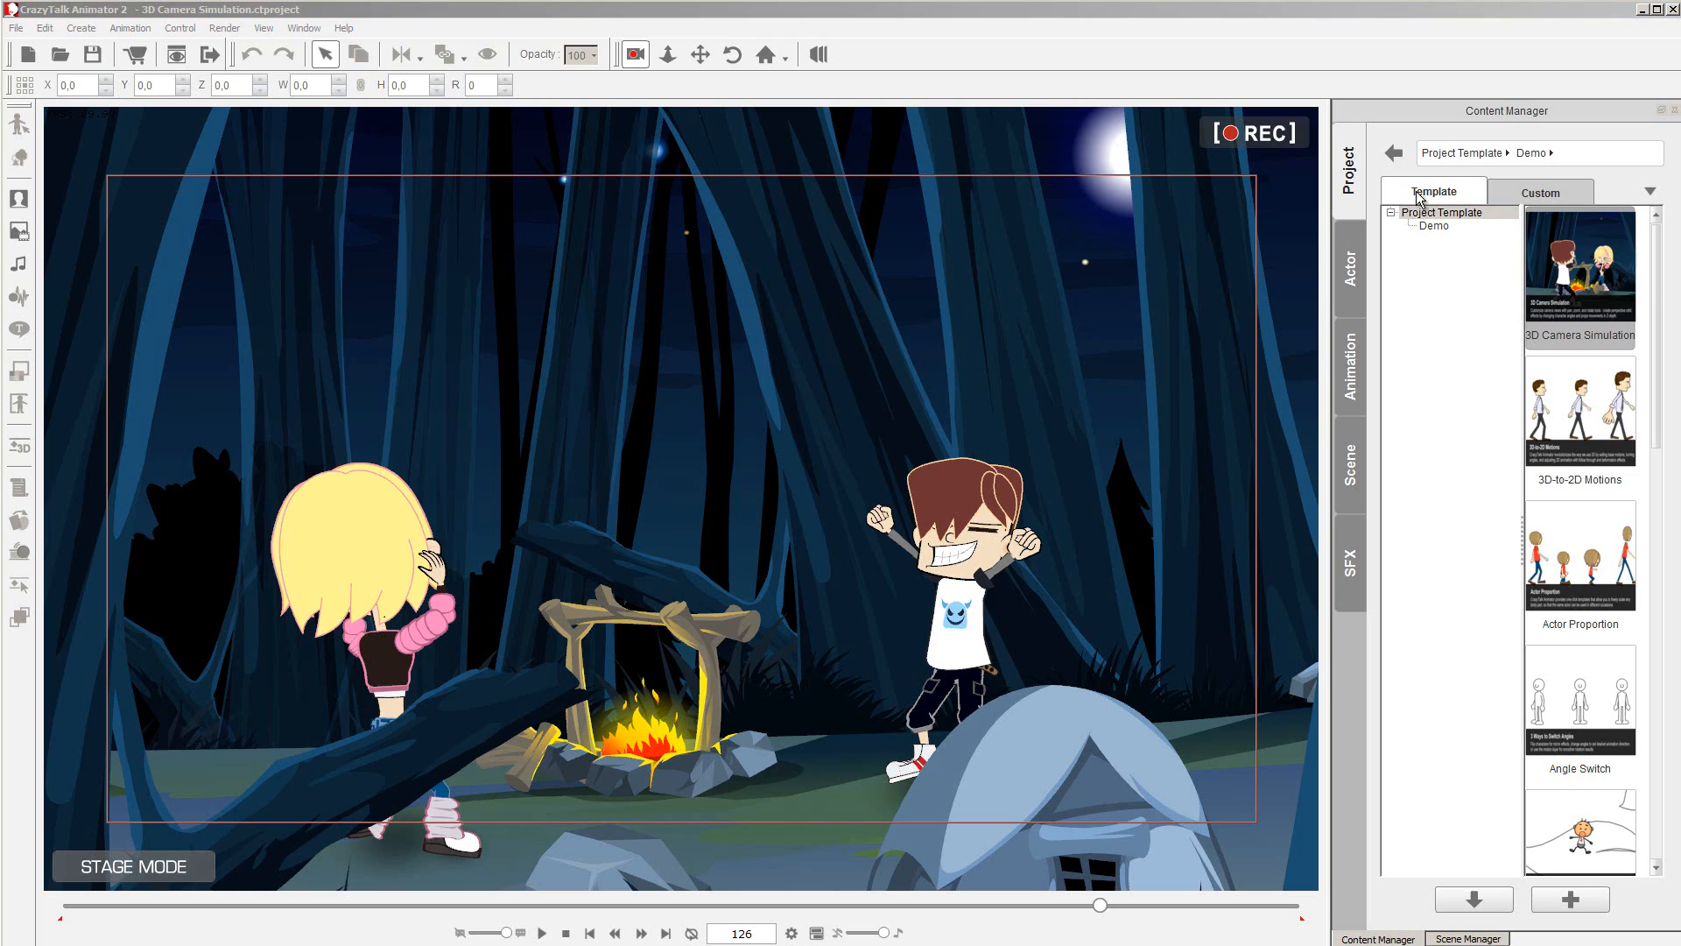
# Check the custom project content, and return to the project templates.
pyautogui.click(1541, 193)
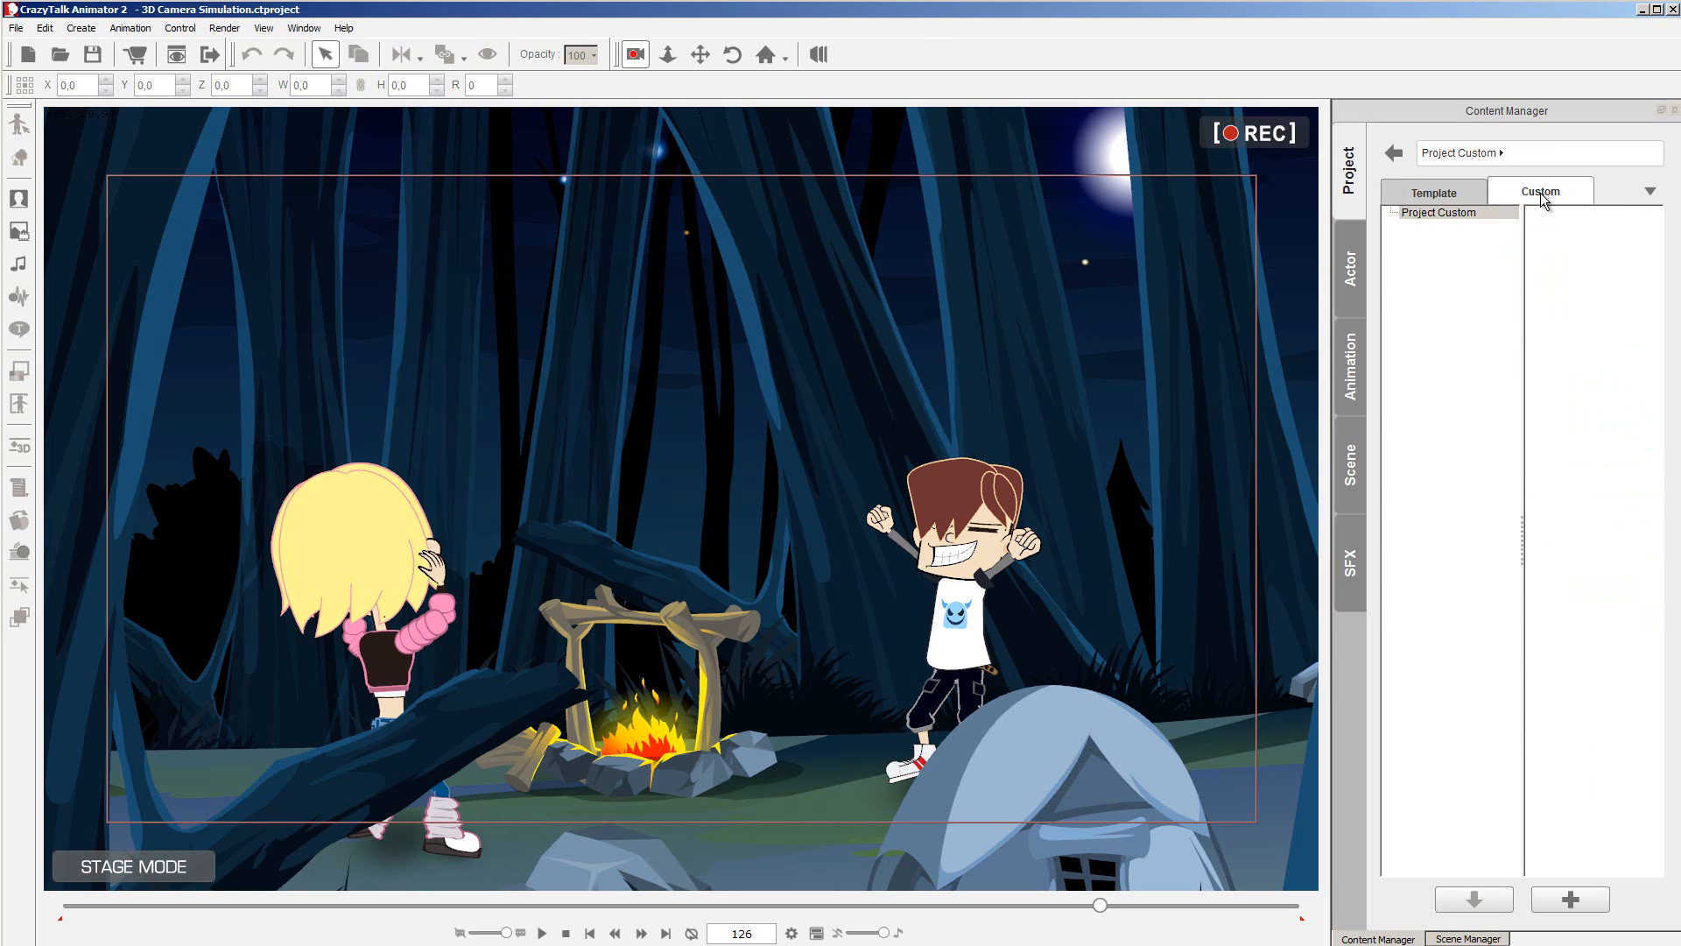
pyautogui.click(1440, 194)
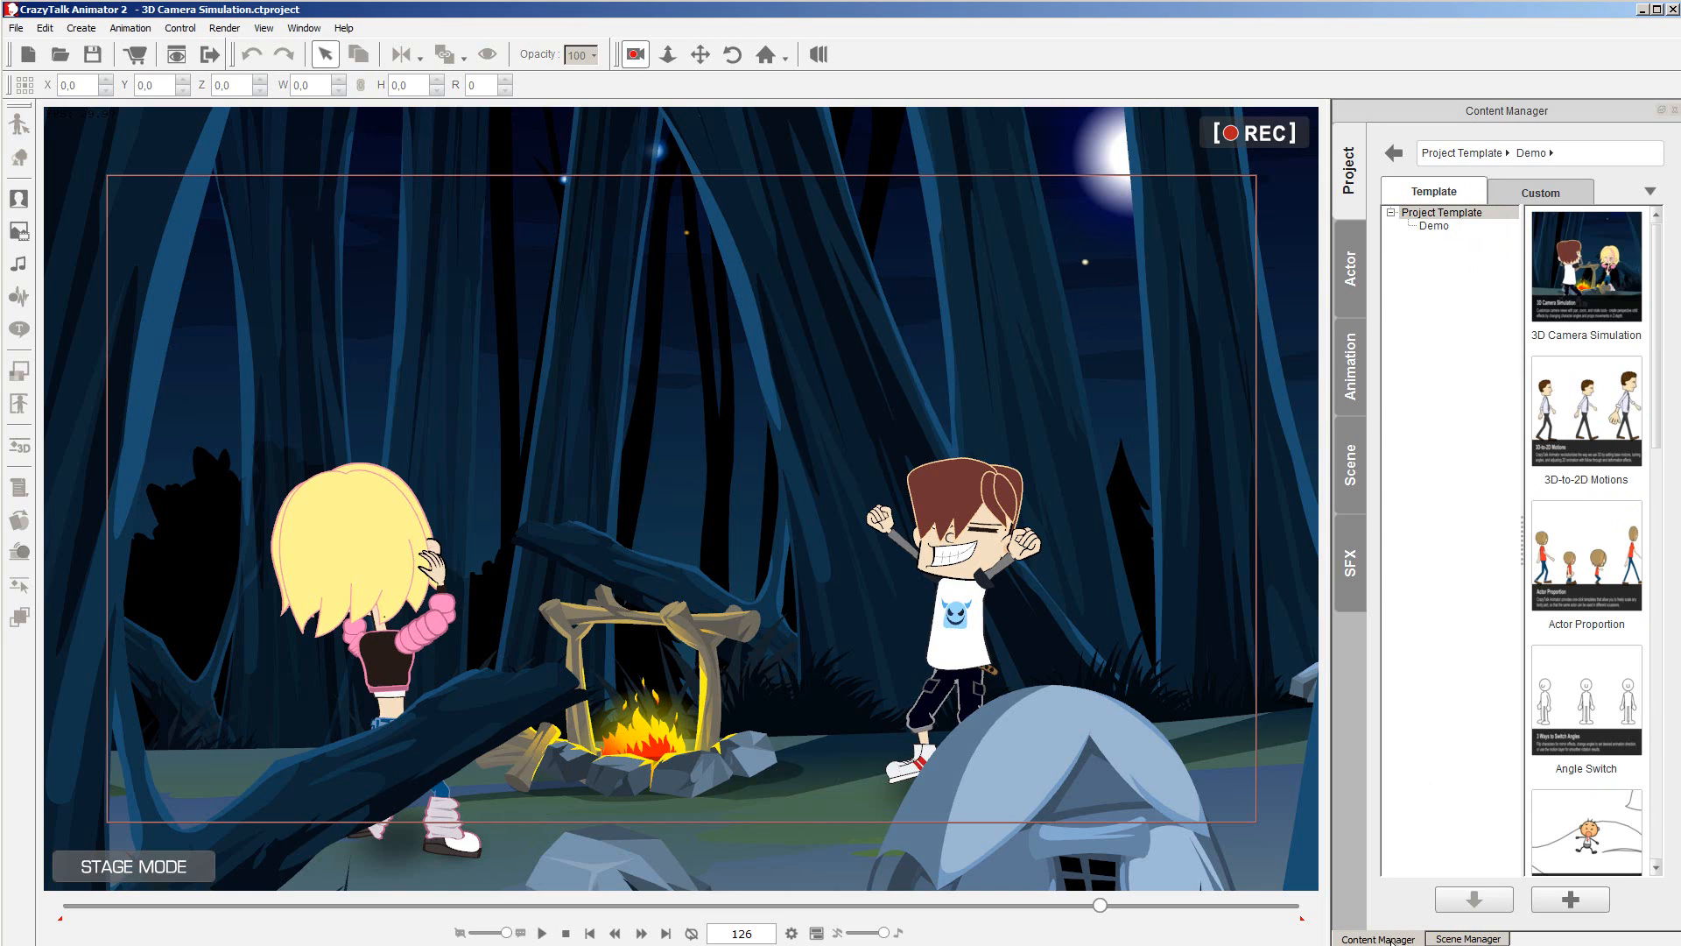
# In the Scene Manager, hide and show again the Ground_Forest, Stone_02, Tent and Tent(0) scene objects one at a time.
pyautogui.click(1476, 940)
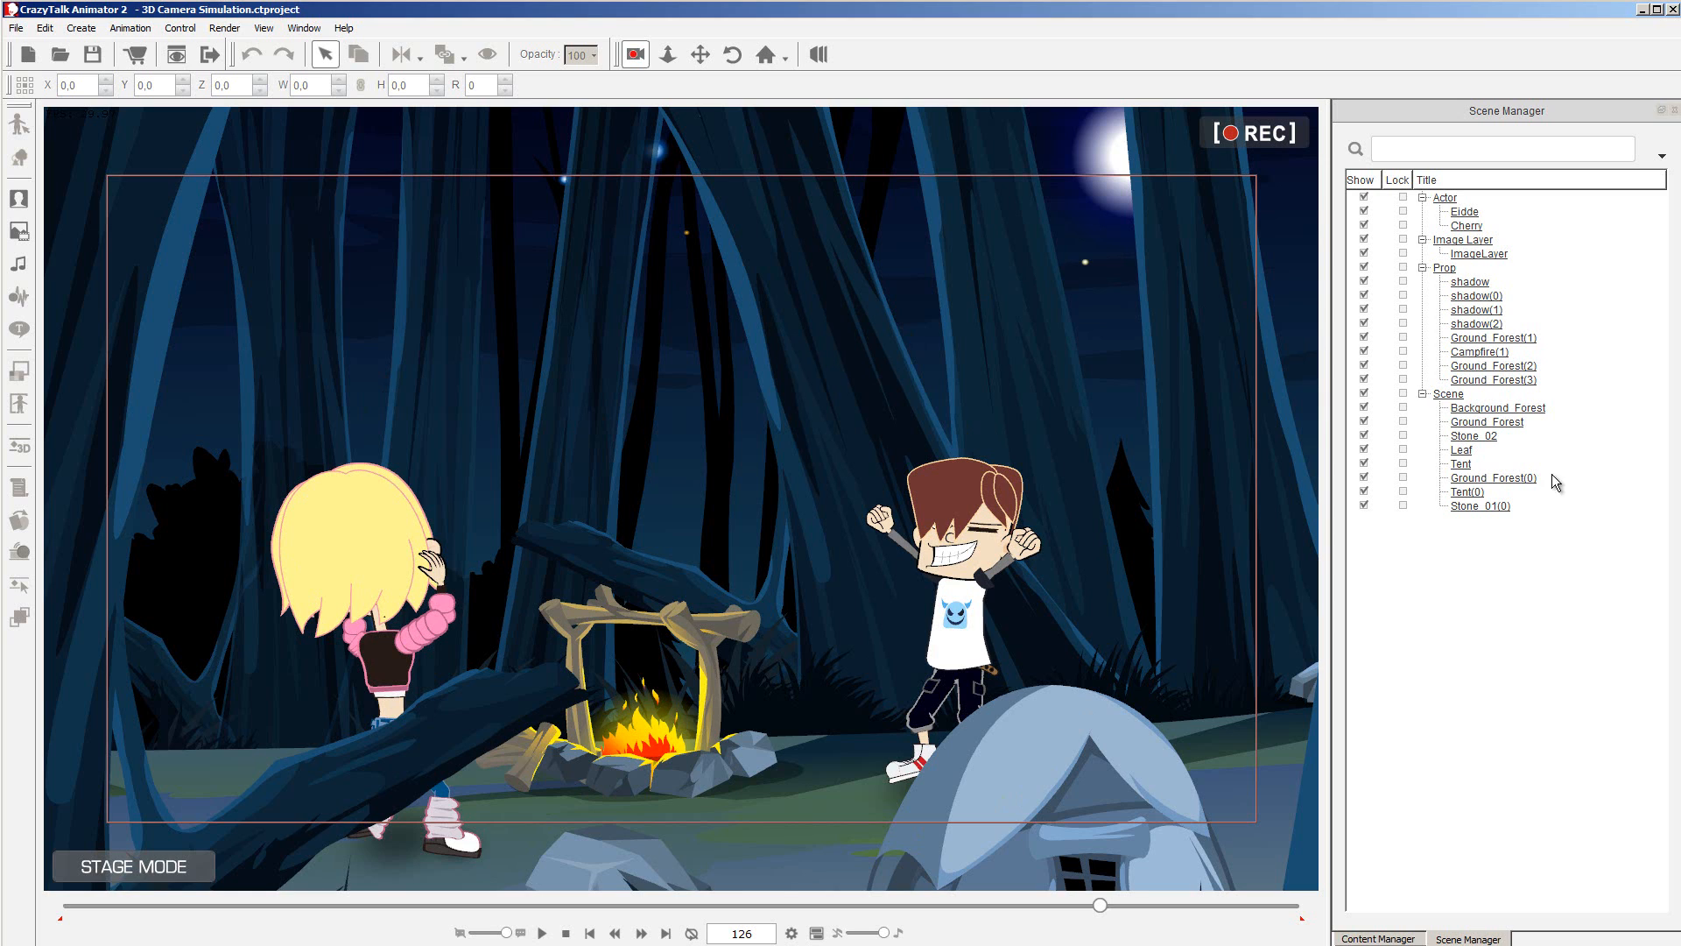
pyautogui.click(1365, 423)
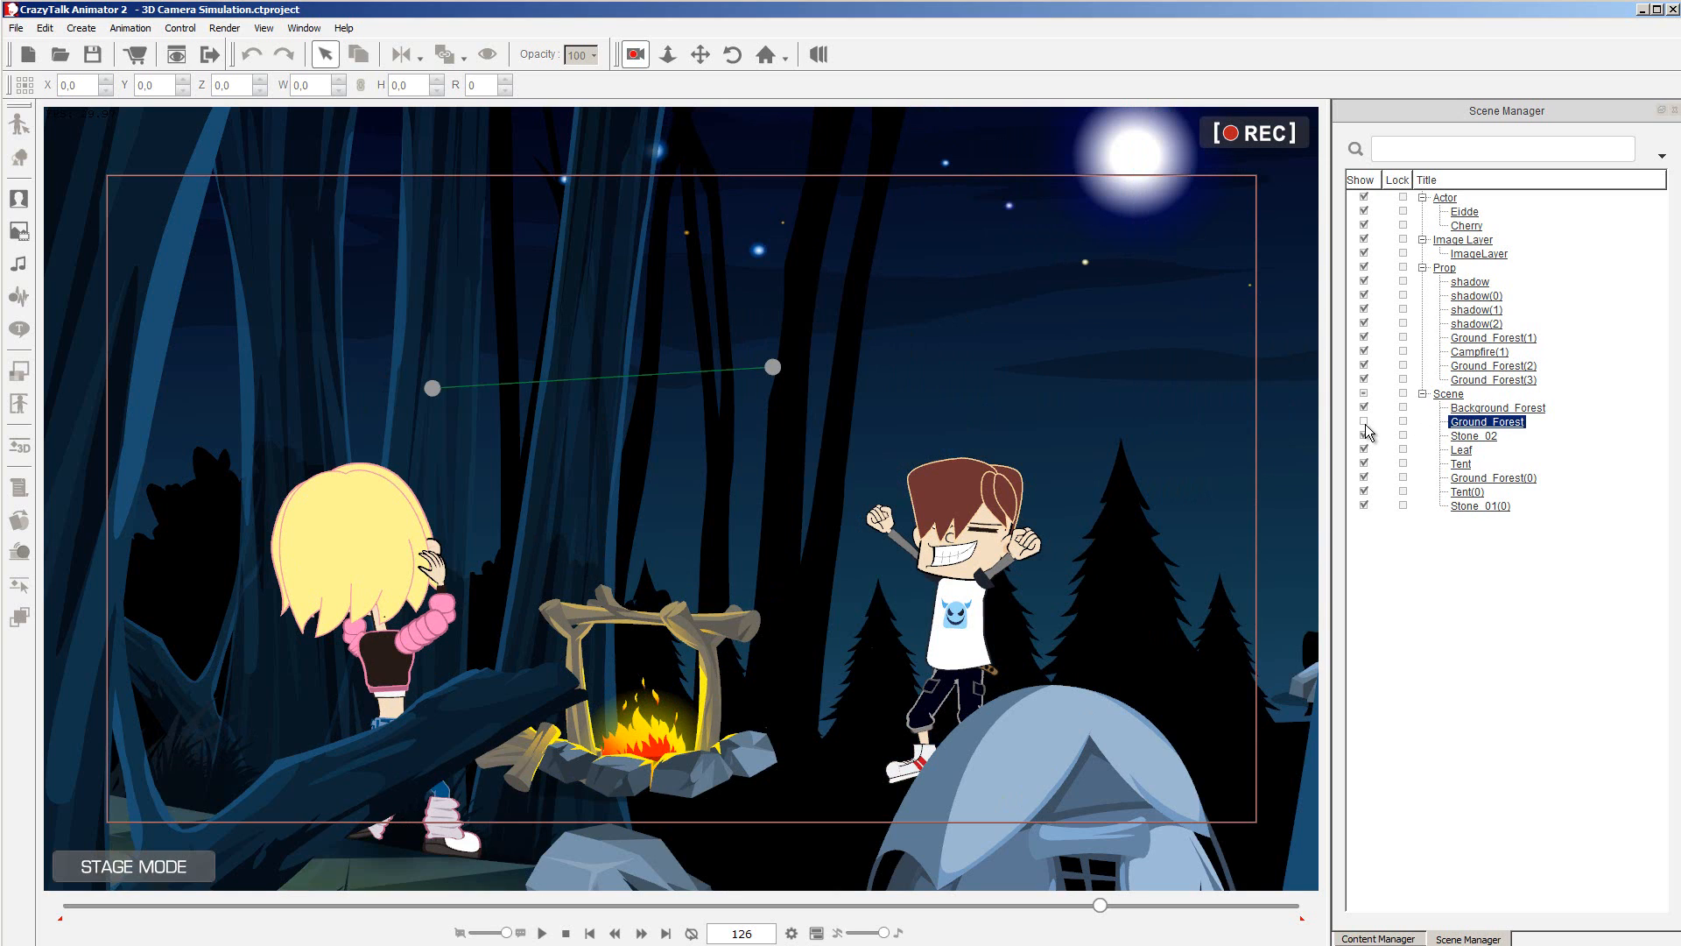
pyautogui.click(1365, 424)
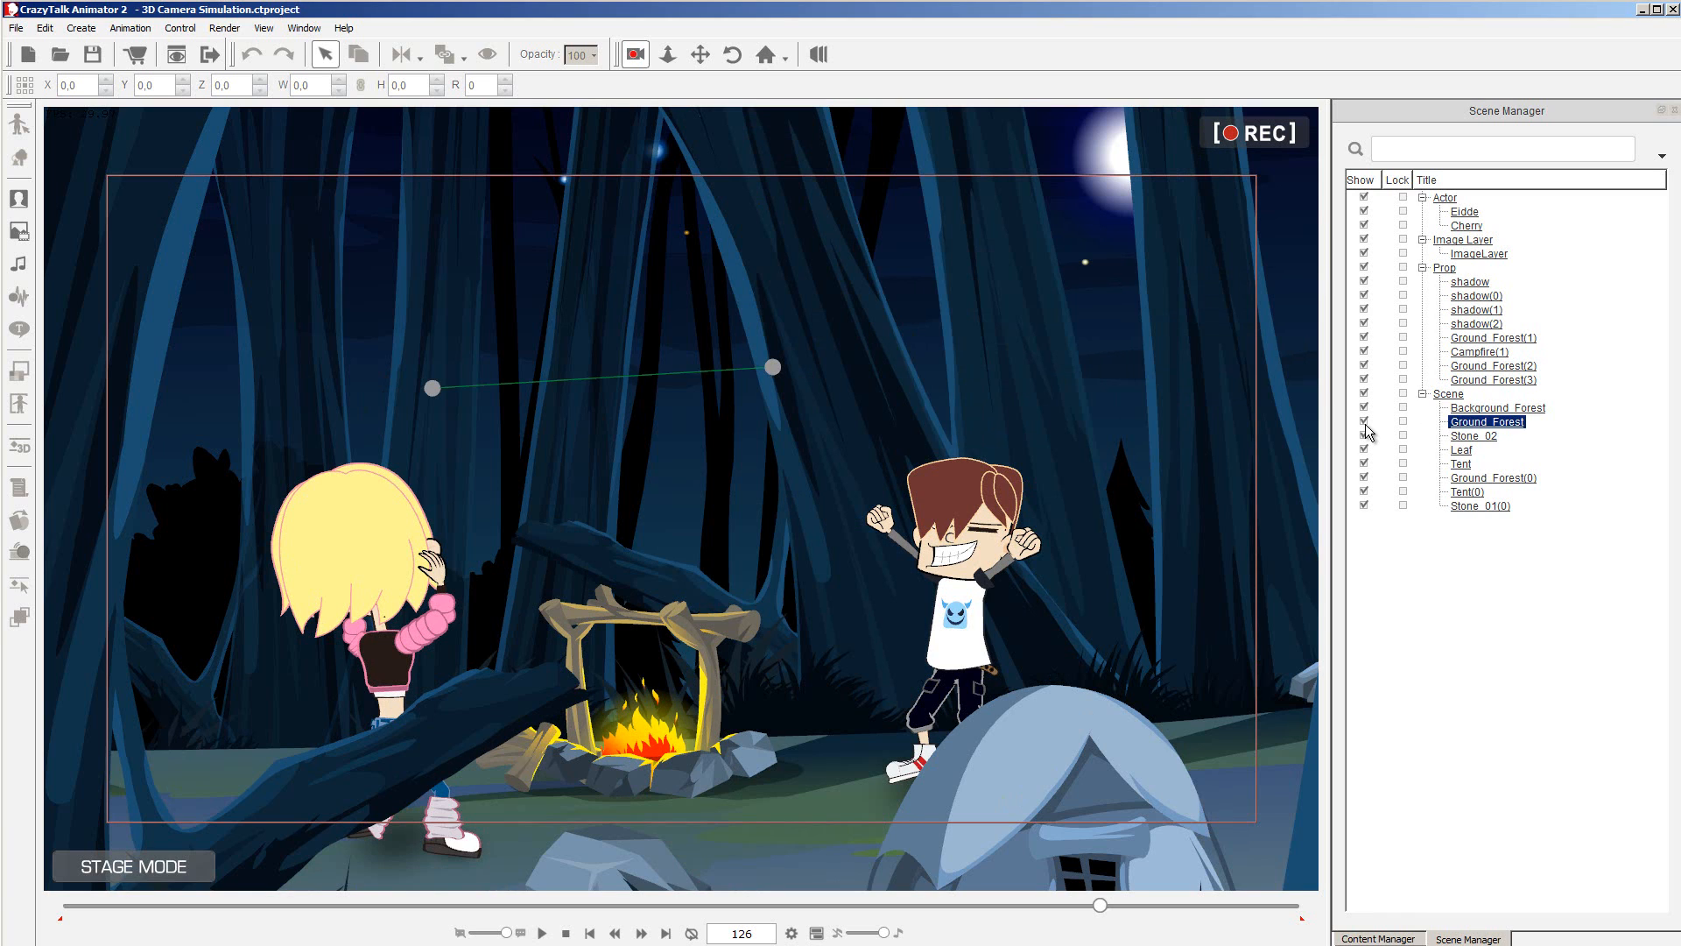
pyautogui.click(1364, 436)
pyautogui.click(1364, 436)
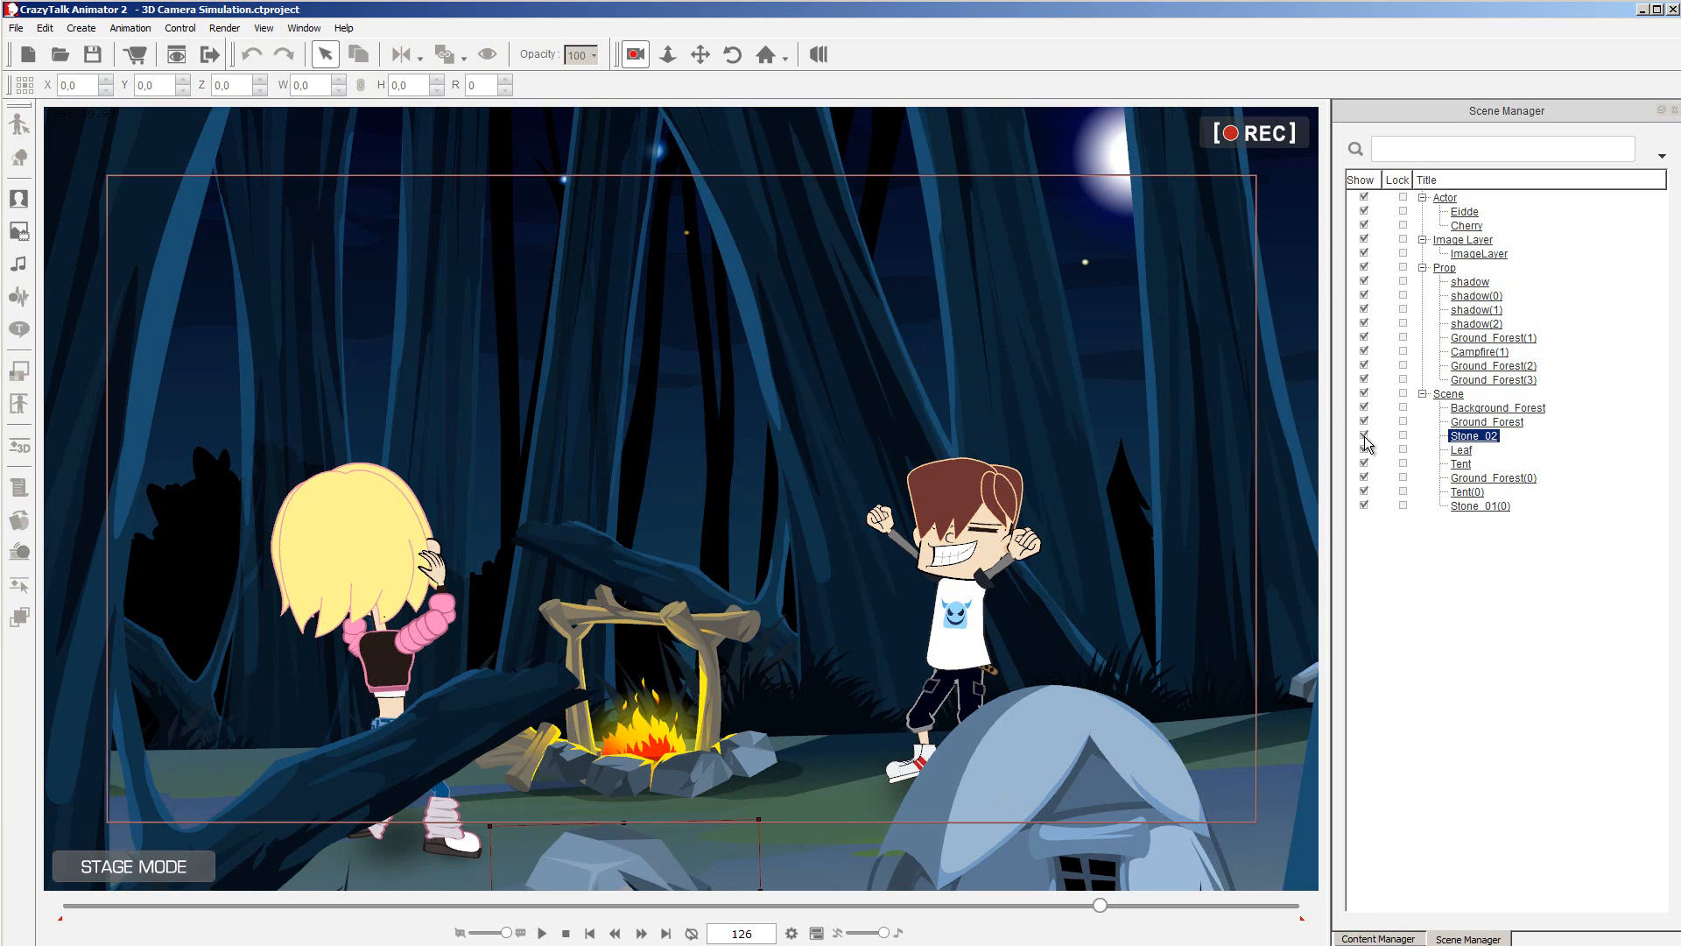
pyautogui.click(1364, 464)
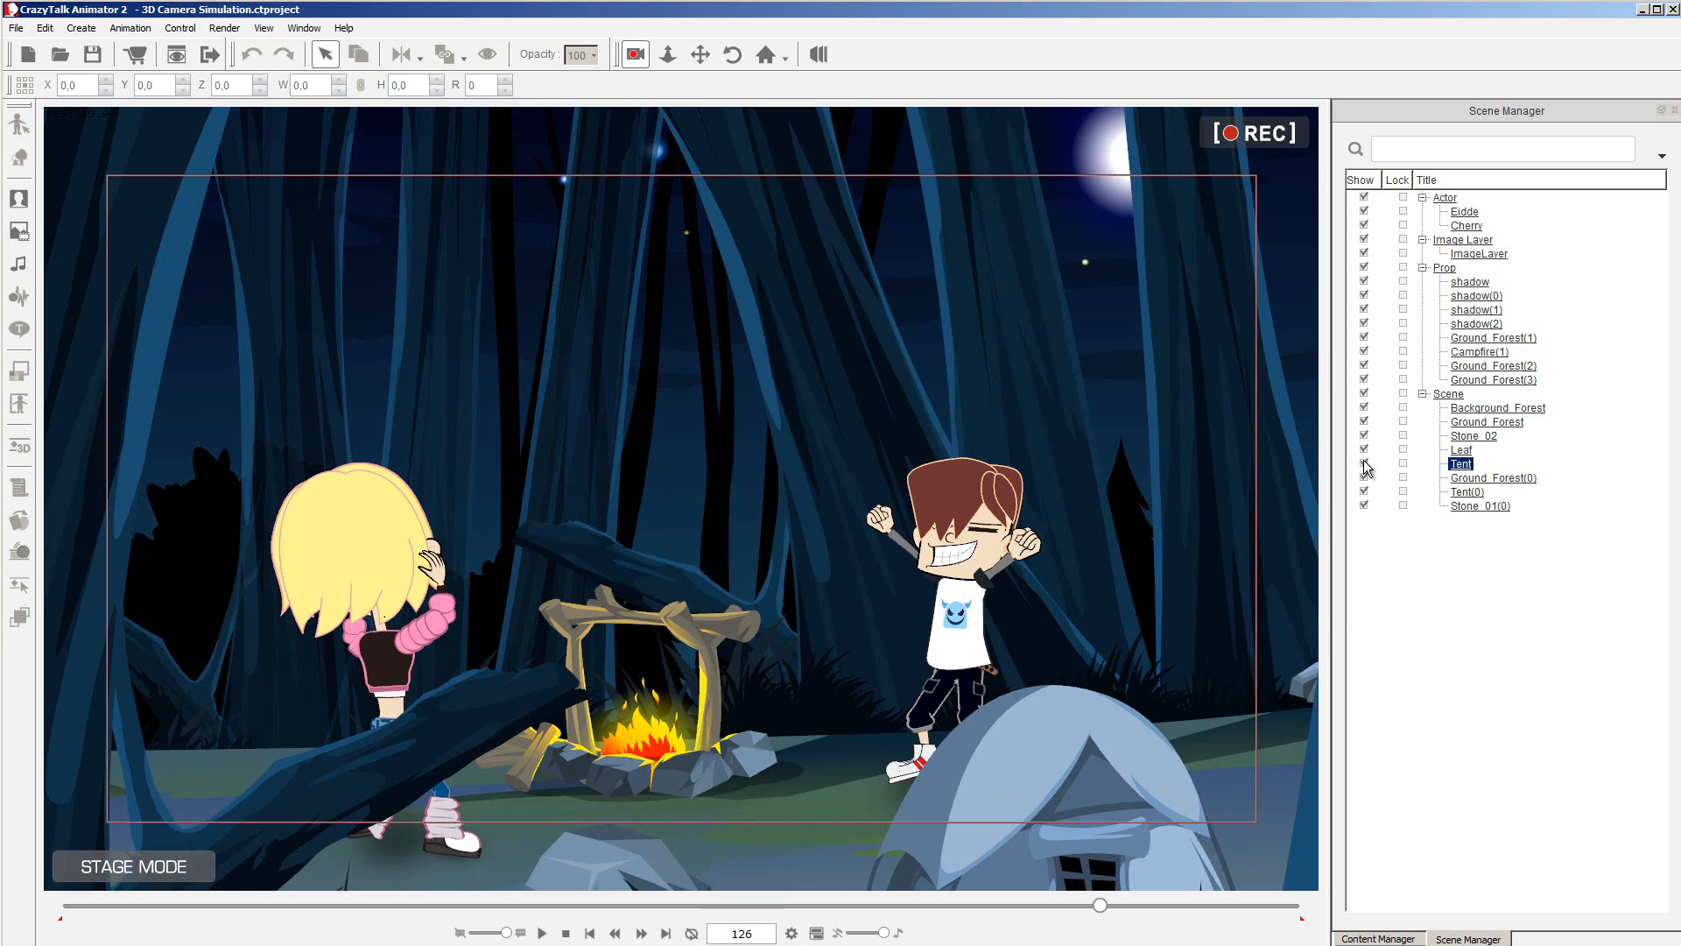
pyautogui.click(1363, 491)
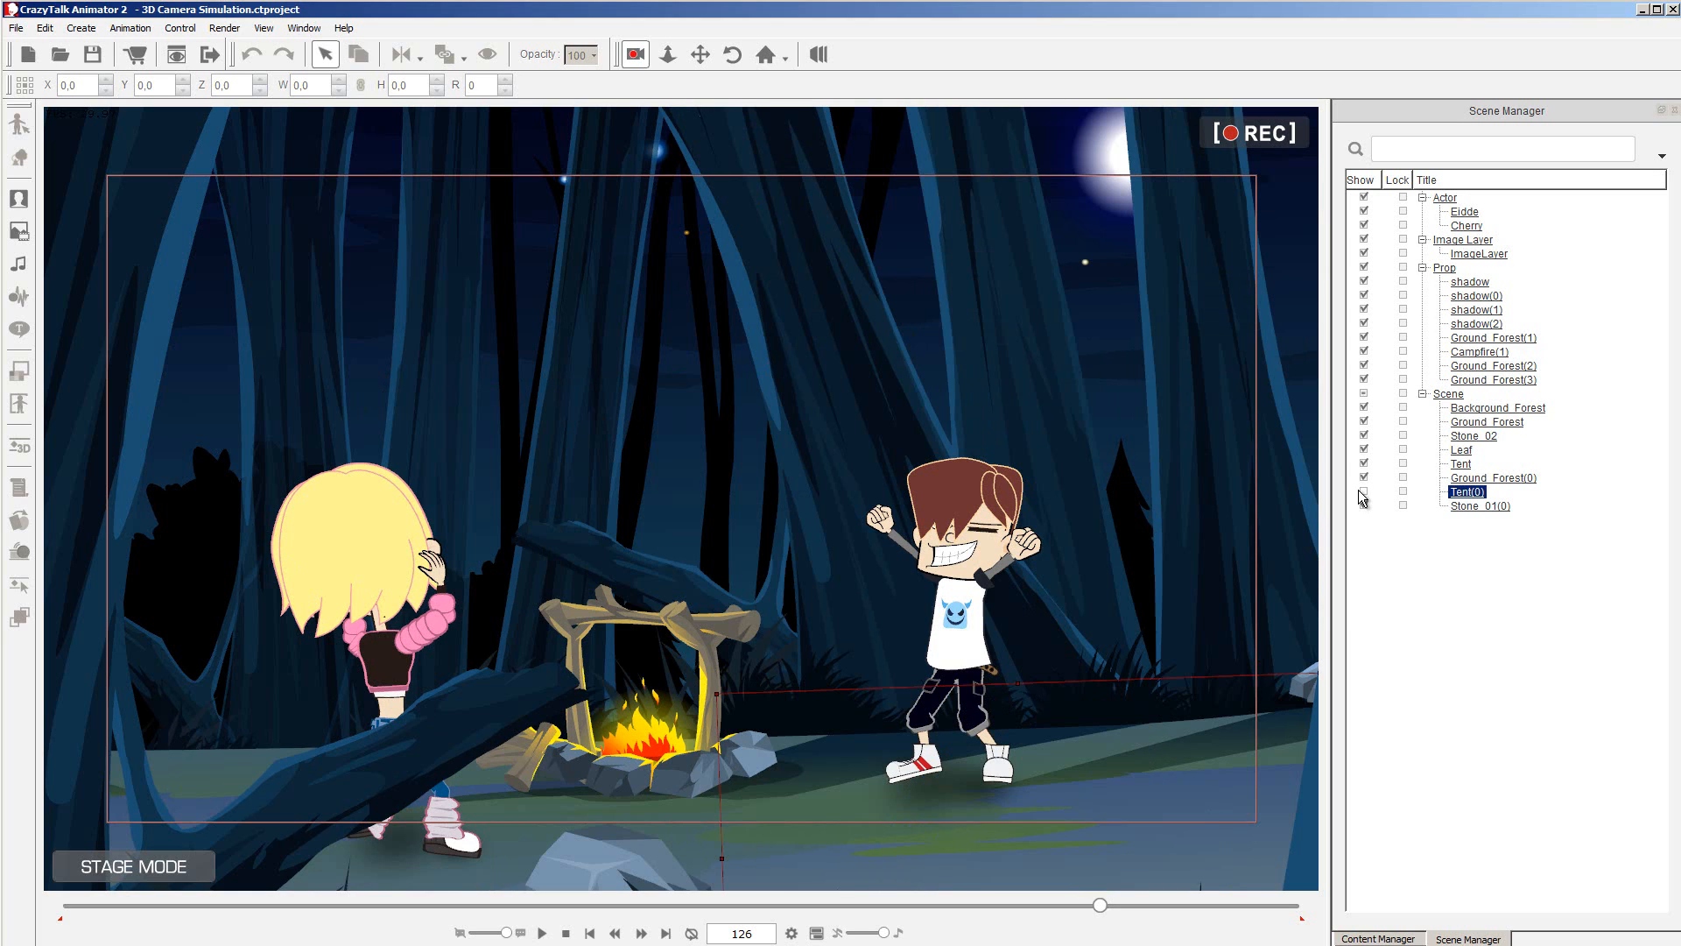
pyautogui.click(1364, 492)
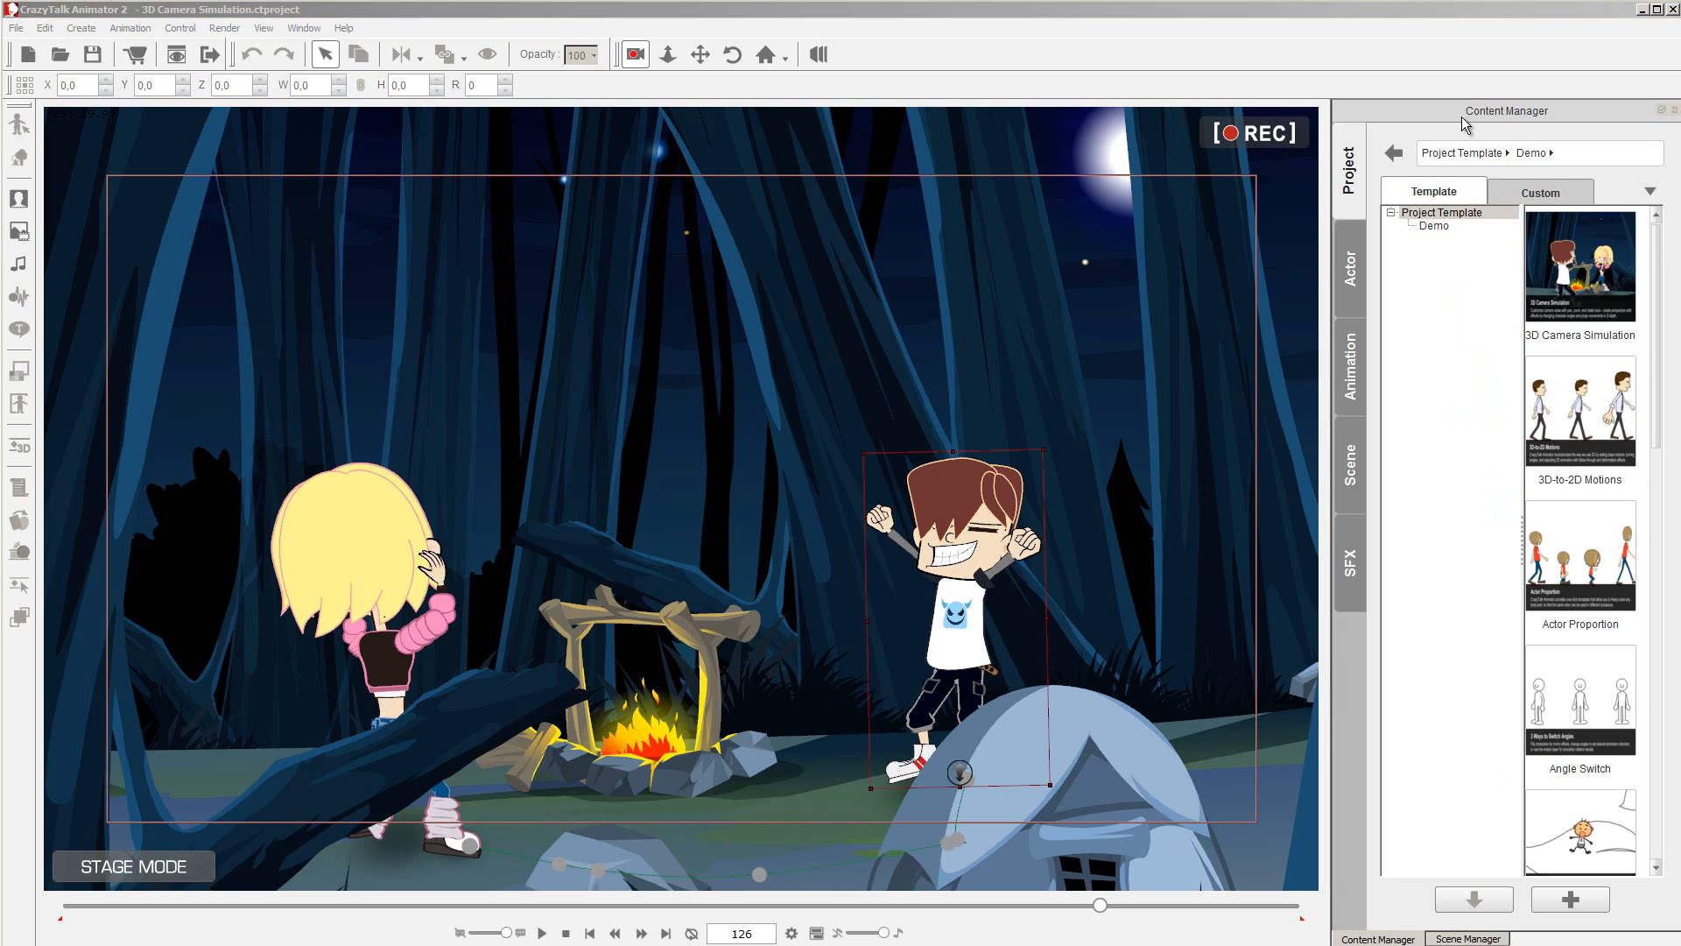
# Detach the Content Manager as a floating window and dock it back in its original place.
pyautogui.moveTo(1480, 117); pyautogui.dragTo(1184, 33)
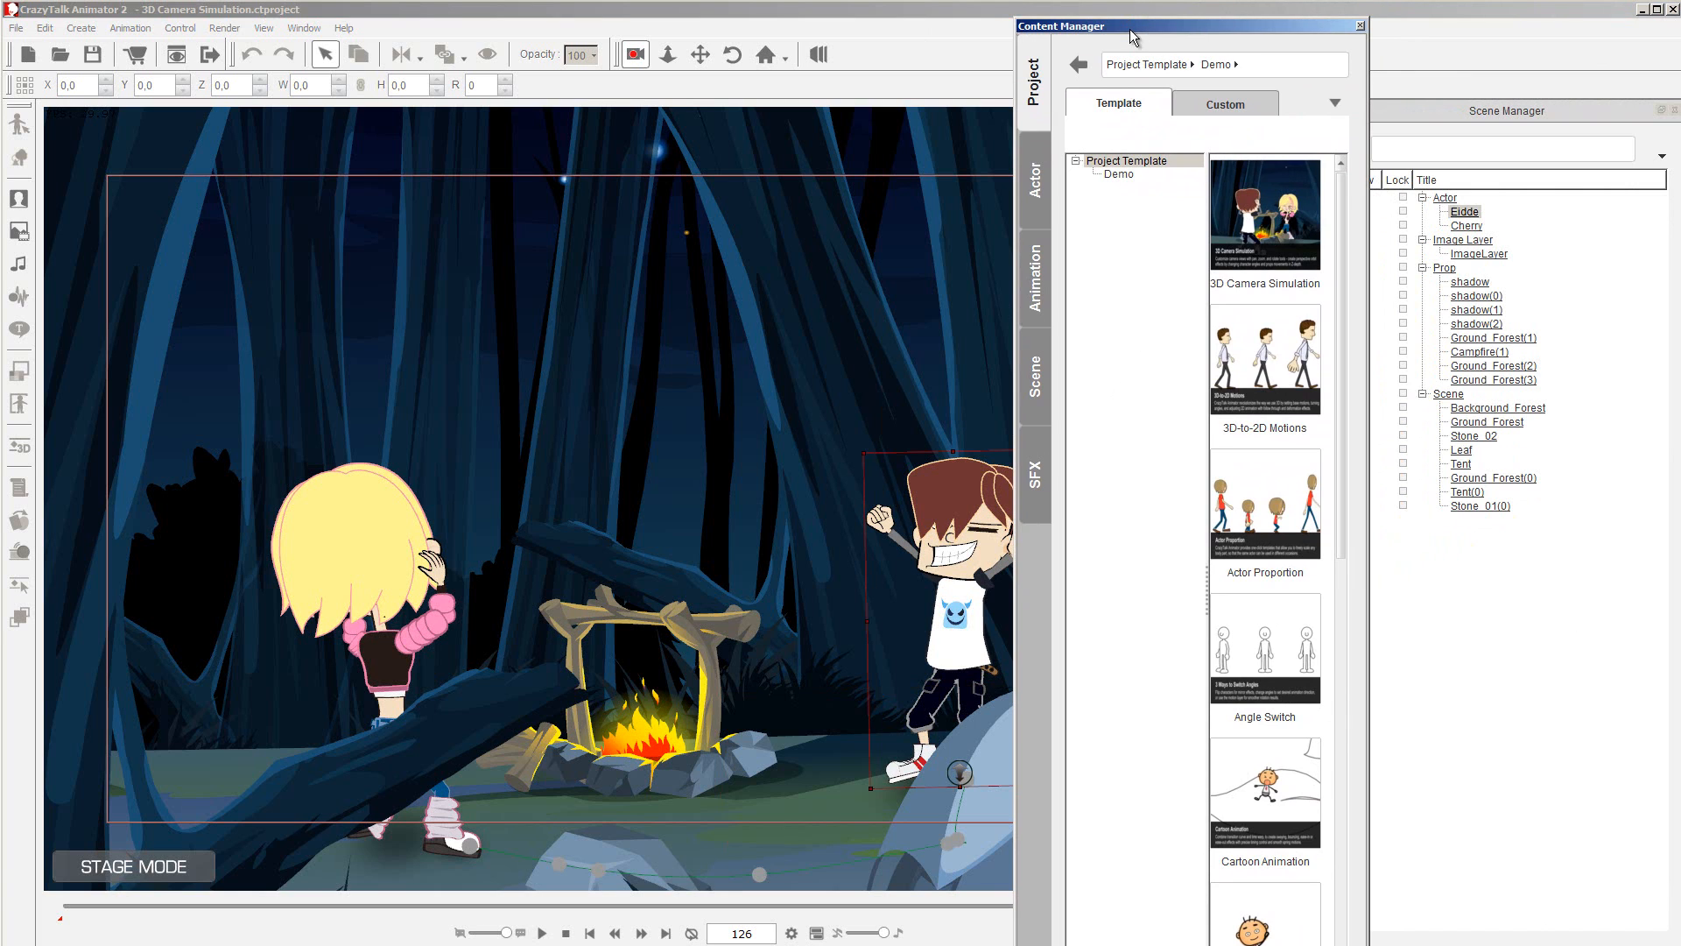
pyautogui.moveTo(1132, 37); pyautogui.dragTo(1452, 119)
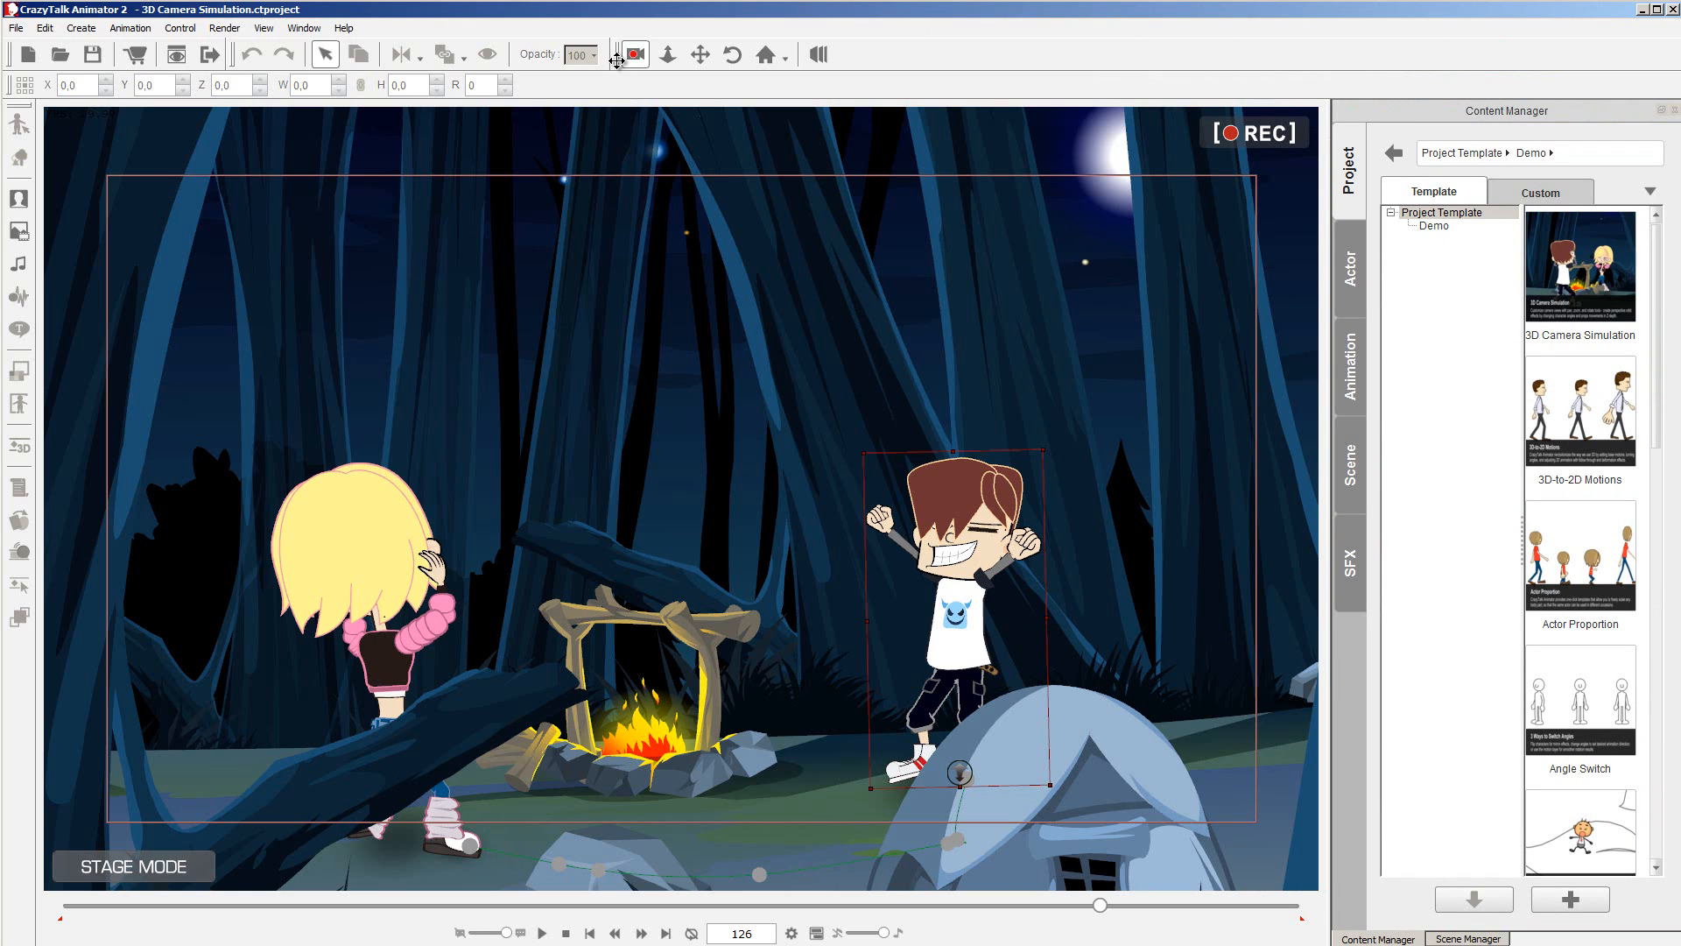
pyautogui.moveTo(618, 59)
pyautogui.mouseDown()
pyautogui.moveTo(819, 62)
pyautogui.moveTo(841, 88)
pyautogui.moveTo(713, 291)
pyautogui.moveTo(666, 84)
pyautogui.moveTo(653, 55)
pyautogui.moveTo(614, 56)
pyautogui.mouseUp()
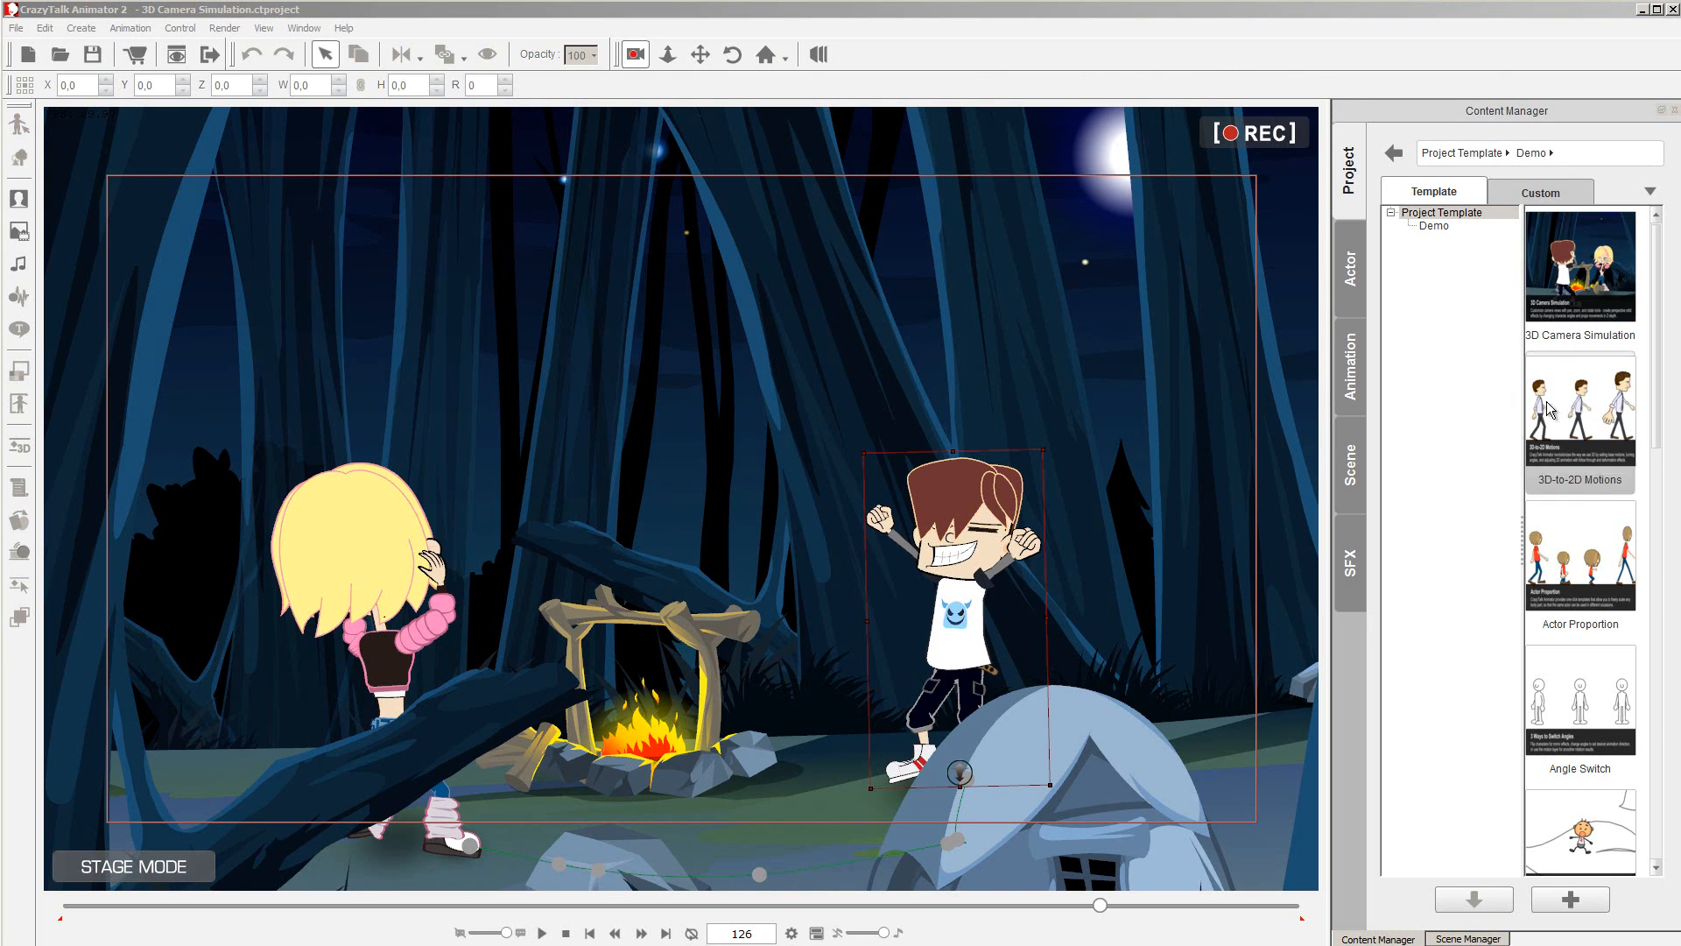
# Start a new project and place the Classroom_02 scene template on the stage.
pyautogui.click(1350, 477)
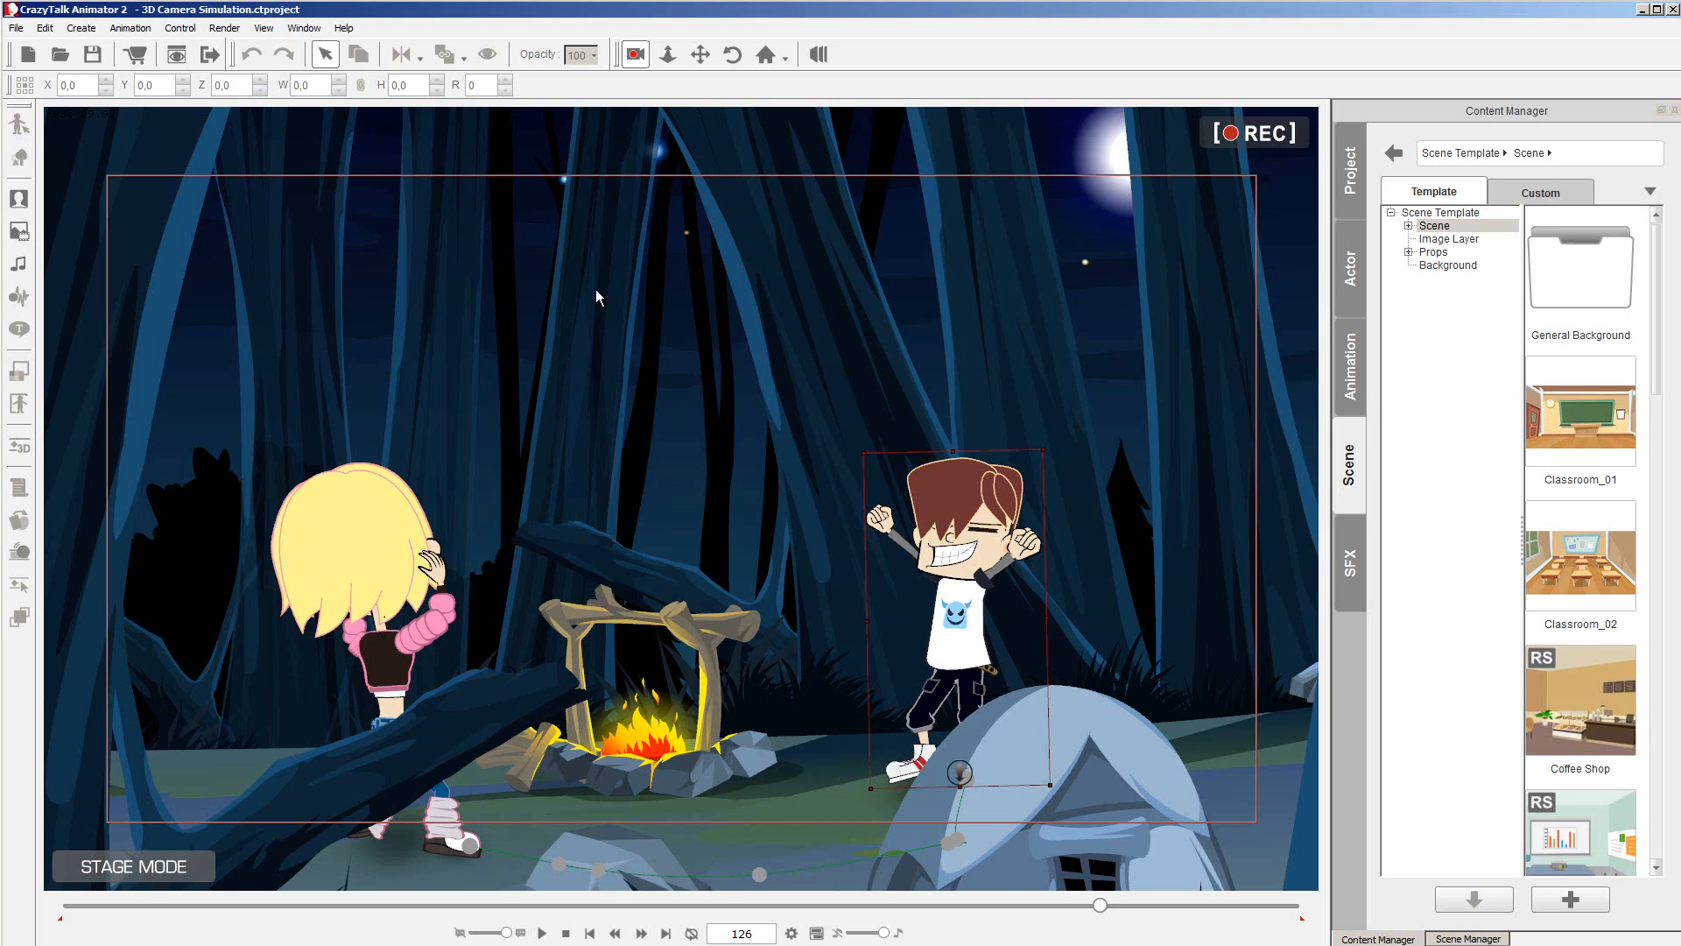
pyautogui.click(16, 28)
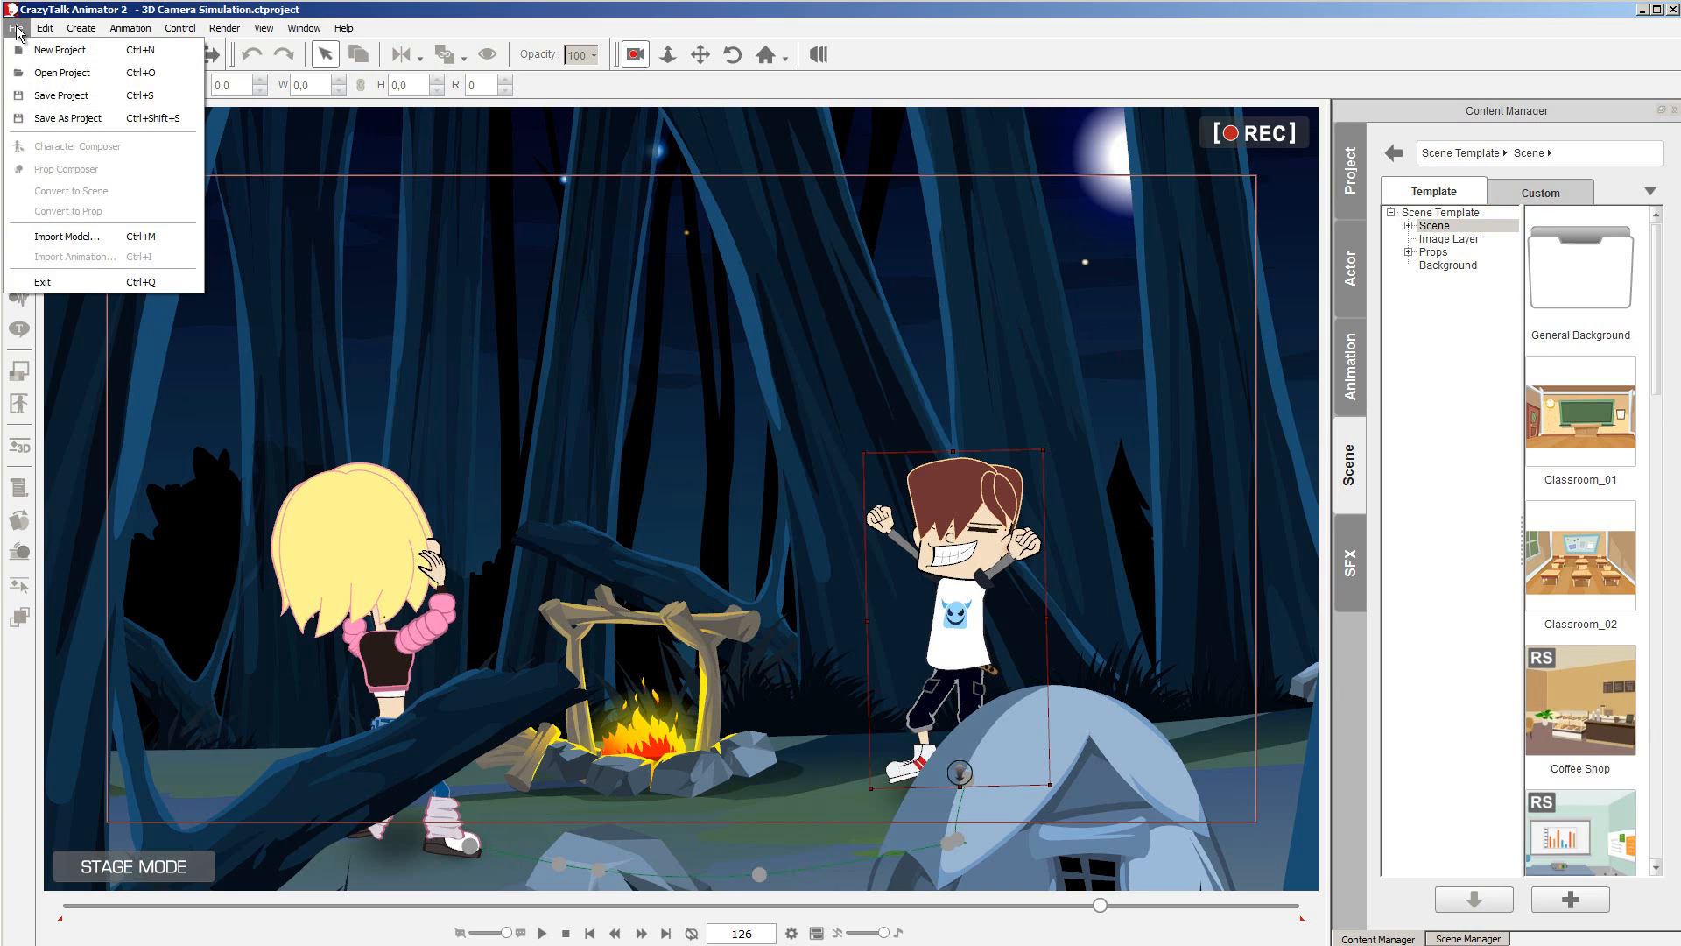
pyautogui.click(60, 50)
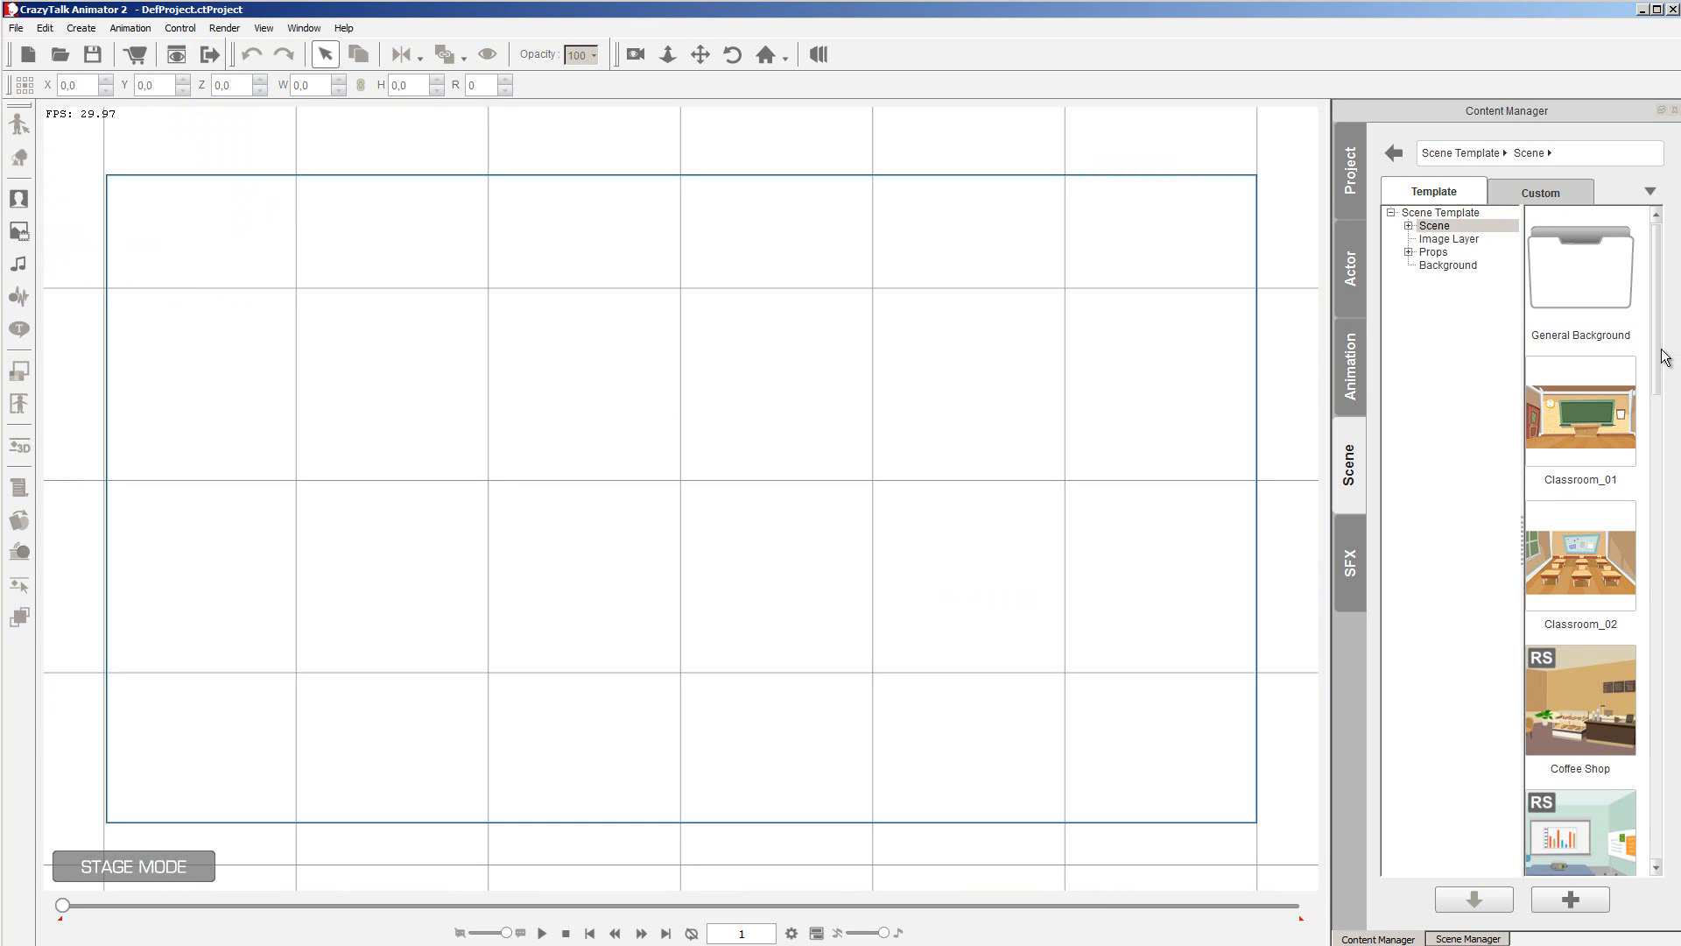
pyautogui.moveTo(1665, 356); pyautogui.dragTo(1666, 405)
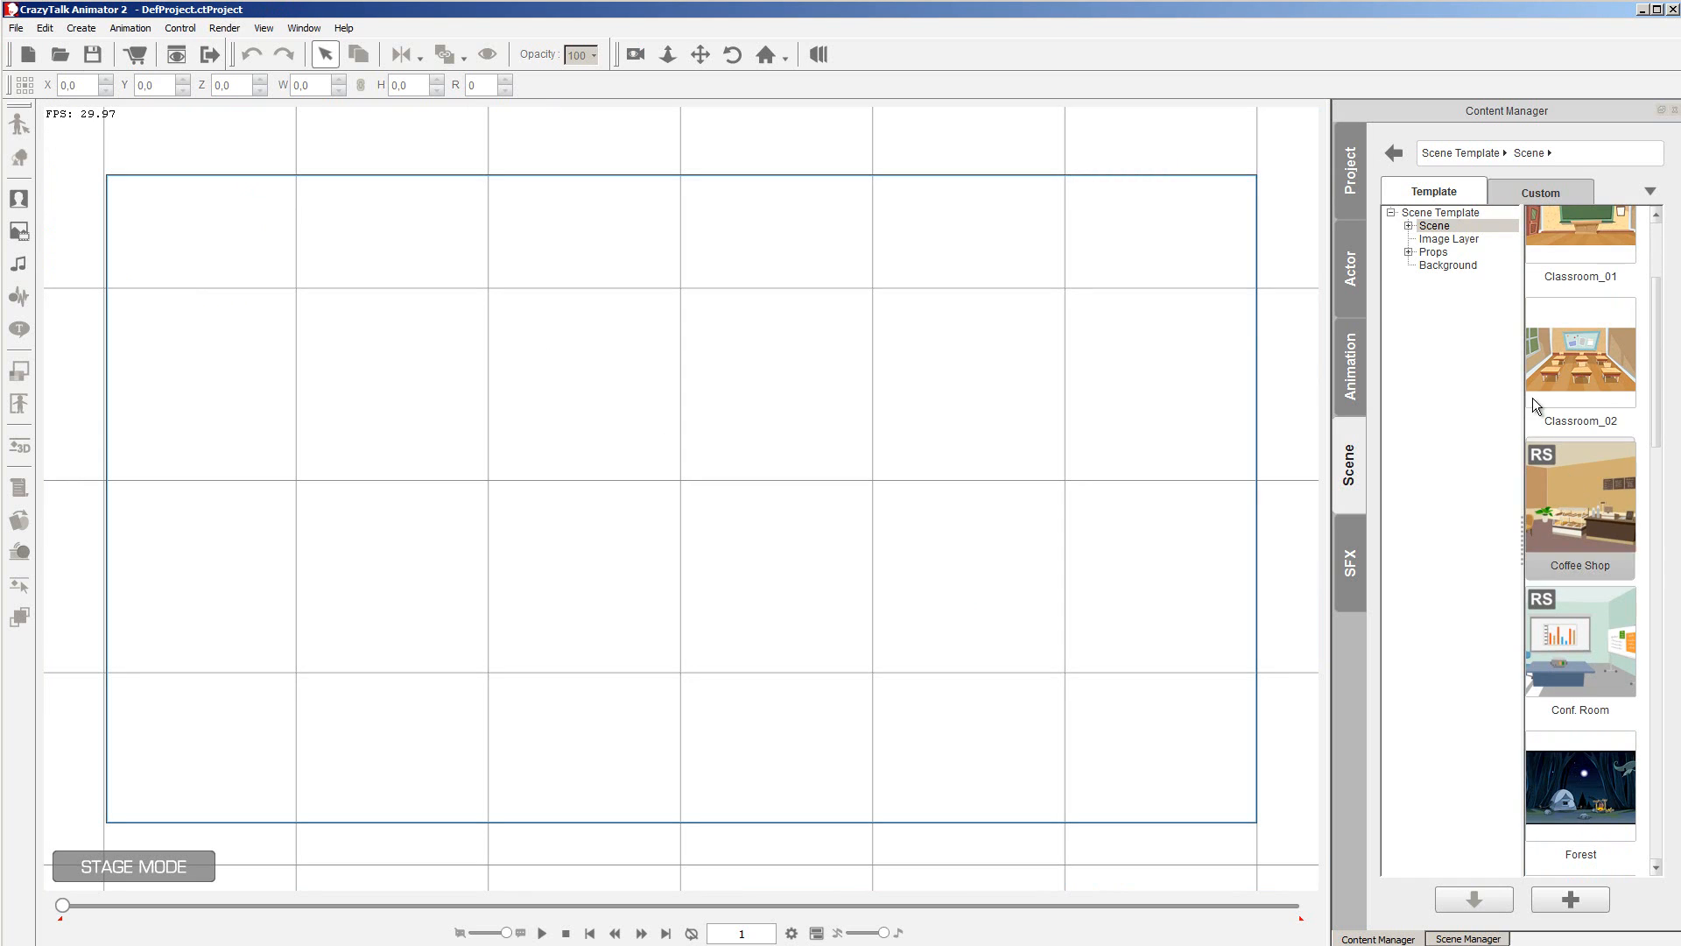
pyautogui.moveTo(1580, 361); pyautogui.dragTo(615, 396)
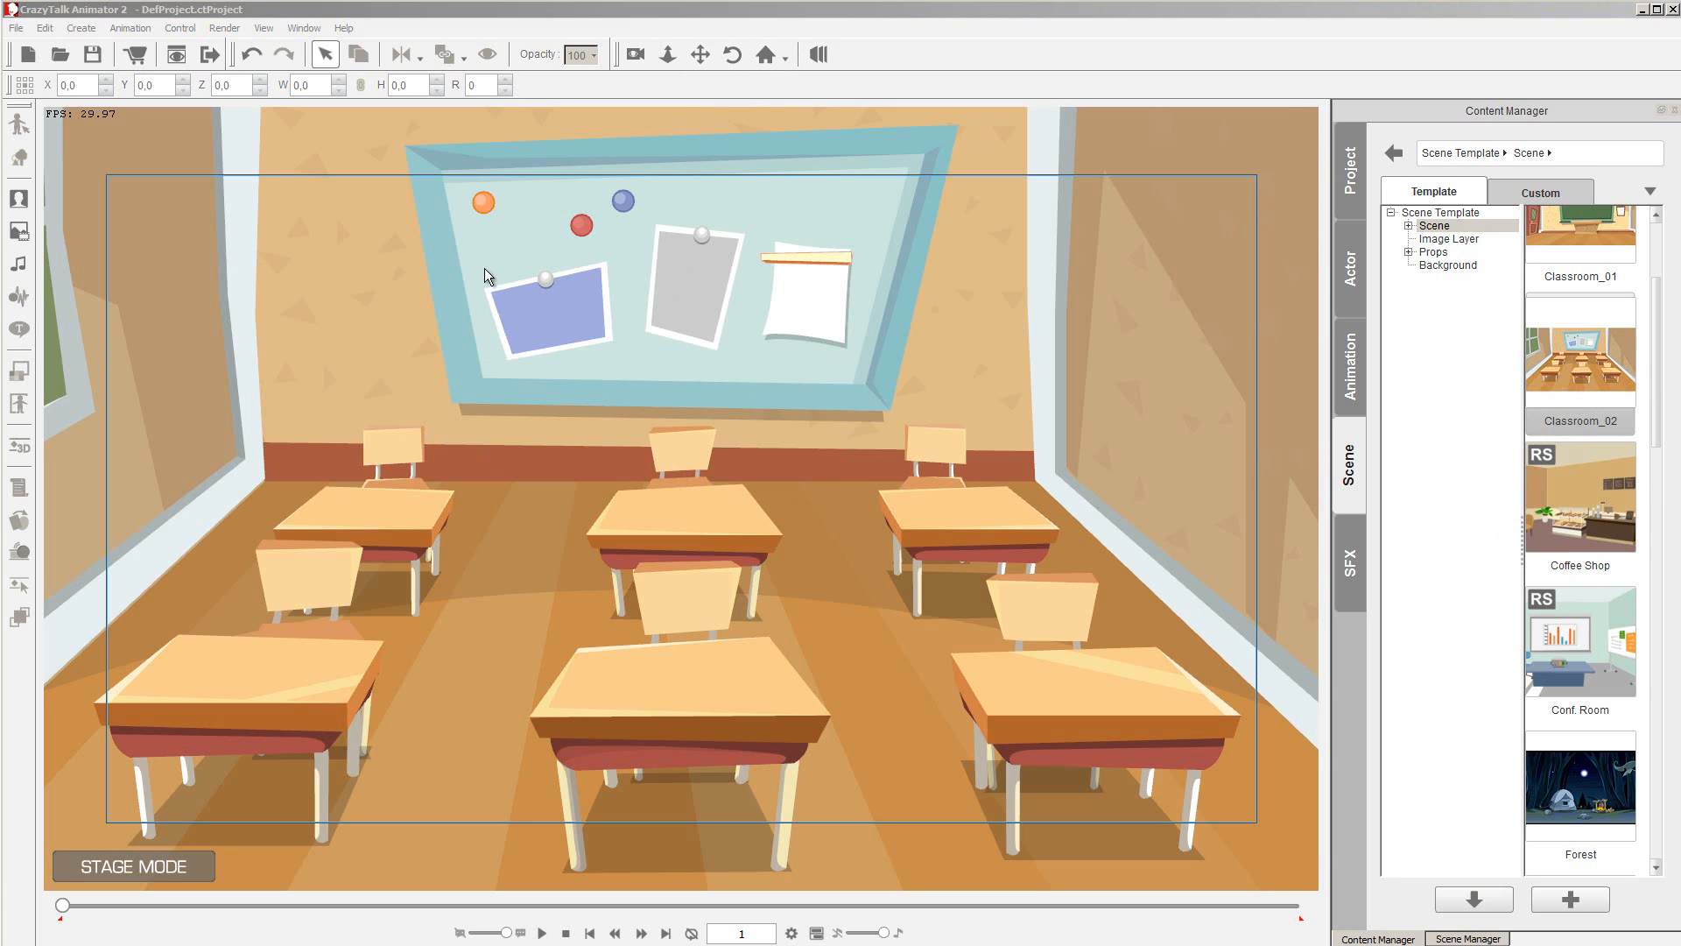
# Zoom, pan and rotate the stage view of the classroom, and reset it to the home view.
pyautogui.click(669, 55)
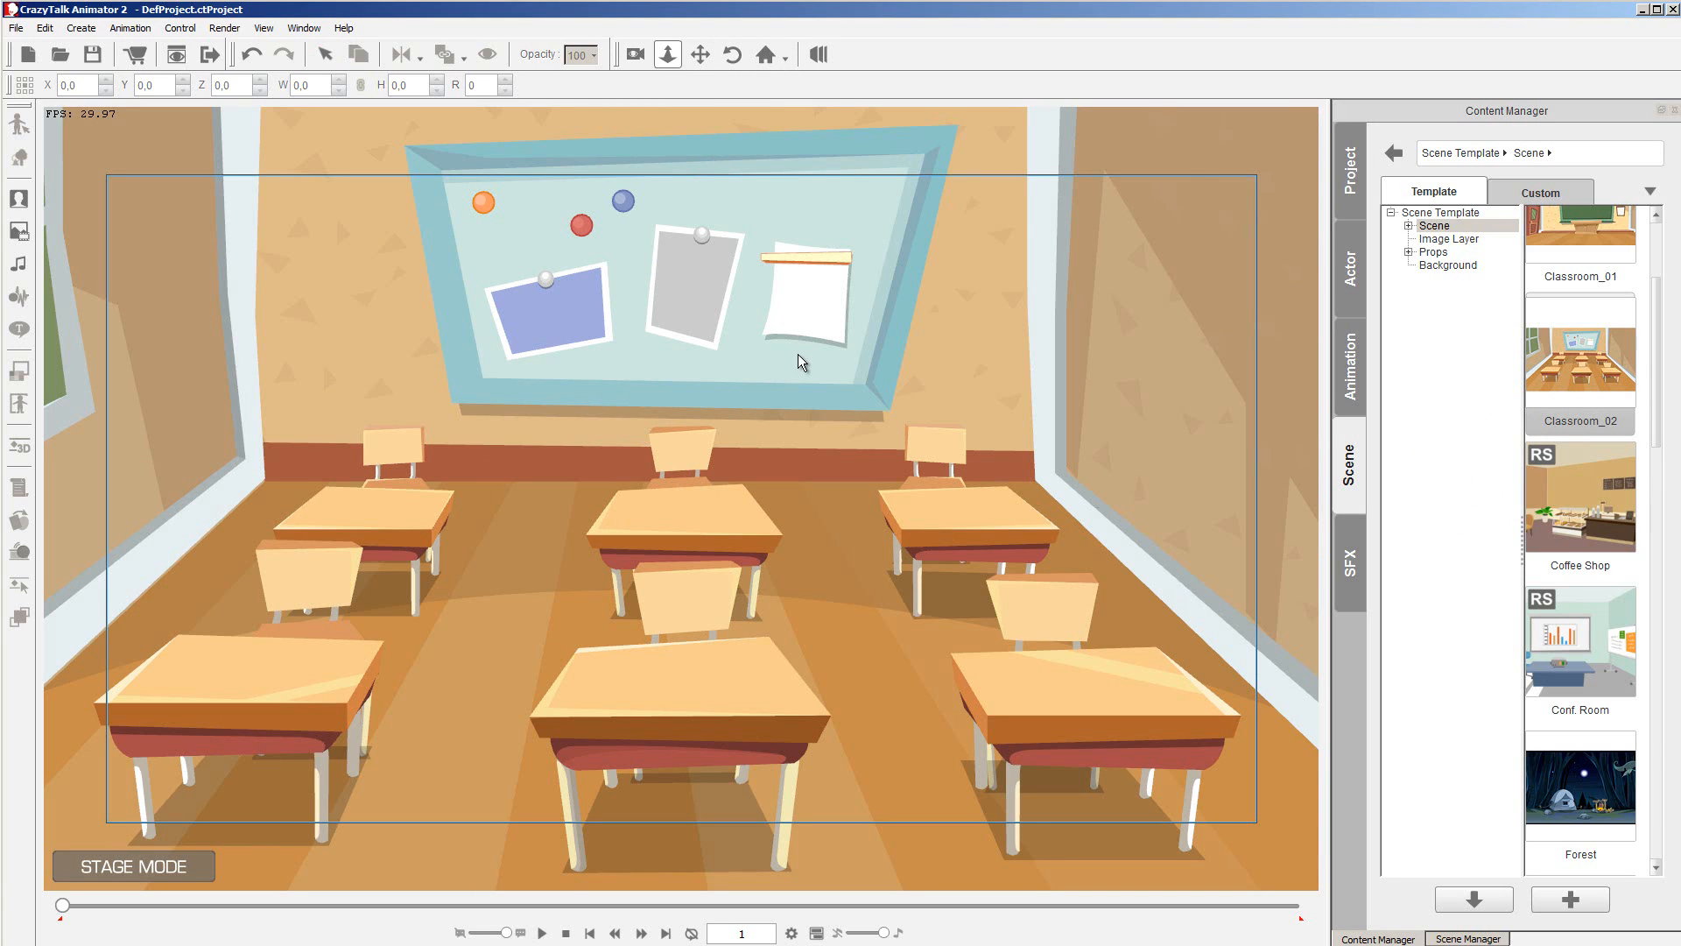
pyautogui.moveTo(796, 402); pyautogui.dragTo(792, 745)
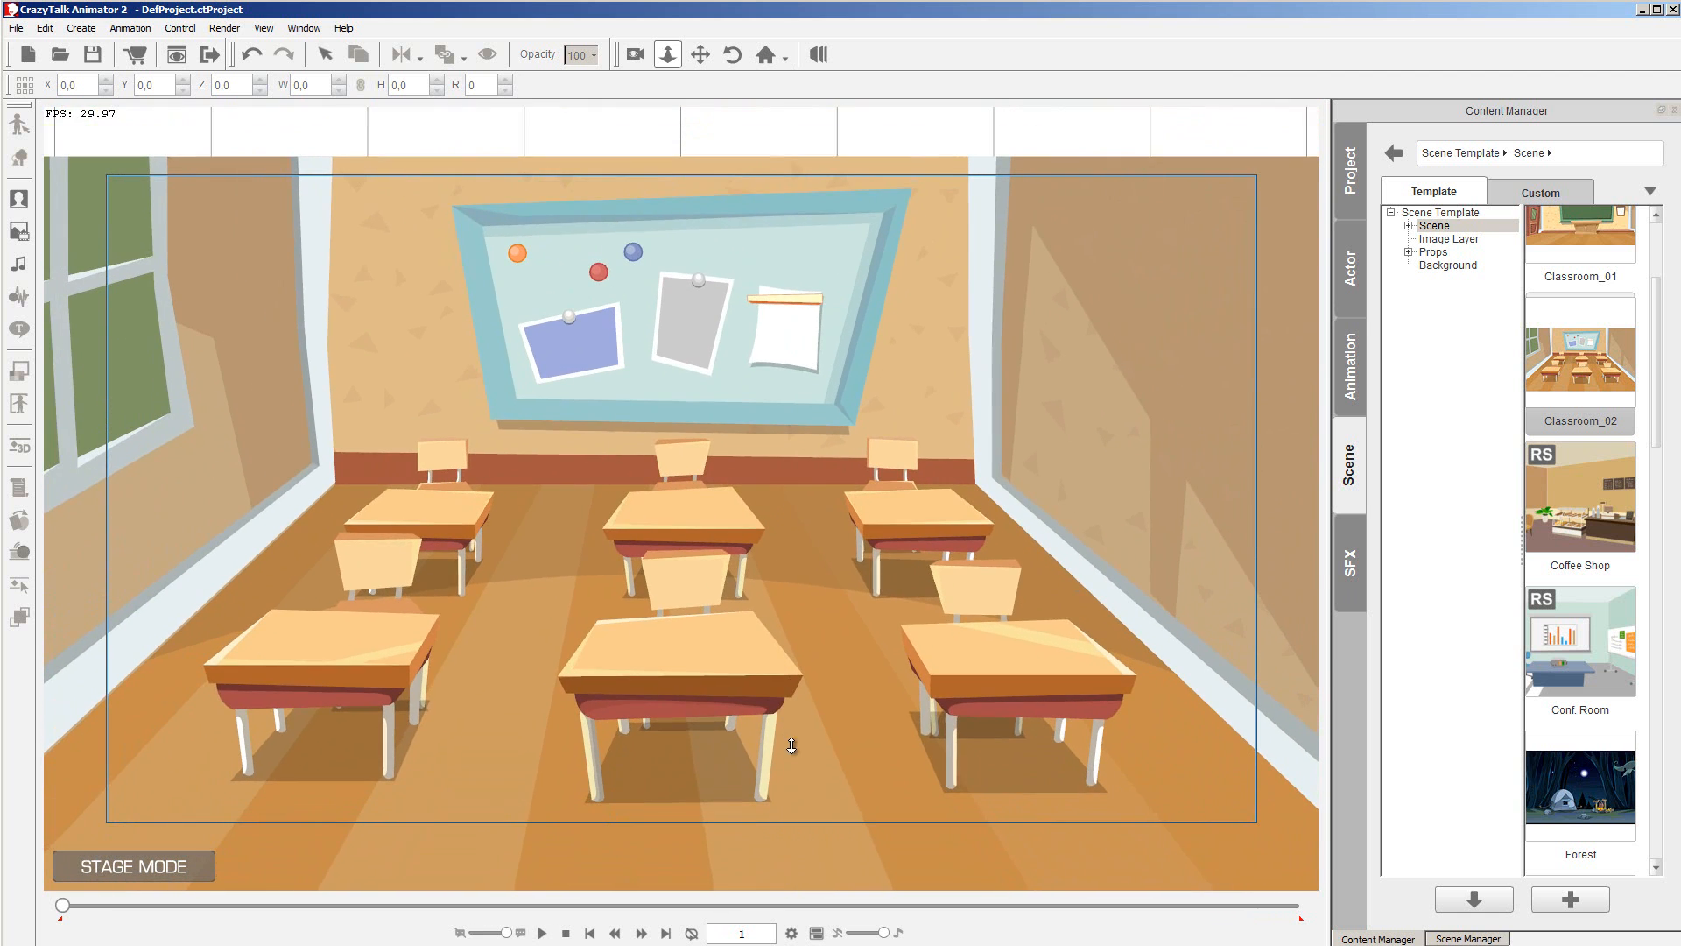
pyautogui.moveTo(721, 324); pyautogui.dragTo(715, 278)
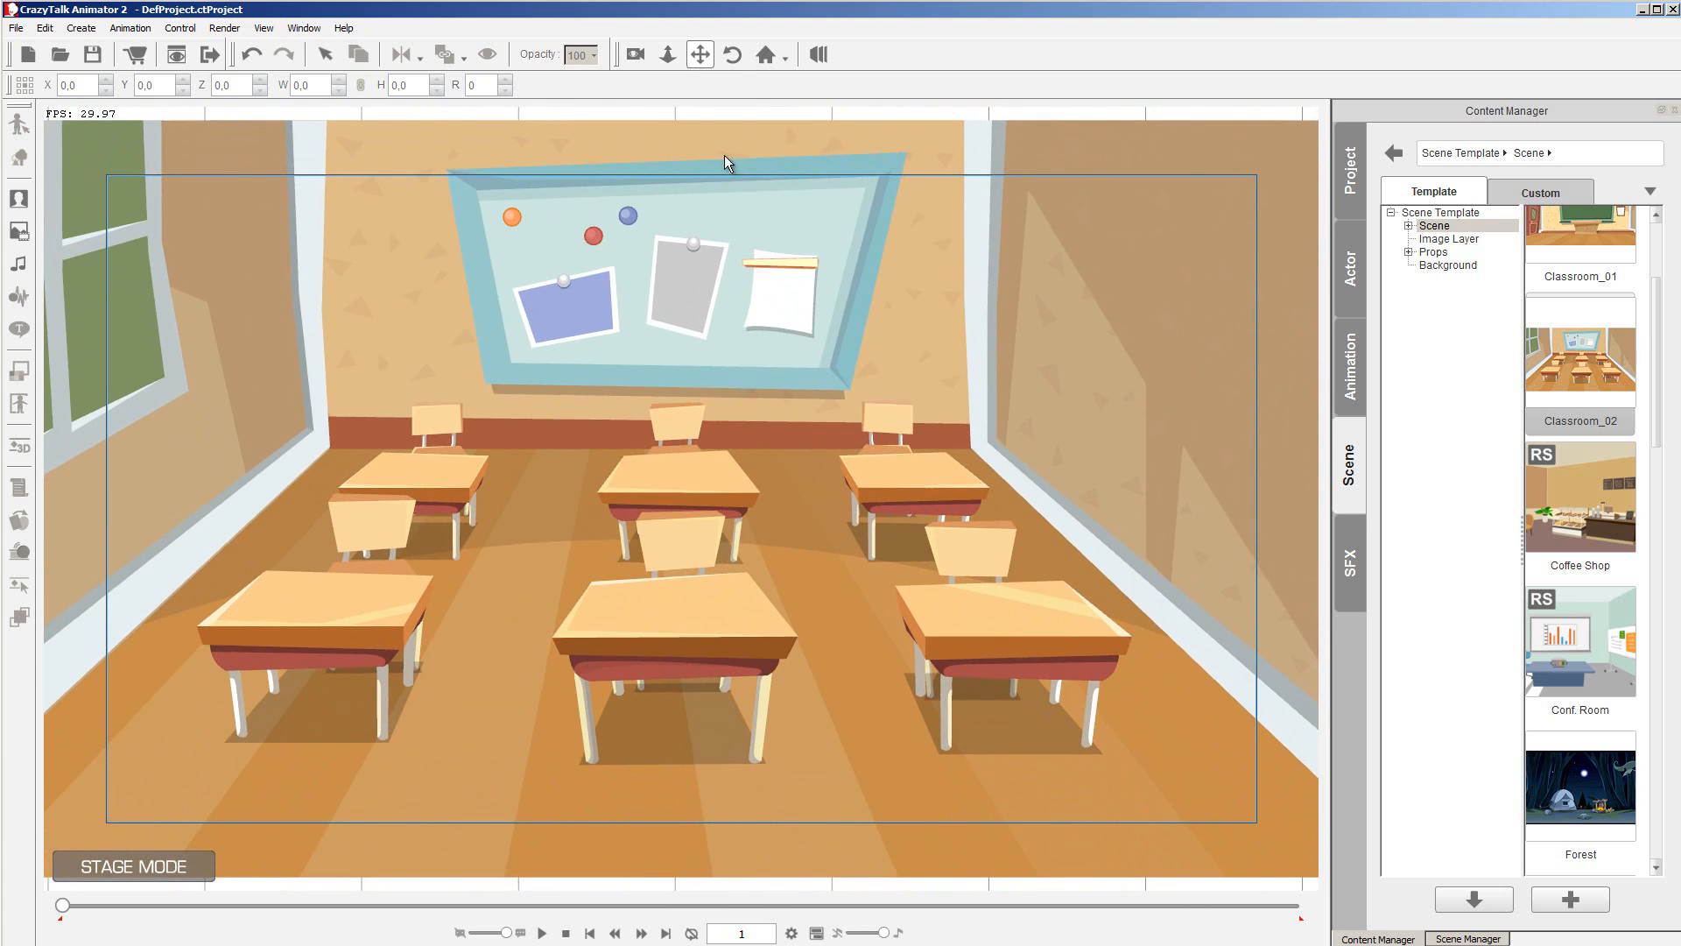
pyautogui.click(732, 55)
pyautogui.moveTo(729, 520)
pyautogui.mouseDown()
pyautogui.moveTo(767, 492)
pyautogui.moveTo(715, 500)
pyautogui.mouseUp()
pyautogui.click(768, 54)
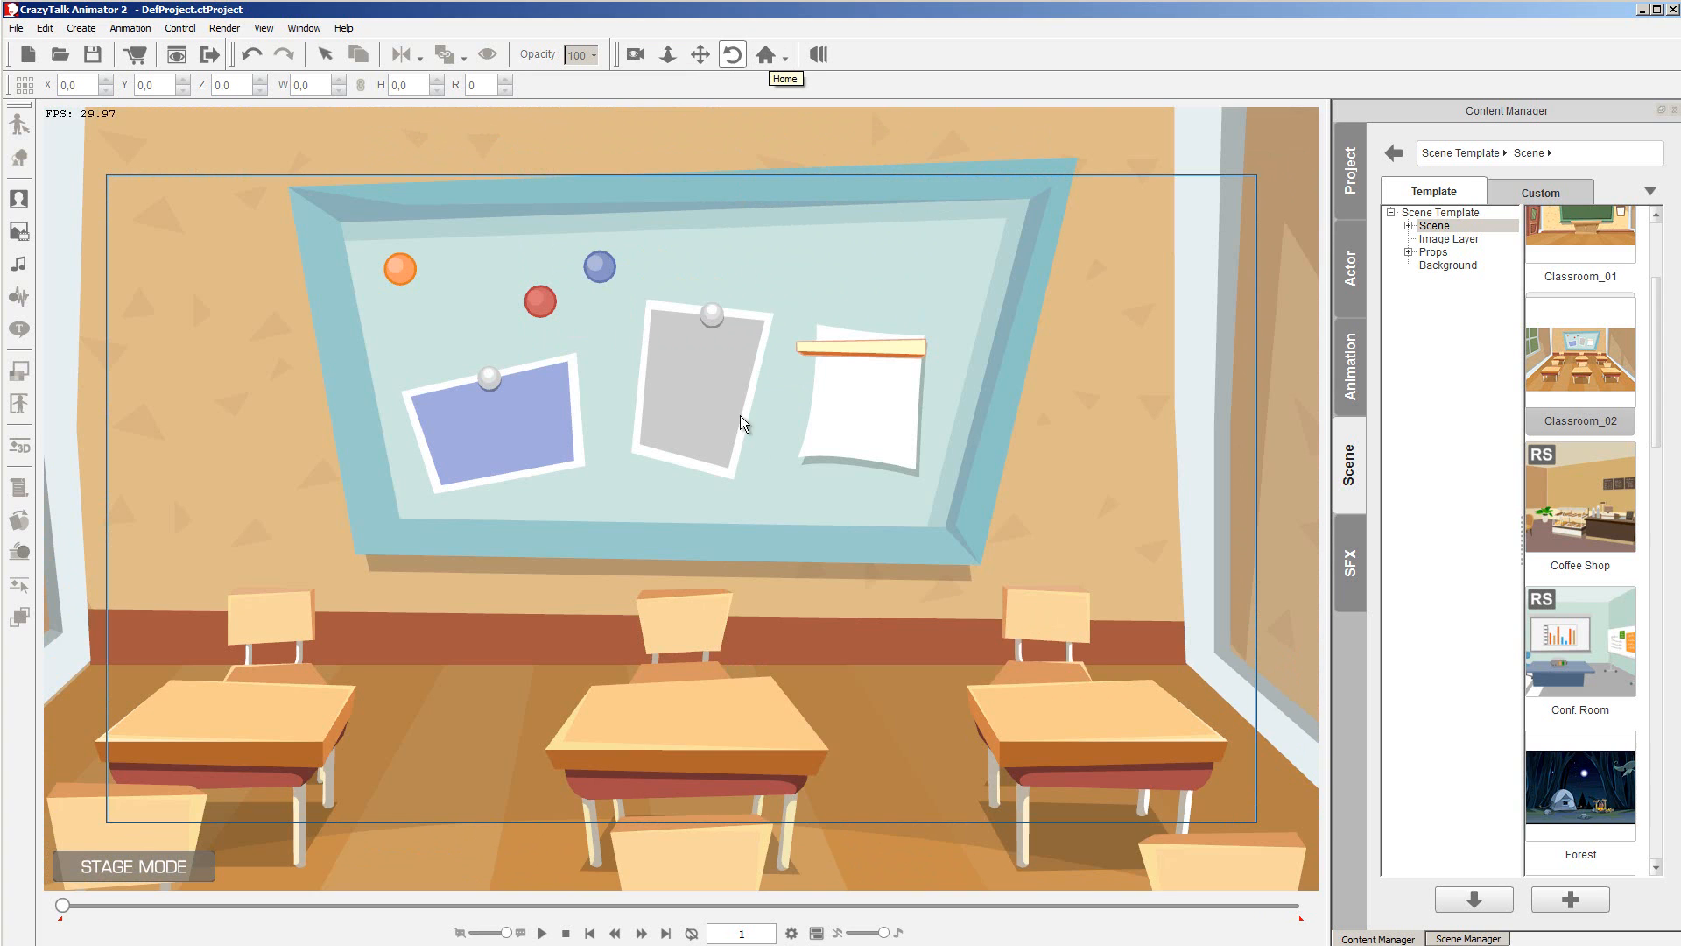
# Zoom in on the classroom, pan the stage view and rotate it.
pyautogui.press('z')
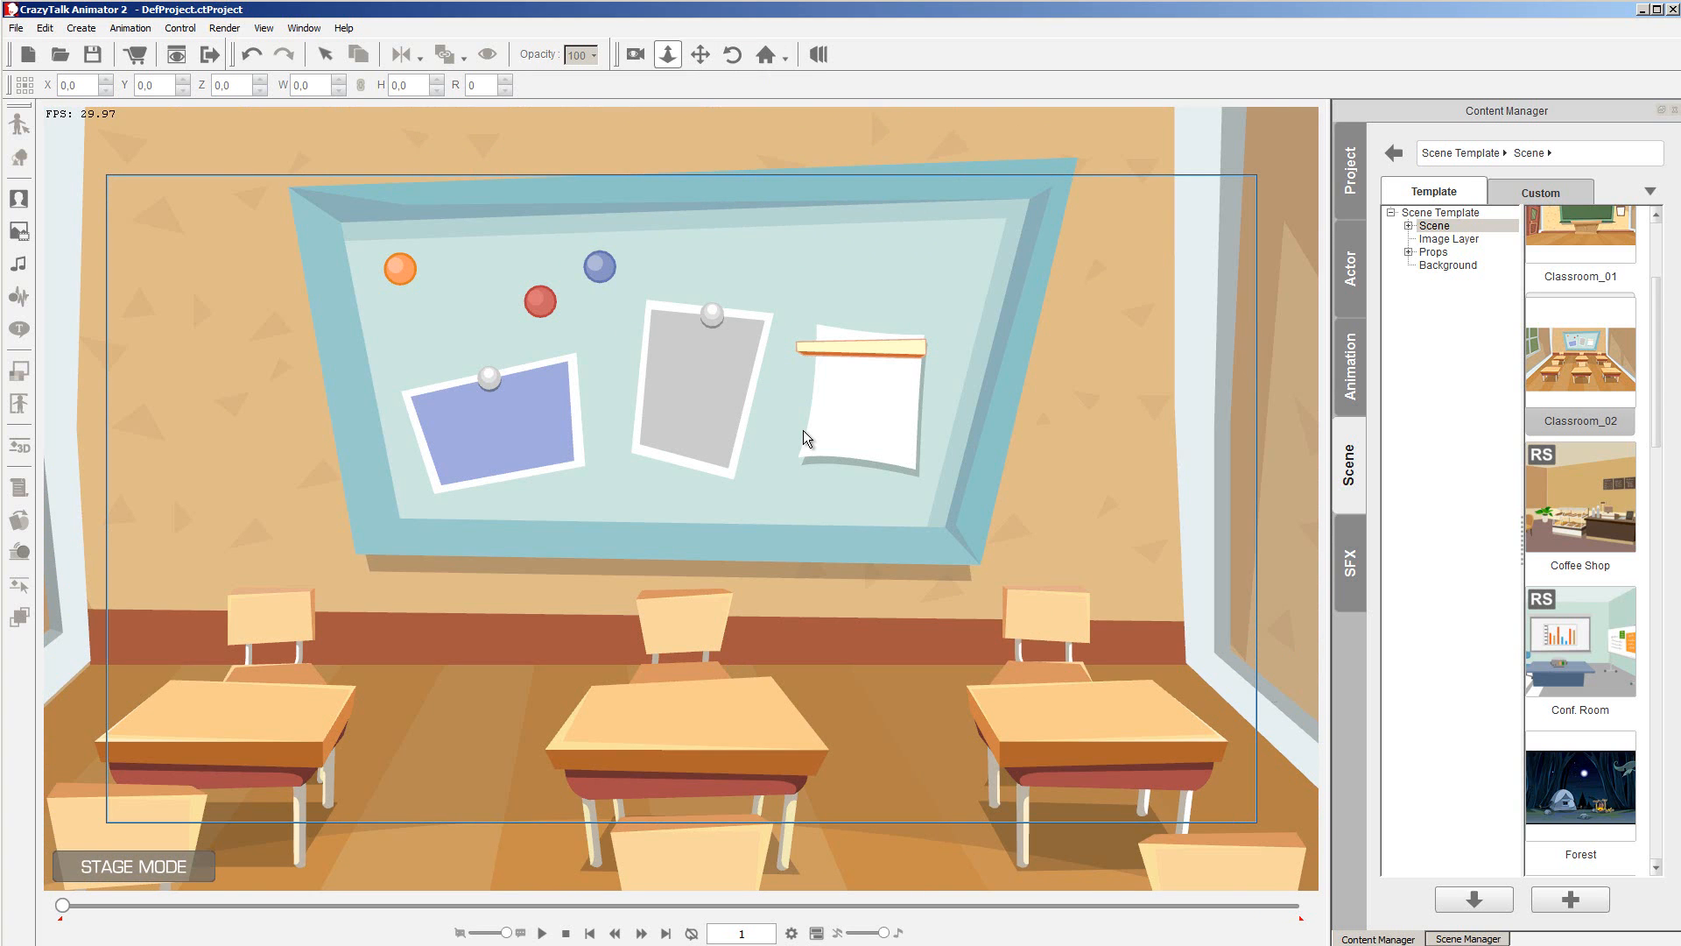
pyautogui.moveTo(803, 431); pyautogui.dragTo(895, 289)
pyautogui.press('x')
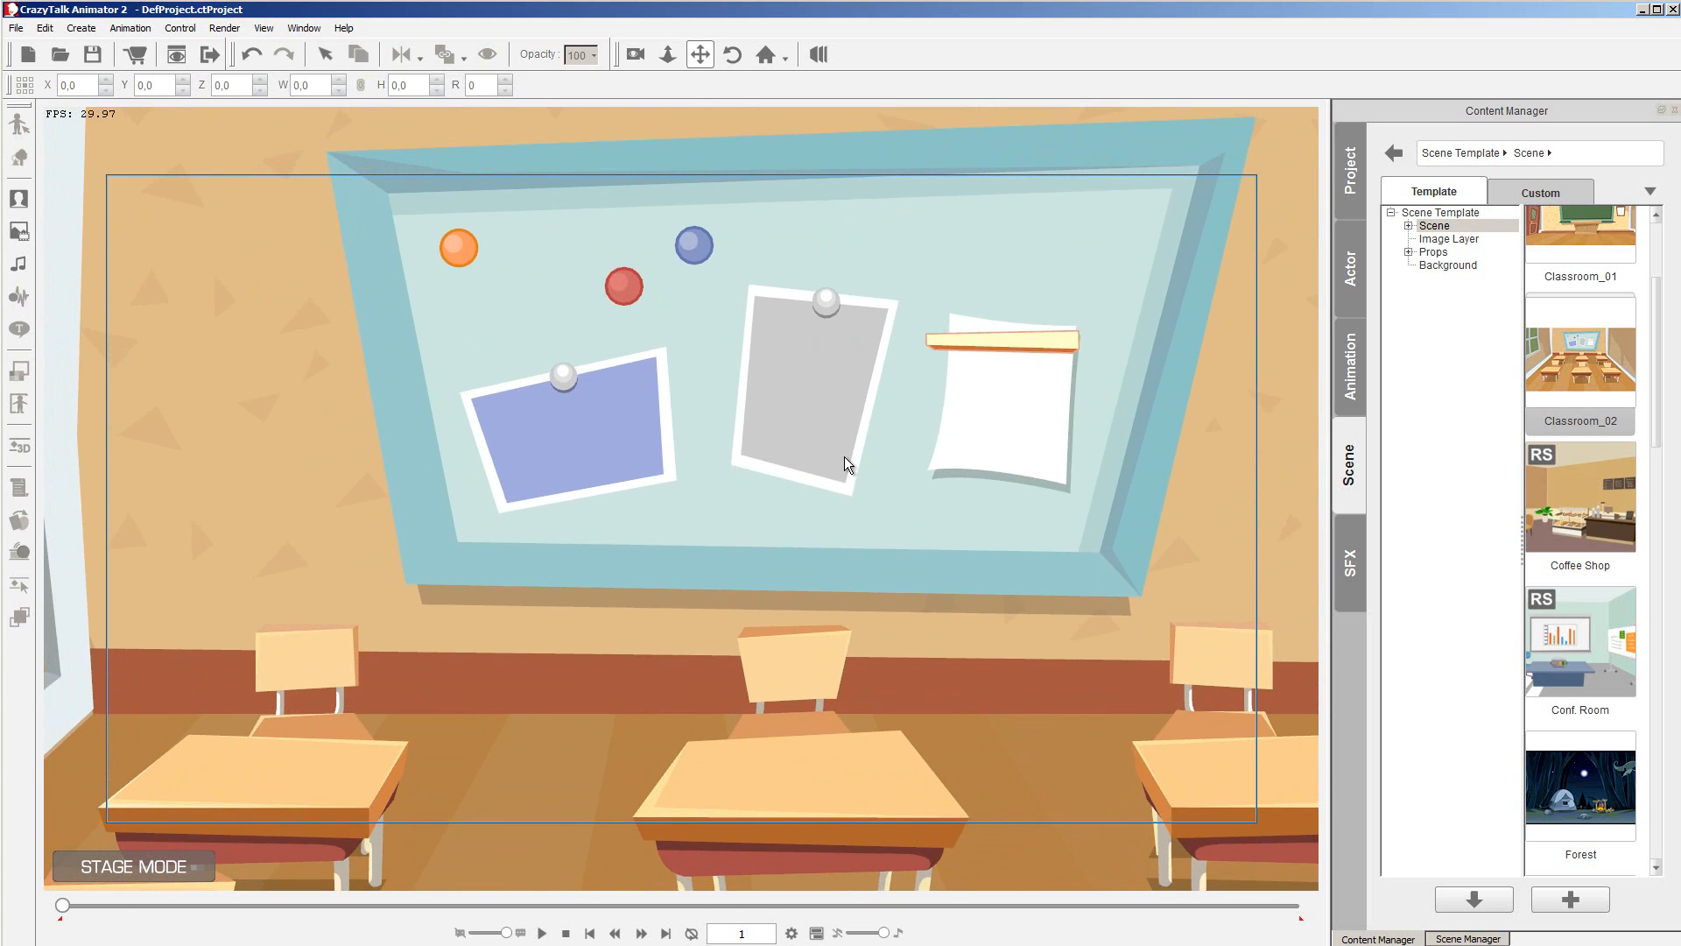
pyautogui.press('c')
pyautogui.moveTo(814, 550)
pyautogui.mouseDown()
pyautogui.moveTo(887, 528)
pyautogui.moveTo(795, 549)
pyautogui.mouseUp()
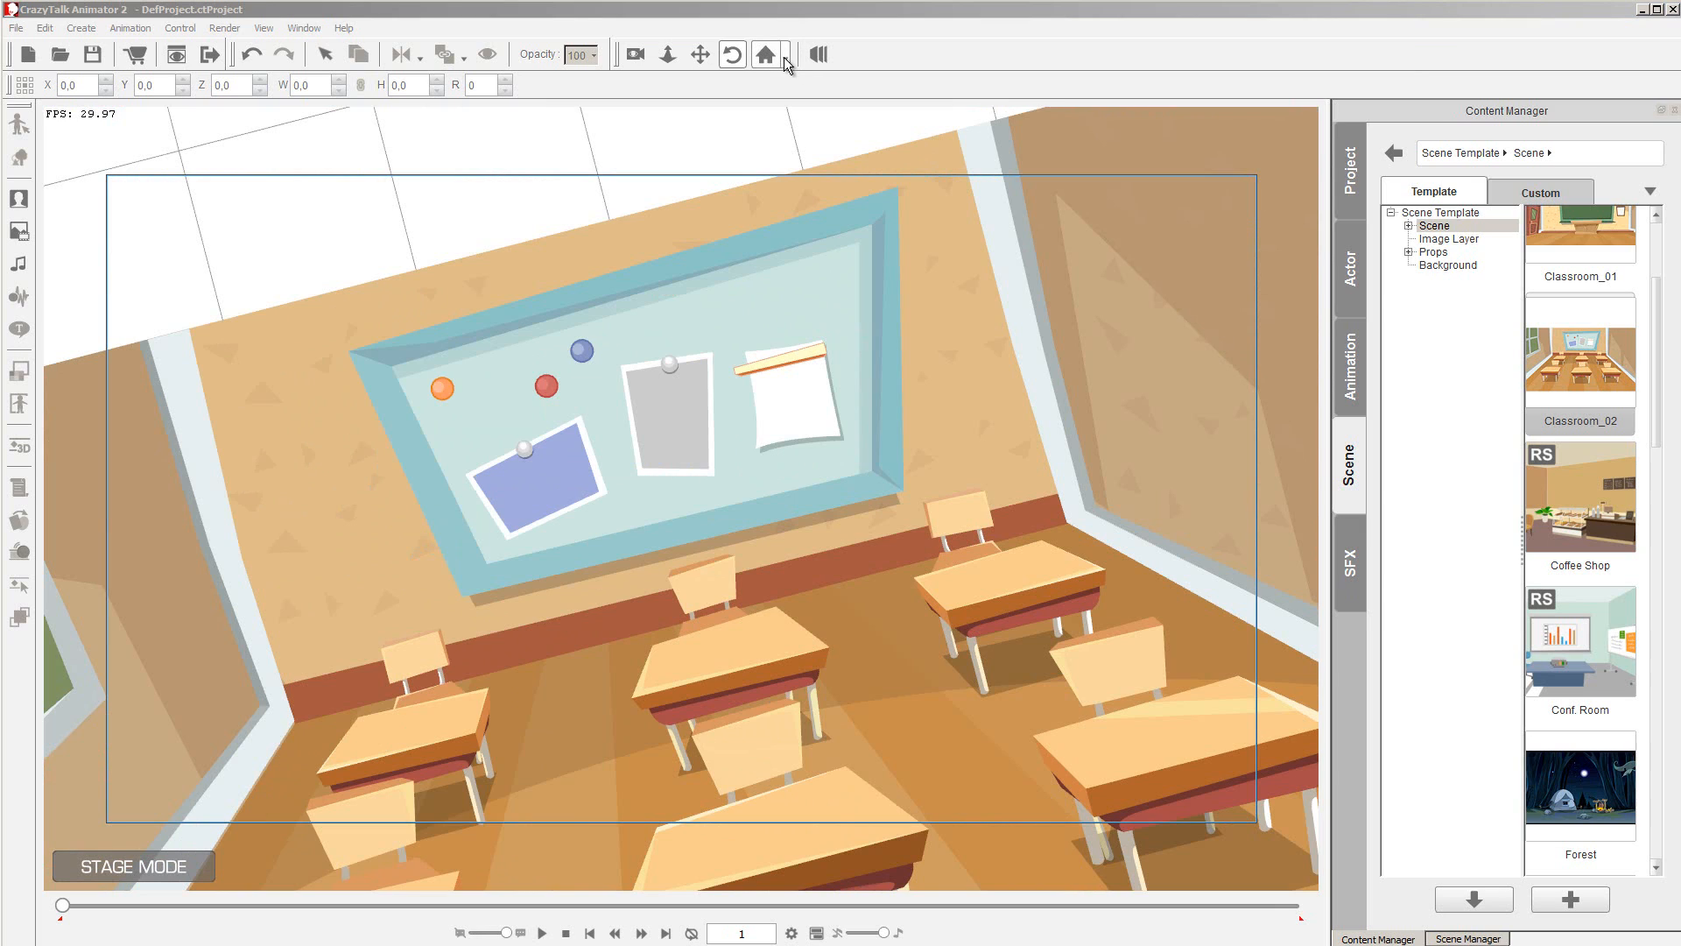
# Fit all scene objects in the stage view with Focus All, and restore the default view with Reset.
pyautogui.click(787, 56)
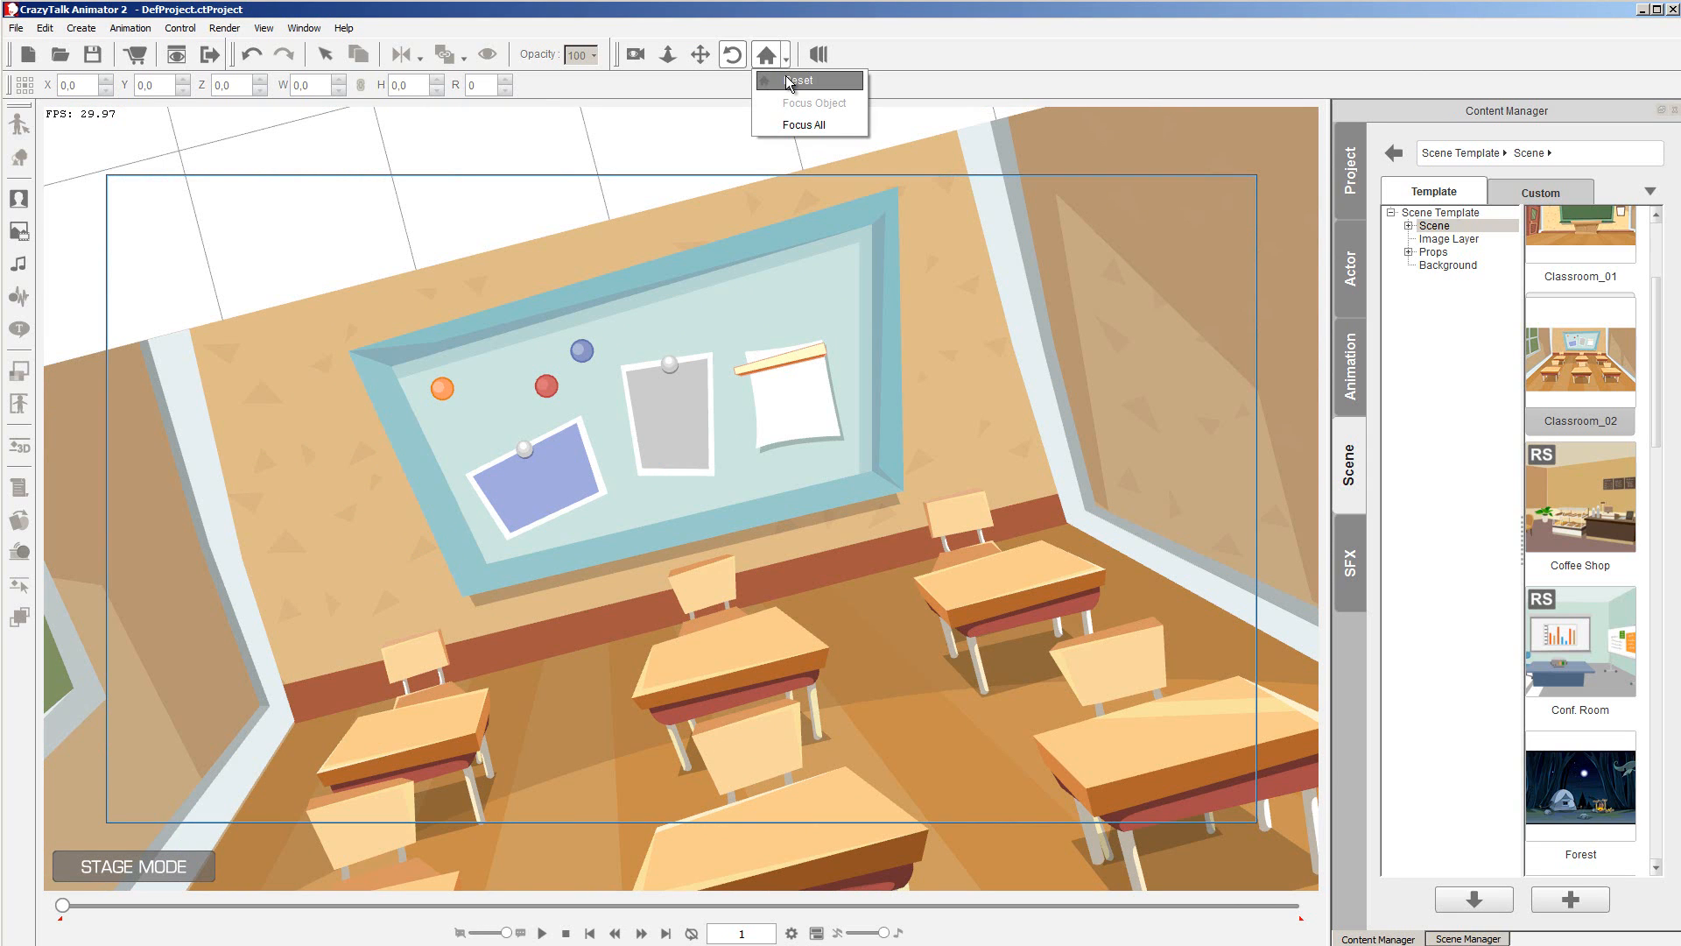
pyautogui.click(801, 126)
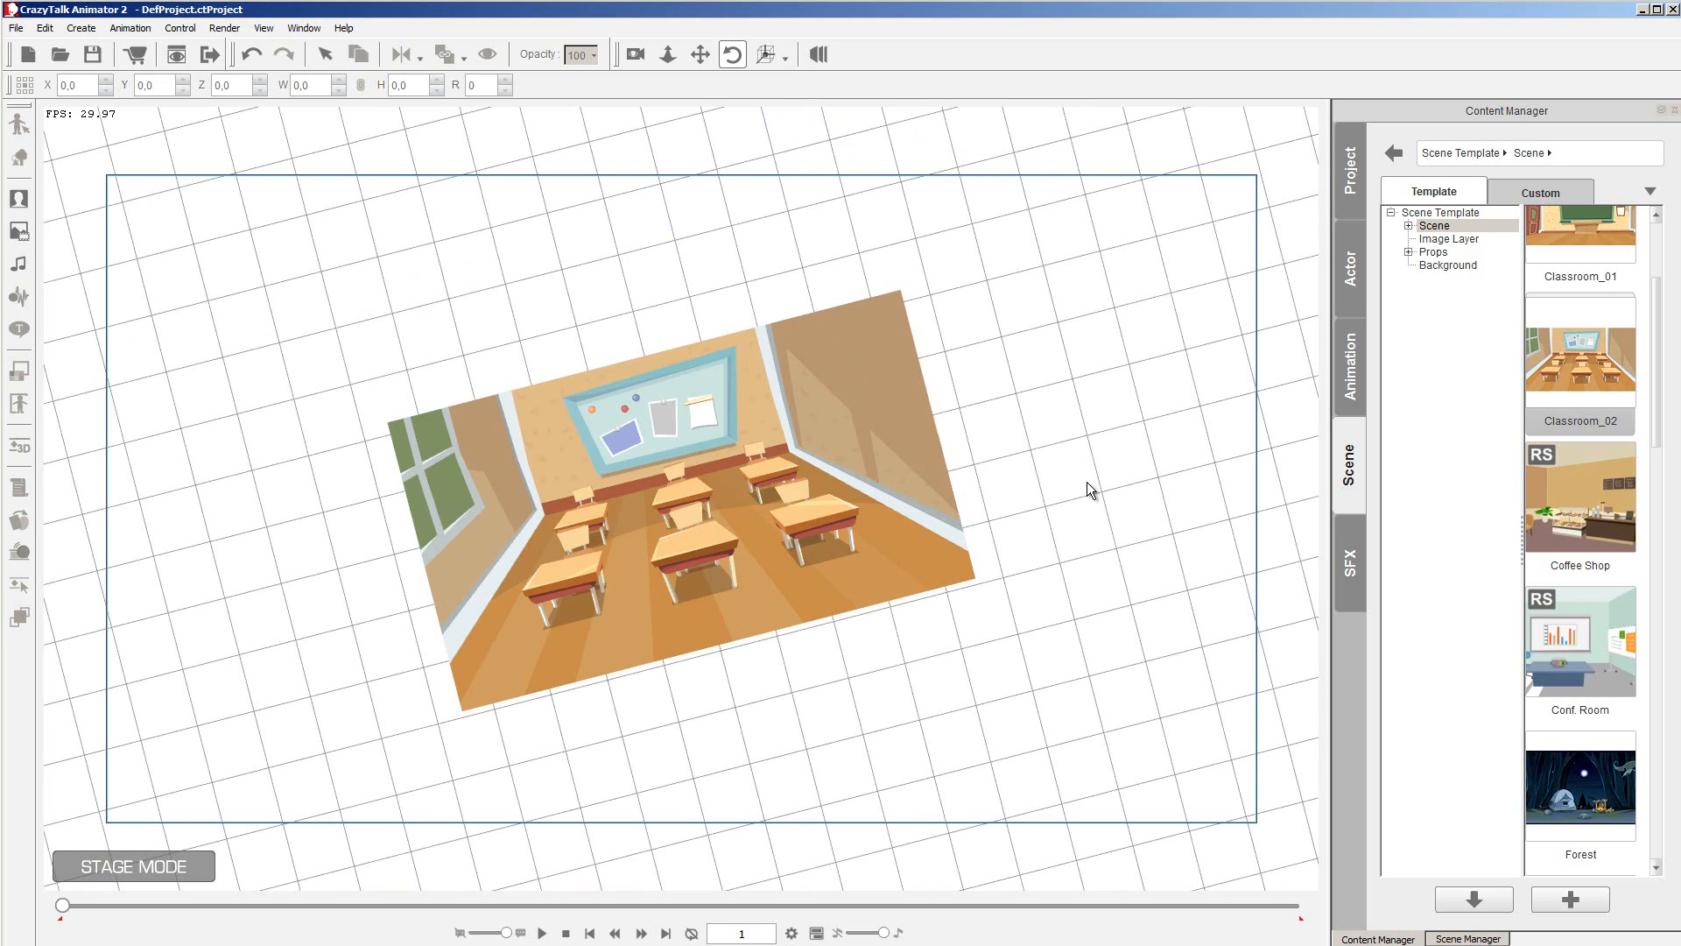
pyautogui.click(787, 58)
pyautogui.click(786, 77)
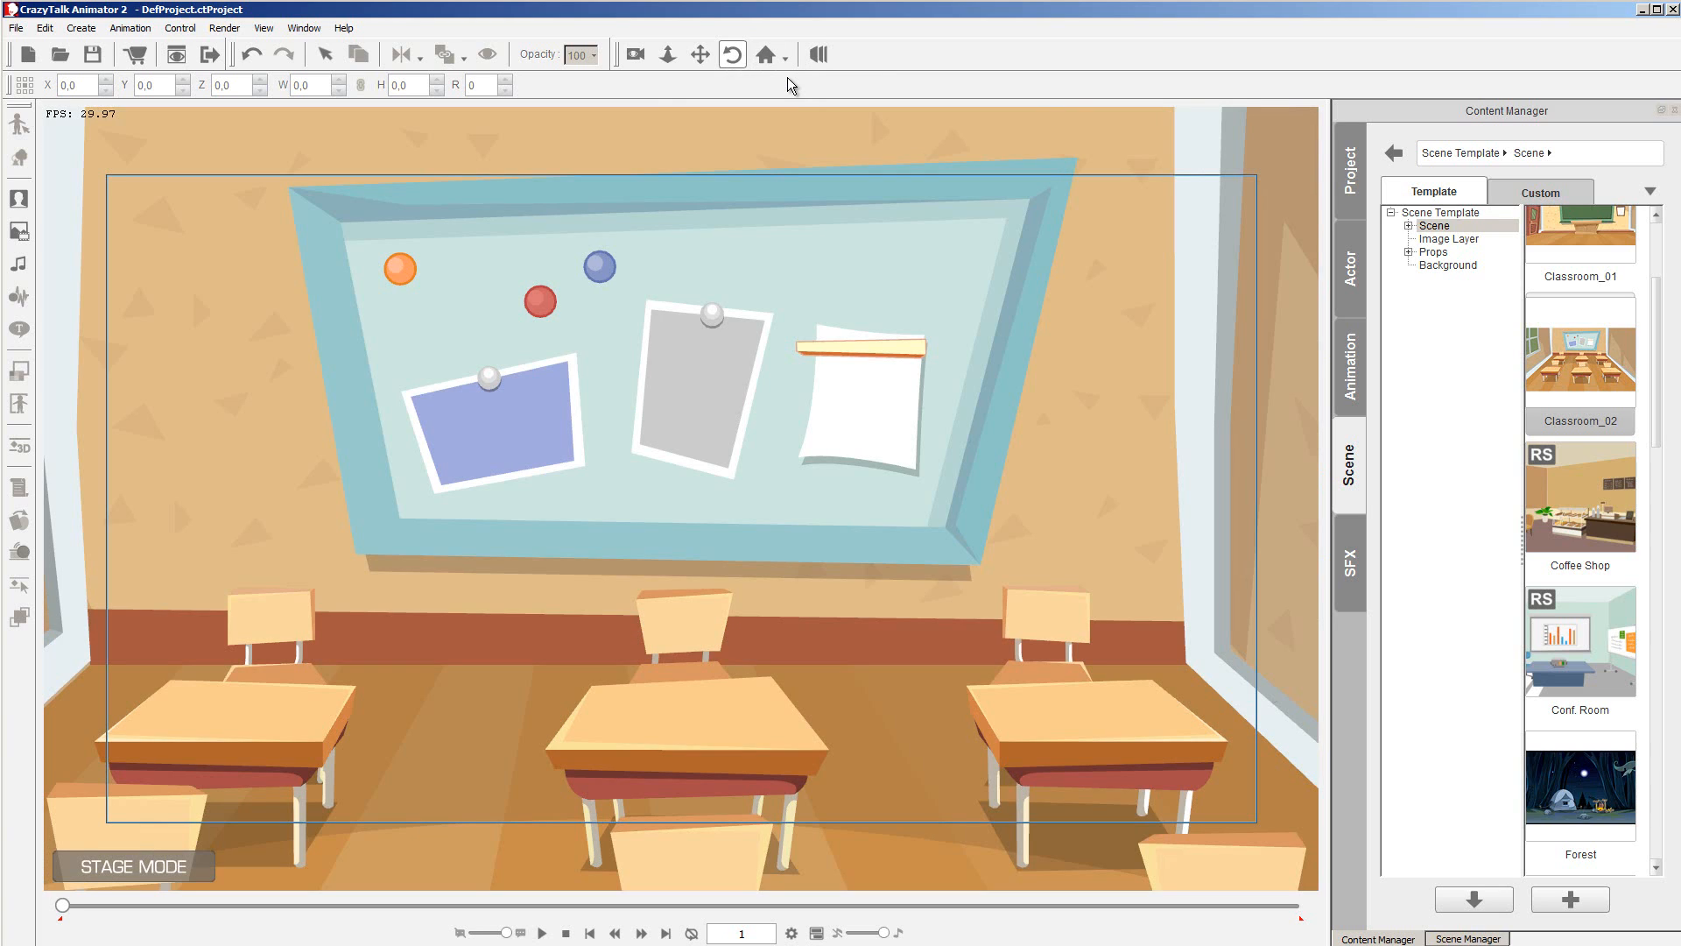
pyautogui.click(786, 58)
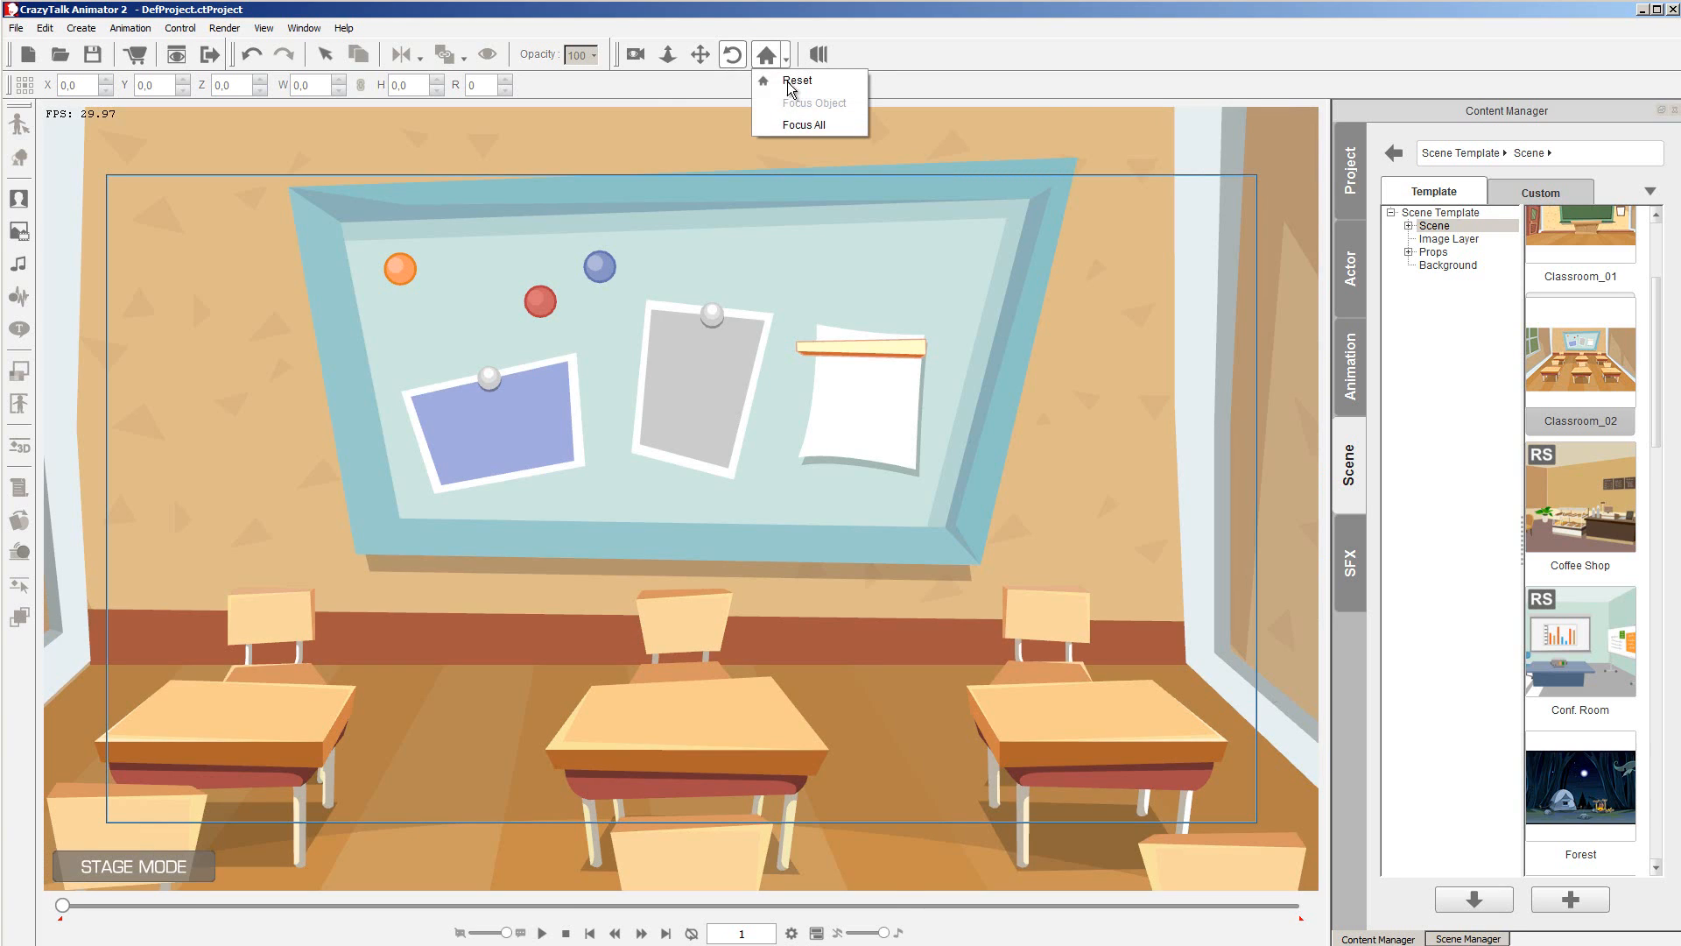
pyautogui.click(800, 126)
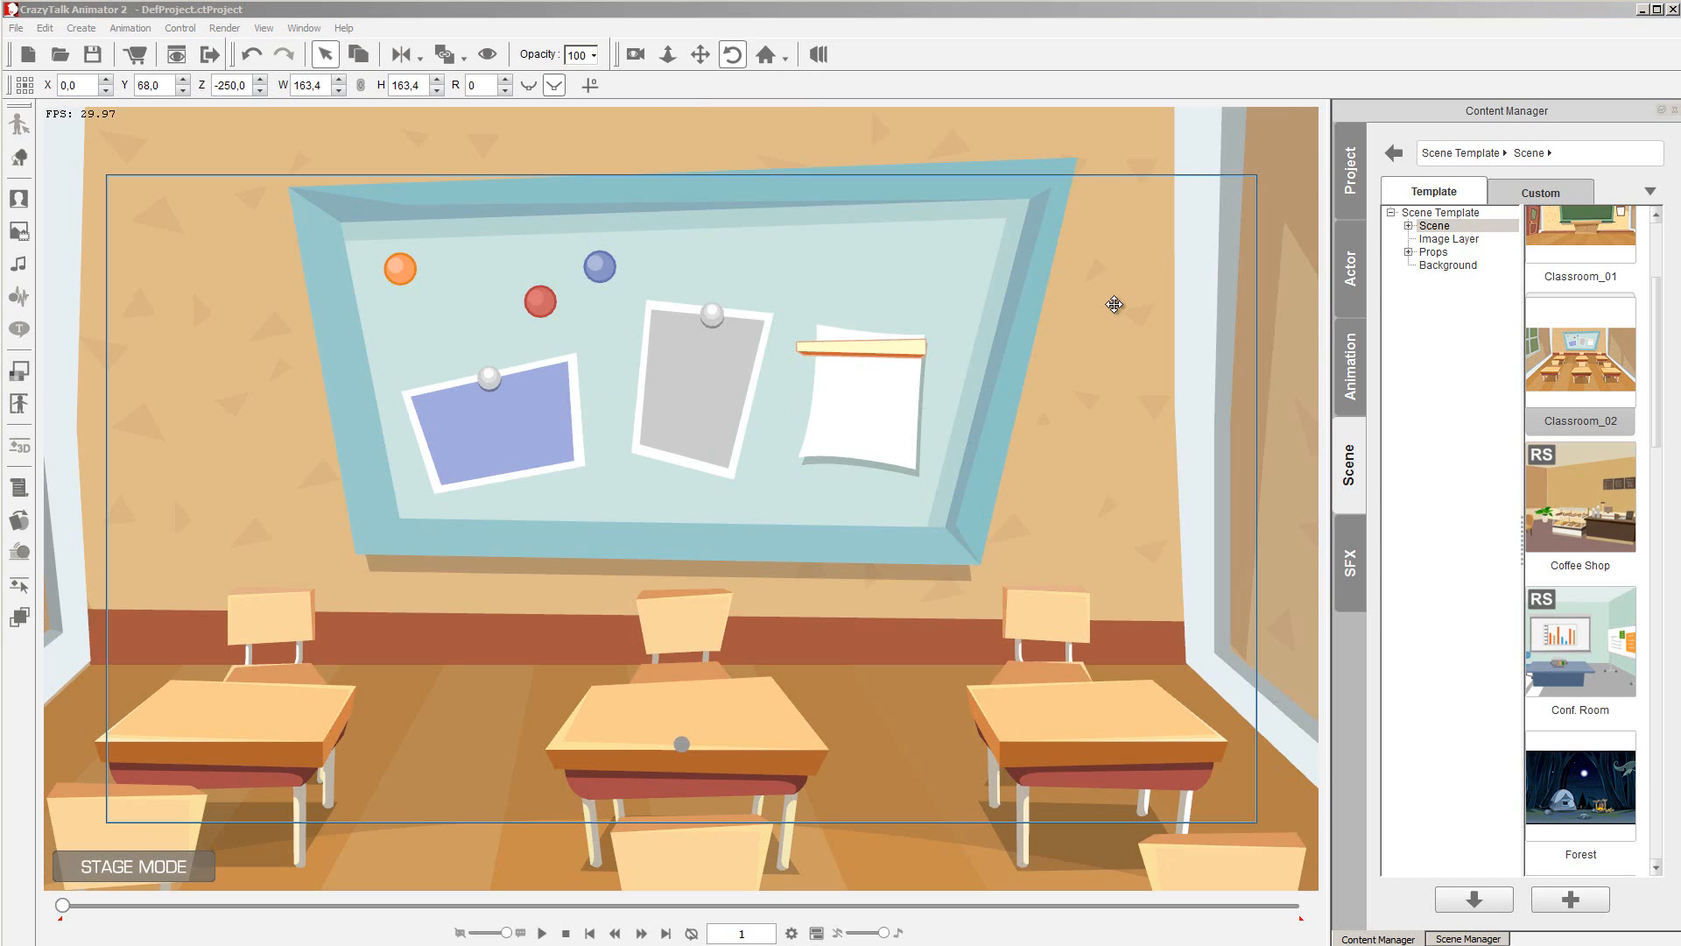
# Select the chair in the back-left corner of the classroom and focus the stage view on it.
pyautogui.click(265, 623)
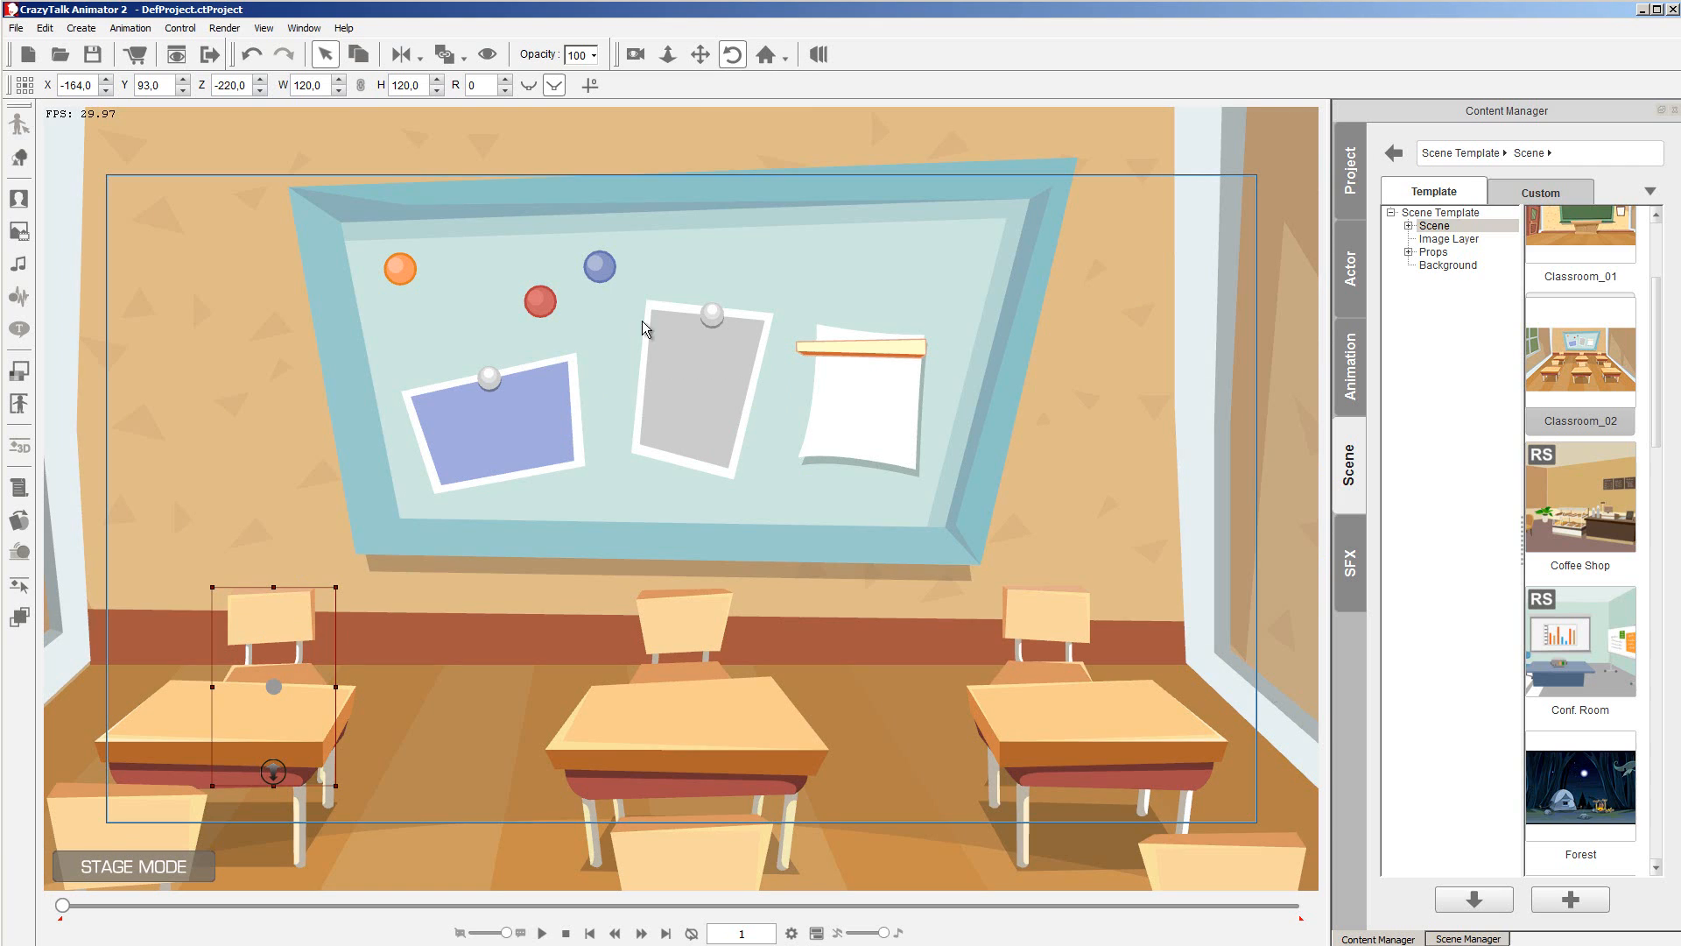
pyautogui.click(785, 57)
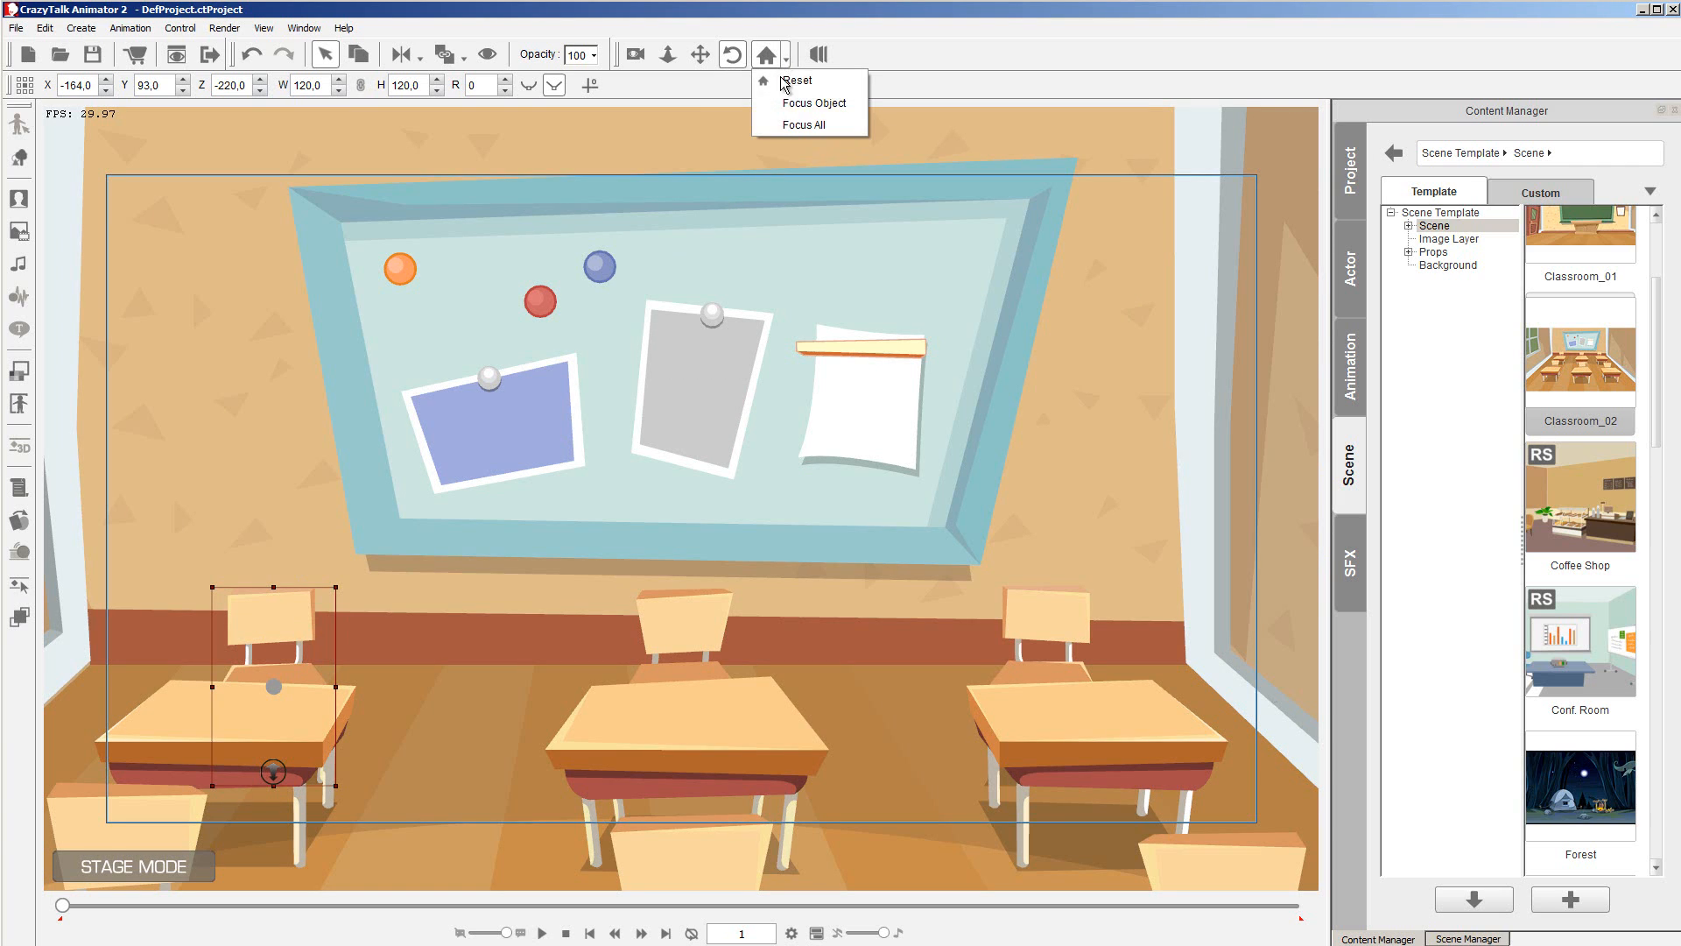
pyautogui.click(800, 103)
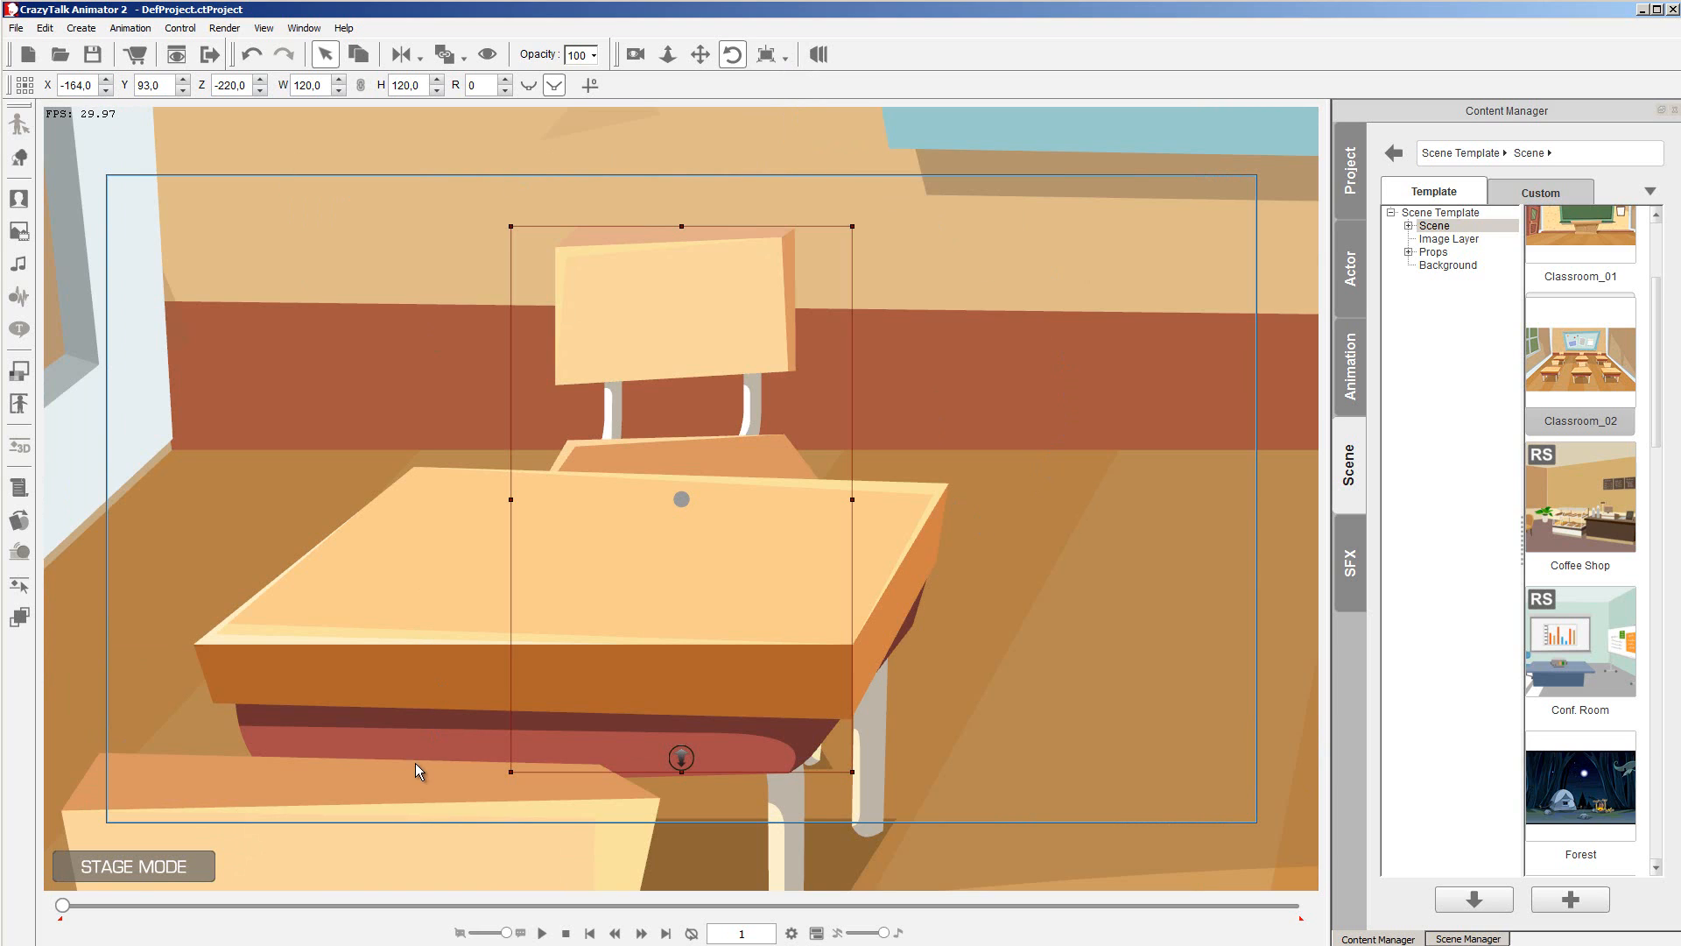
# Shift the focused chair back and forth in depth between about Z -250 and Z -210.
pyautogui.scroll(-14, 994, 386)
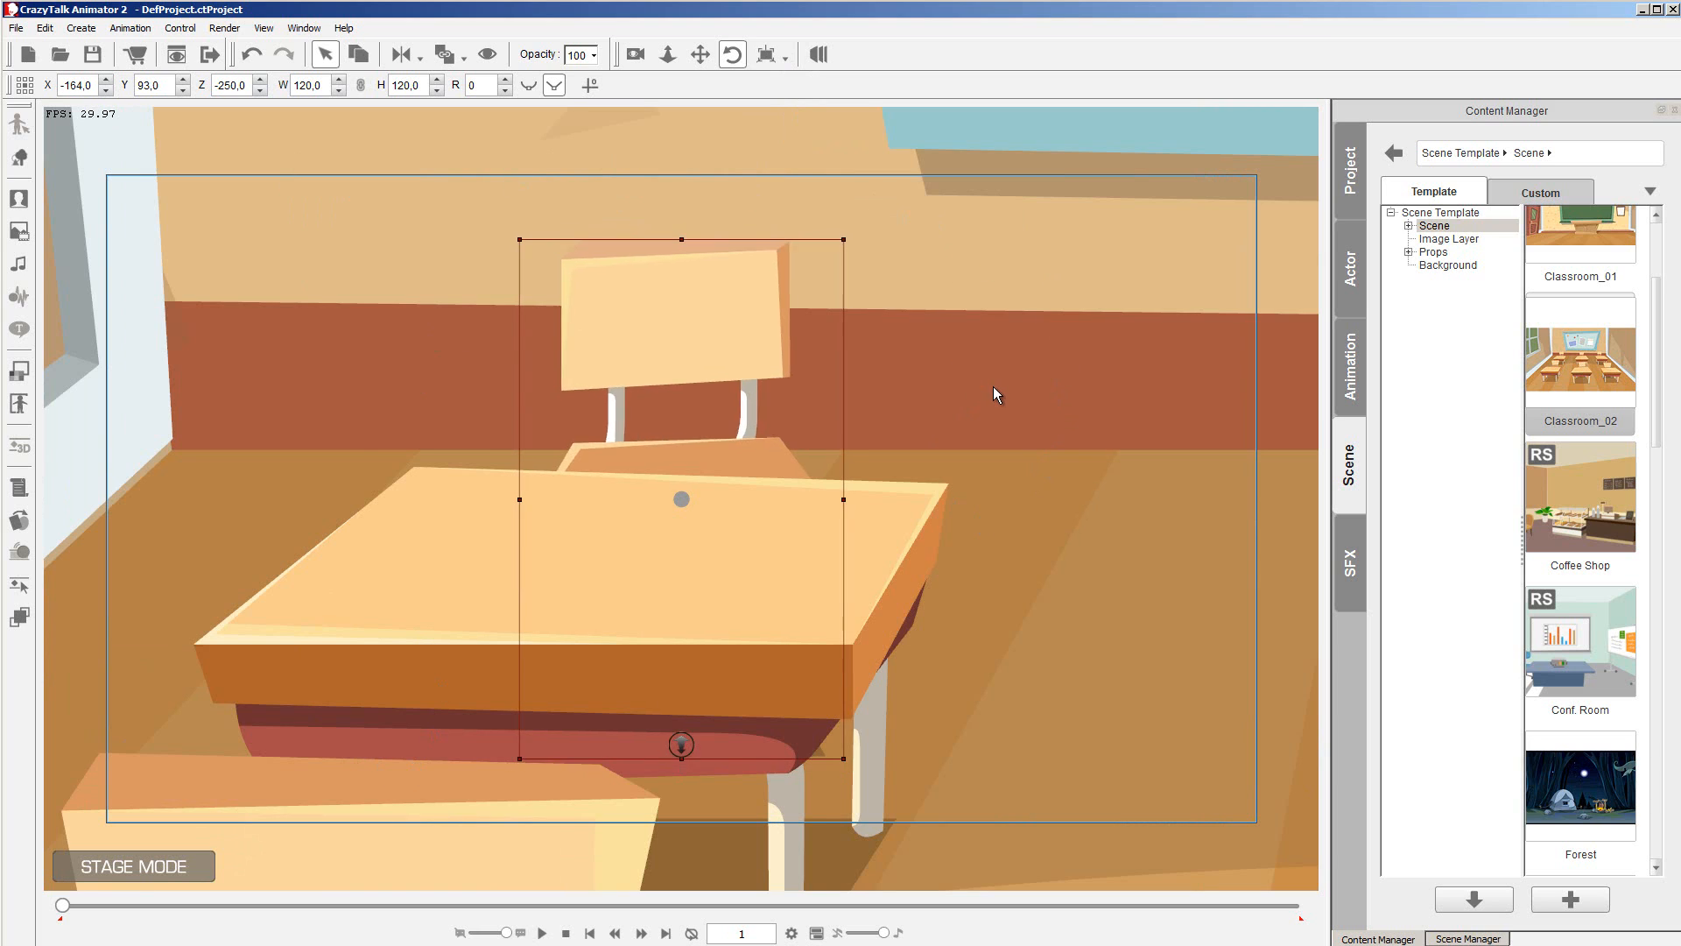
pyautogui.scroll(7, 995, 386)
pyautogui.scroll(15, 995, 386)
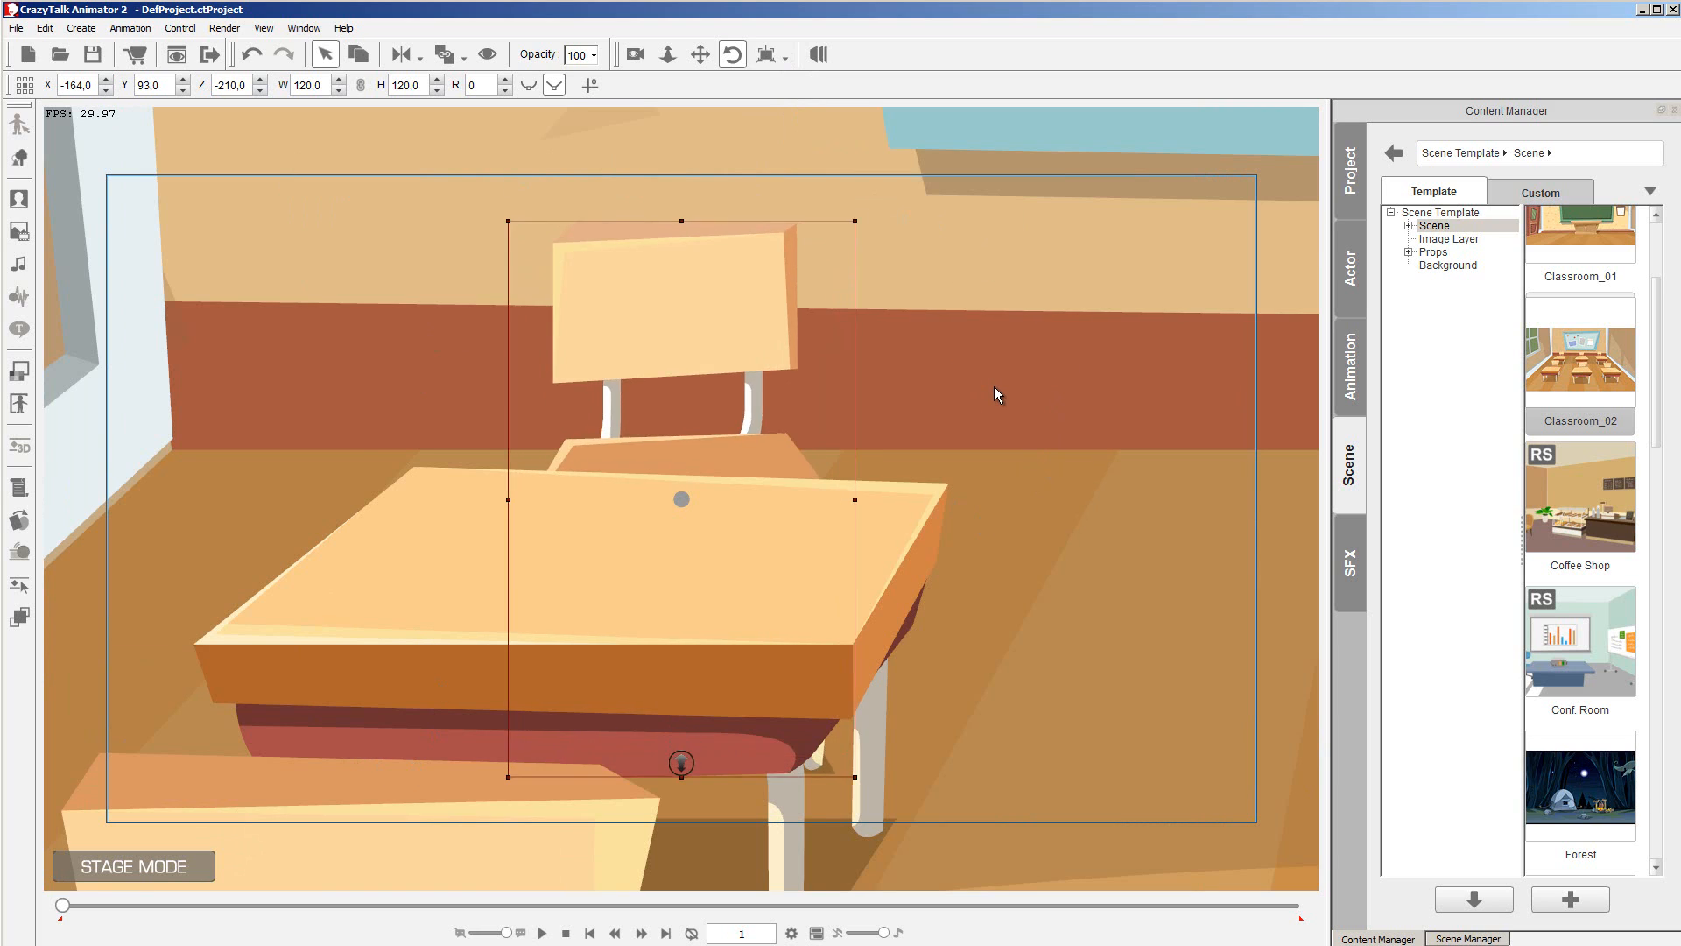
pyautogui.scroll(-5, 994, 387)
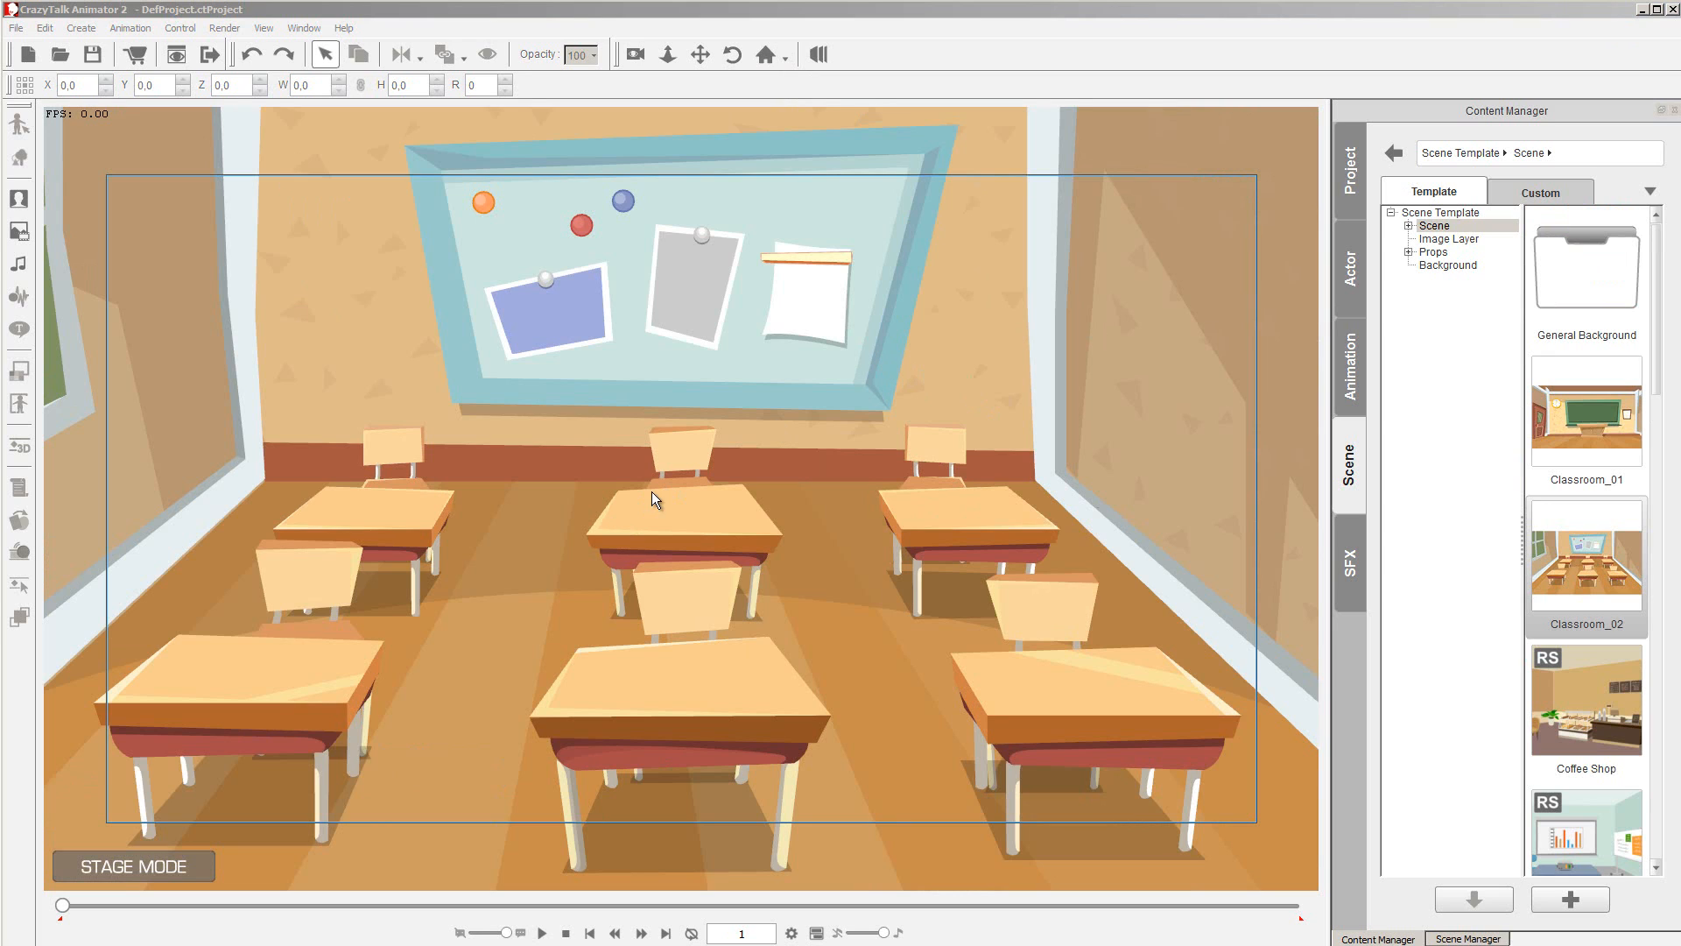
# Select the middle desk in the back row, inspect the classroom's depth layout from different angles in the 3D view, and return to the 2D view.
pyautogui.click(687, 511)
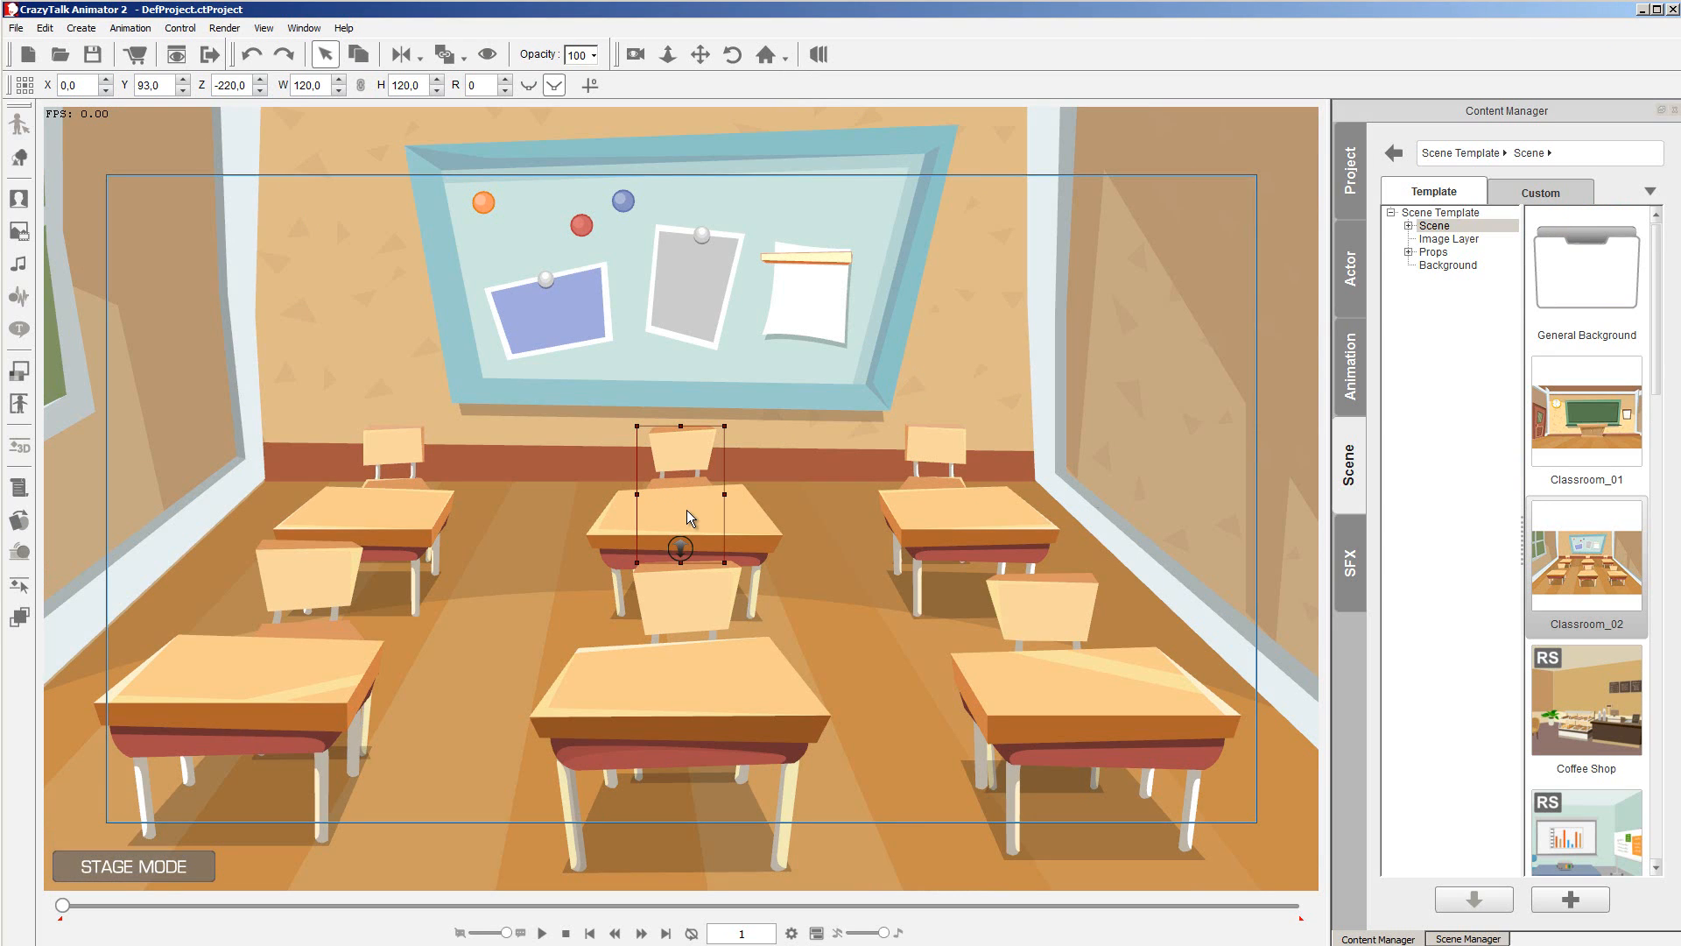
pyautogui.click(747, 532)
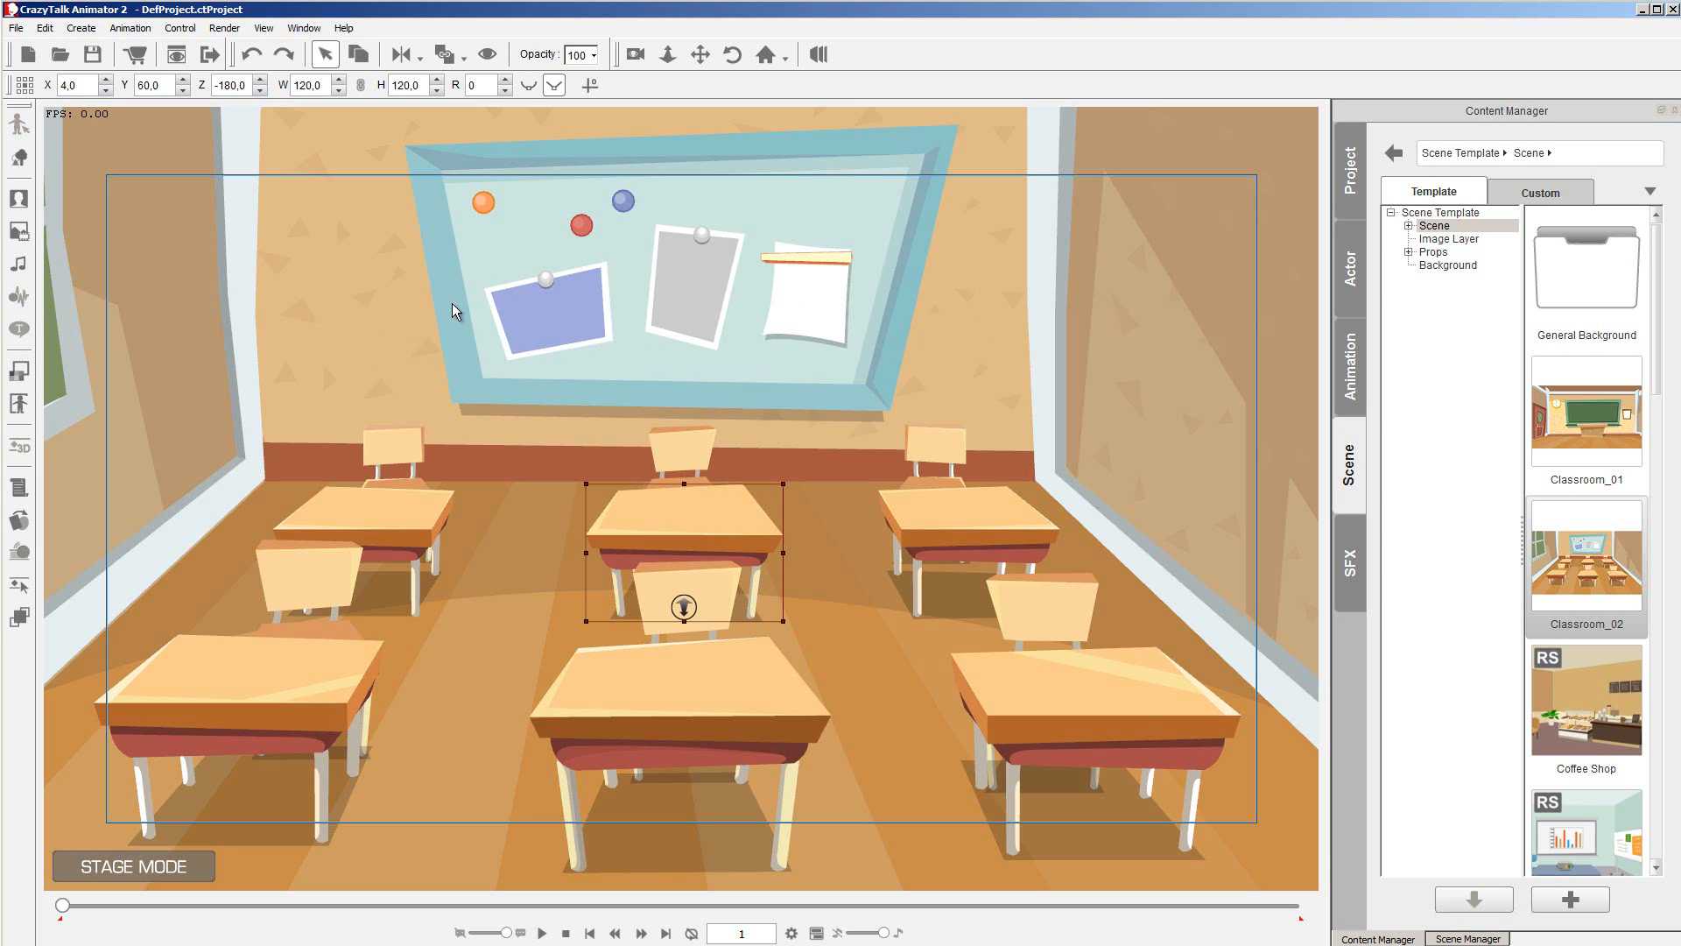
pyautogui.click(819, 55)
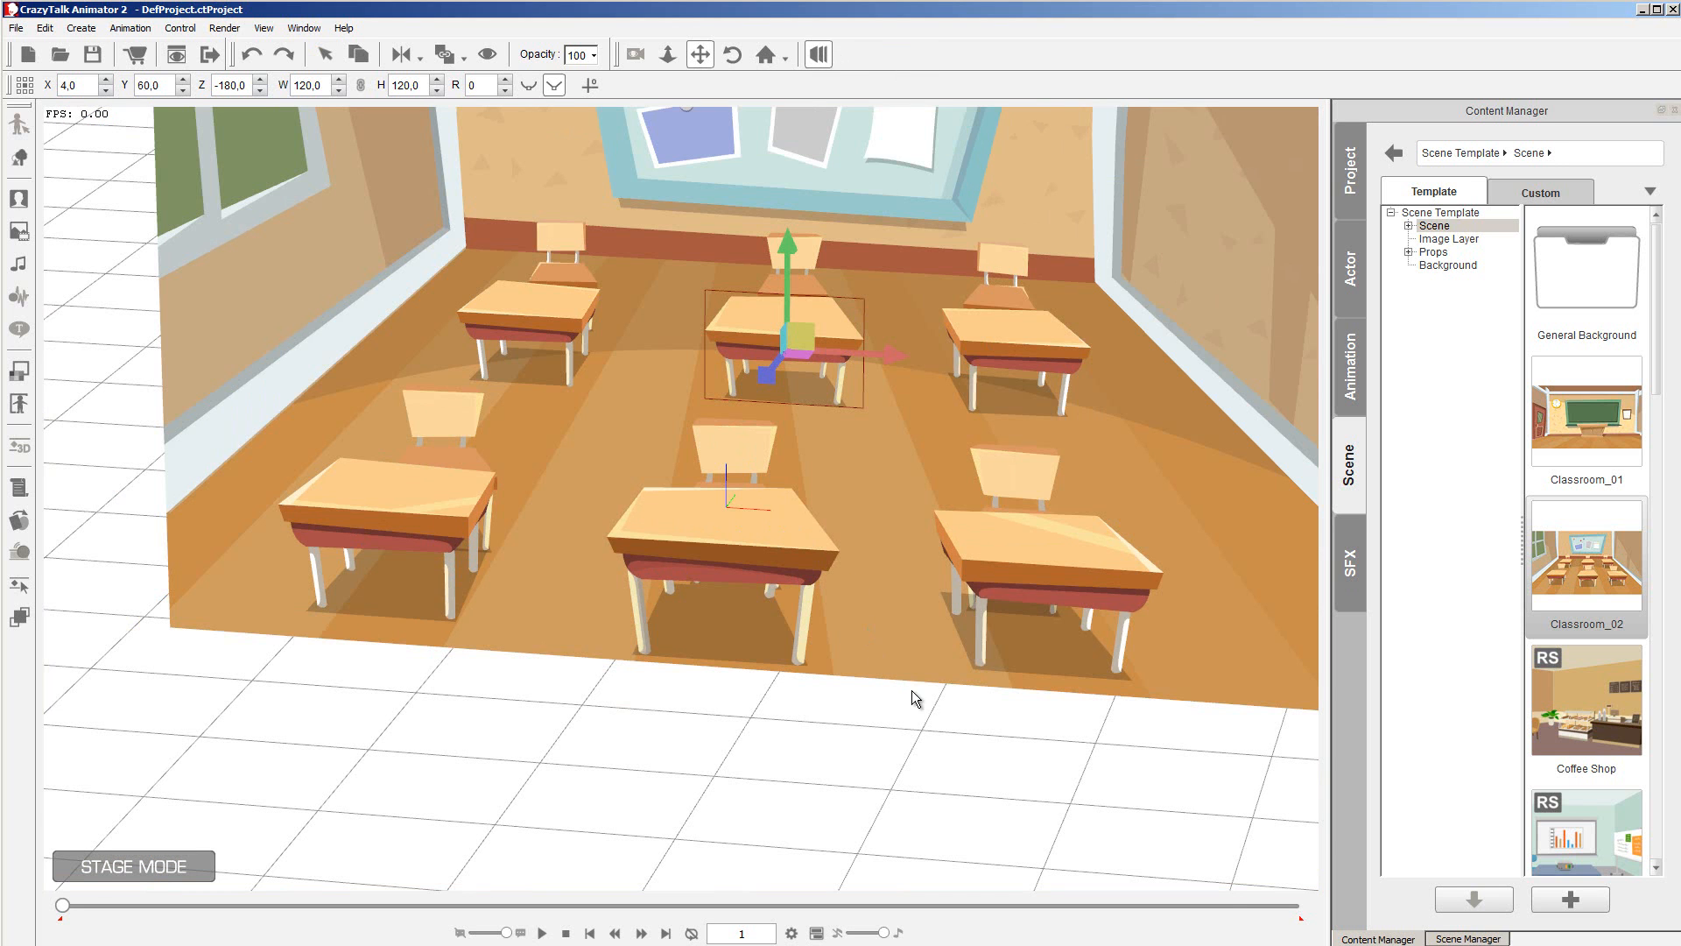
pyautogui.moveTo(914, 691); pyautogui.dragTo(872, 678)
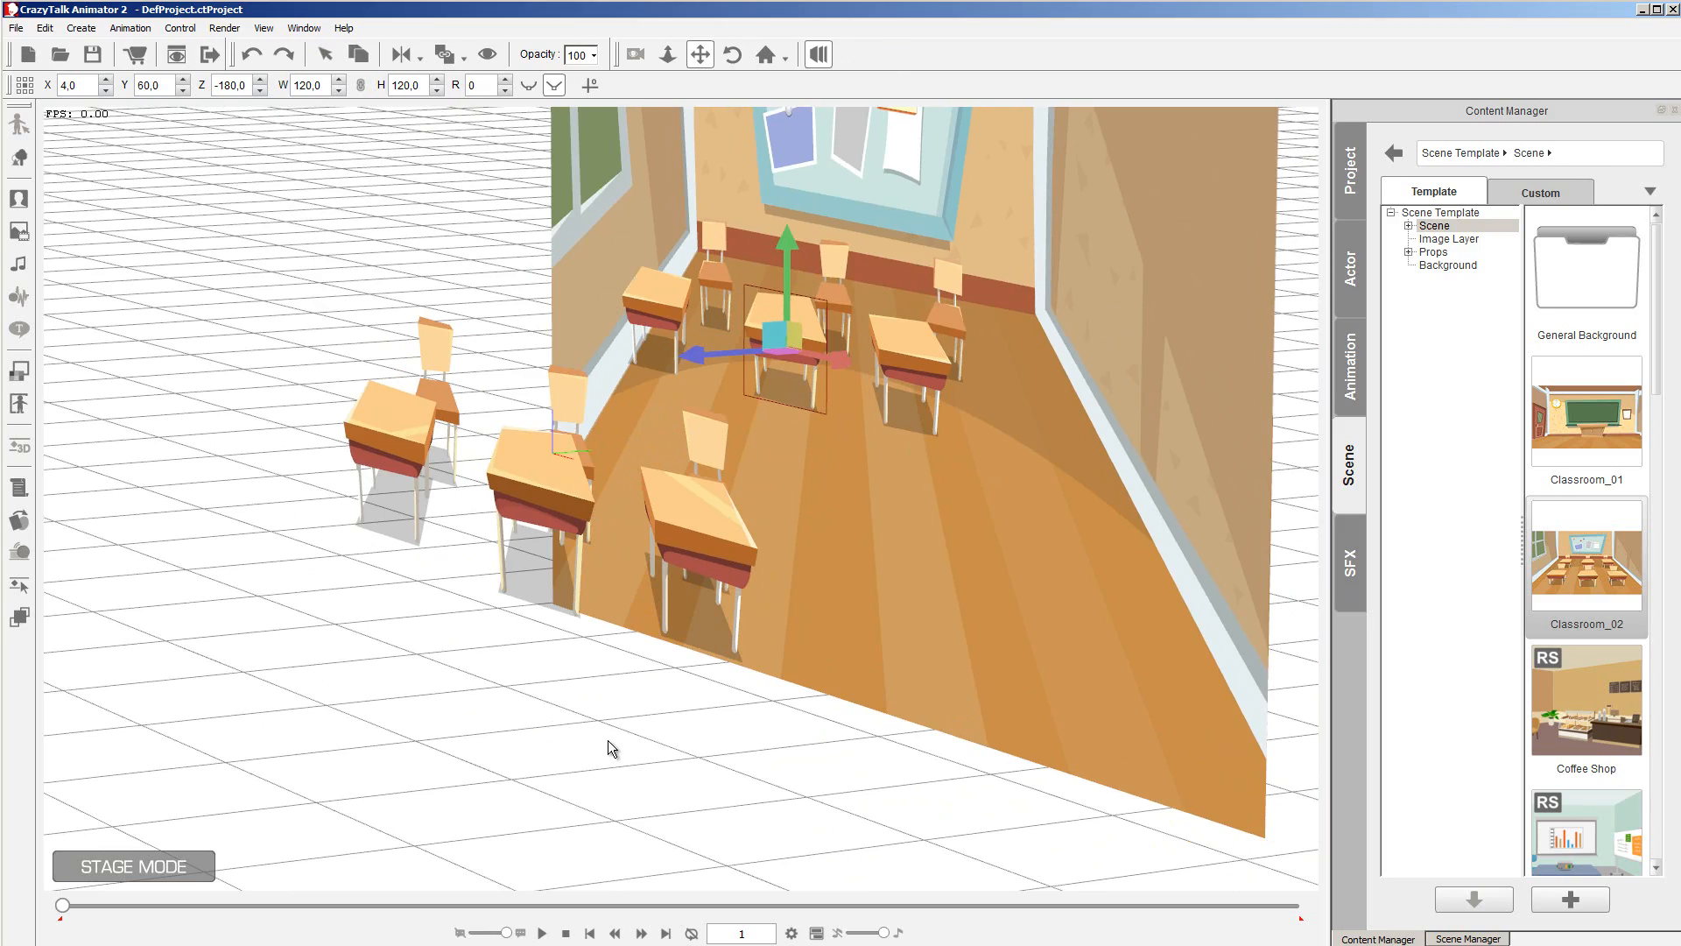
pyautogui.moveTo(612, 743); pyautogui.dragTo(673, 747)
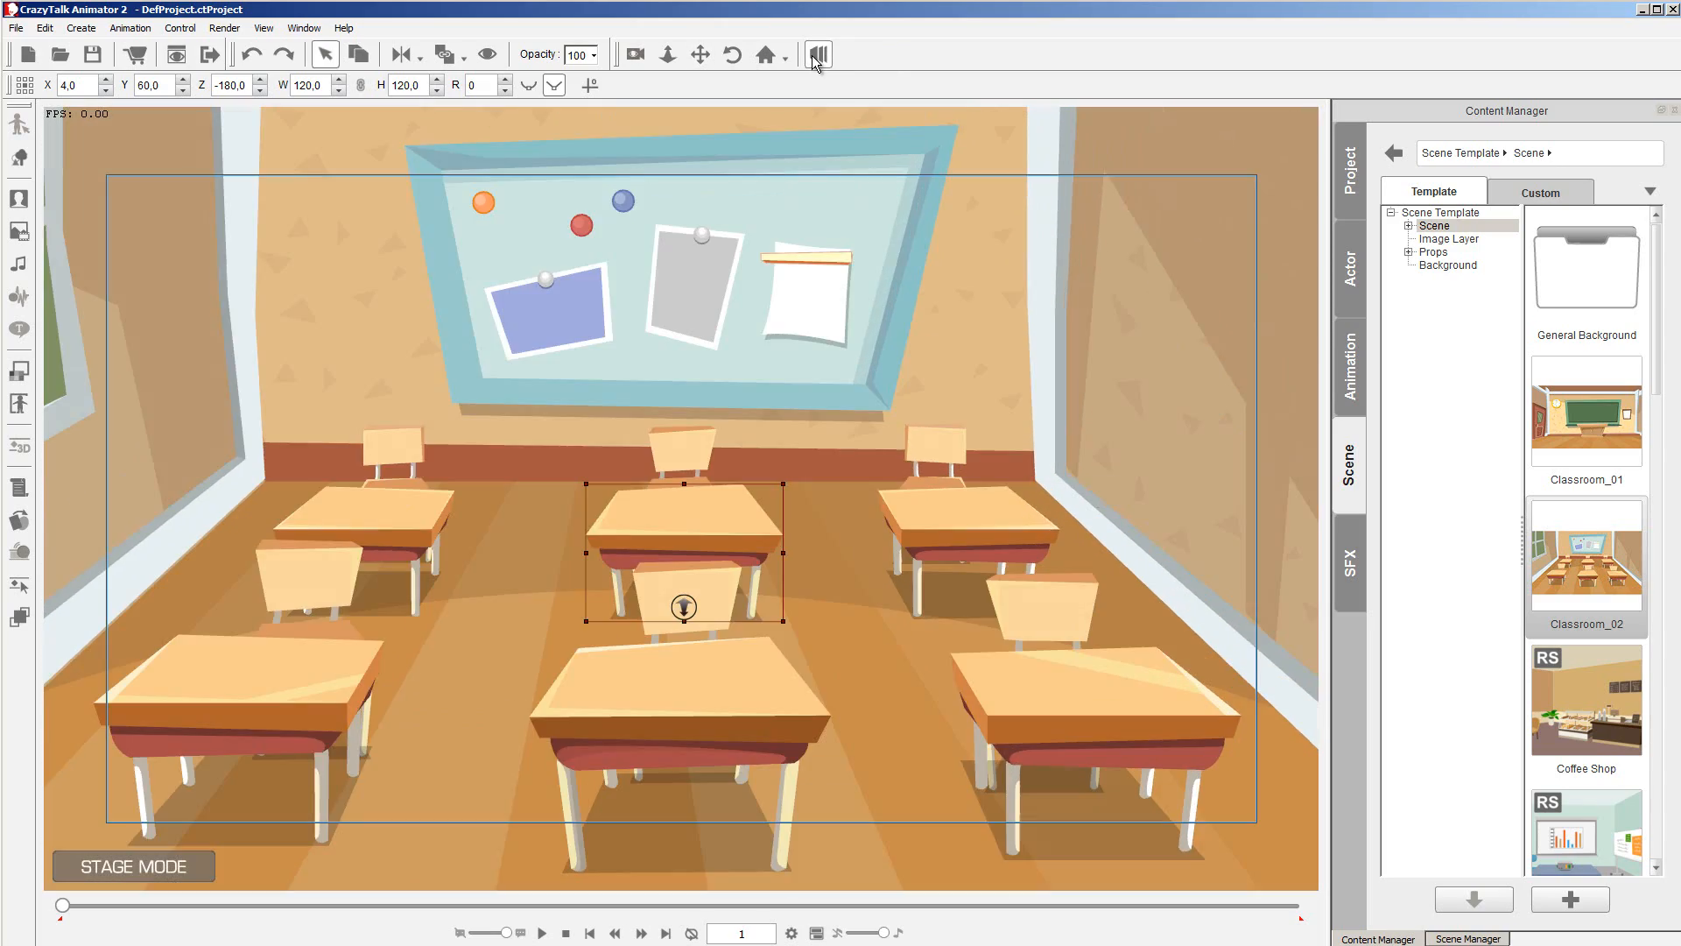
pyautogui.click(817, 56)
pyautogui.click(1128, 294)
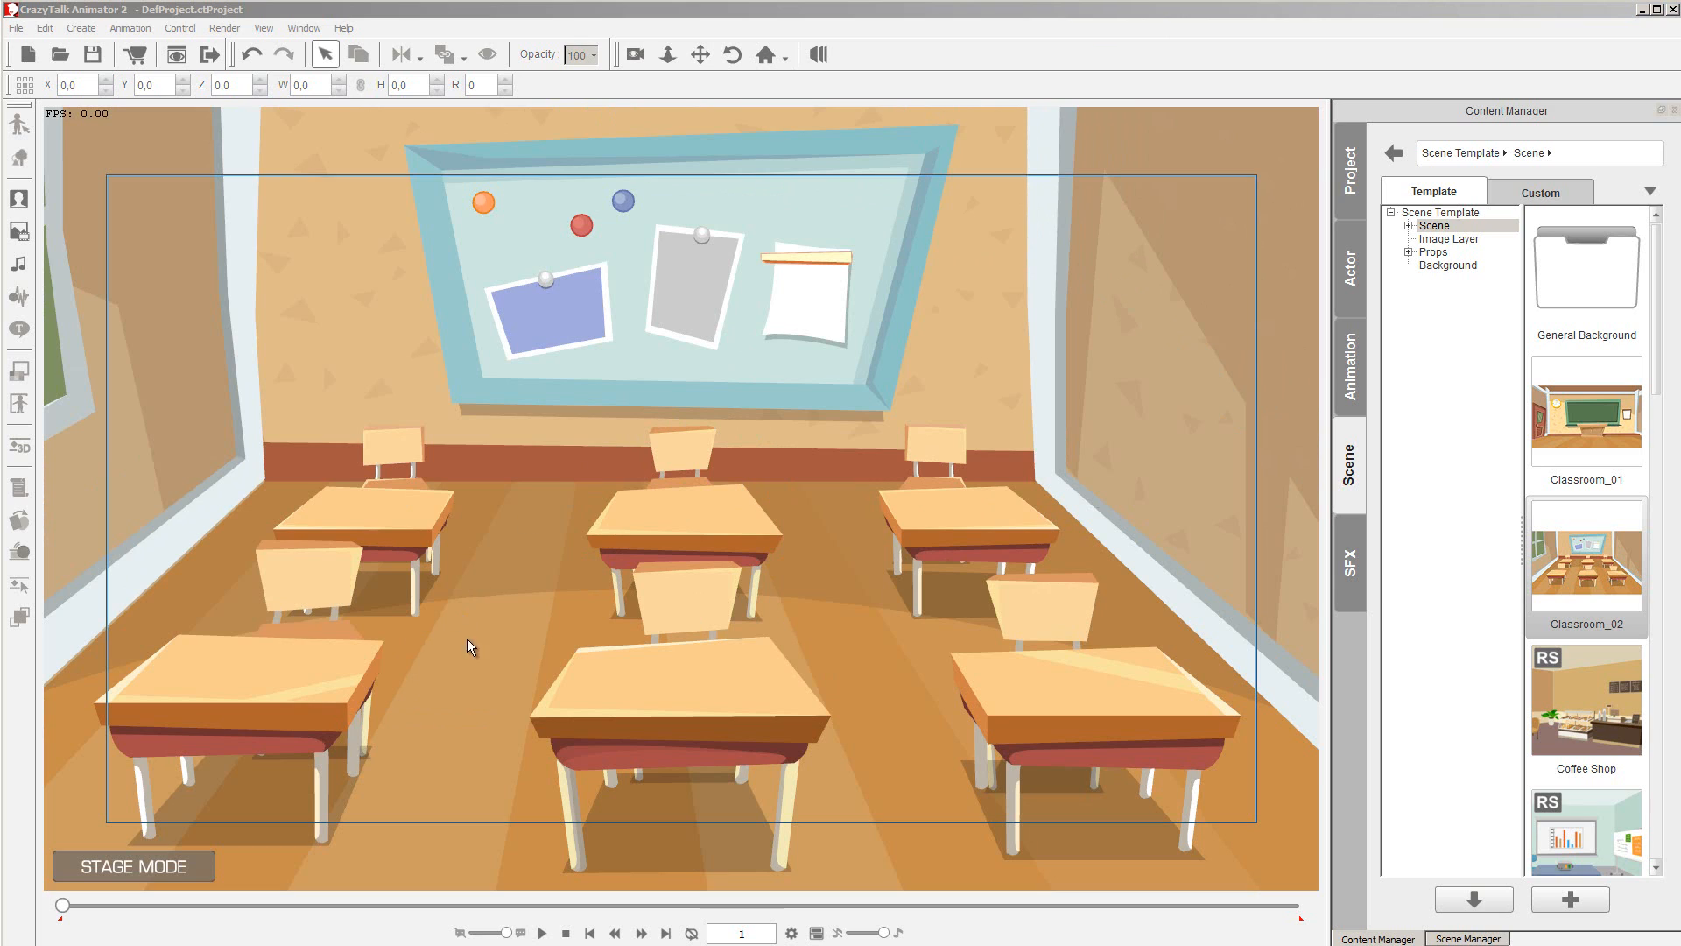
# Select the middle desk in the front row and scale it up proportionally to about 119.6.
pyautogui.click(723, 694)
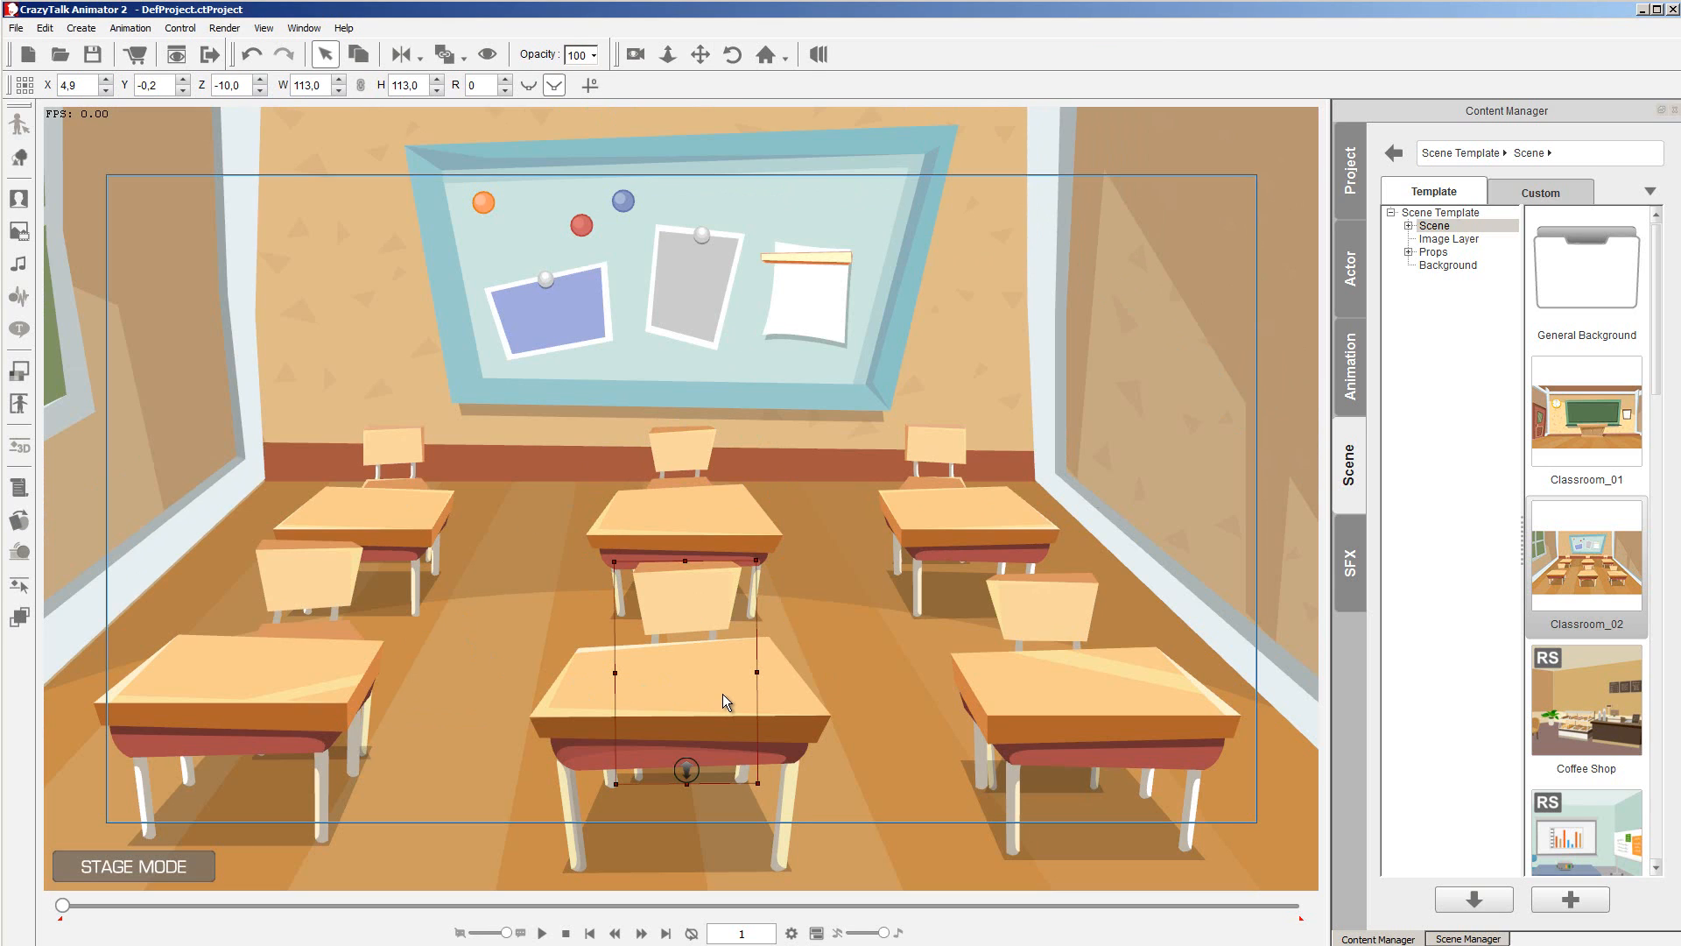
pyautogui.click(793, 714)
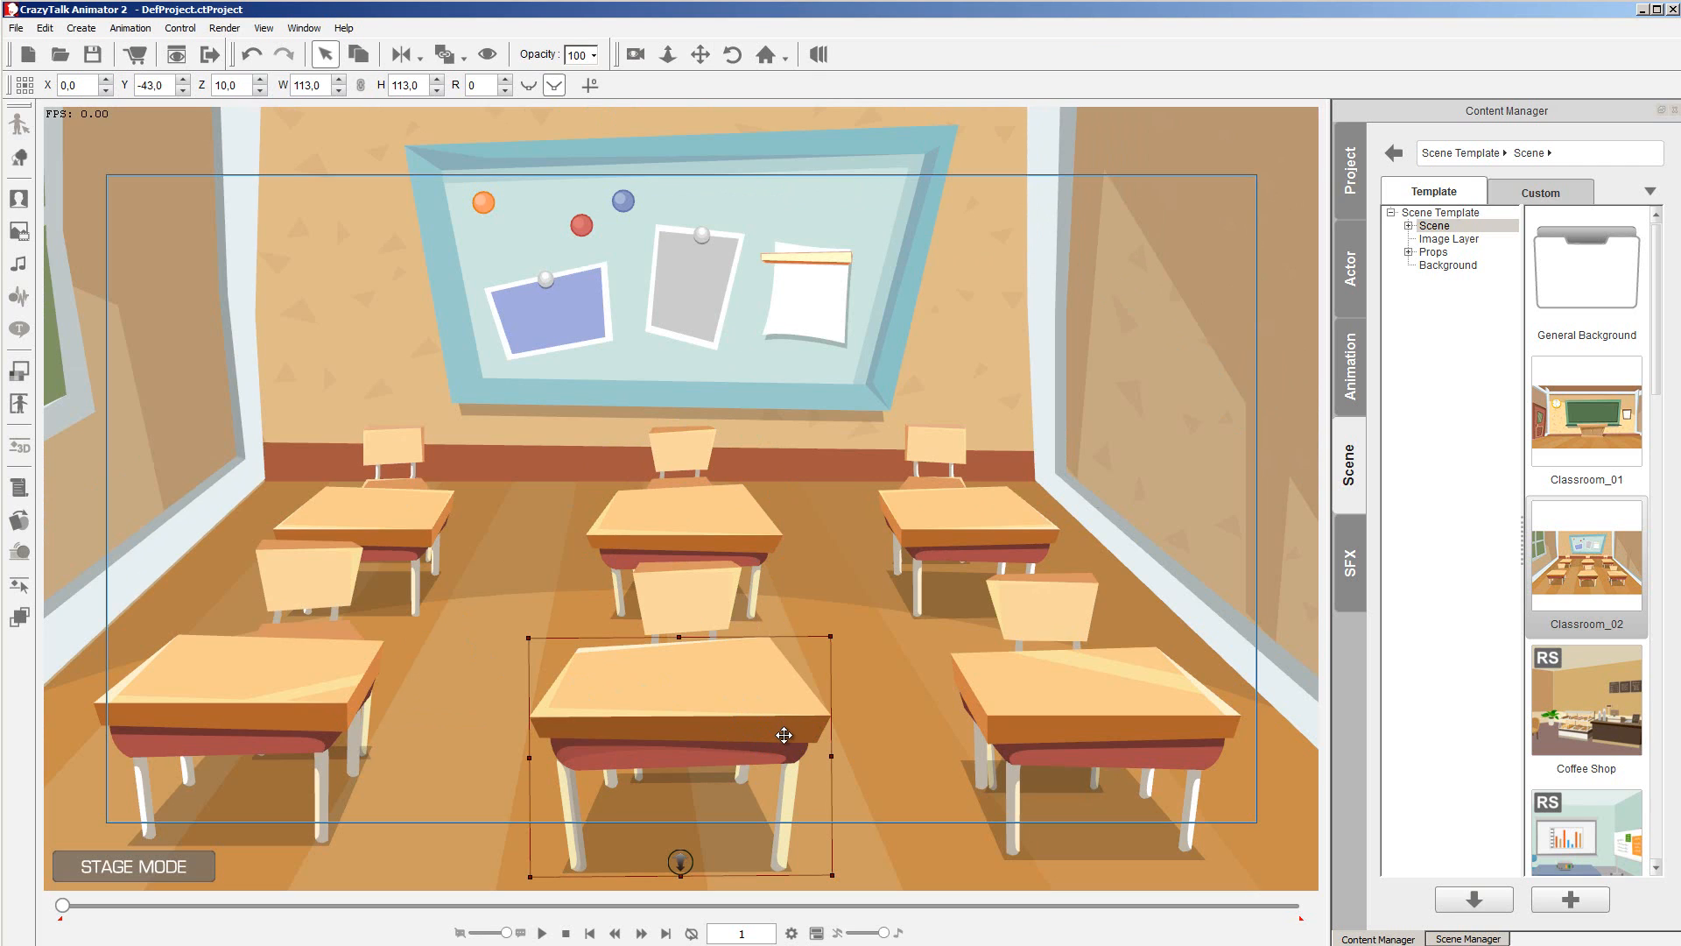
pyautogui.moveTo(831, 637); pyautogui.dragTo(822, 602)
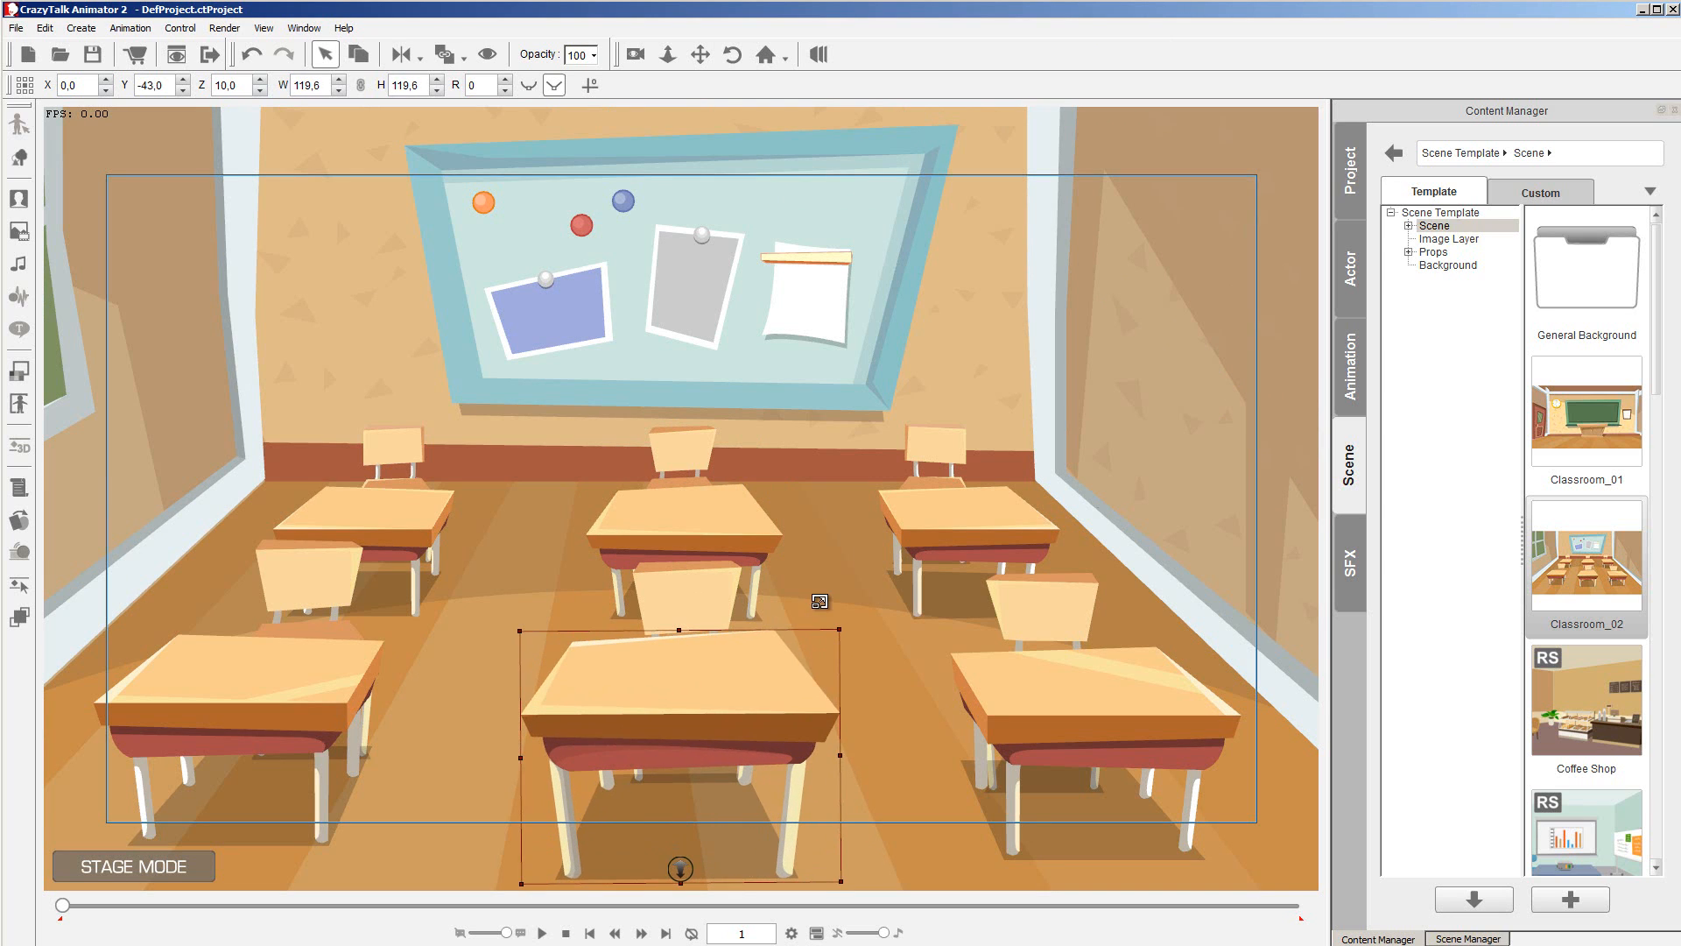
# Stretch the front-middle desk to a width of about 120.9 and reduce its height to about 116.2.
pyautogui.click(838, 760)
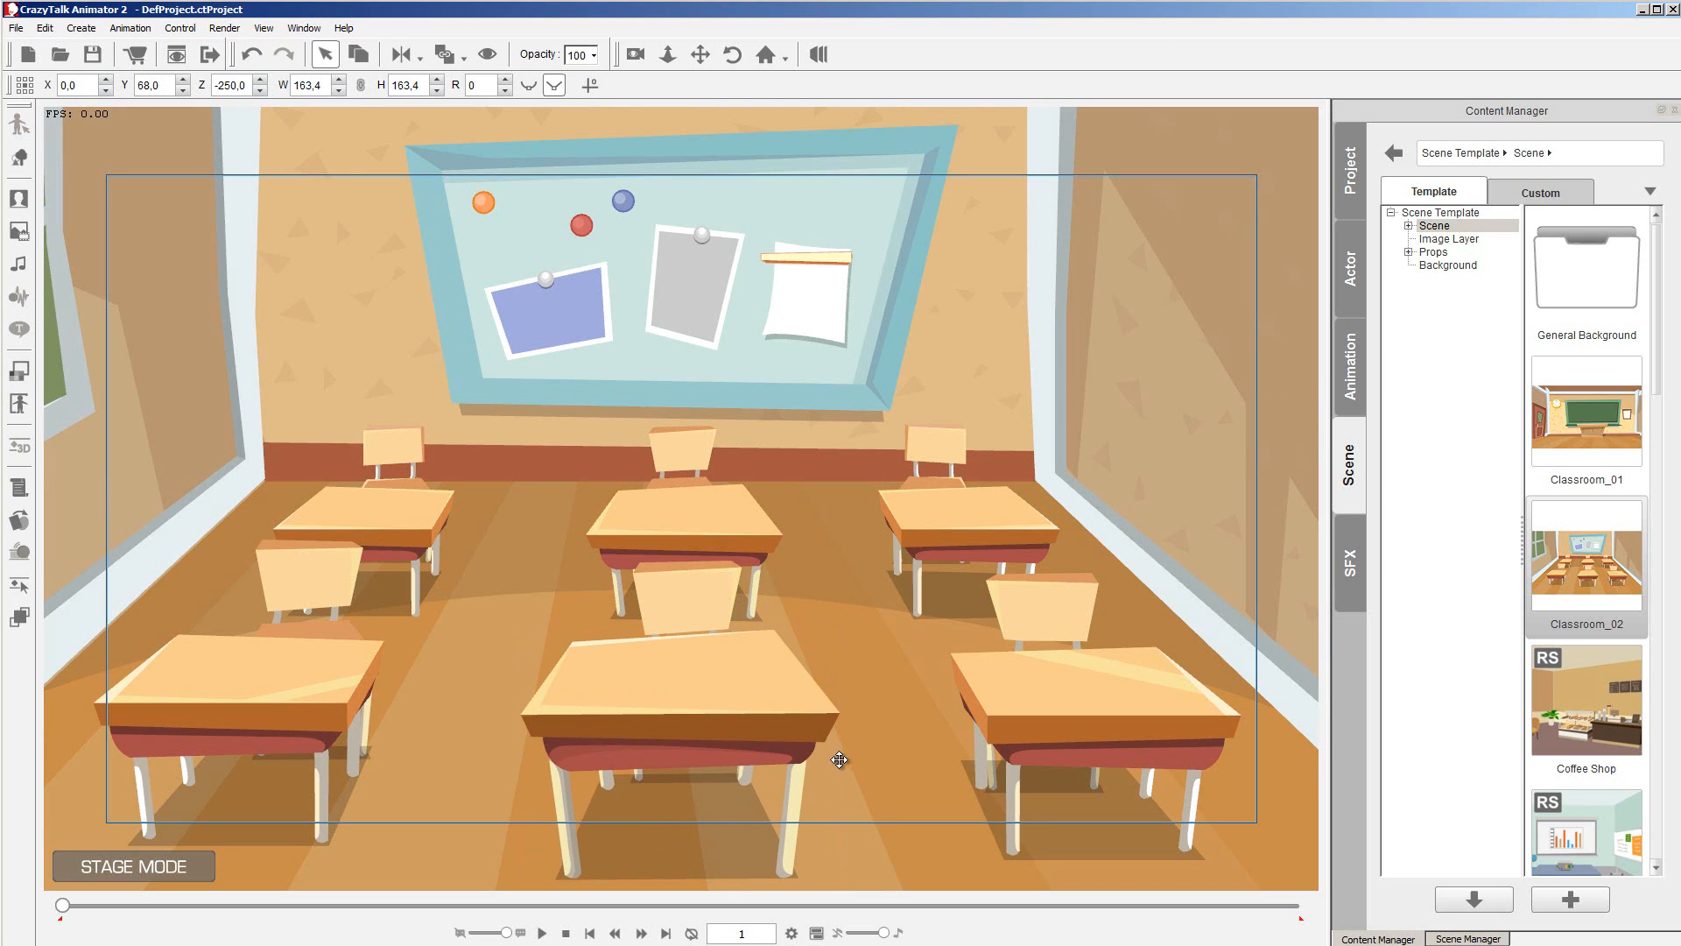
pyautogui.click(700, 714)
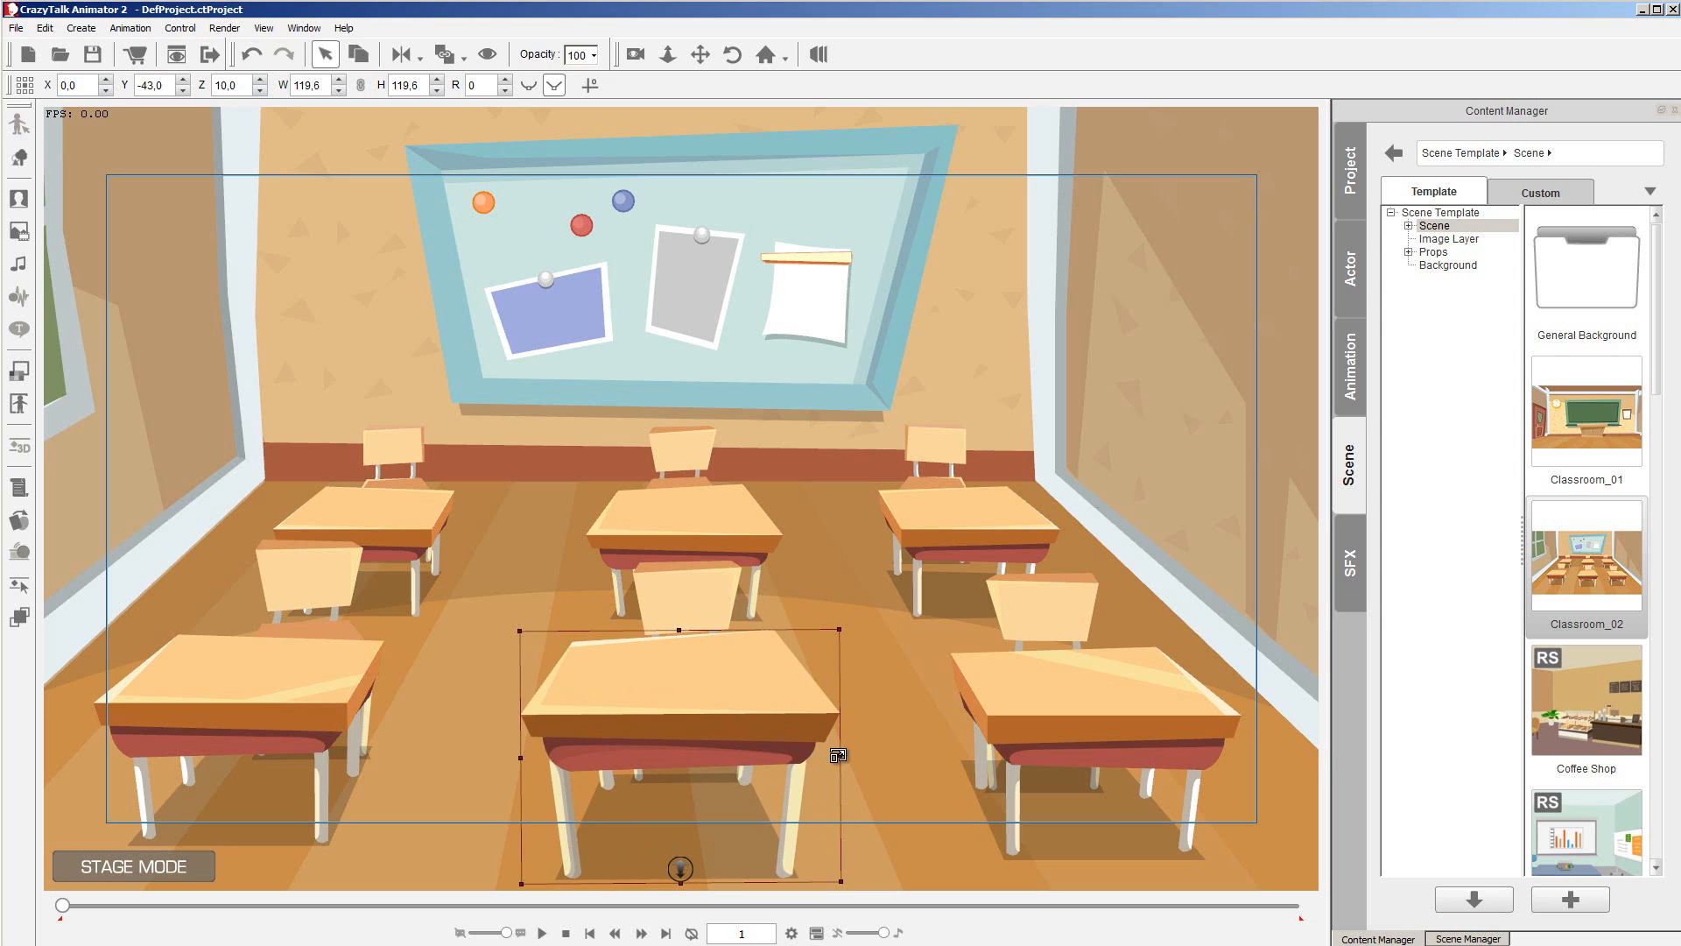
pyautogui.moveTo(846, 754)
pyautogui.mouseDown()
pyautogui.moveTo(870, 748)
pyautogui.moveTo(841, 754)
pyautogui.mouseUp()
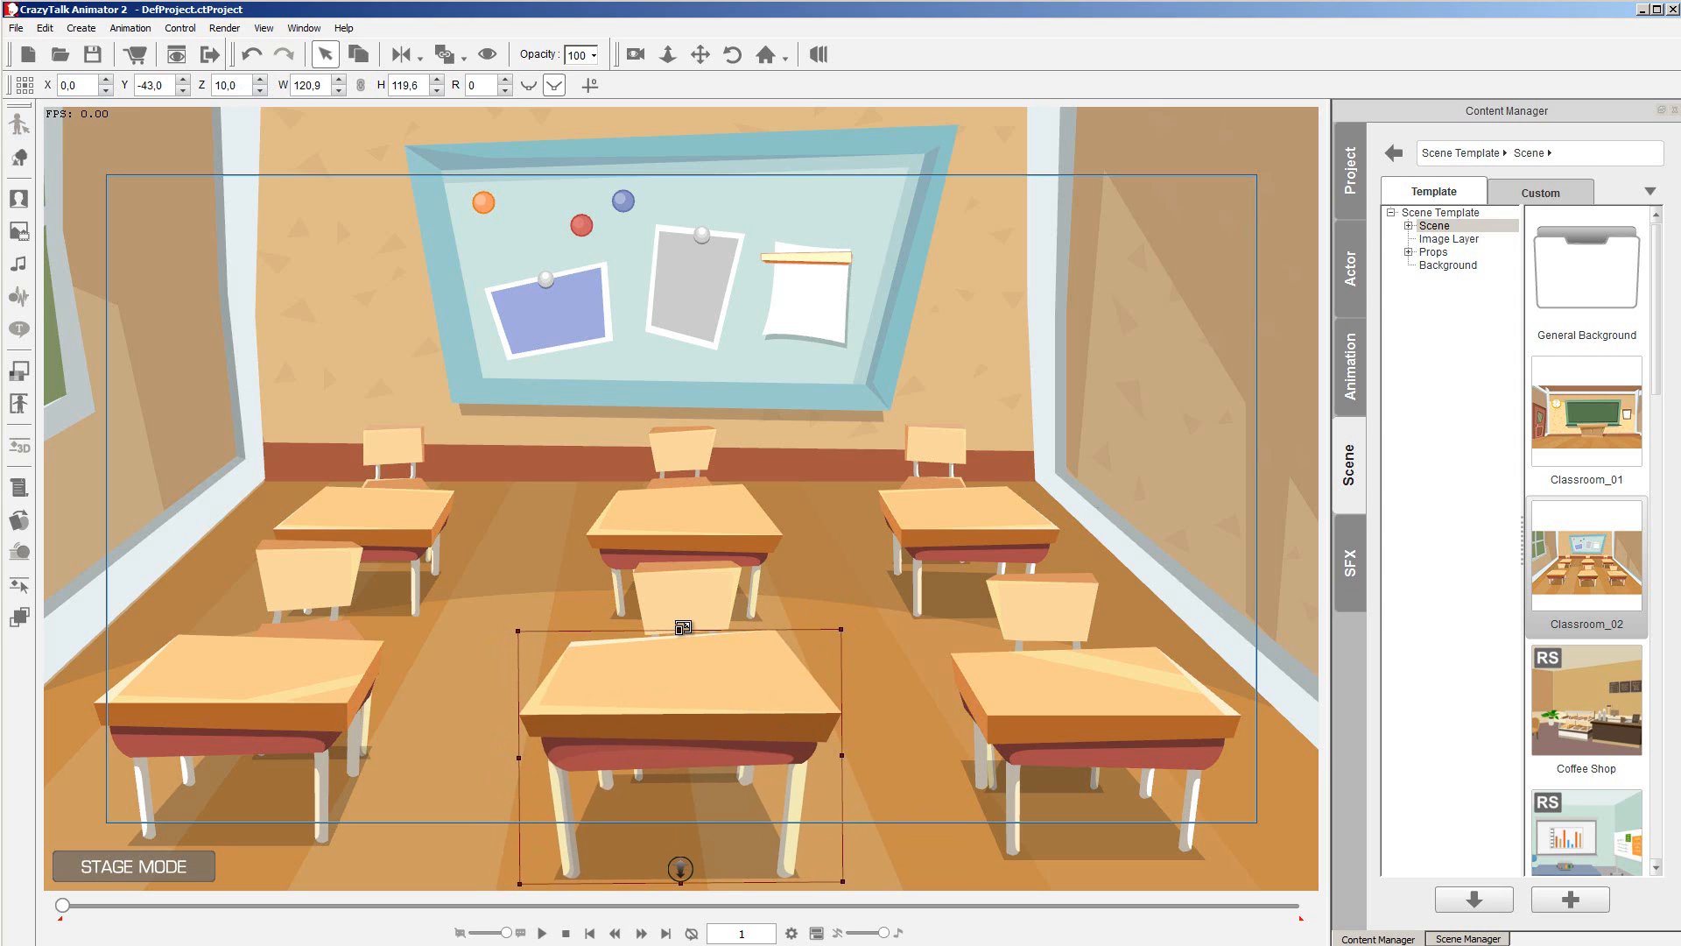
pyautogui.moveTo(683, 627)
pyautogui.mouseDown()
pyautogui.moveTo(683, 648)
pyautogui.moveTo(680, 634)
pyautogui.mouseUp()
pyautogui.moveTo(857, 630)
pyautogui.mouseDown()
pyautogui.moveTo(859, 591)
pyautogui.moveTo(855, 645)
pyautogui.moveTo(858, 631)
pyautogui.mouseUp()
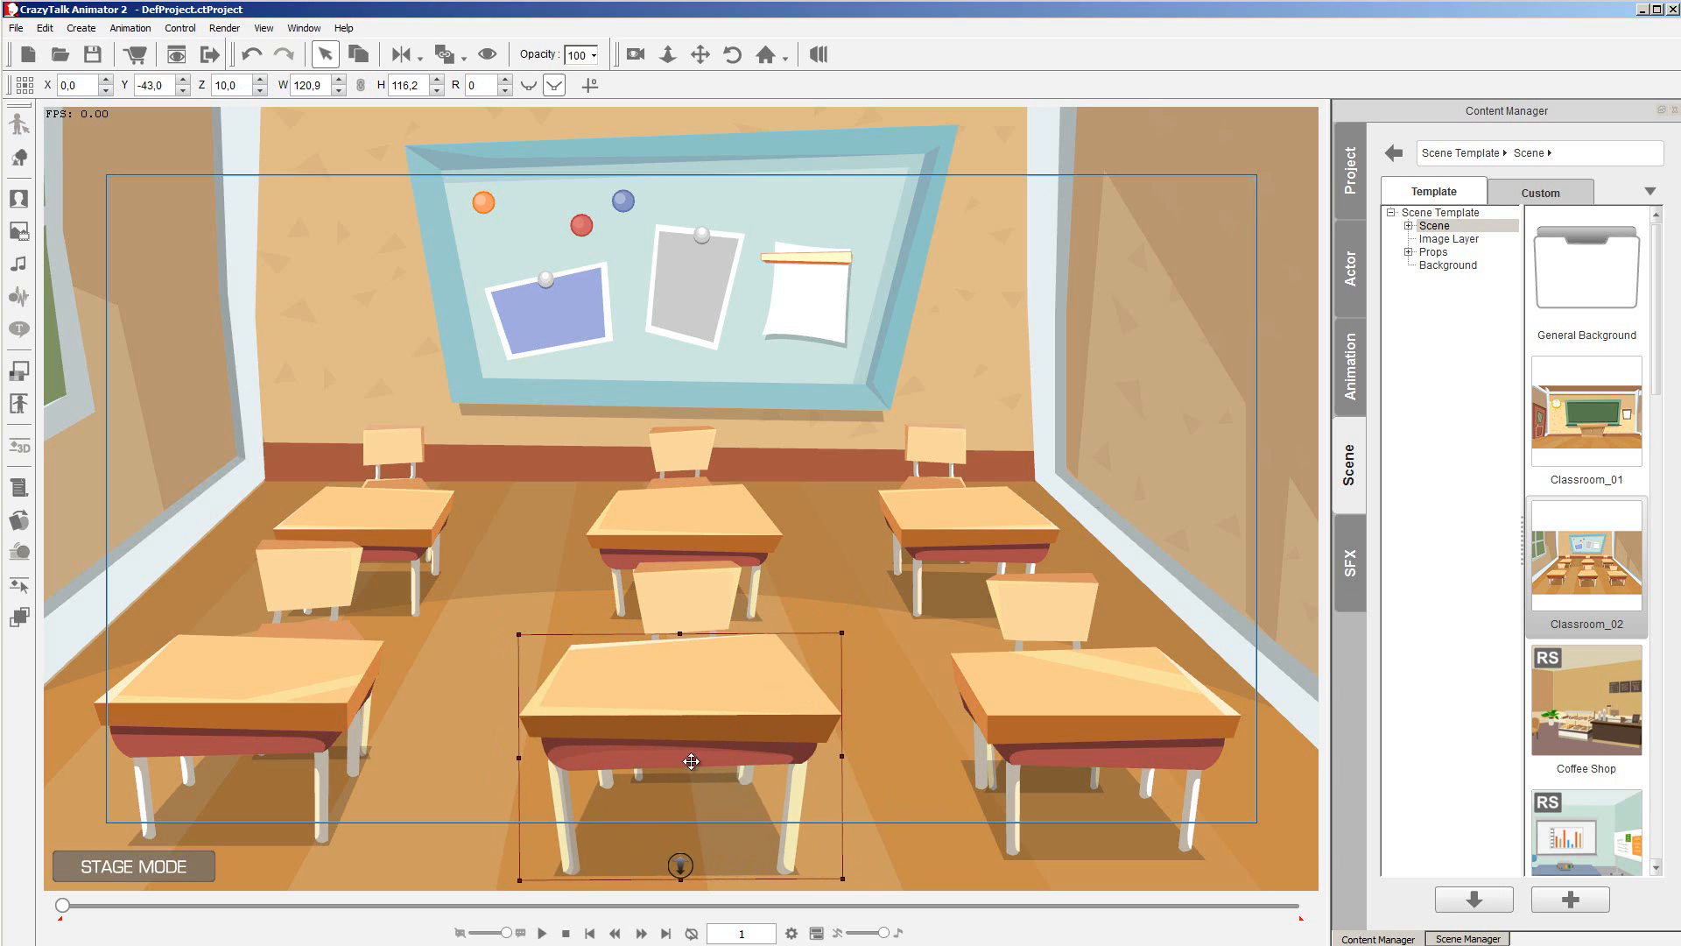
# Bring the front-middle desk forward to Z 70, and reposition it in the 3D view to about X 12.6 and Z 74.7.
pyautogui.moveTo(679, 865)
pyautogui.mouseDown()
pyautogui.moveTo(671, 776)
pyautogui.moveTo(665, 933)
pyautogui.moveTo(680, 867)
pyautogui.mouseUp()
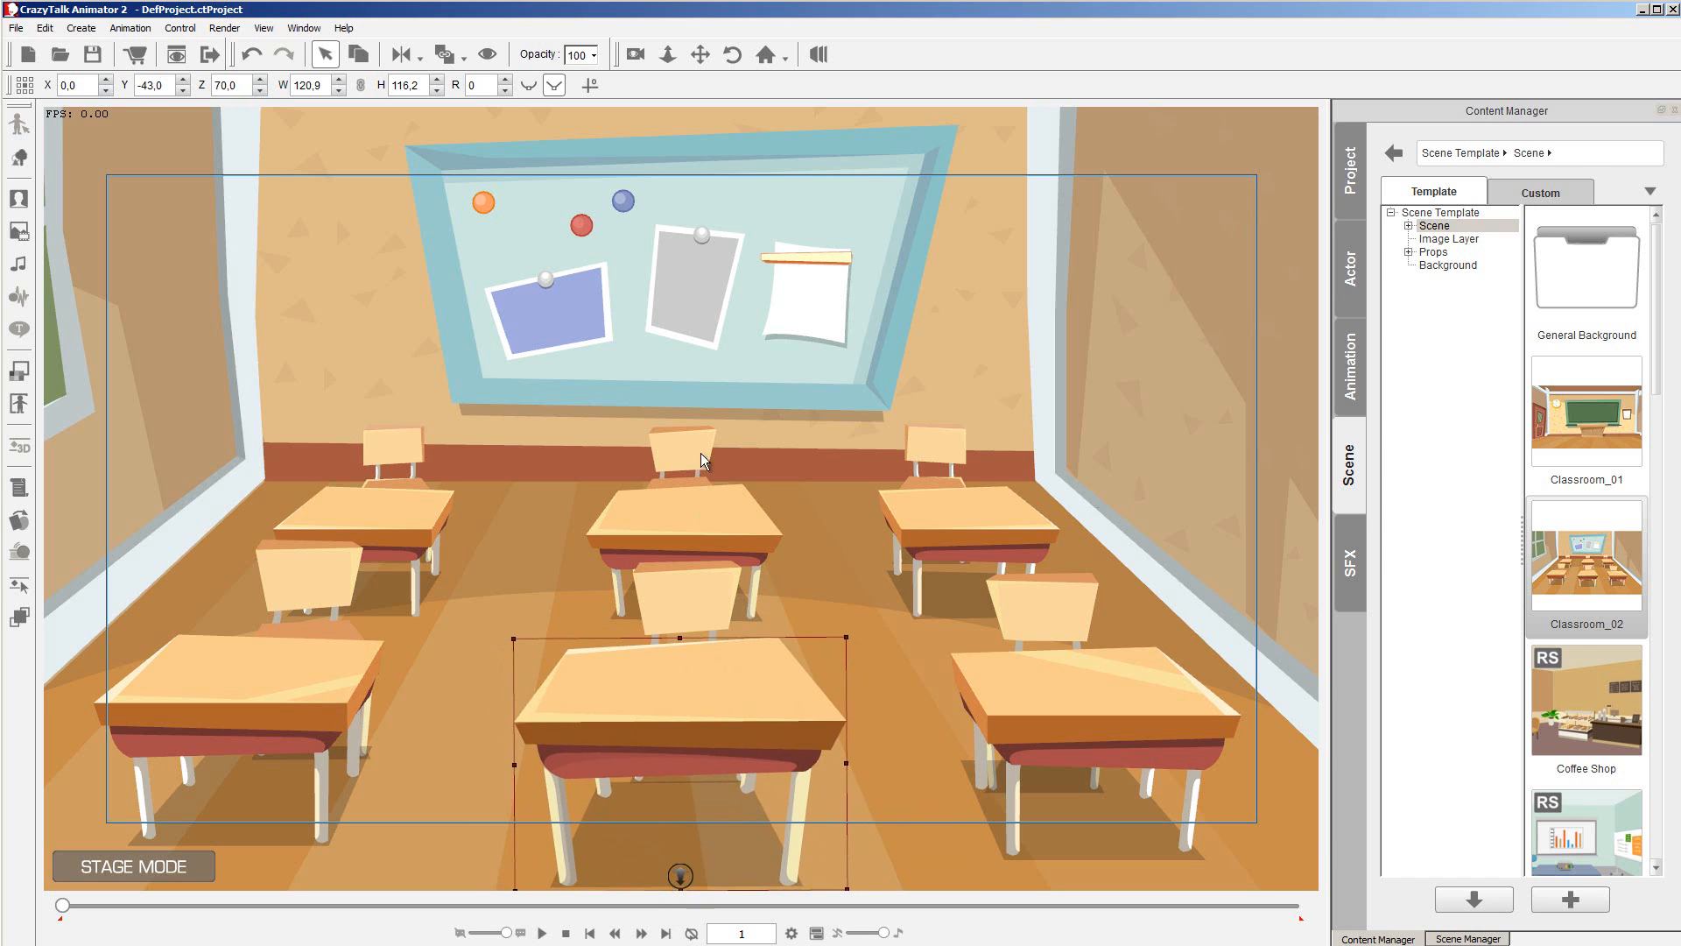
pyautogui.click(818, 55)
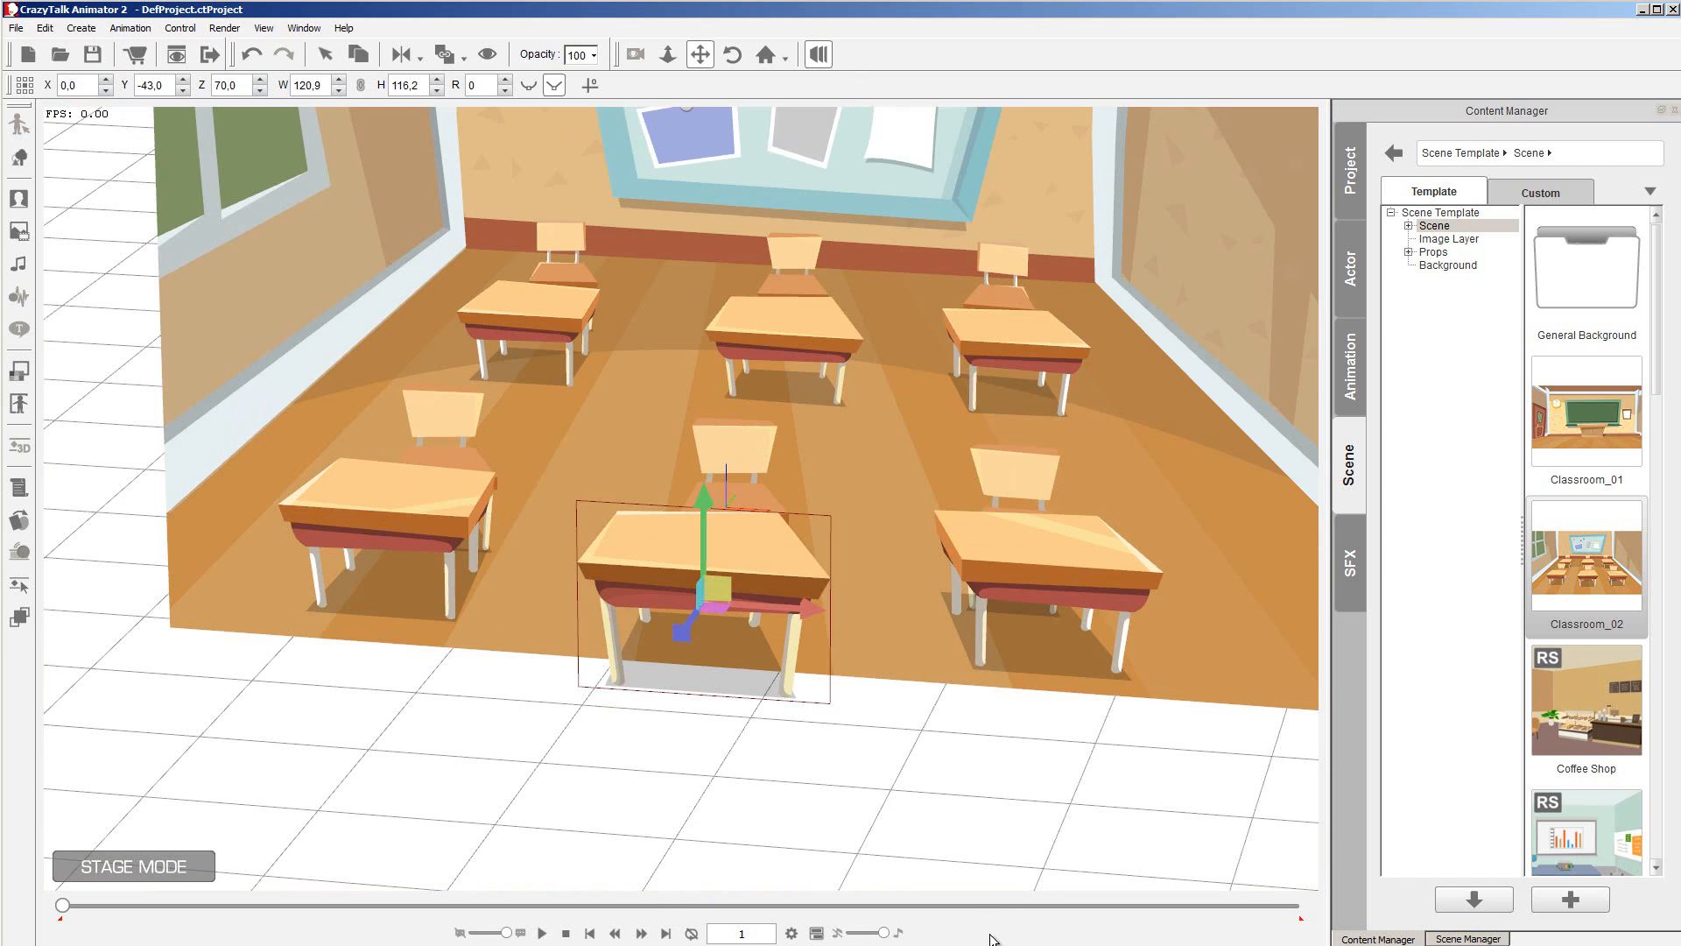
pyautogui.moveTo(1034, 806); pyautogui.dragTo(973, 799)
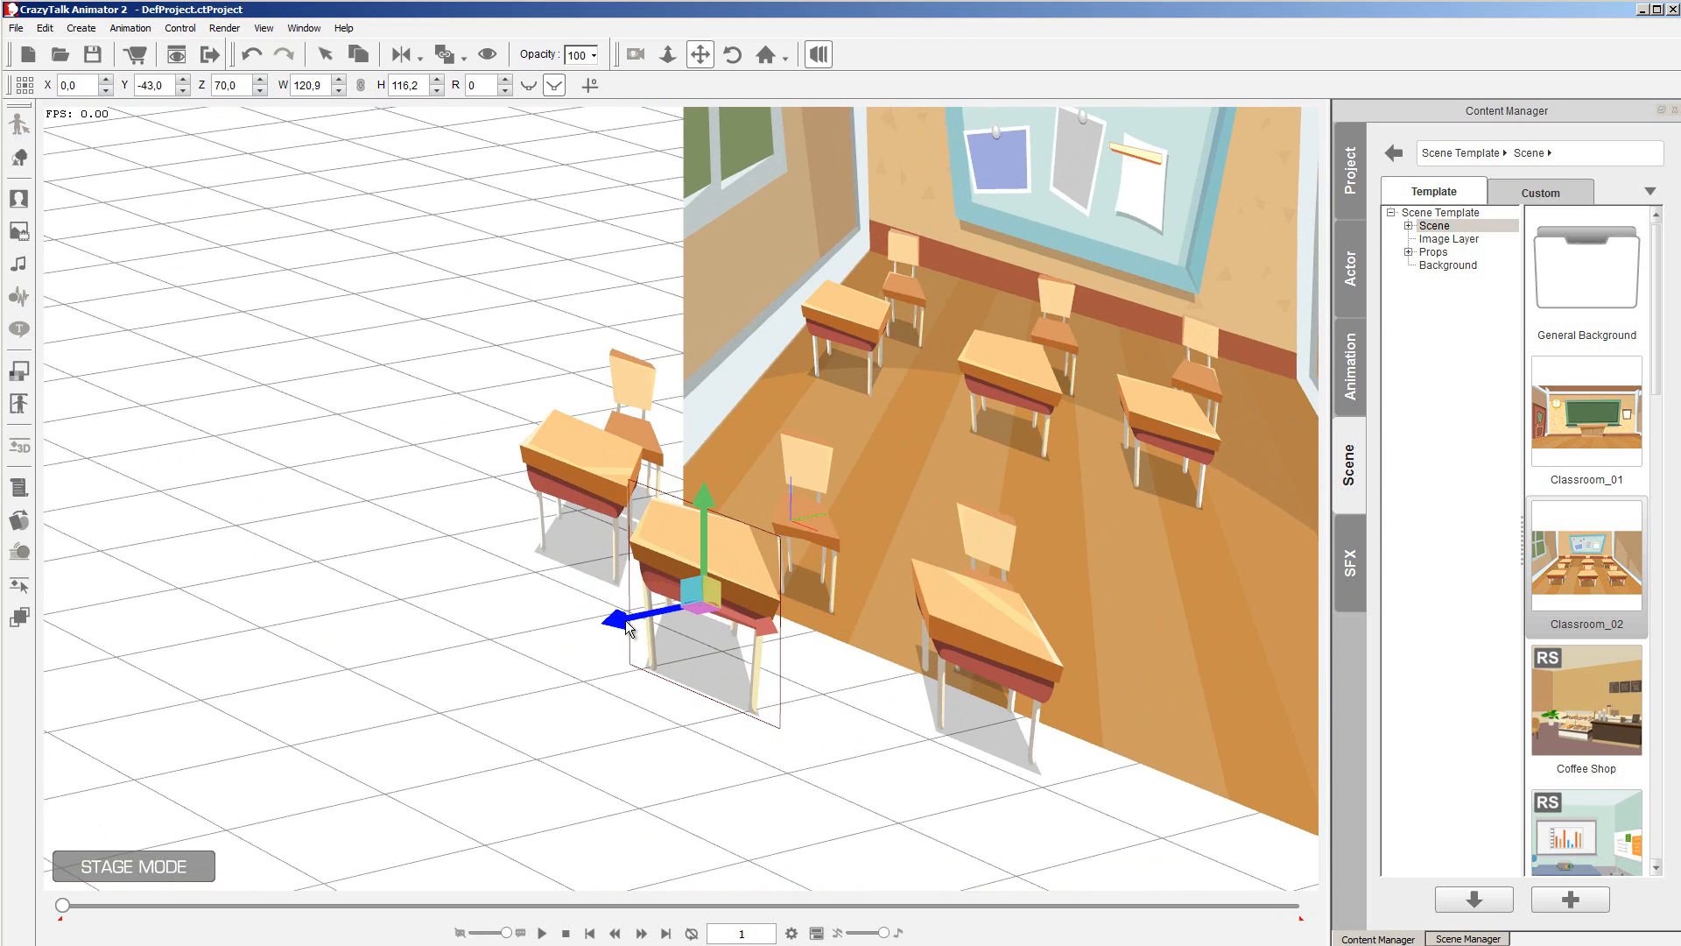
pyautogui.moveTo(620, 620); pyautogui.dragTo(774, 624)
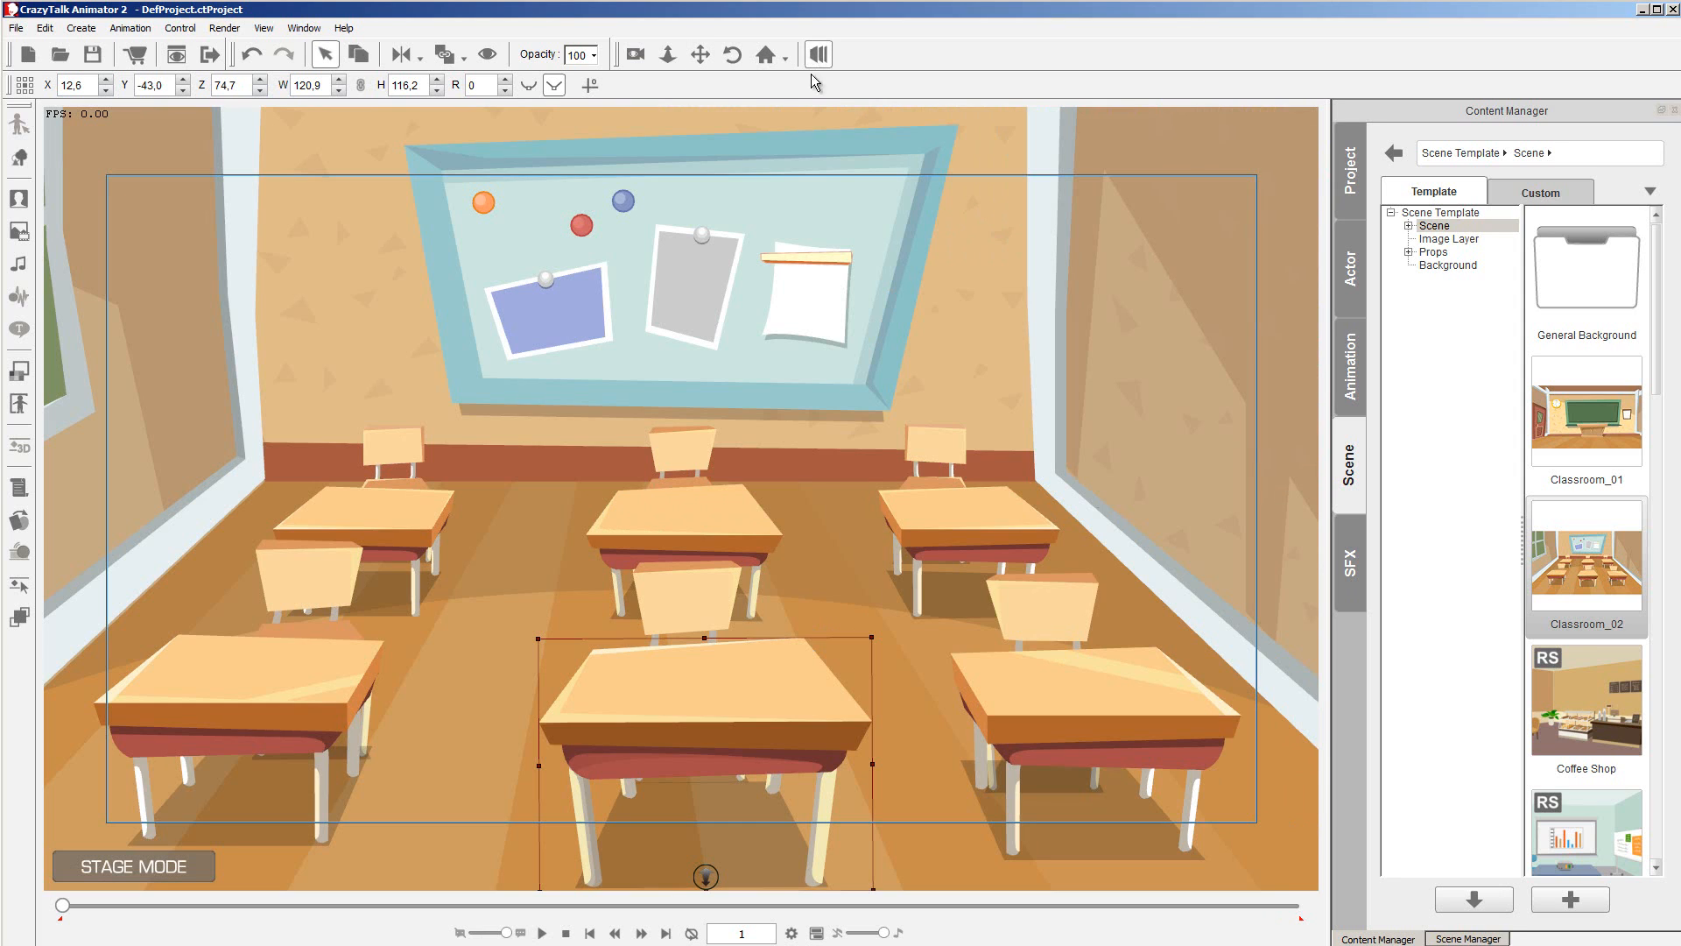
pyautogui.click(819, 54)
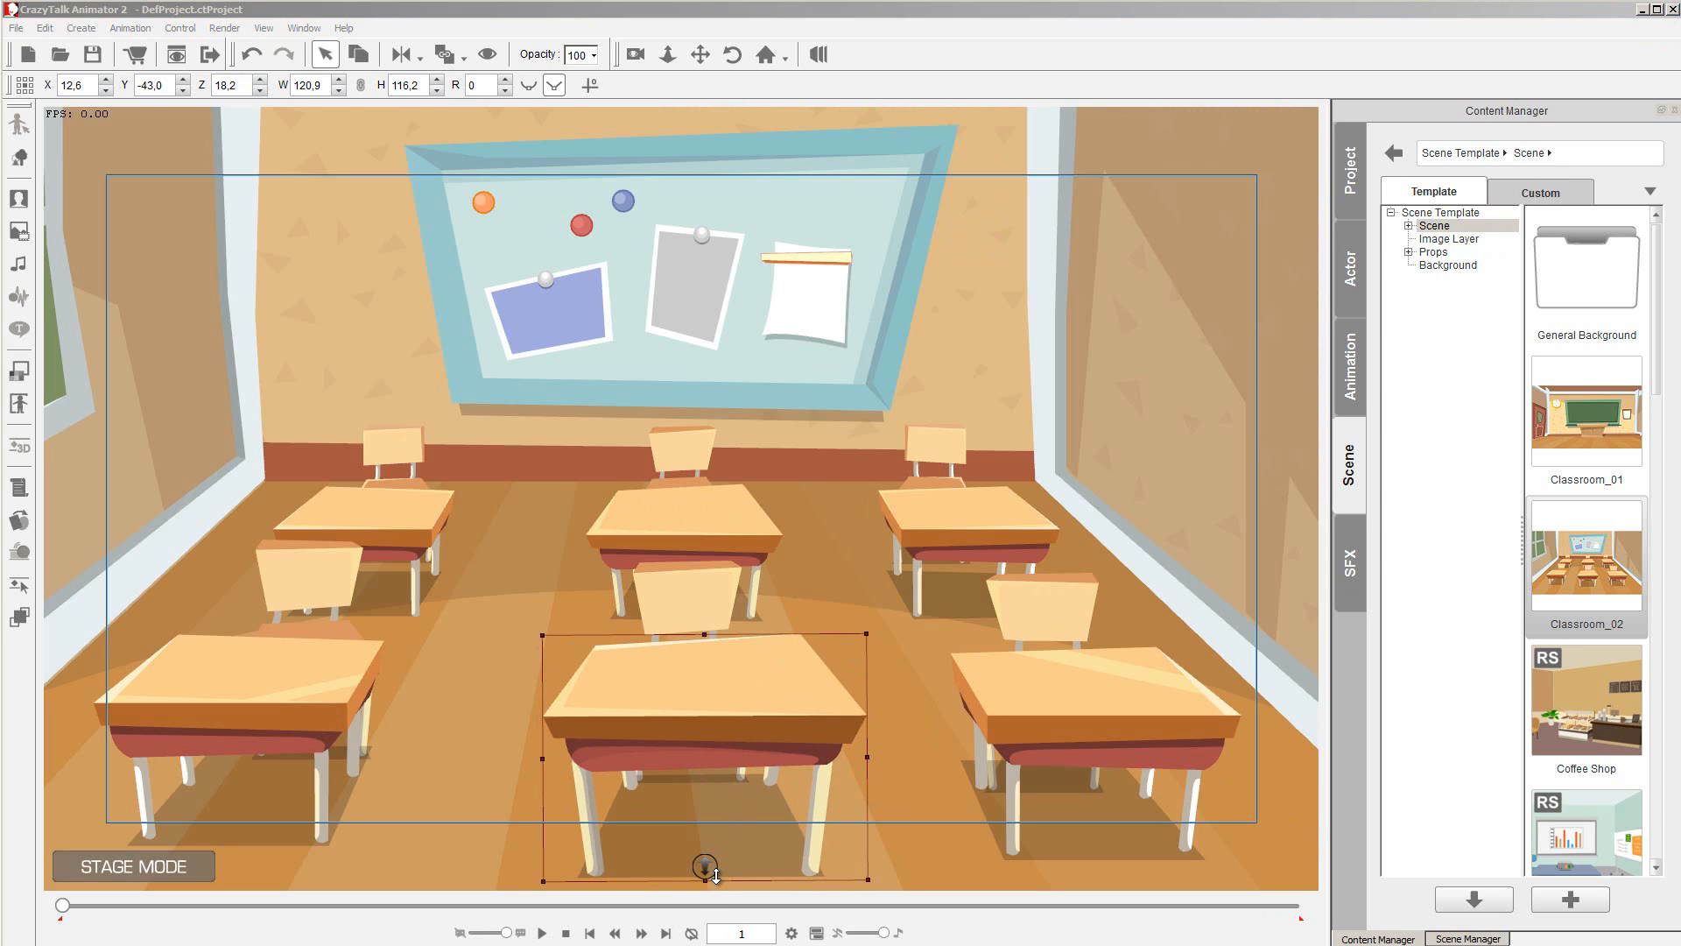
# Push the front-middle desk behind its chair to about Z -236.8, and pull it back to the front row along the depth axis in the 3D view.
pyautogui.moveTo(705, 867); pyautogui.dragTo(700, 802)
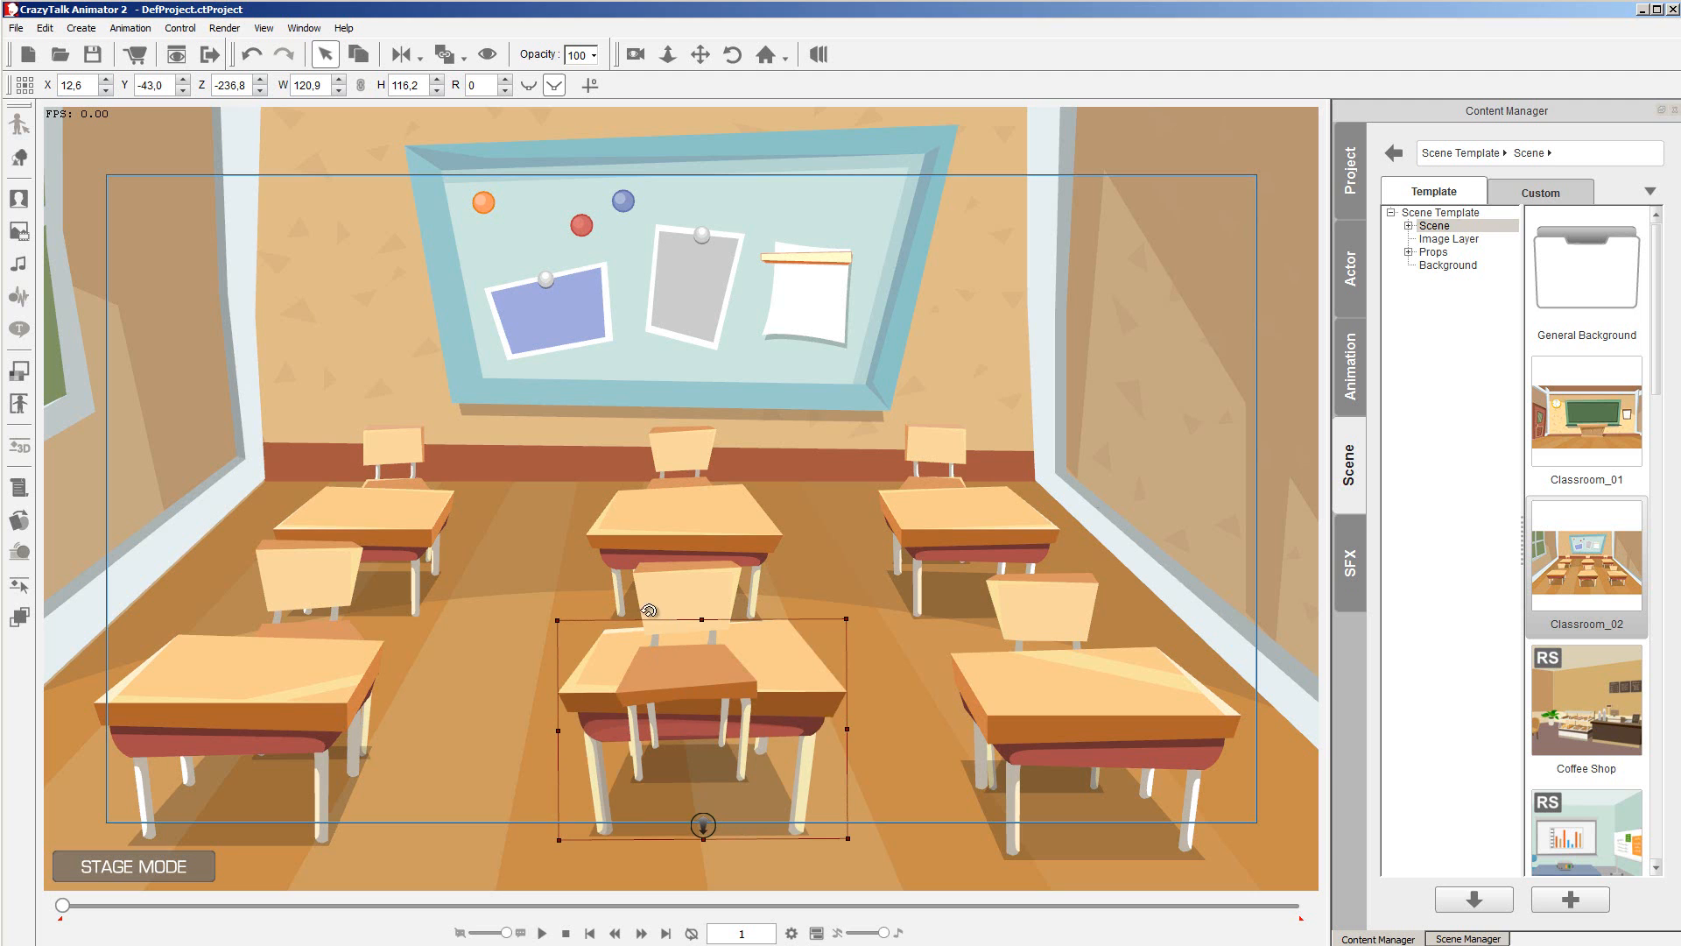
pyautogui.click(818, 58)
pyautogui.moveTo(914, 644); pyautogui.dragTo(906, 611)
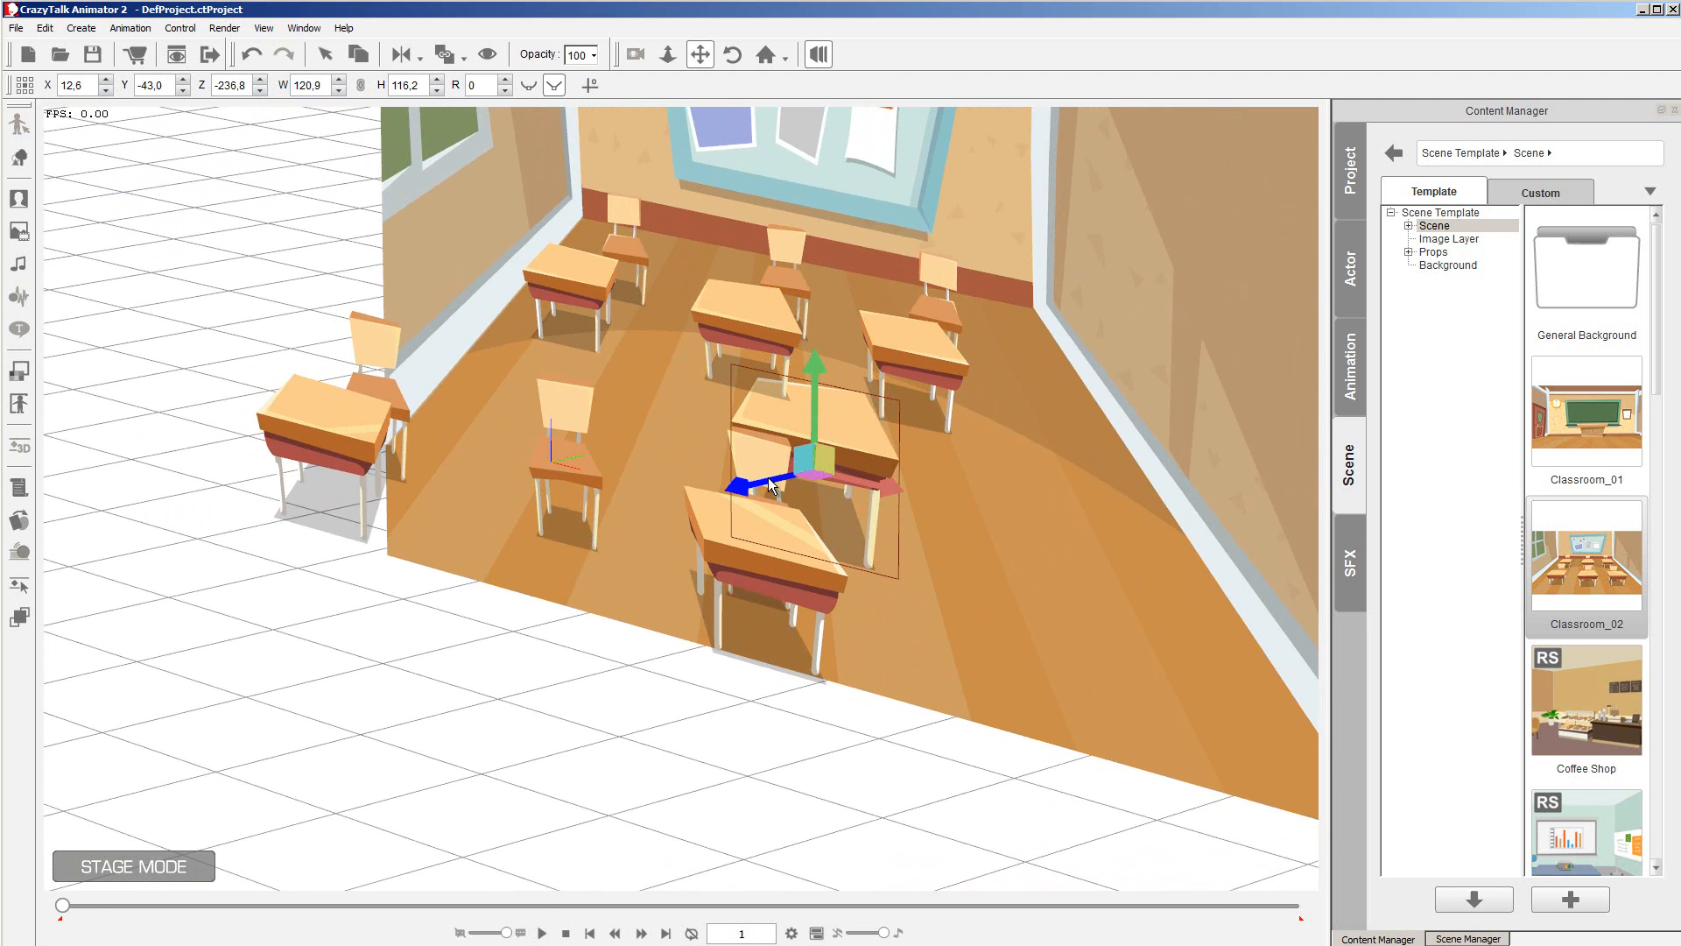
pyautogui.moveTo(738, 489); pyautogui.dragTo(468, 547)
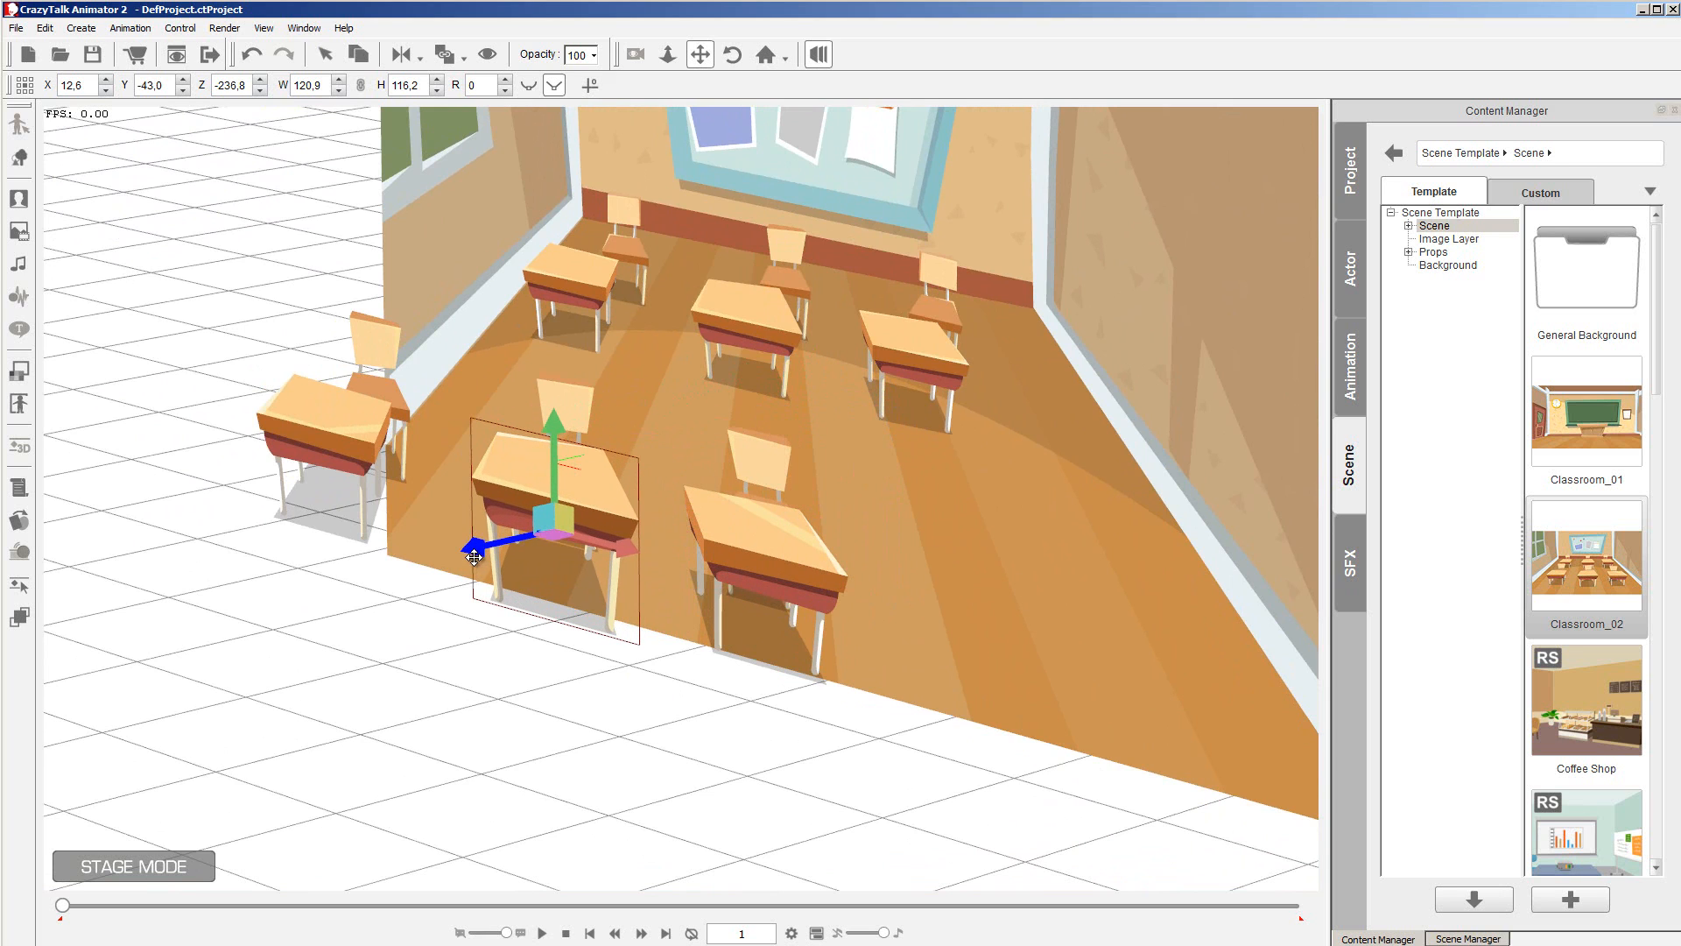
# Return the stage from the angled 3D view to the flat front view.
pyautogui.click(825, 54)
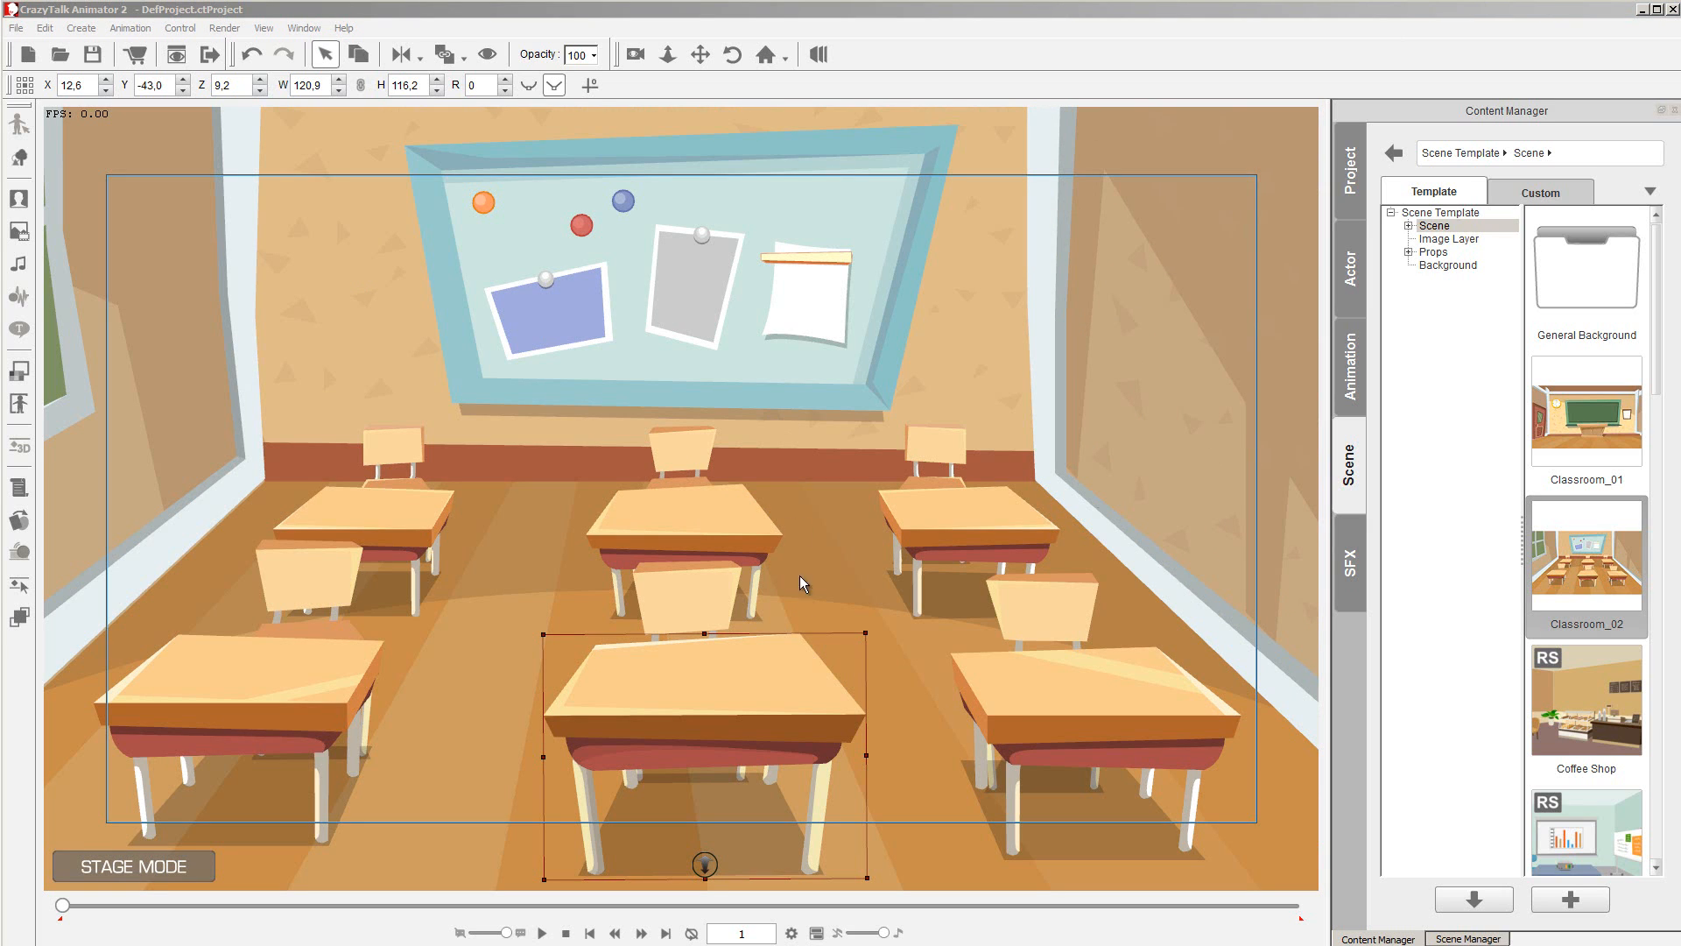
# Try a safe area of 16, both camera projections and the lens control in the project settings, and discard the changes.
pyautogui.click(792, 934)
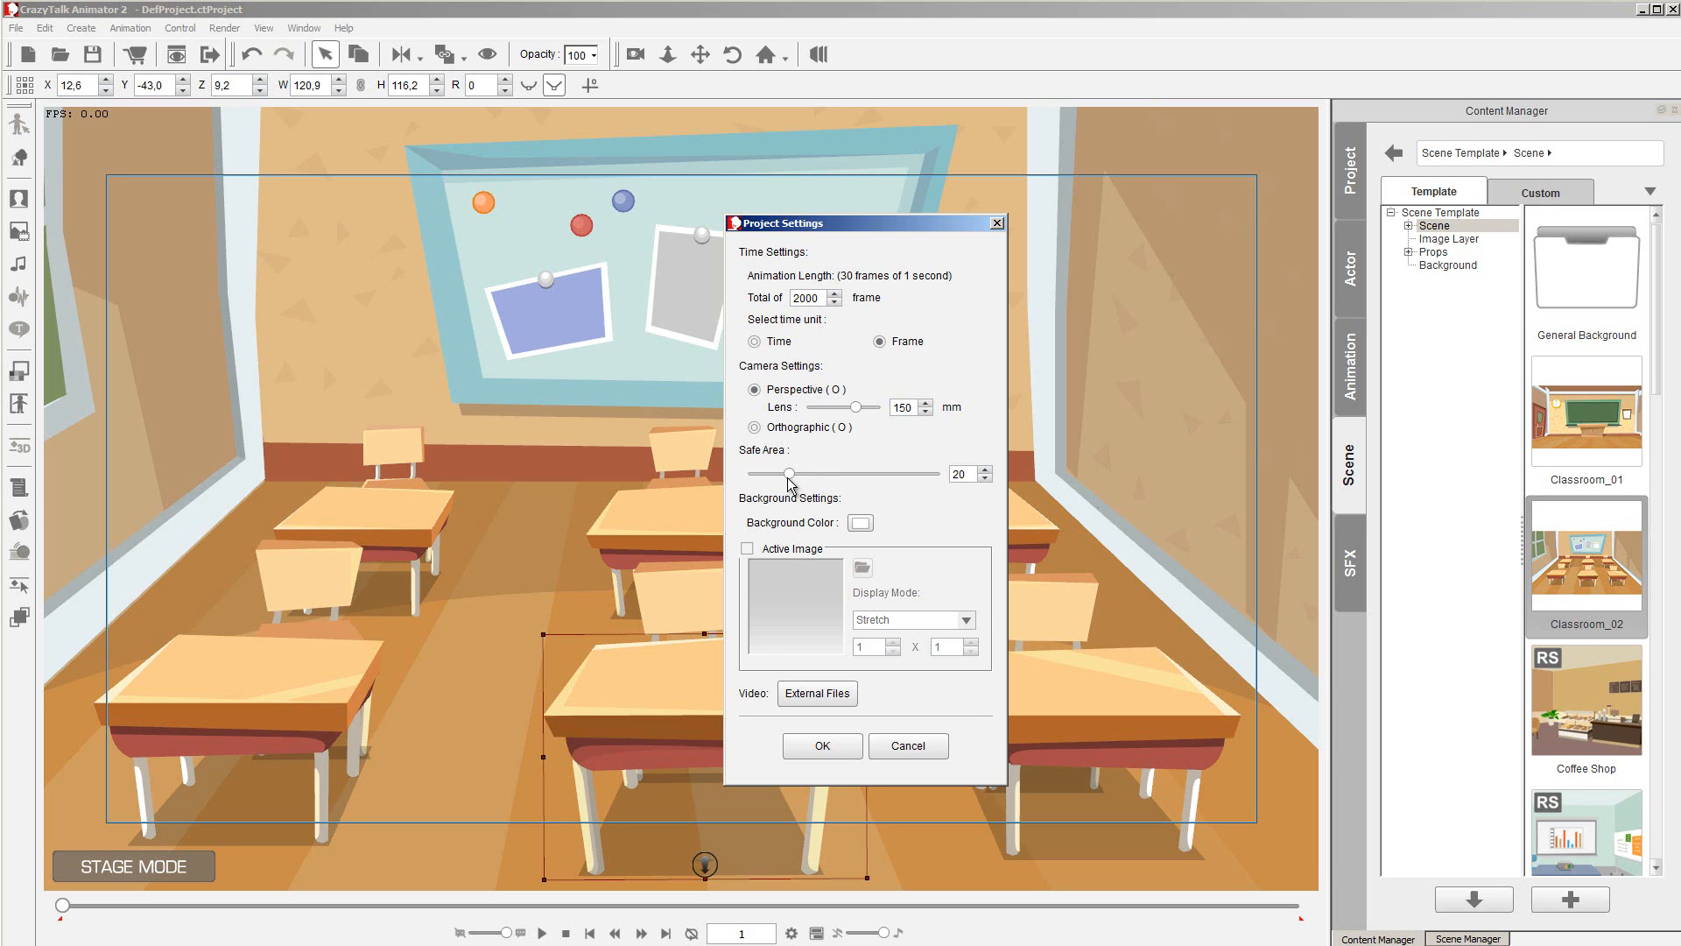
pyautogui.moveTo(789, 475)
pyautogui.mouseDown()
pyautogui.moveTo(757, 478)
pyautogui.moveTo(826, 478)
pyautogui.moveTo(775, 480)
pyautogui.moveTo(811, 478)
pyautogui.mouseUp()
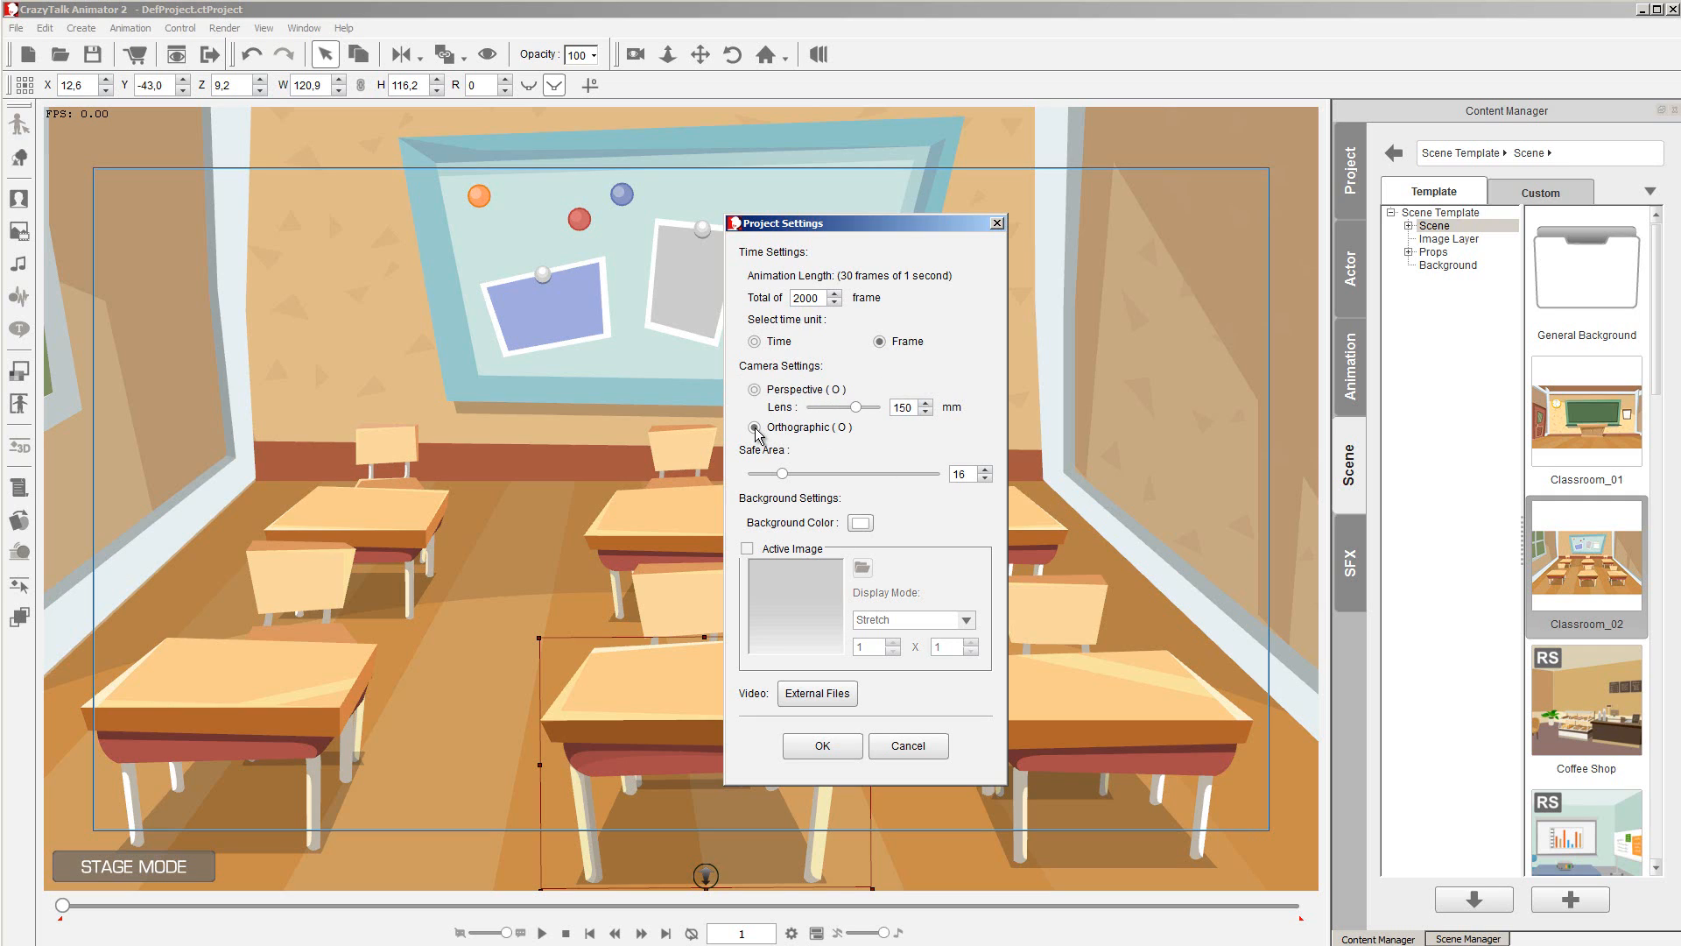
pyautogui.click(754, 389)
pyautogui.moveTo(854, 409); pyautogui.dragTo(852, 418)
pyautogui.click(901, 746)
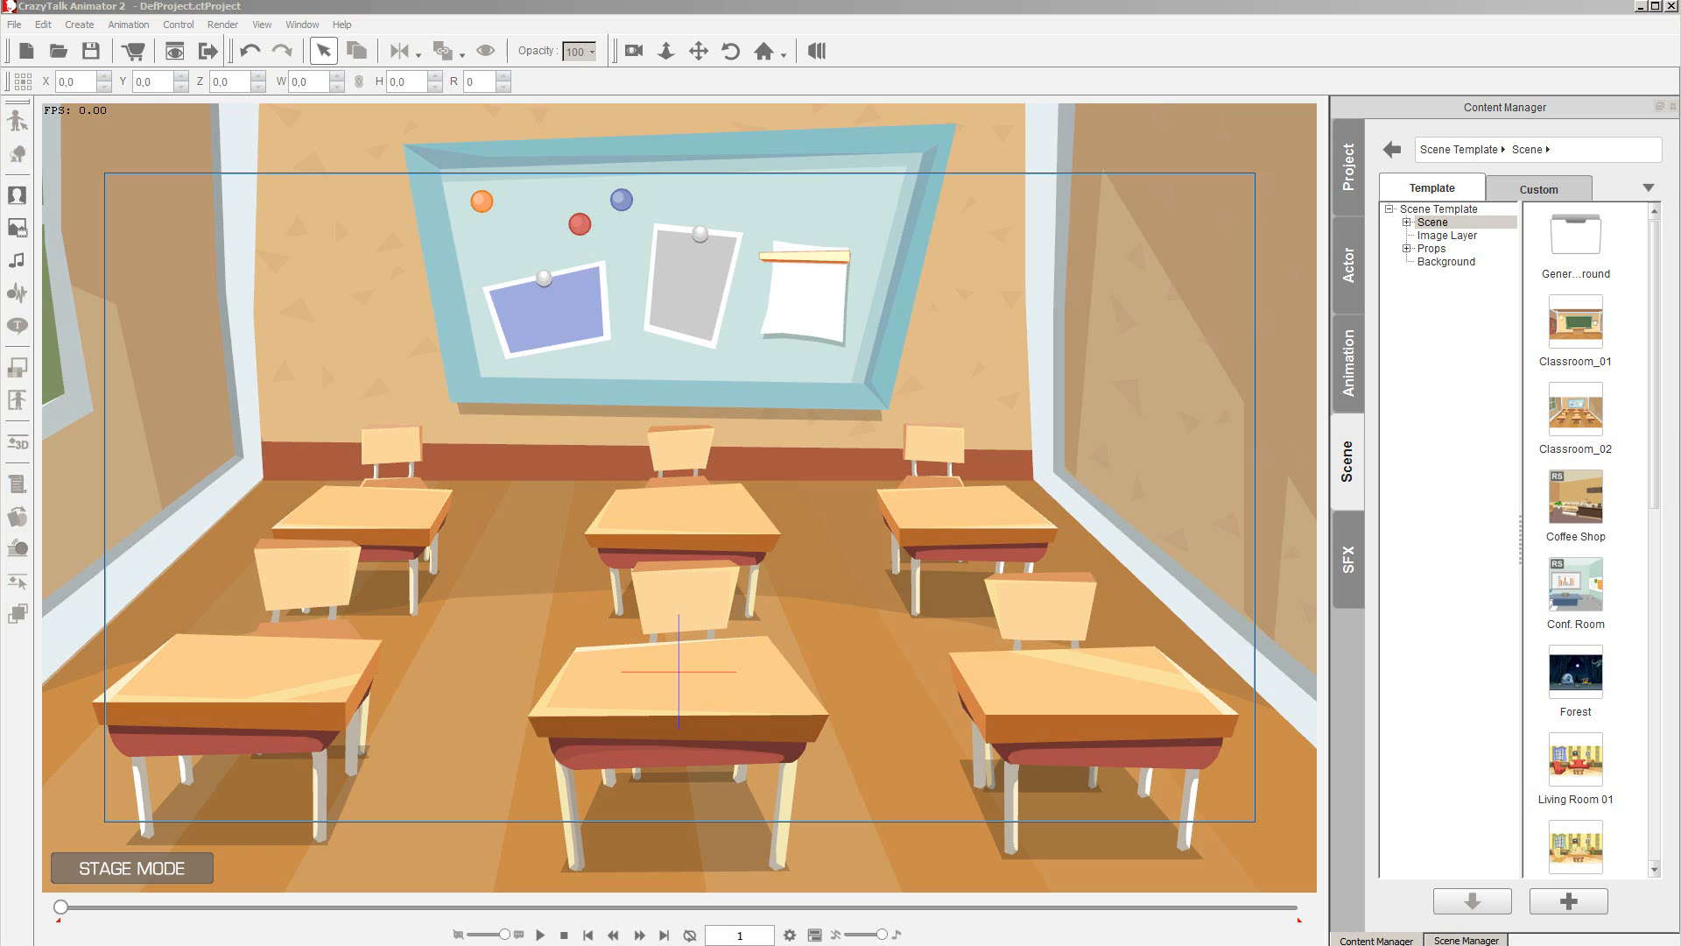
# Add the Walter character from the actor templates to the classroom, between the left and middle front desks.
pyautogui.click(1350, 261)
pyautogui.click(1349, 267)
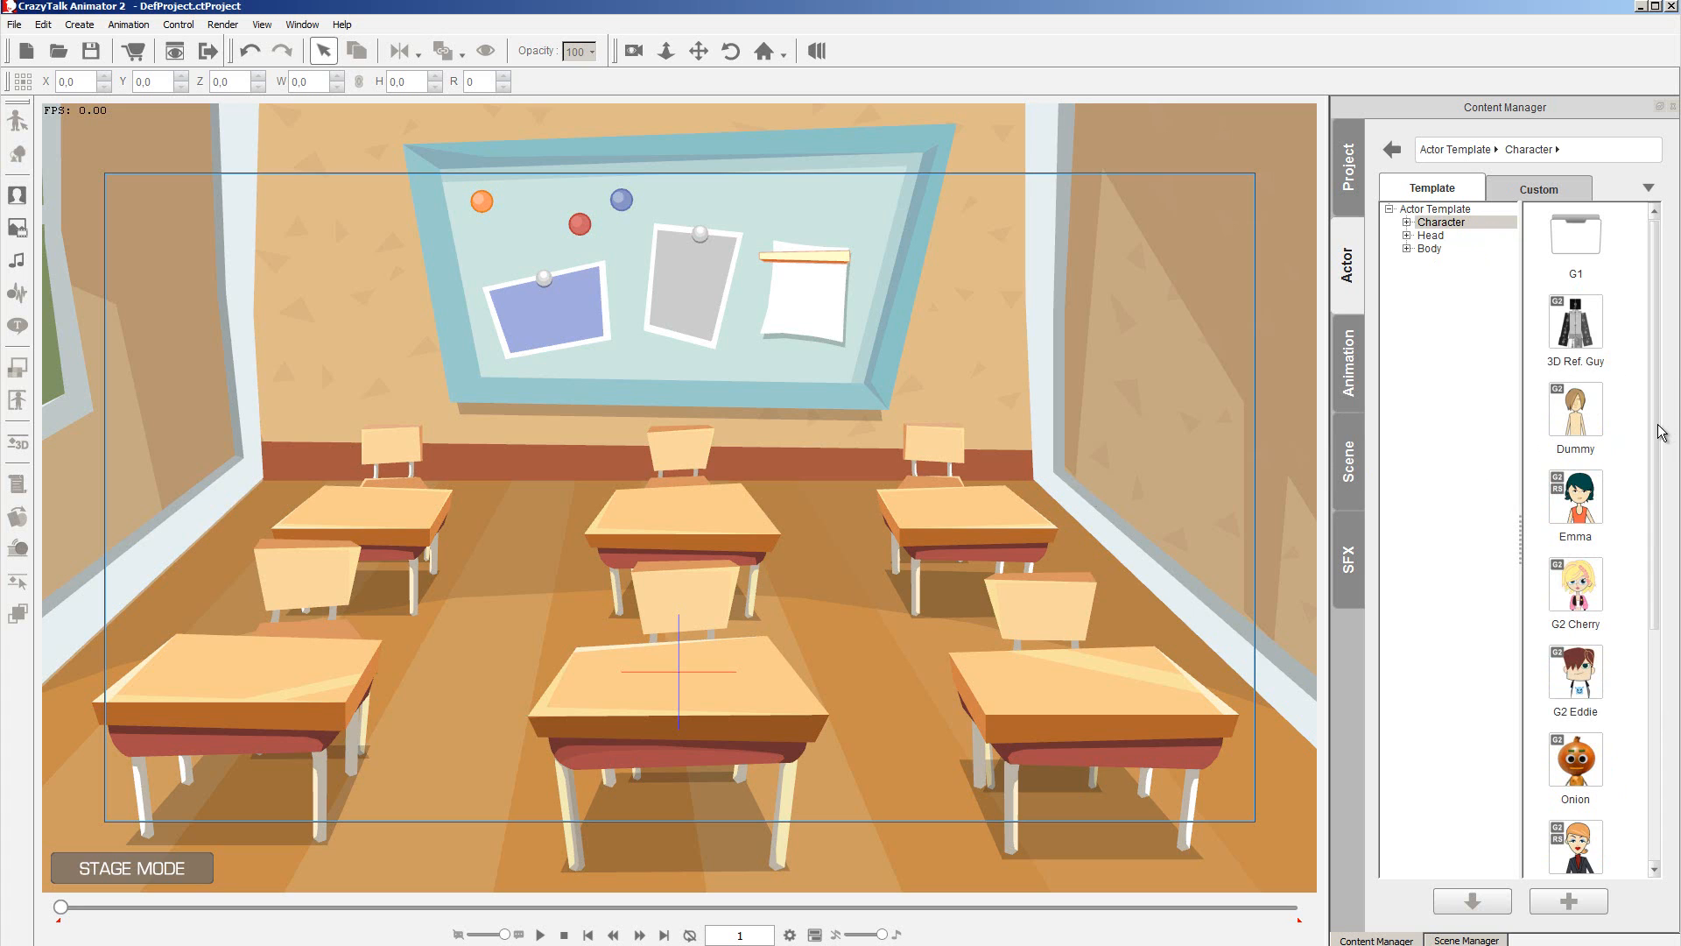
pyautogui.scroll(-1, 1661, 568)
pyautogui.scroll(-3, 1662, 567)
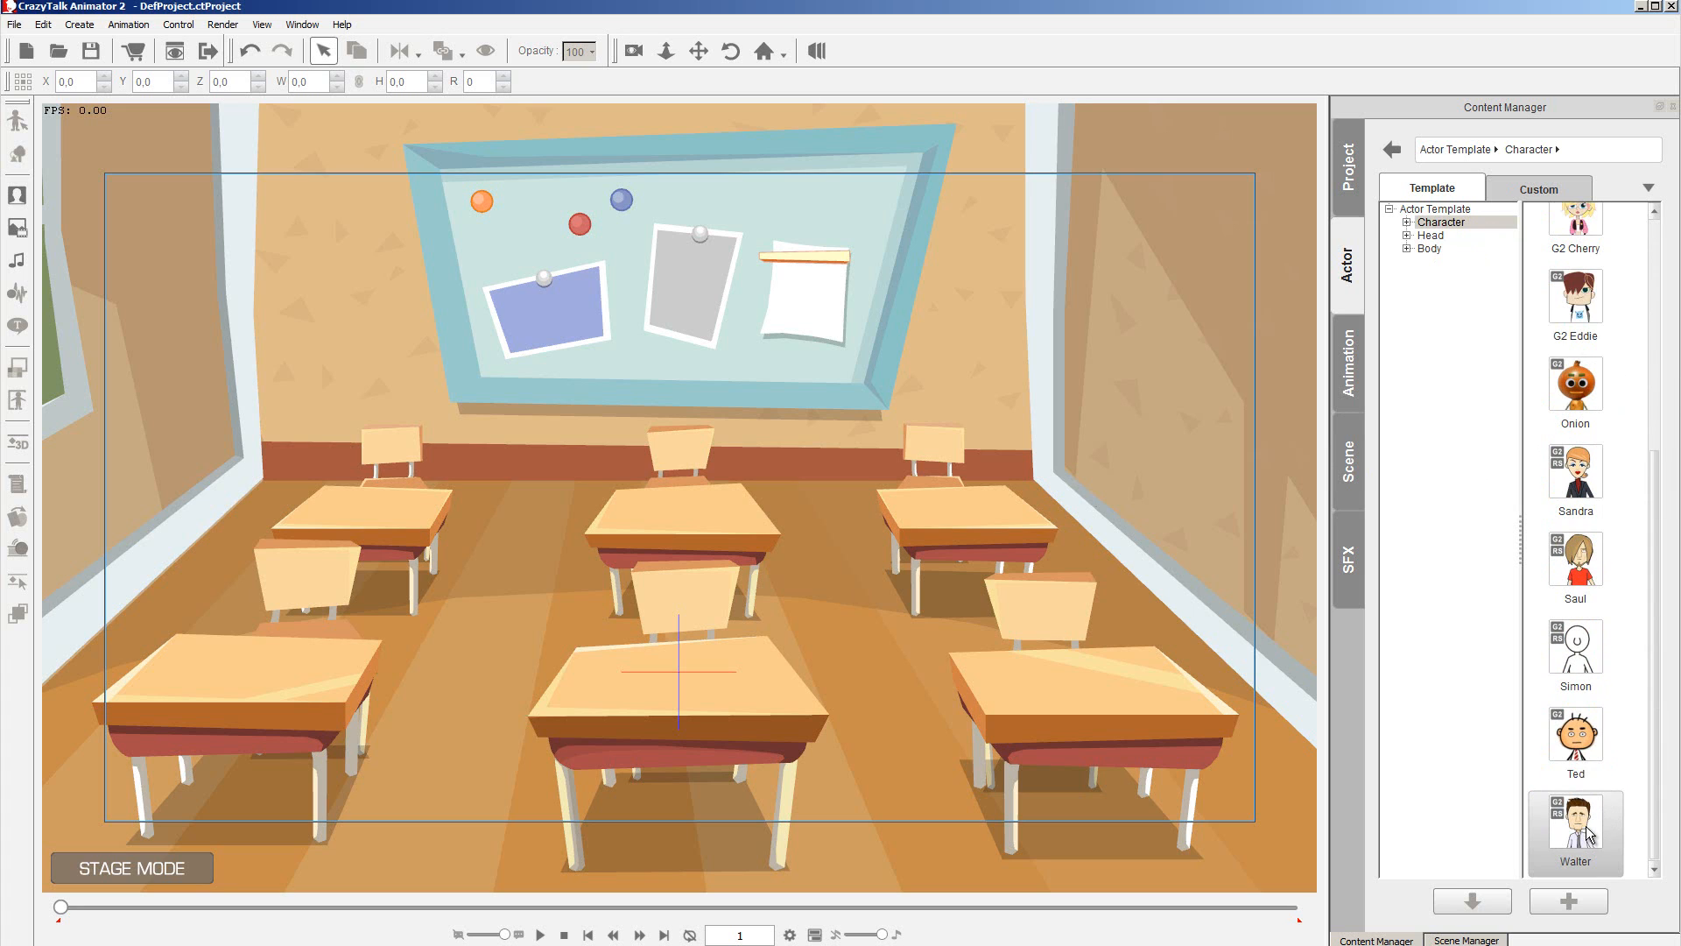
pyautogui.moveTo(1586, 830); pyautogui.dragTo(478, 631)
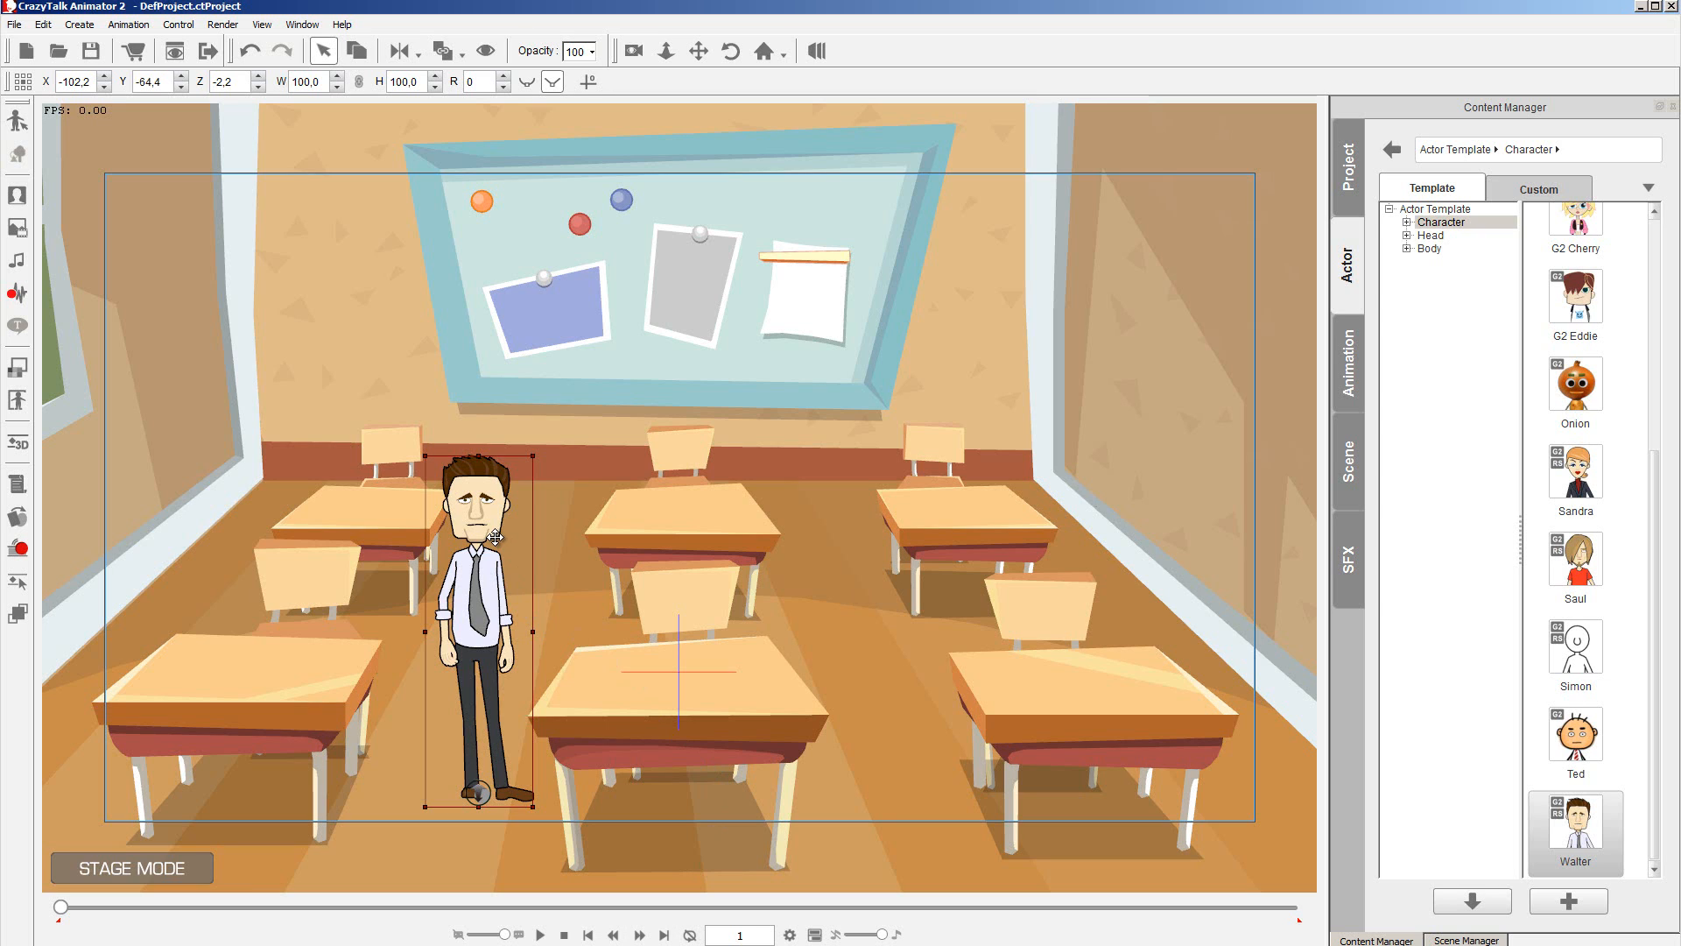
# Open the 3D Motion Key Editor for Walter, try its preview camera controls, and reset the preview to the home view.
pyautogui.click(26, 446)
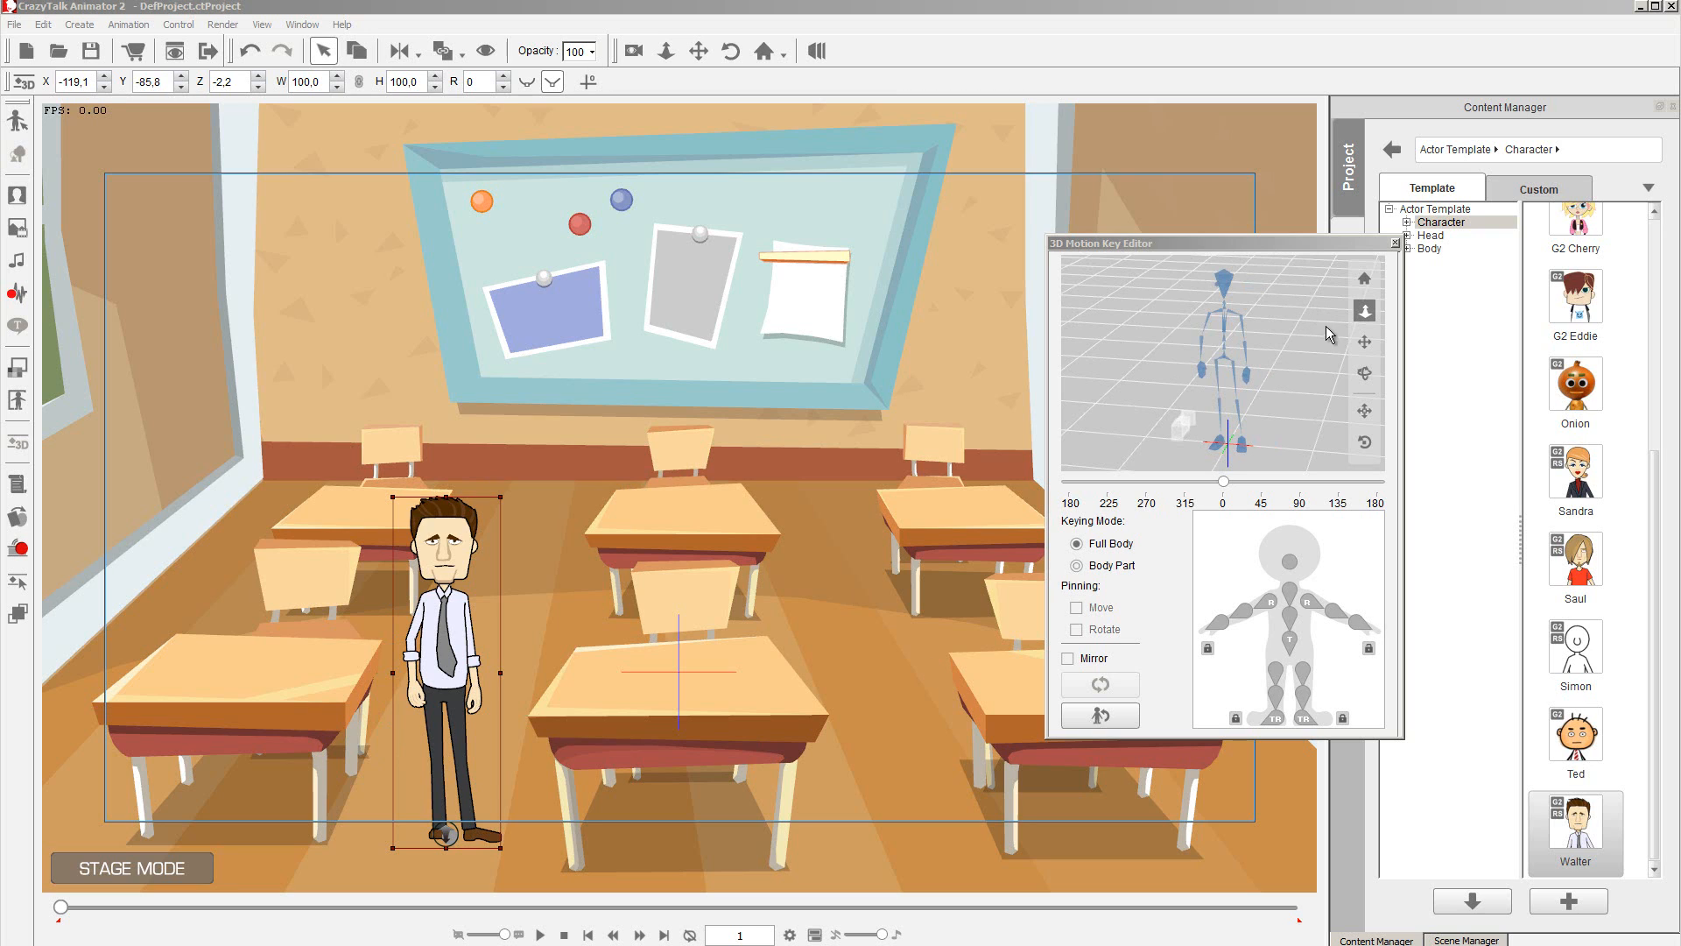
pyautogui.click(1256, 347)
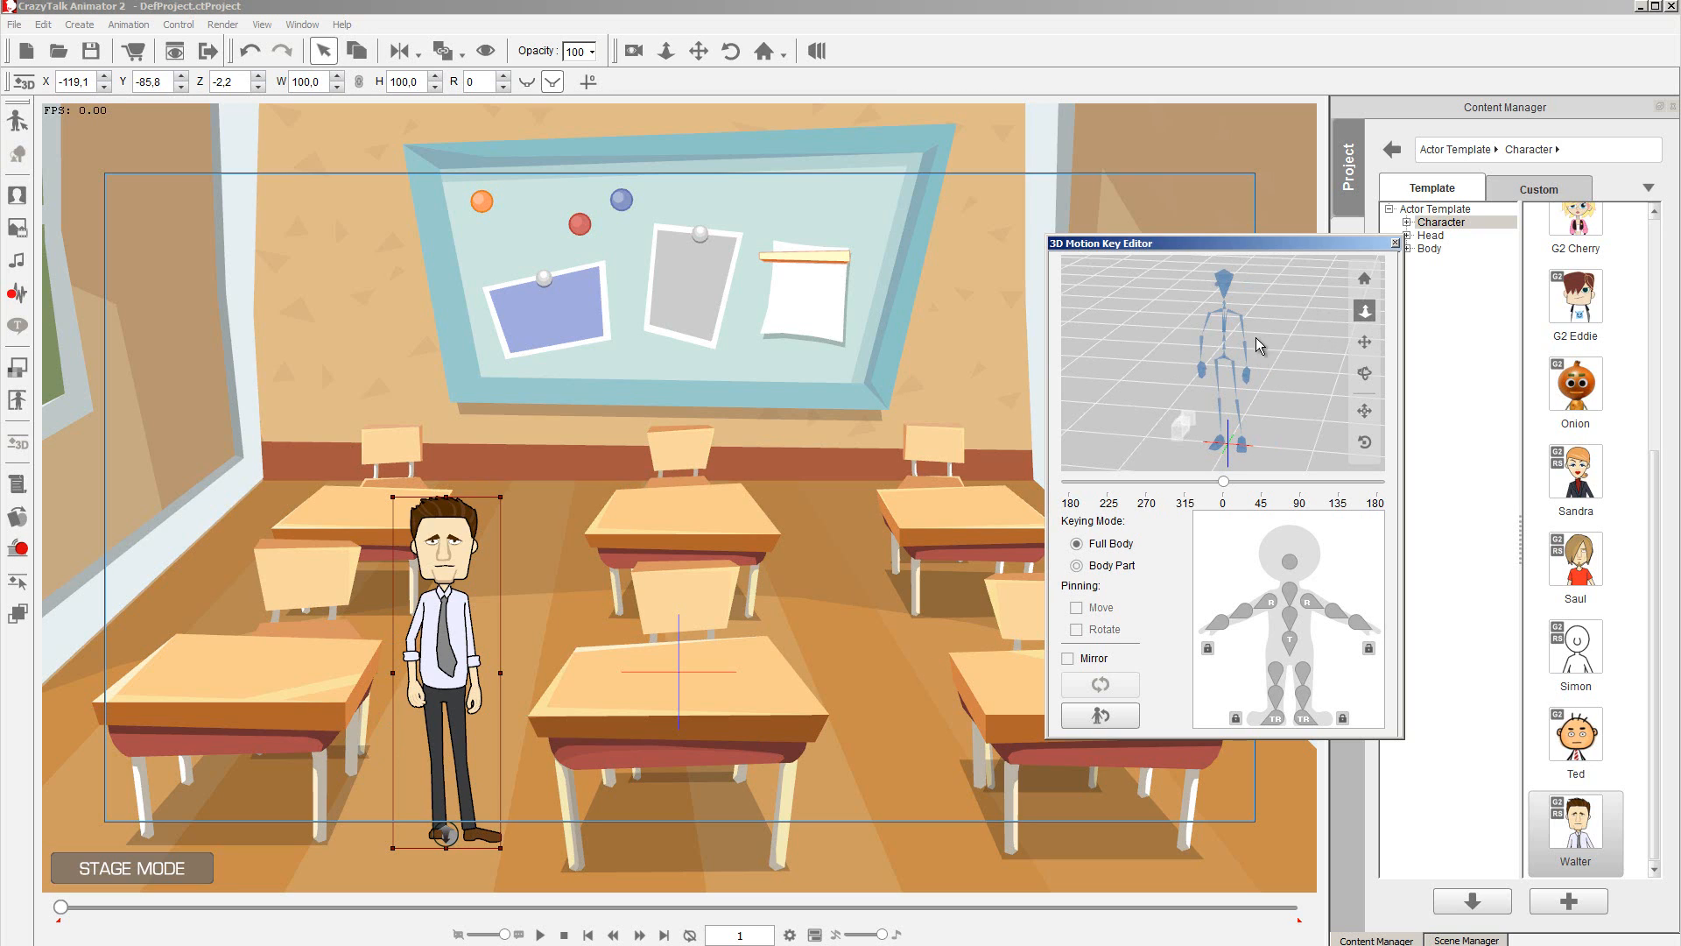
pyautogui.click(1364, 311)
pyautogui.moveTo(1243, 381)
pyautogui.mouseDown()
pyautogui.moveTo(1270, 264)
pyautogui.moveTo(1268, 361)
pyautogui.moveTo(1196, 366)
pyautogui.moveTo(1271, 381)
pyautogui.mouseUp()
pyautogui.click(1364, 373)
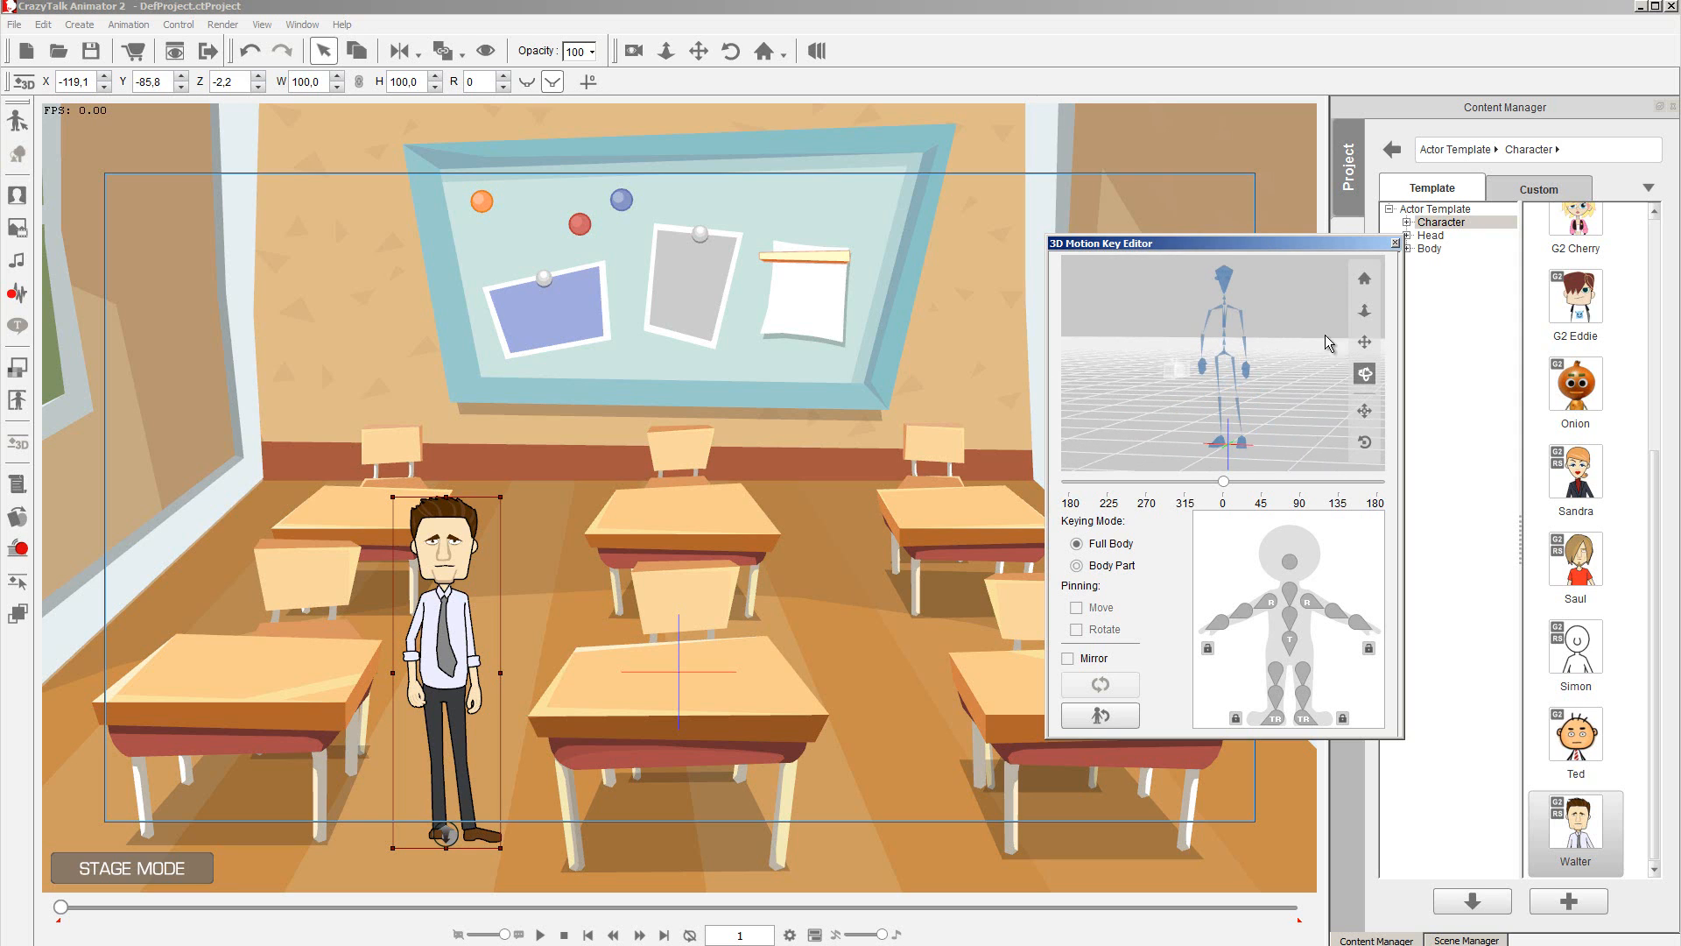
pyautogui.click(1366, 282)
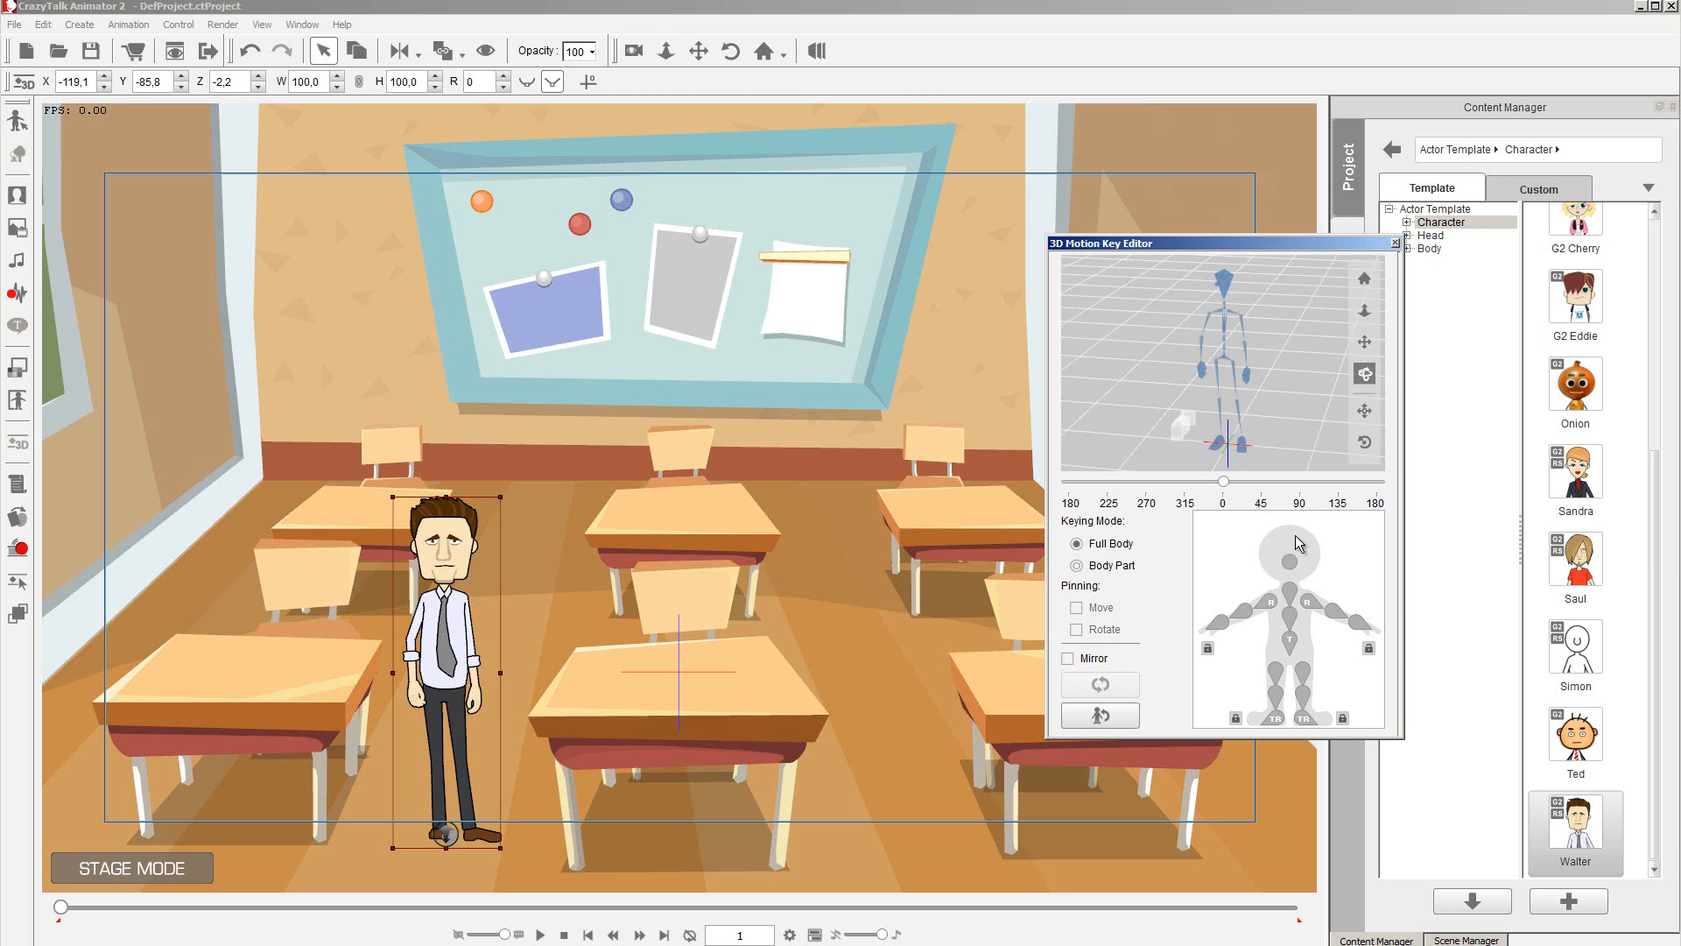
# Try posing Walter's left forearm with the body dummy, and reset the character to the original standing pose.
pyautogui.click(1359, 621)
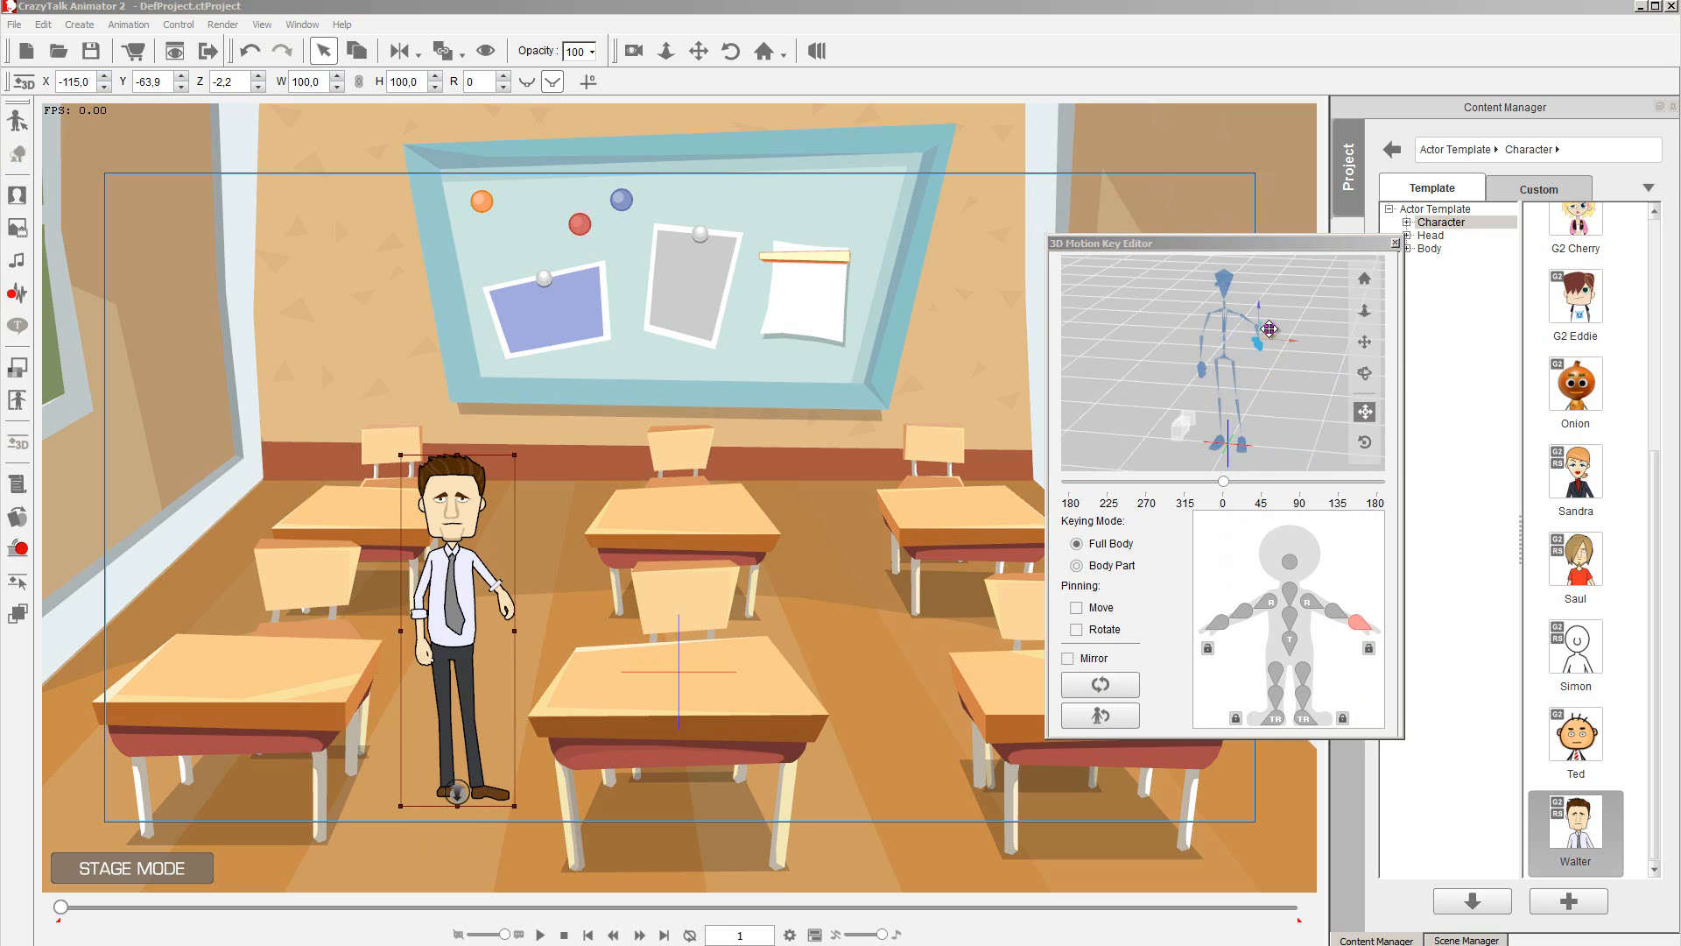
pyautogui.moveTo(1269, 329); pyautogui.dragTo(1282, 279)
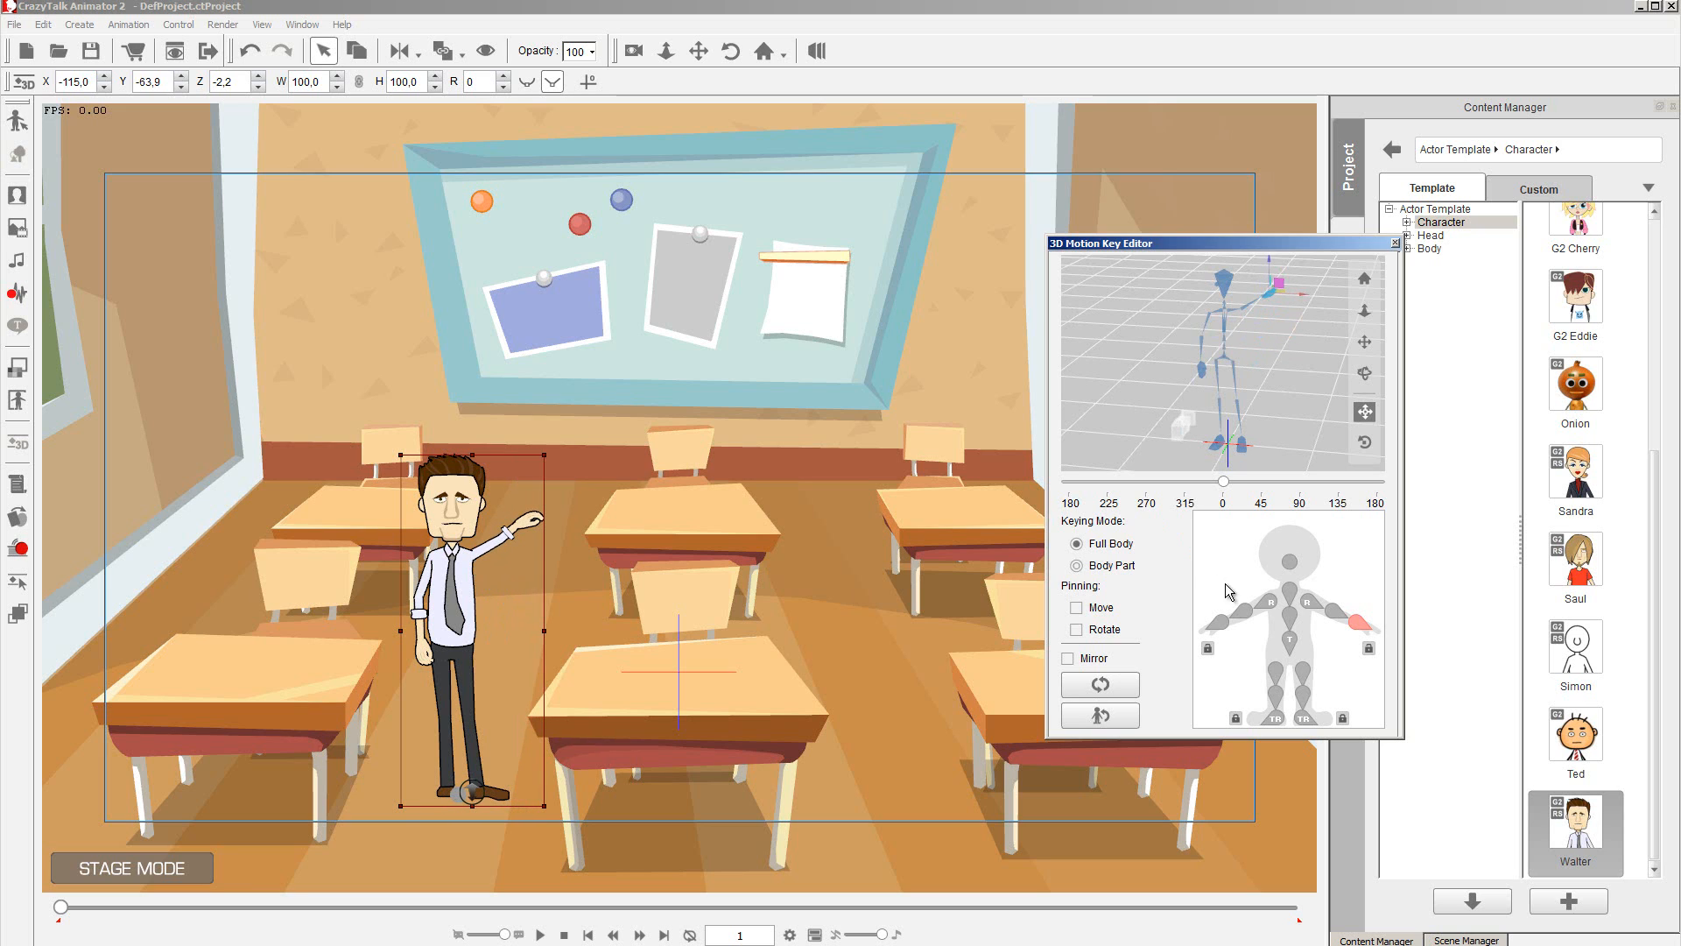
pyautogui.click(1218, 624)
pyautogui.moveTo(1233, 372)
pyautogui.mouseDown()
pyautogui.moveTo(1194, 365)
pyautogui.moveTo(1229, 360)
pyautogui.moveTo(1211, 363)
pyautogui.mouseUp()
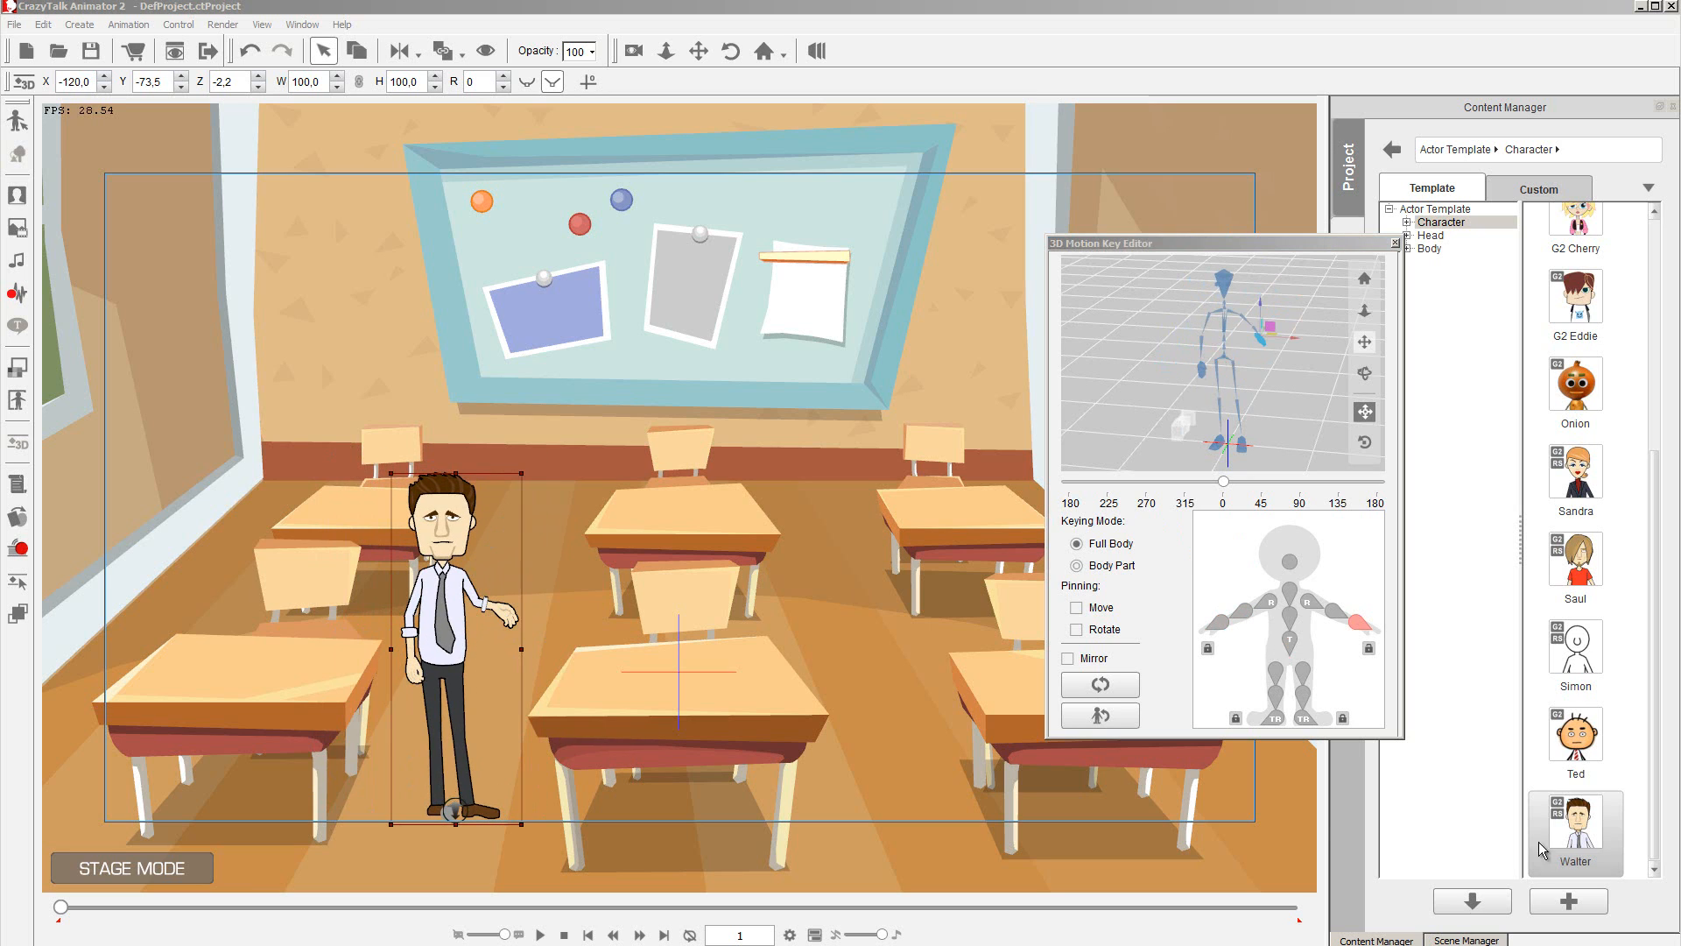
pyautogui.click(1540, 848)
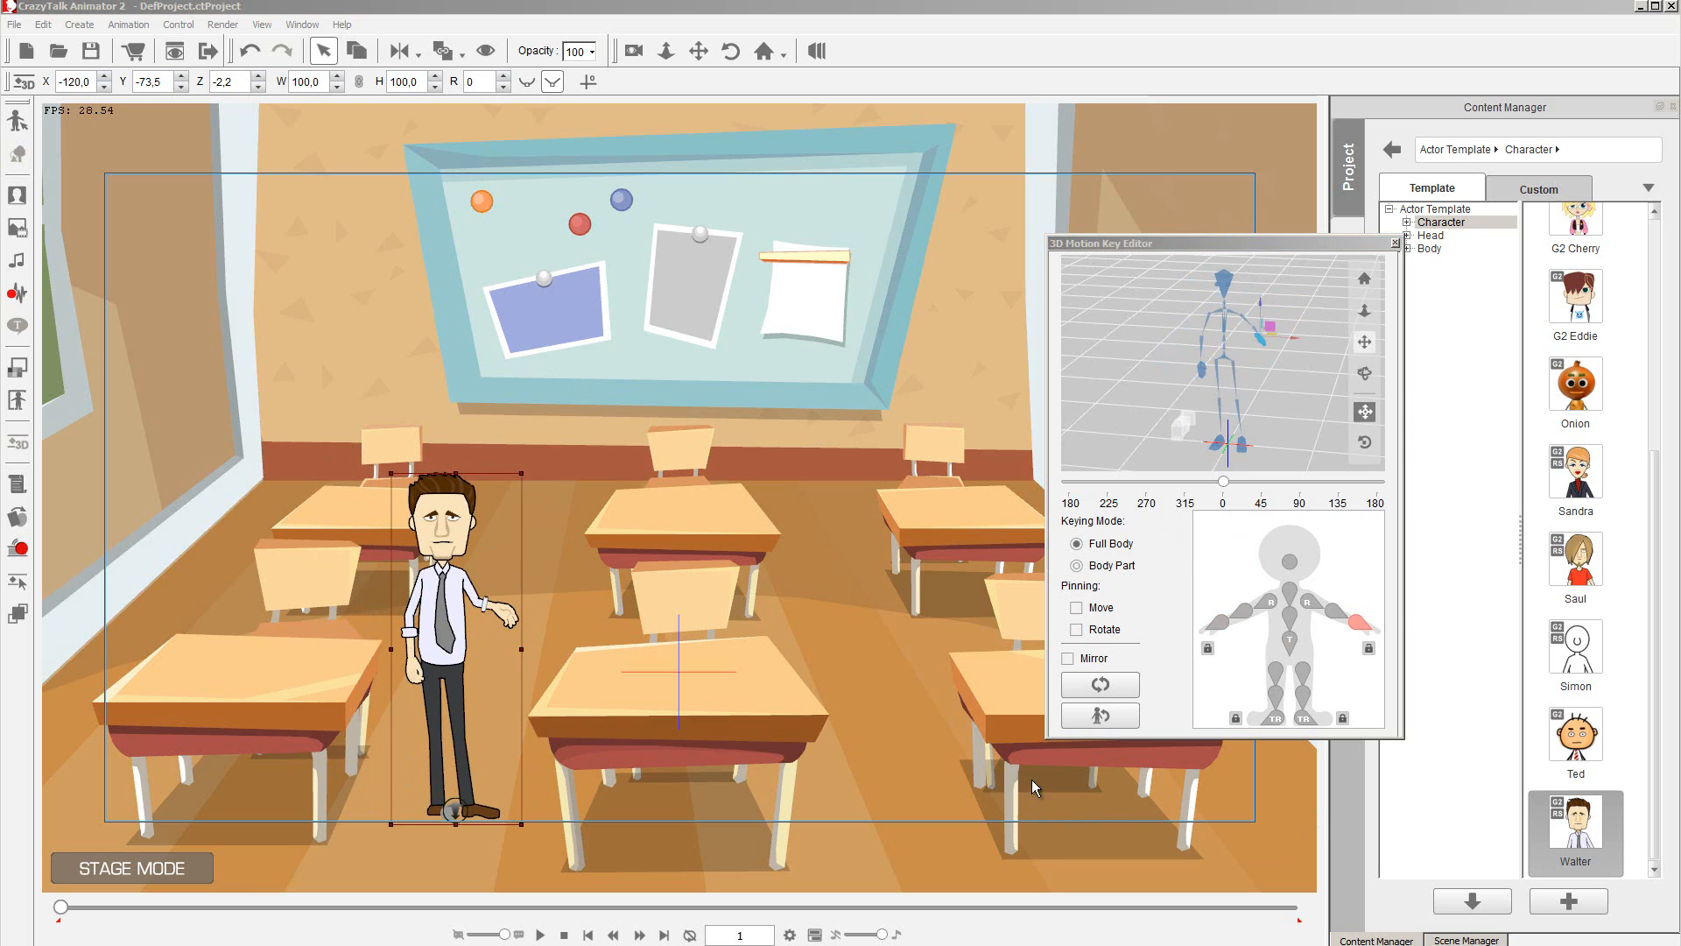
pyautogui.click(1106, 690)
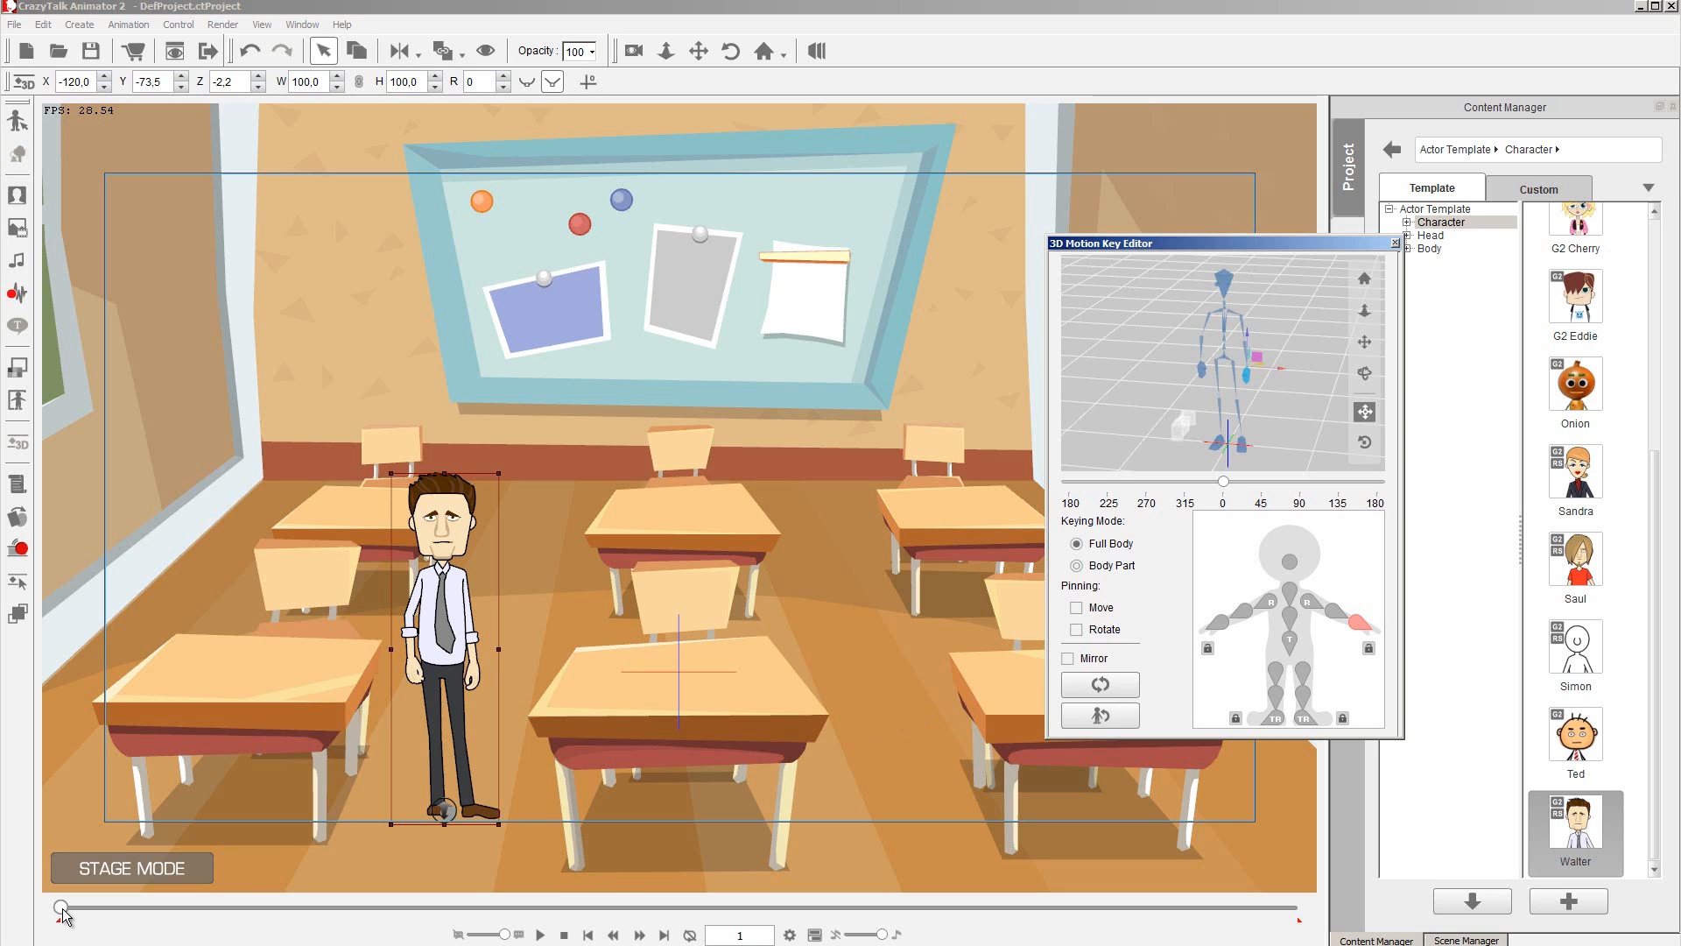
# Open a widened Timeline at frame 50 and show Walter's 3D Motion tracks.
pyautogui.moveTo(63, 915); pyautogui.dragTo(93, 916)
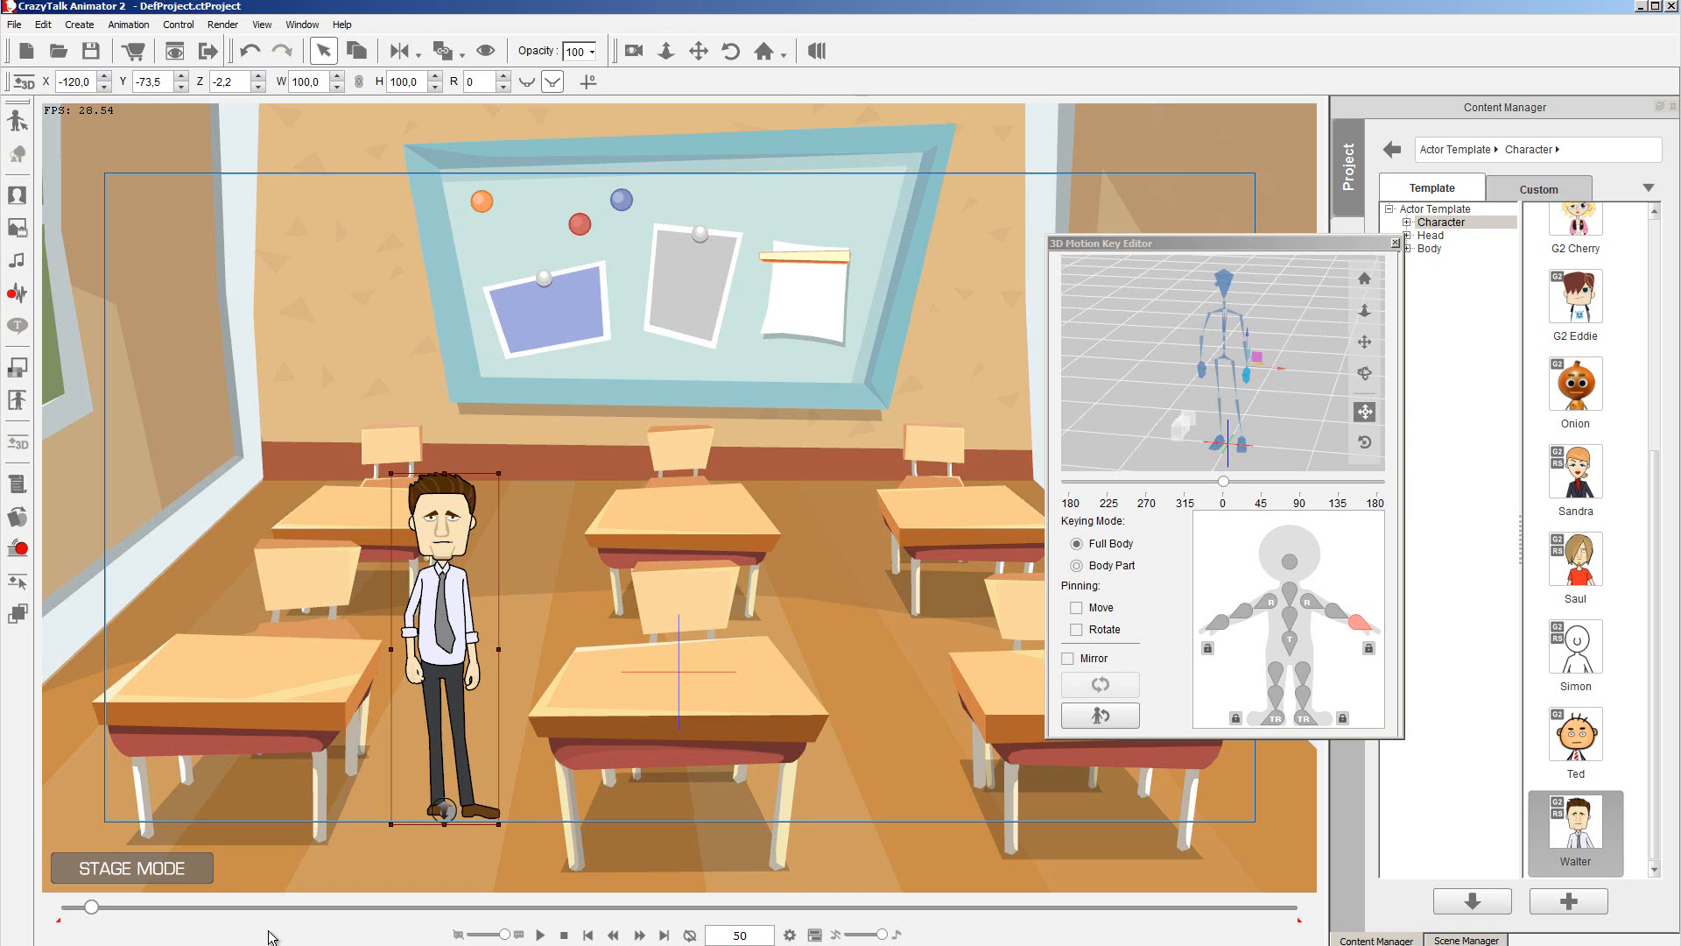
pyautogui.press('F3')
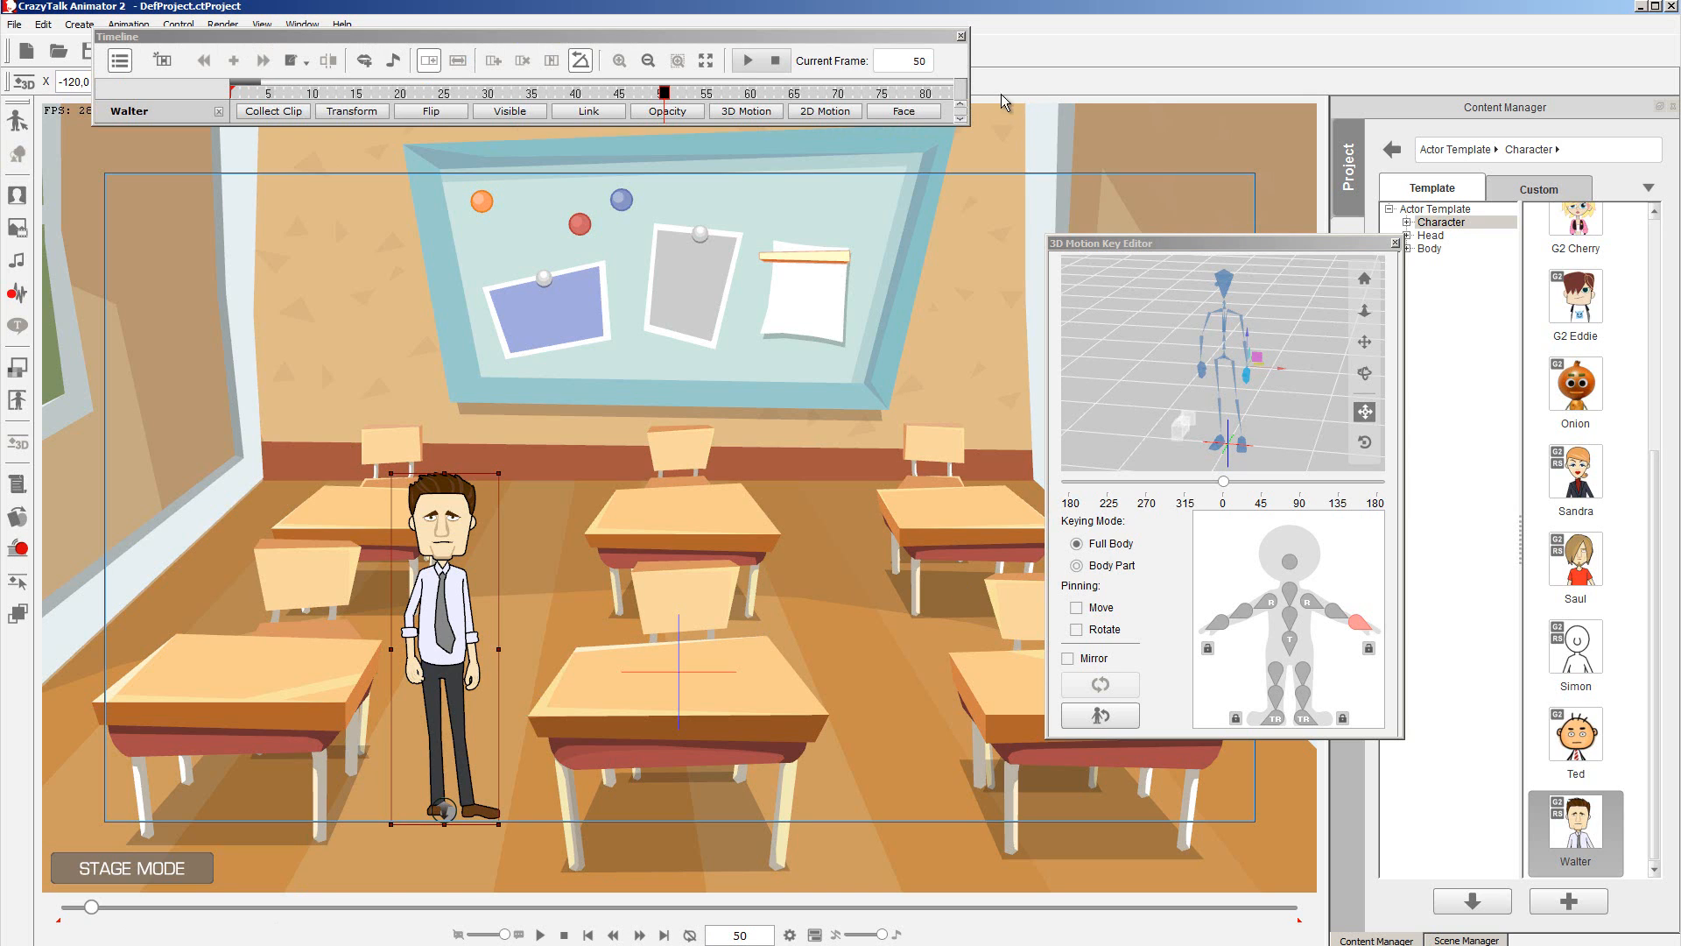
pyautogui.moveTo(971, 68); pyautogui.dragTo(1247, 67)
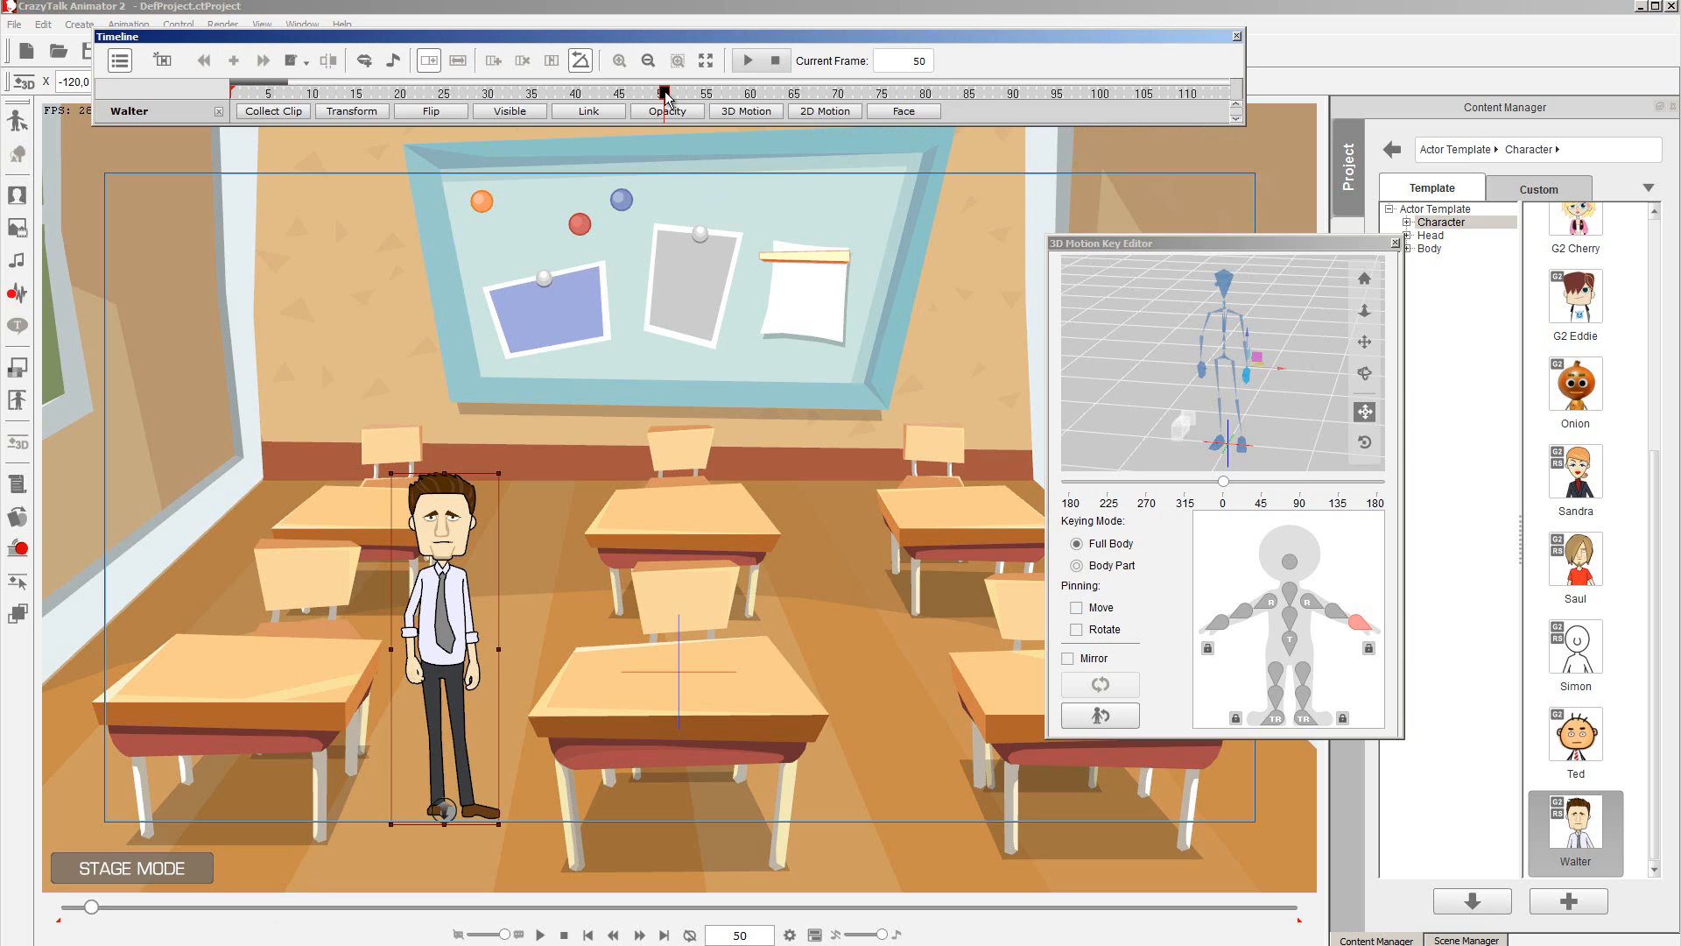
pyautogui.click(749, 111)
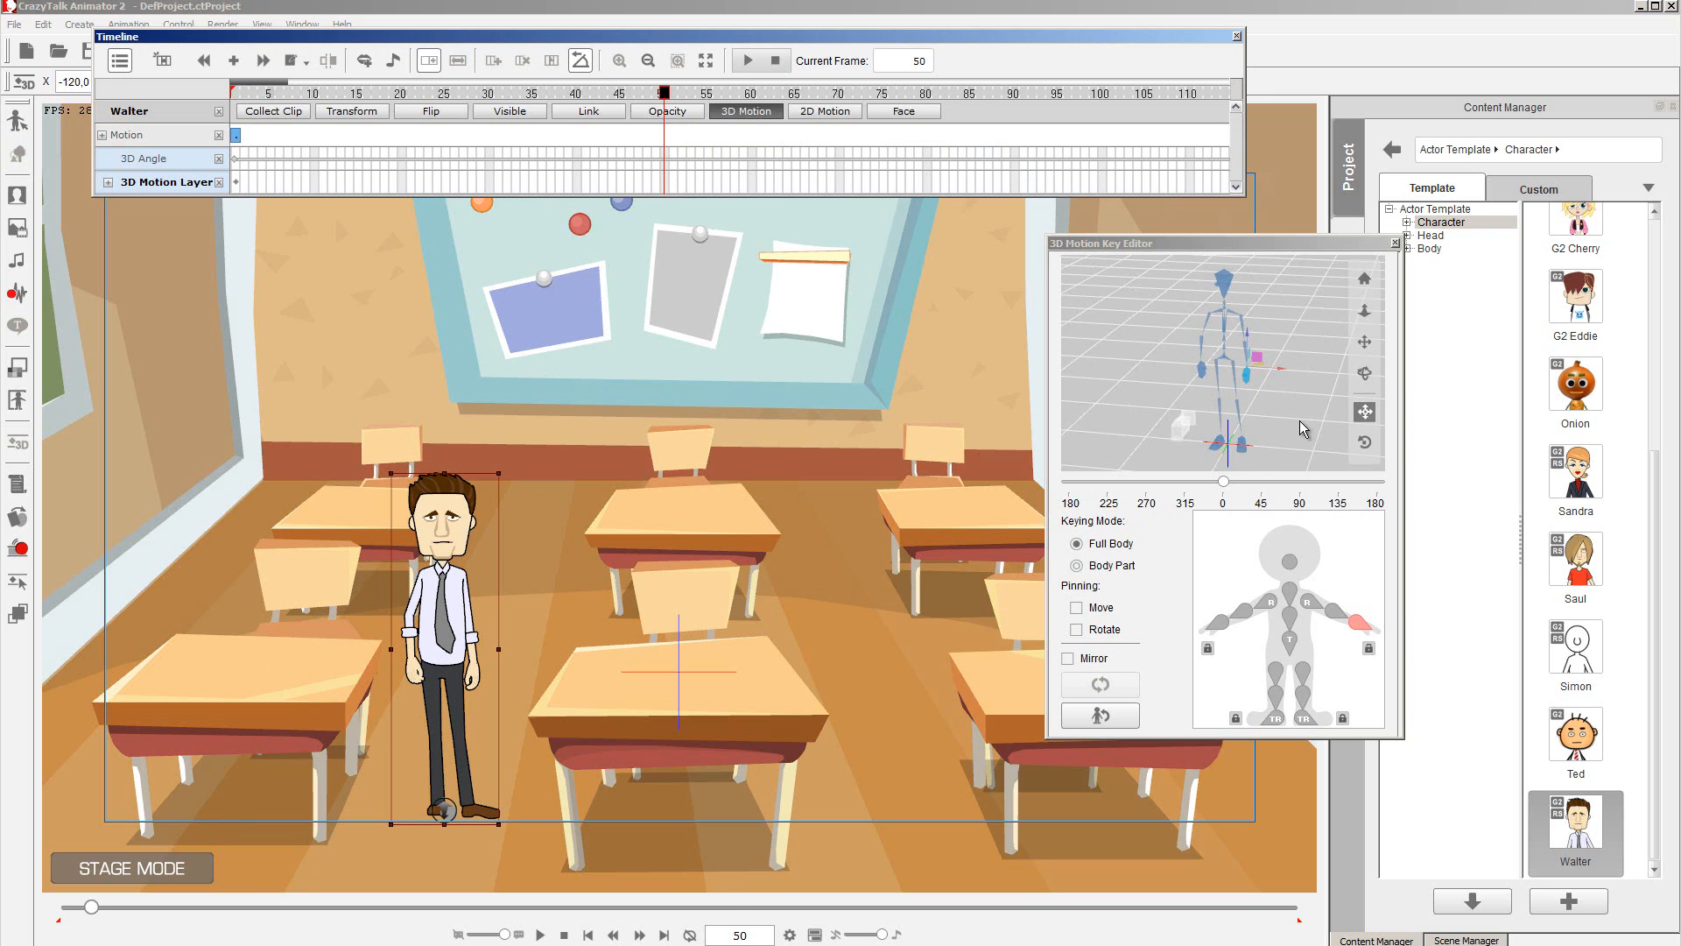
# Key Walter's left hand raised to head height at frame 50 and lowered to about waist height at frame 100.
pyautogui.moveTo(1259, 354); pyautogui.dragTo(1287, 282)
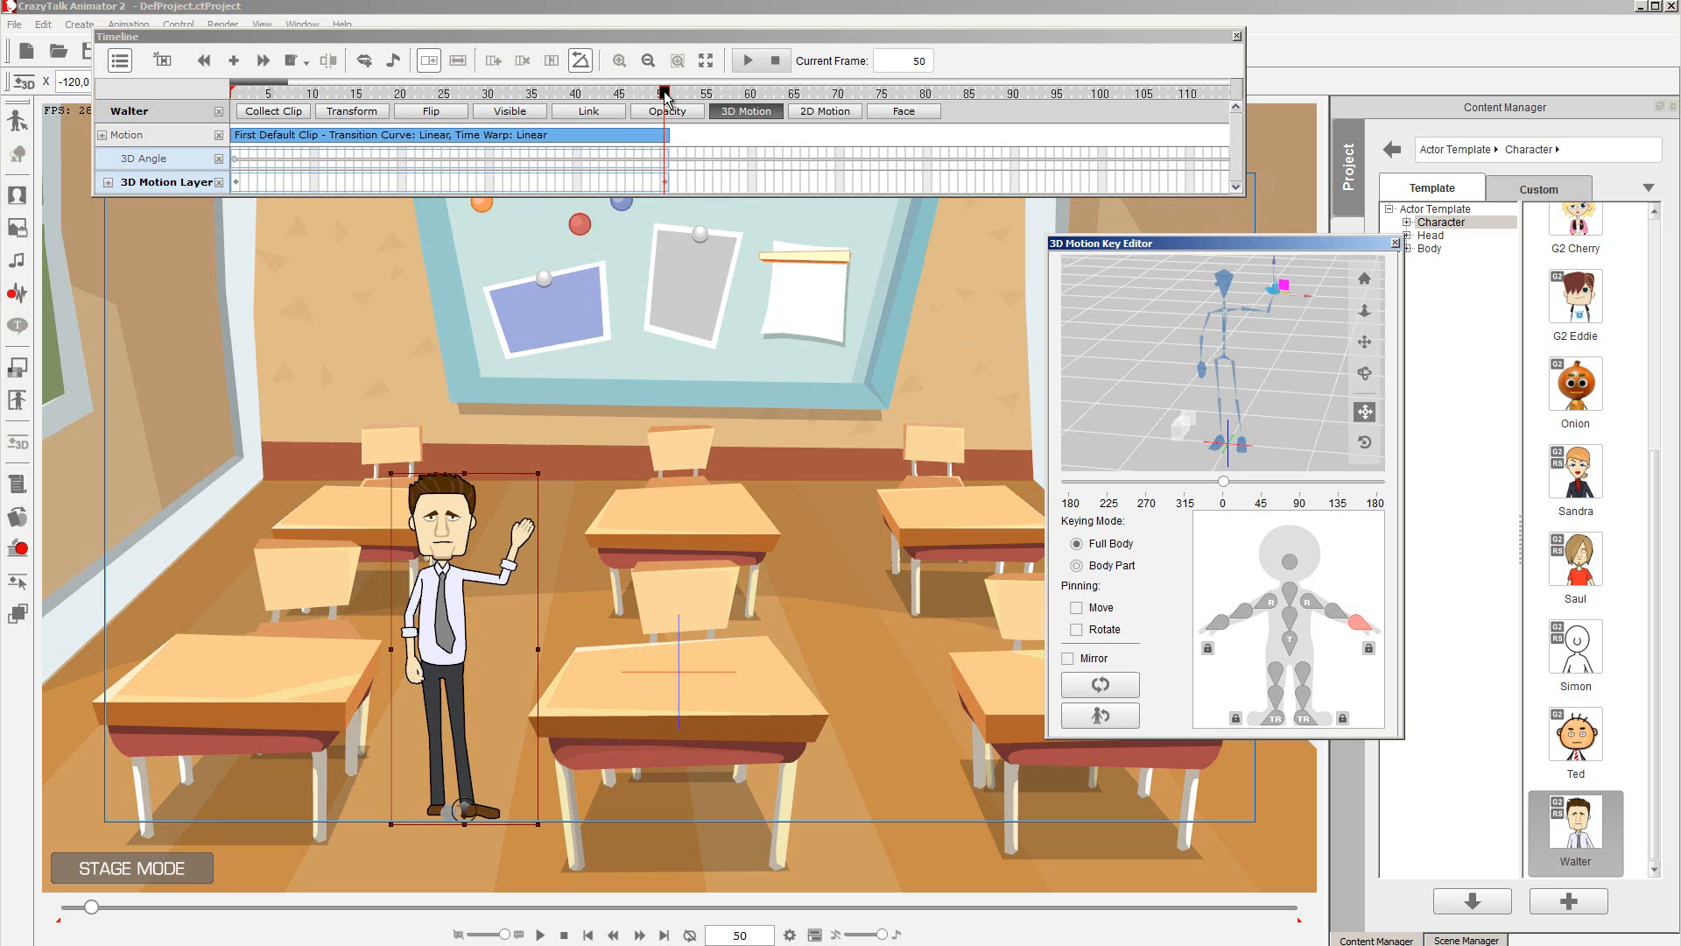
pyautogui.moveTo(666, 96); pyautogui.dragTo(1102, 103)
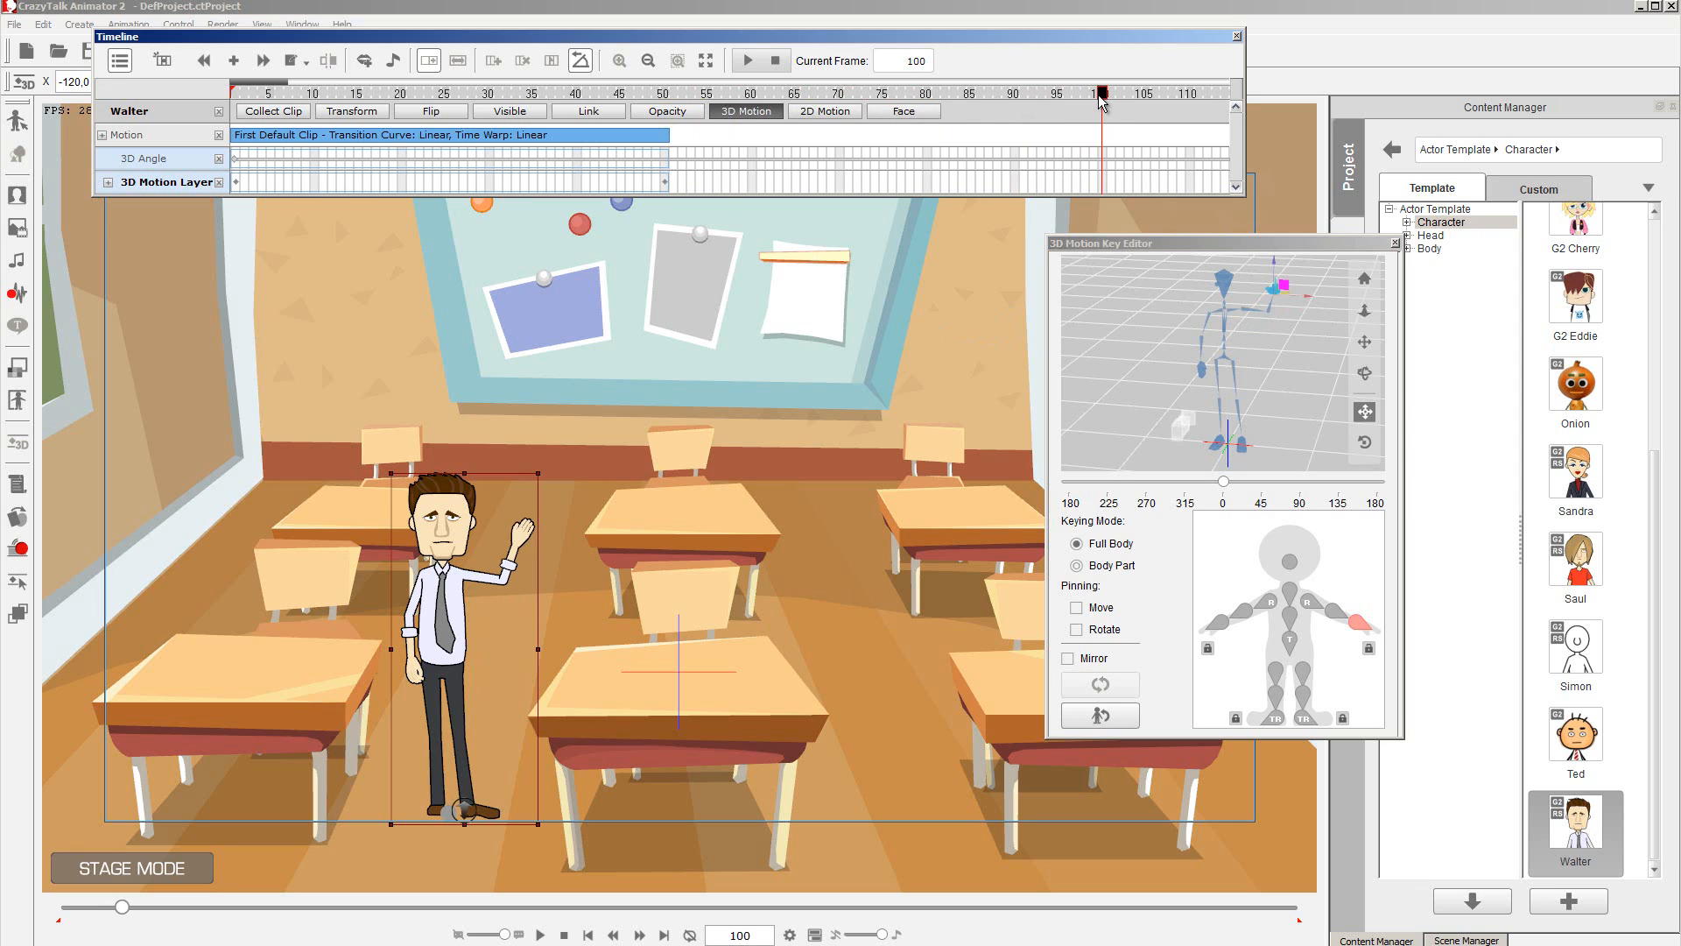
pyautogui.click(1275, 263)
pyautogui.moveTo(1276, 262); pyautogui.dragTo(1286, 321)
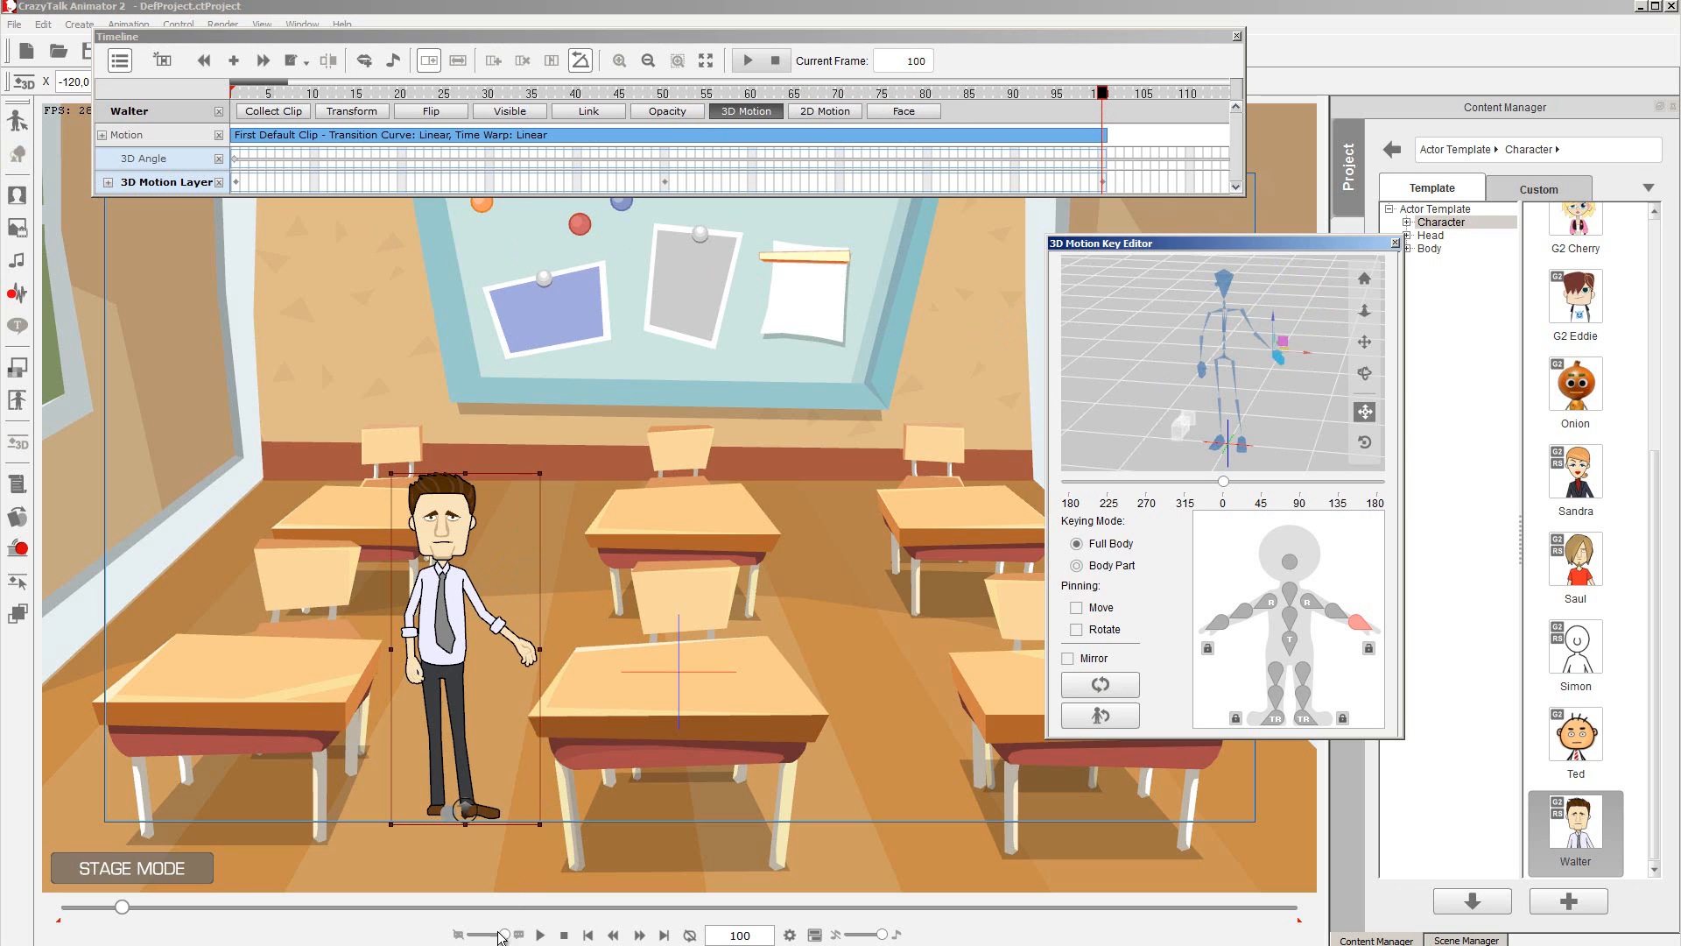
# Play Walter's arm animation from the first frame, and rewind it to the start.
pyautogui.click(588, 935)
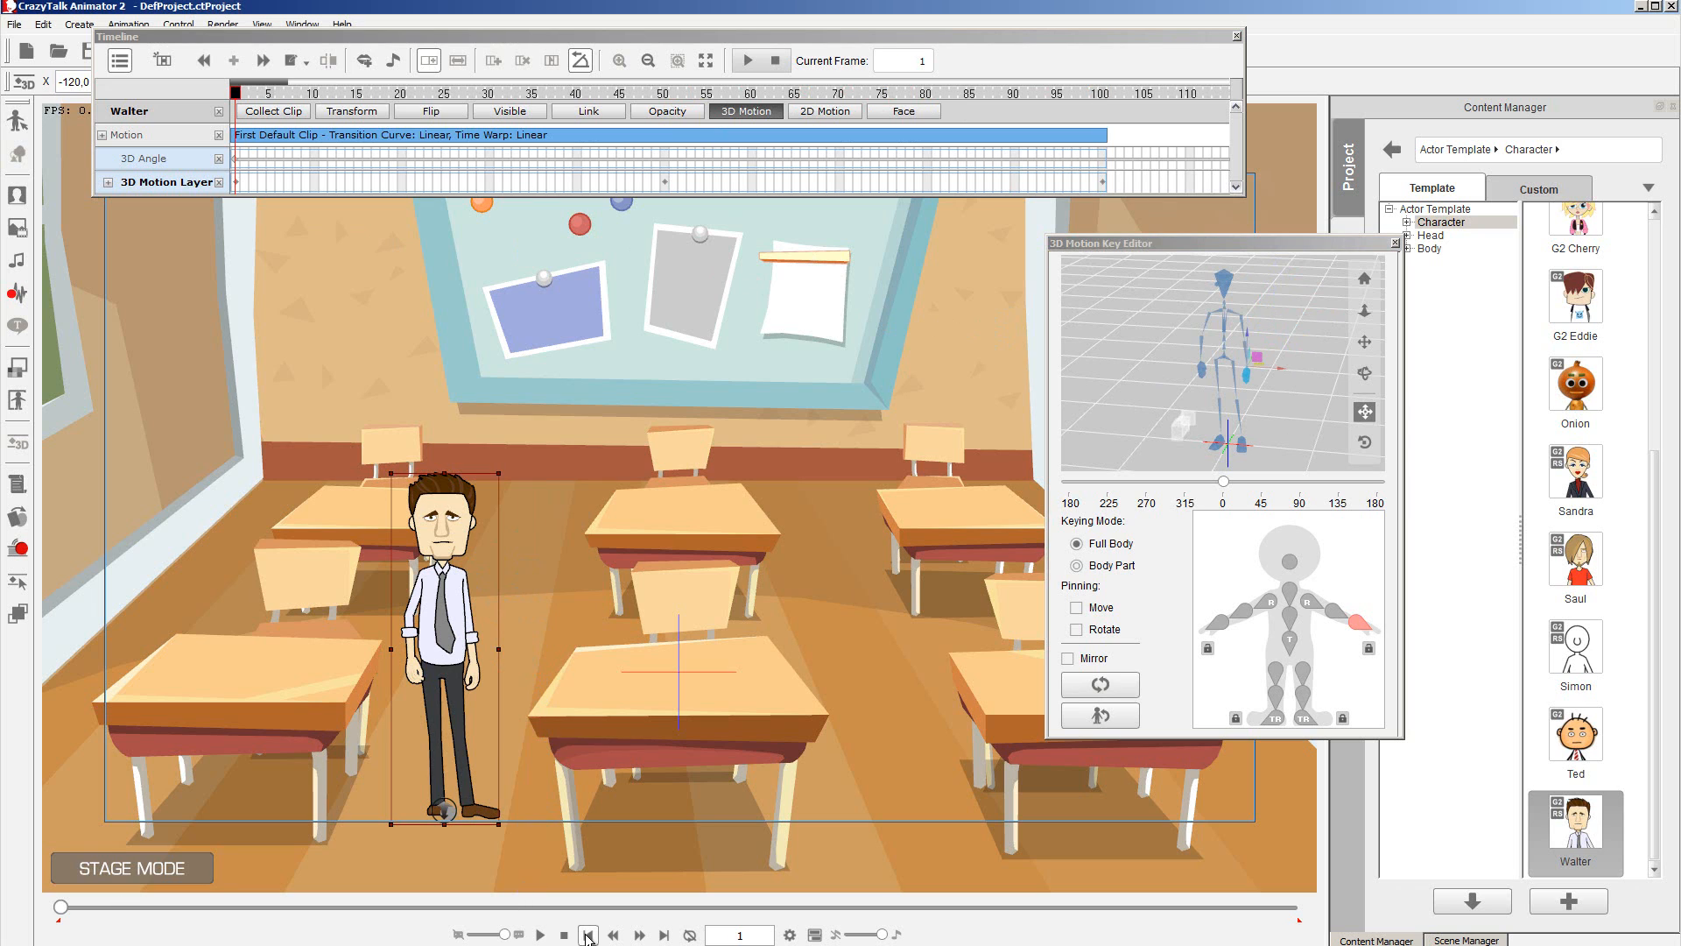
pyautogui.click(538, 936)
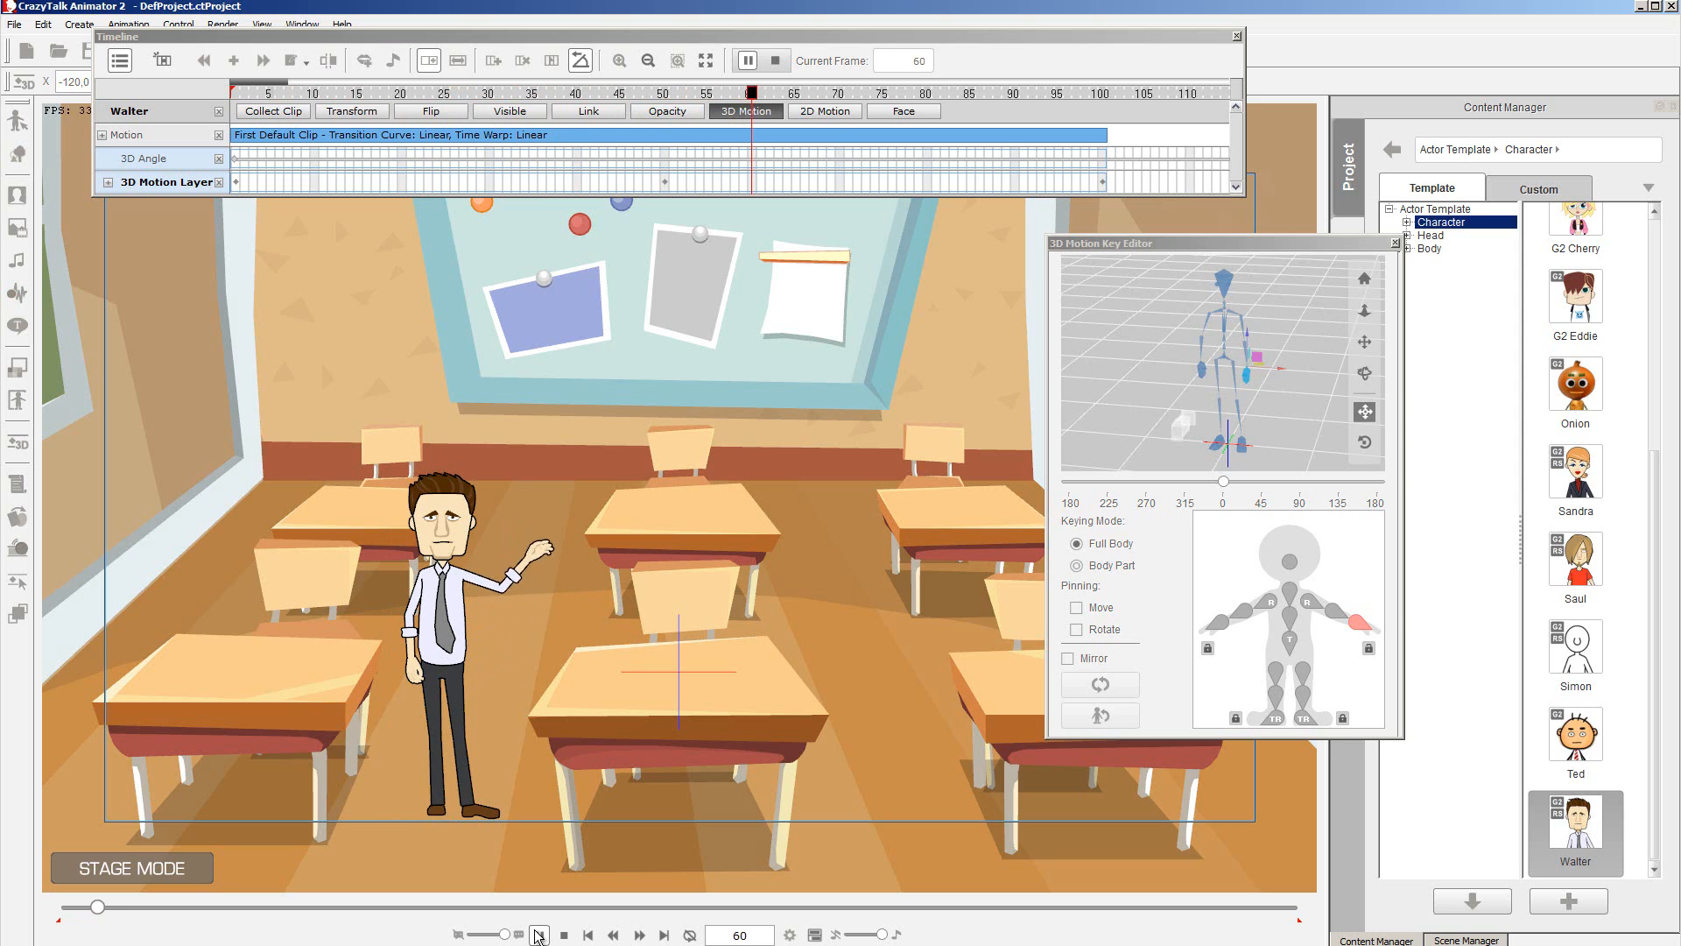
pyautogui.click(588, 935)
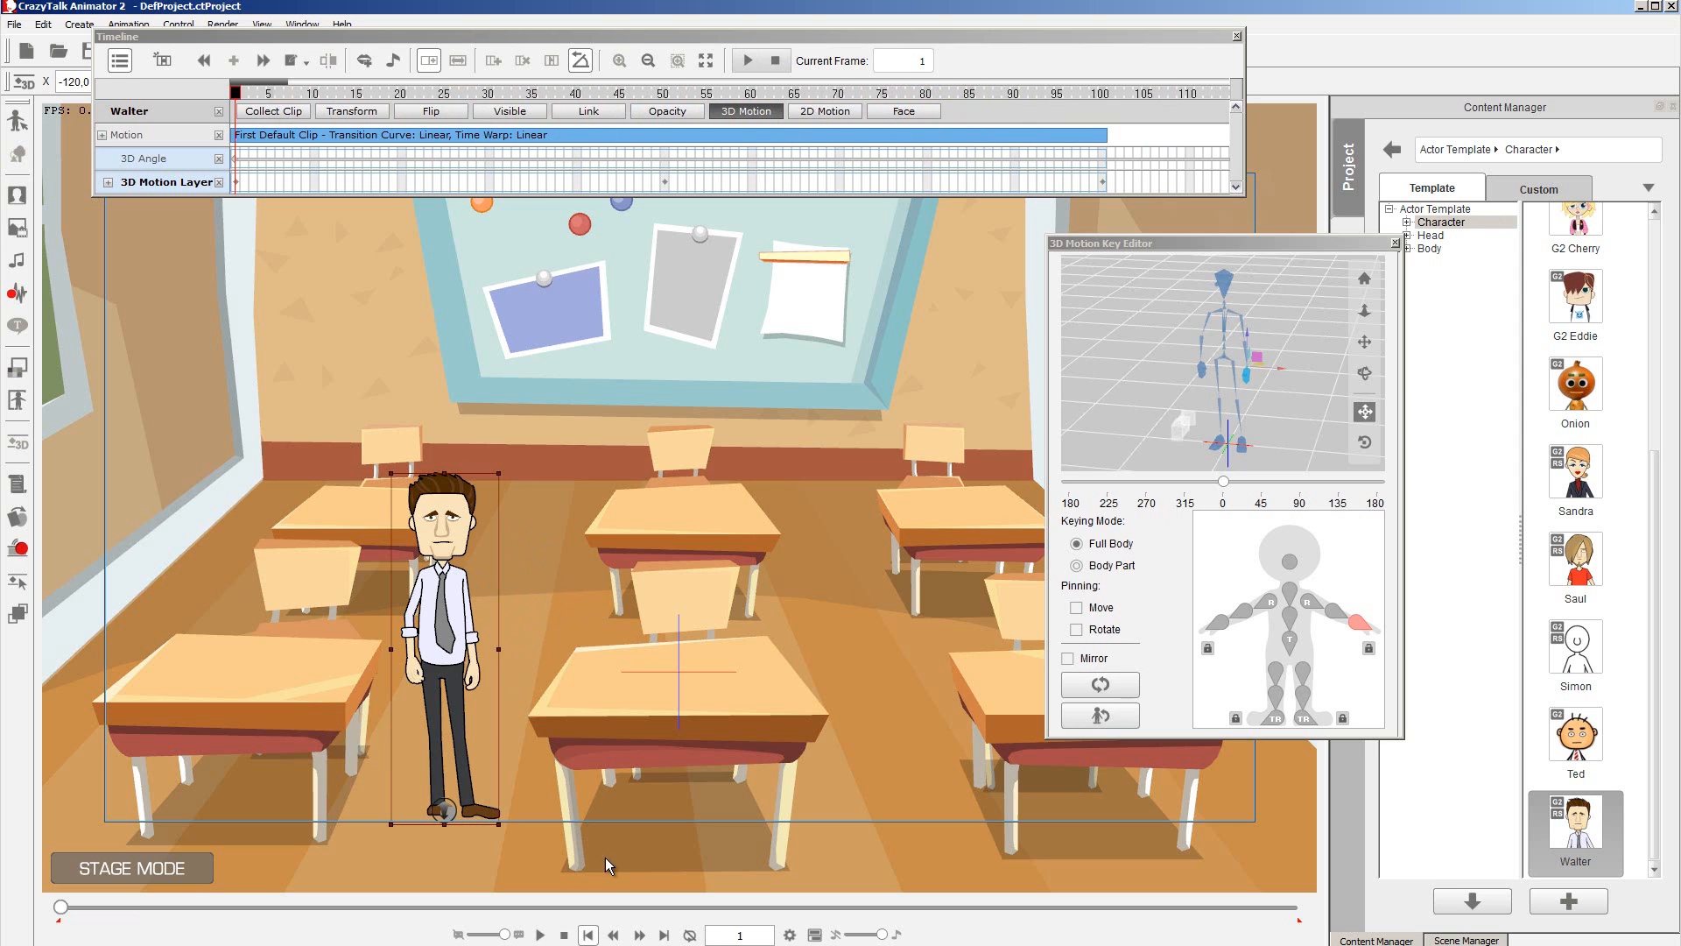
pyautogui.click(780, 63)
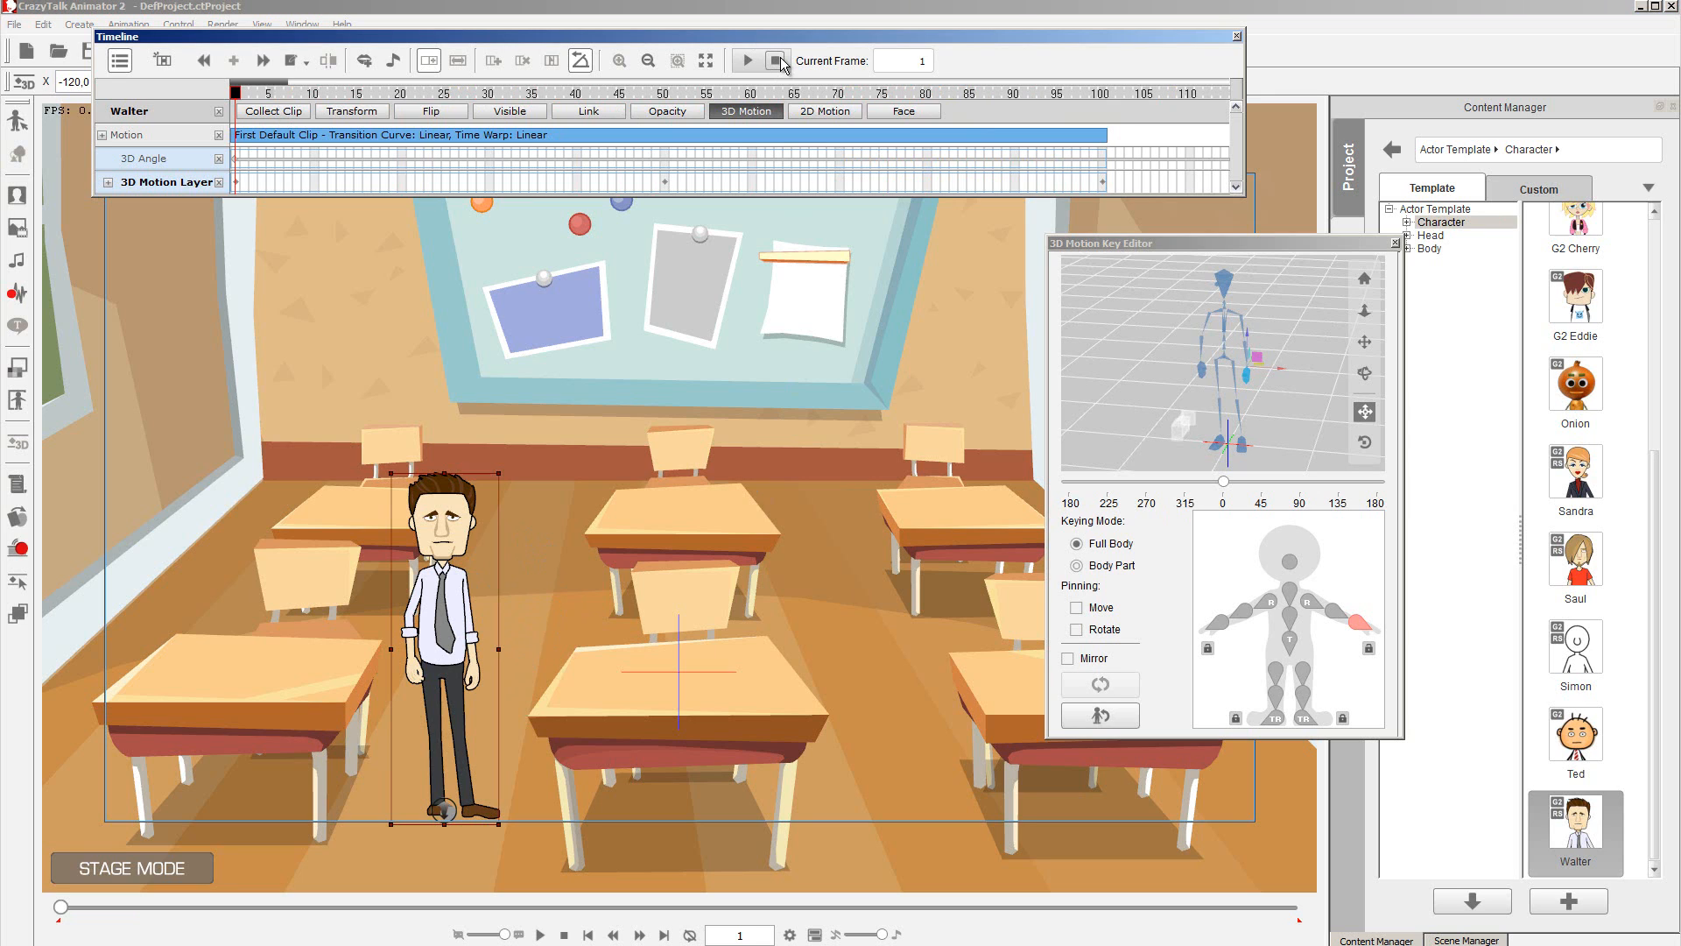
pyautogui.click(746, 61)
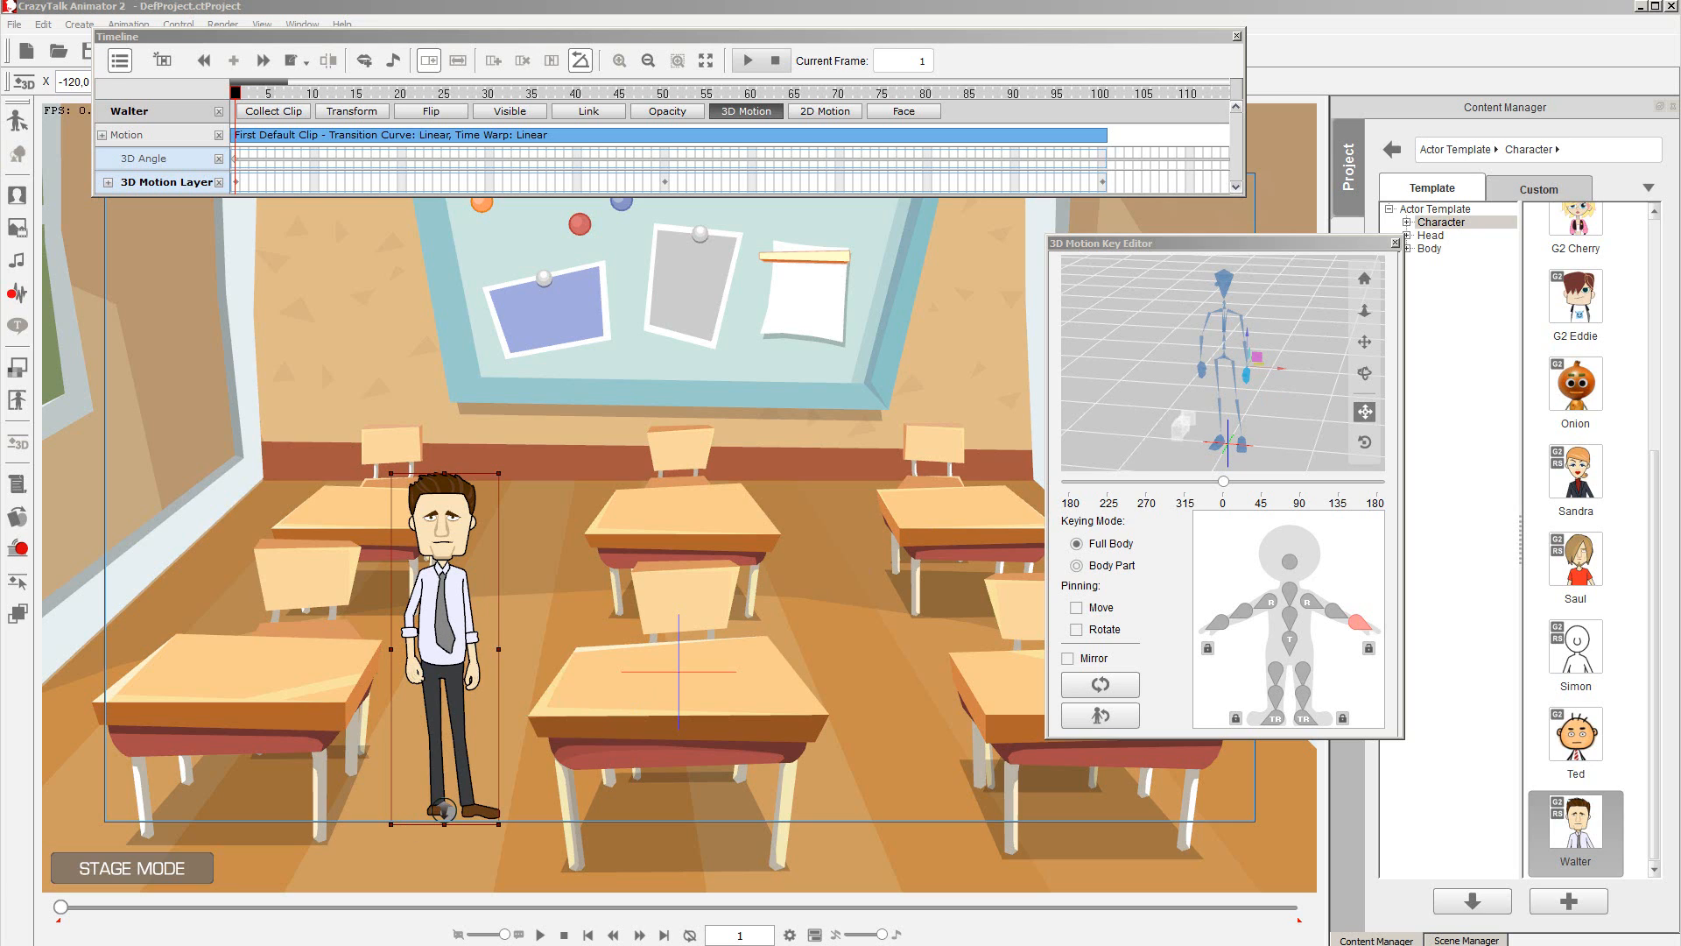
pyautogui.click(589, 935)
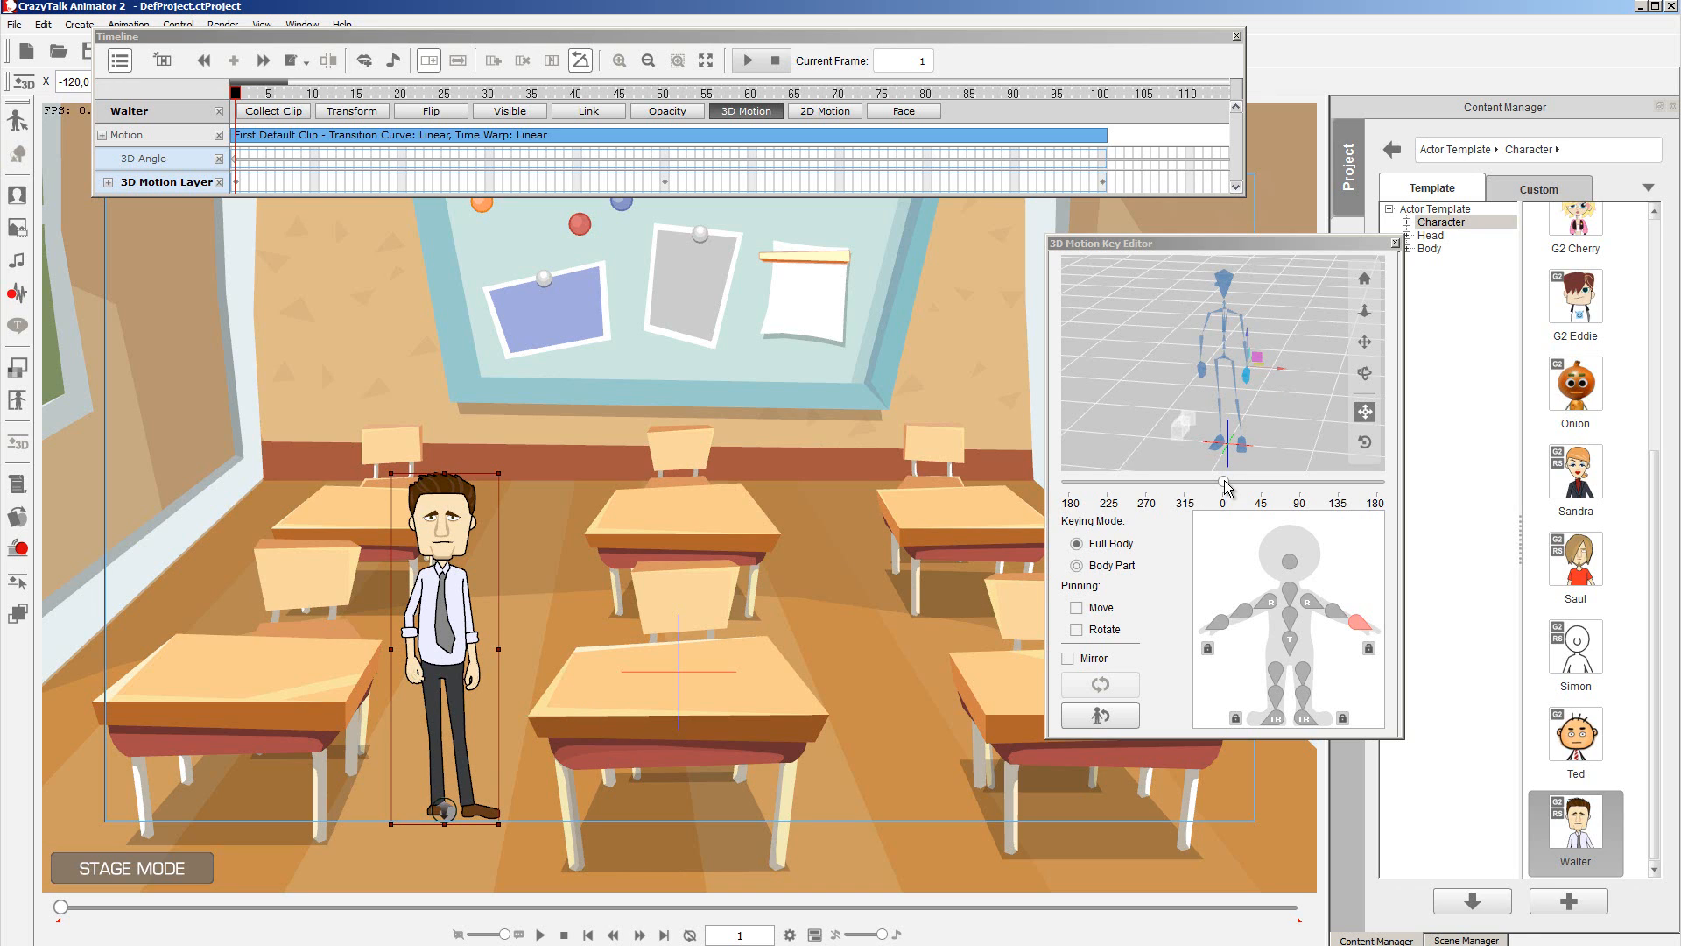
# Turn Walter's 3D angle to 45 at frame 50 and to 90 at frame 100.
pyautogui.click(663, 94)
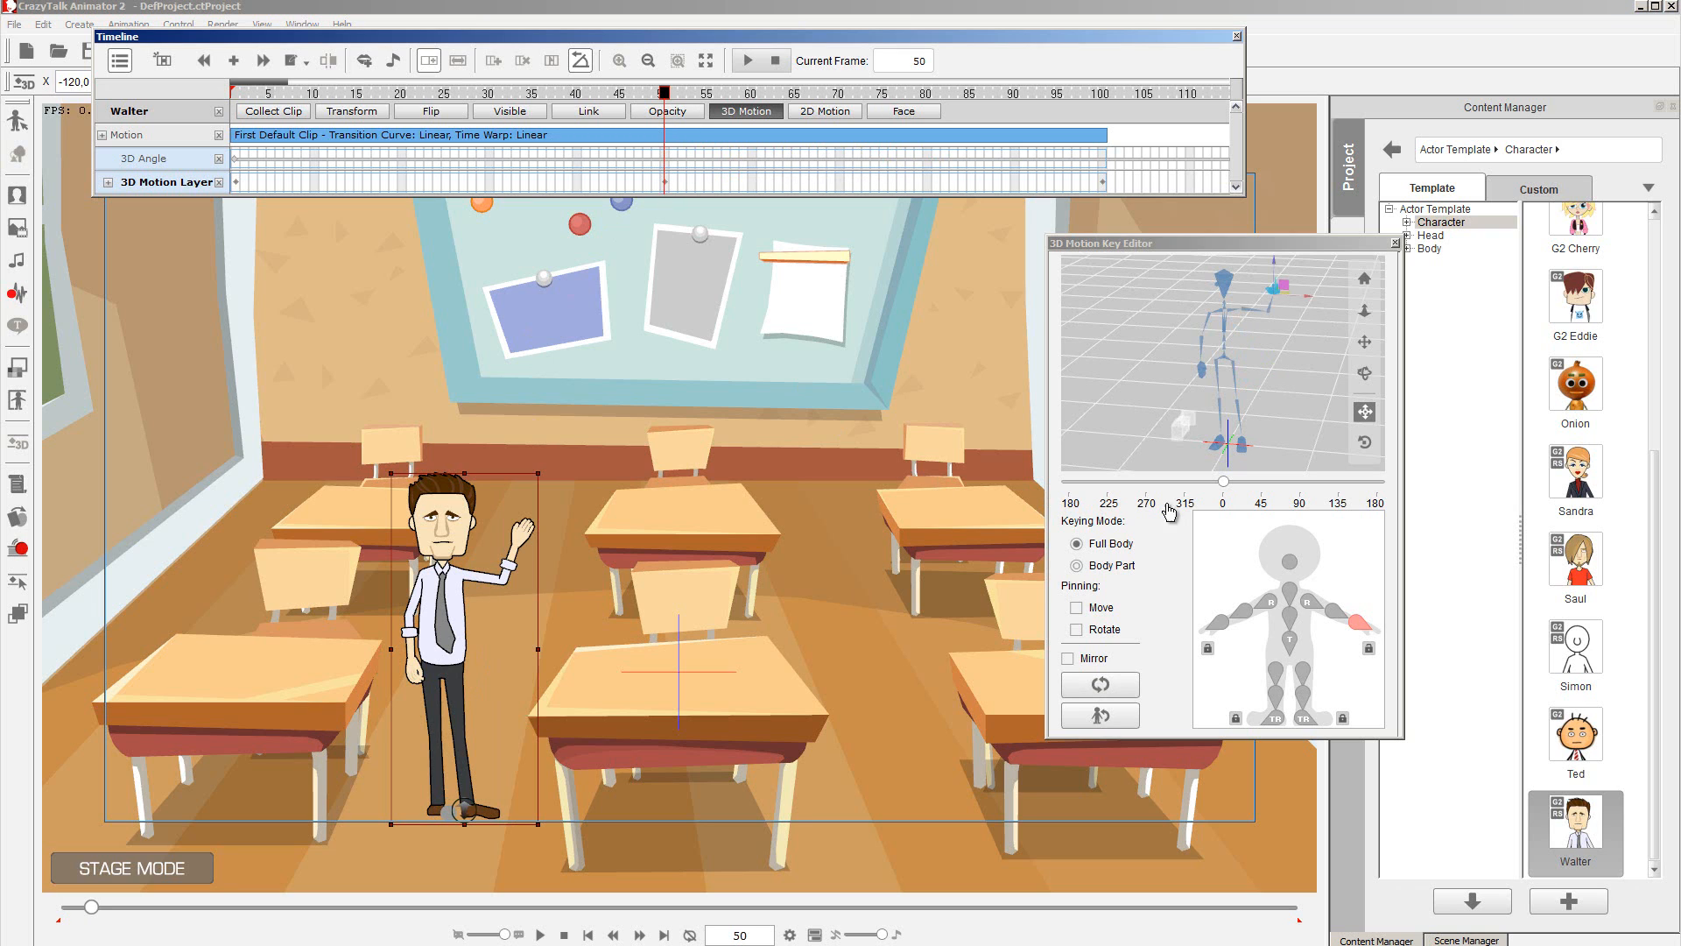
pyautogui.click(1263, 483)
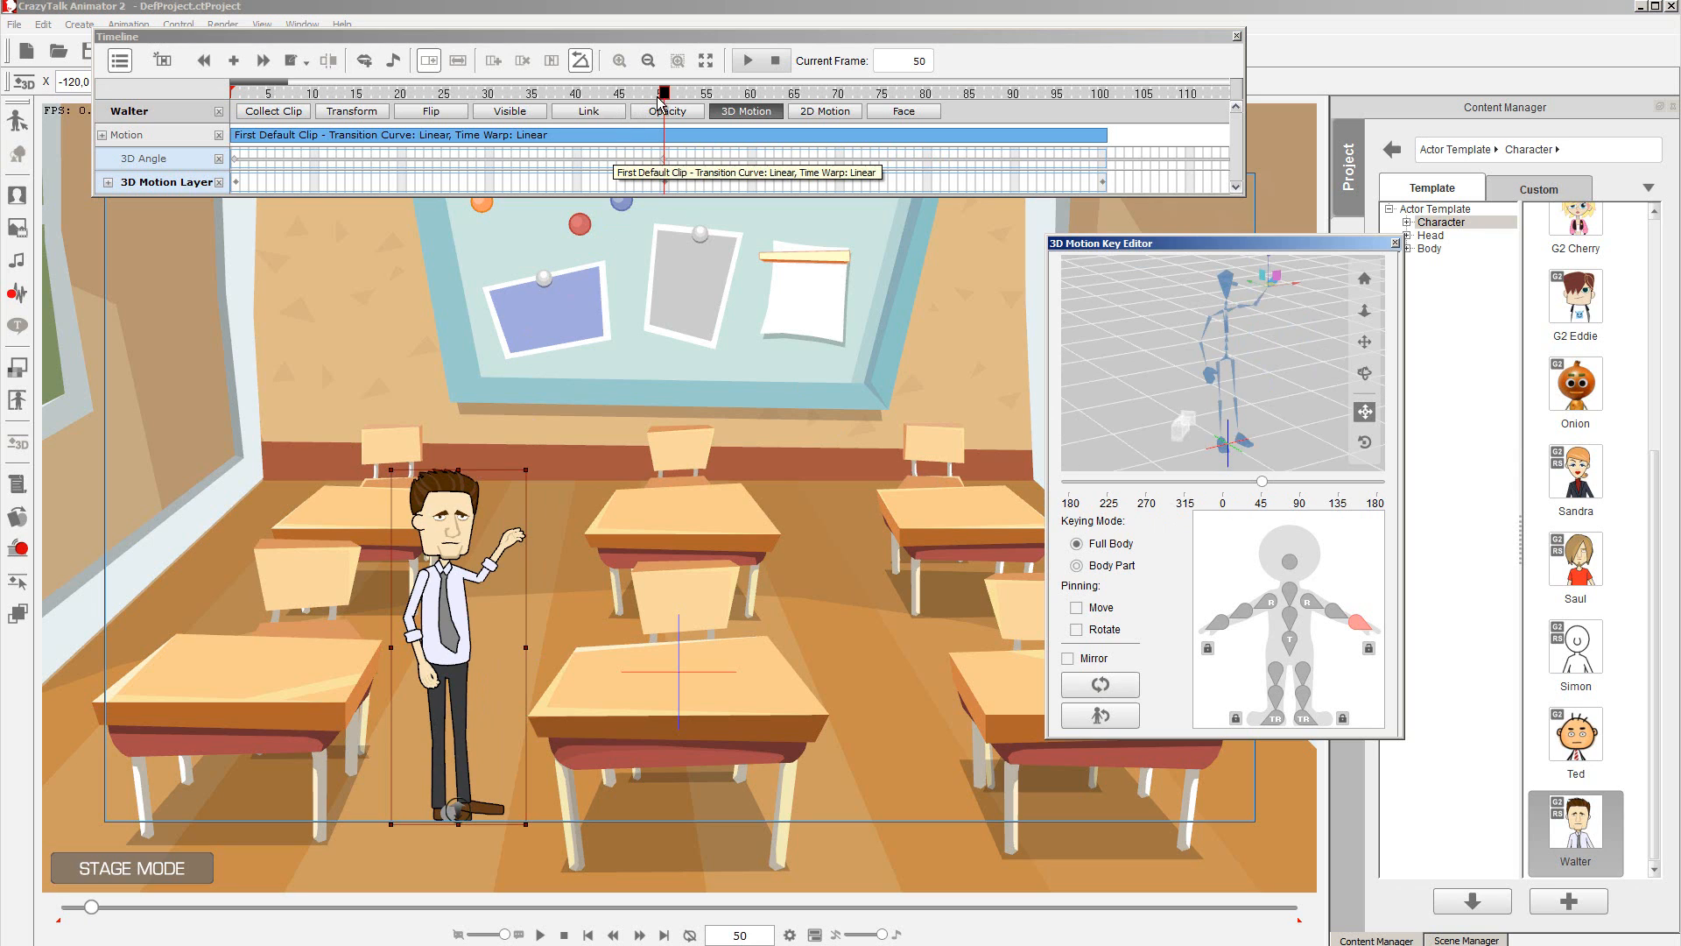
pyautogui.moveTo(665, 94); pyautogui.dragTo(1102, 123)
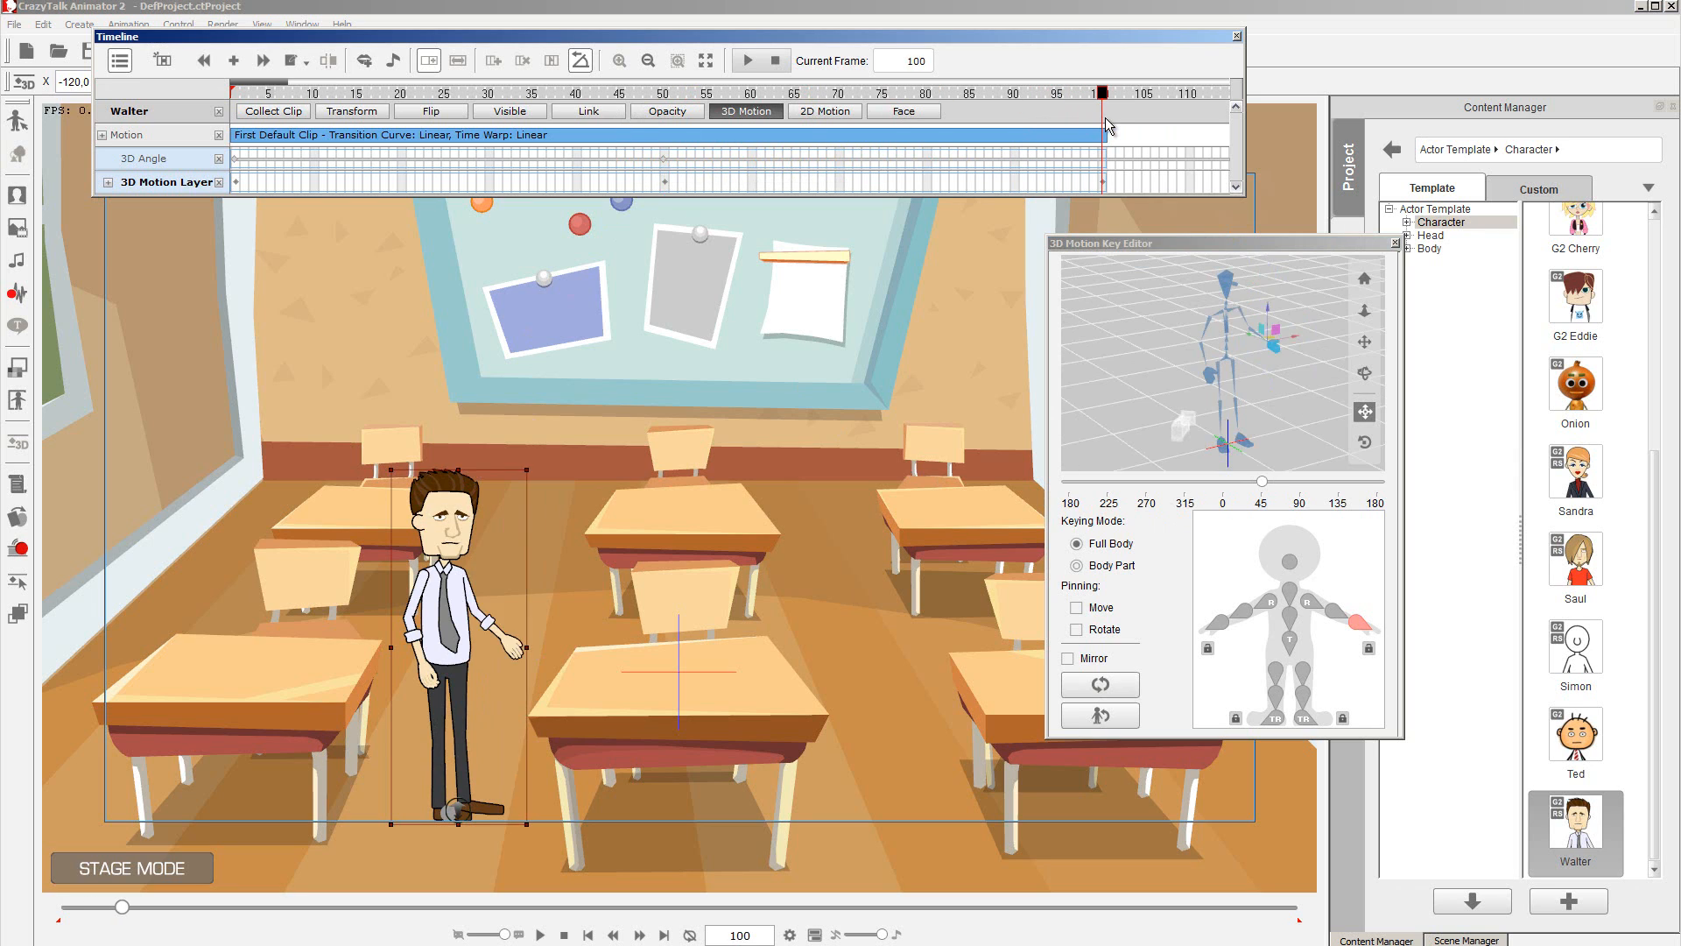
pyautogui.click(1302, 482)
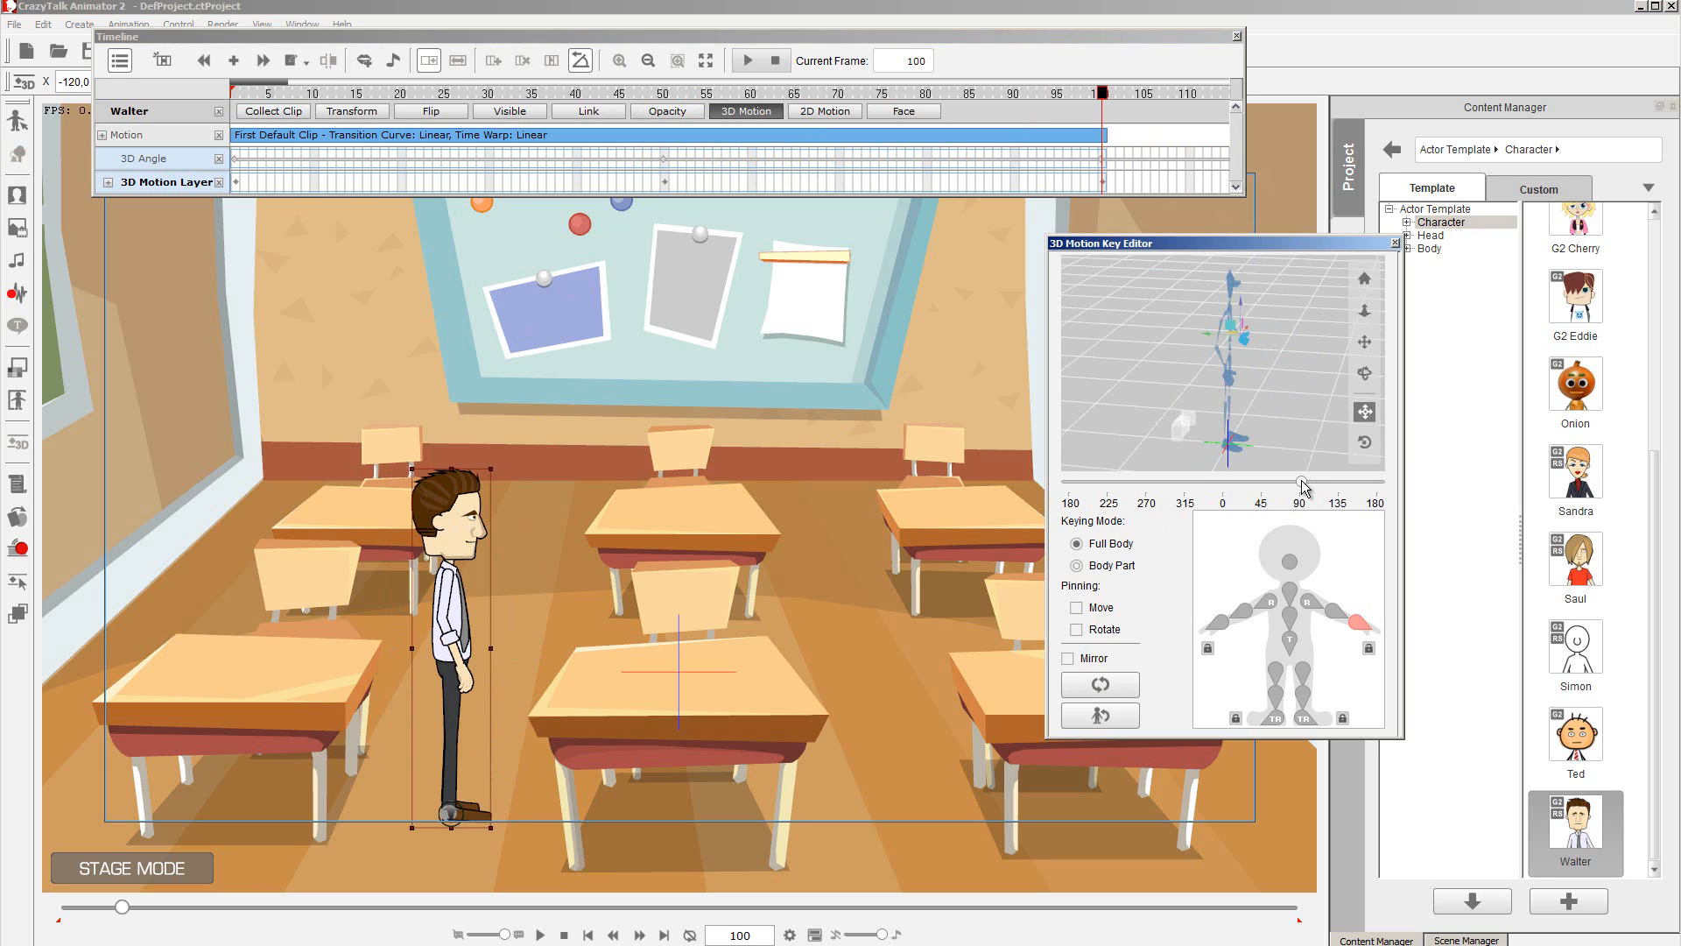
# Play the animation from the start to review the arm movement combined with the body turn.
pyautogui.click(775, 63)
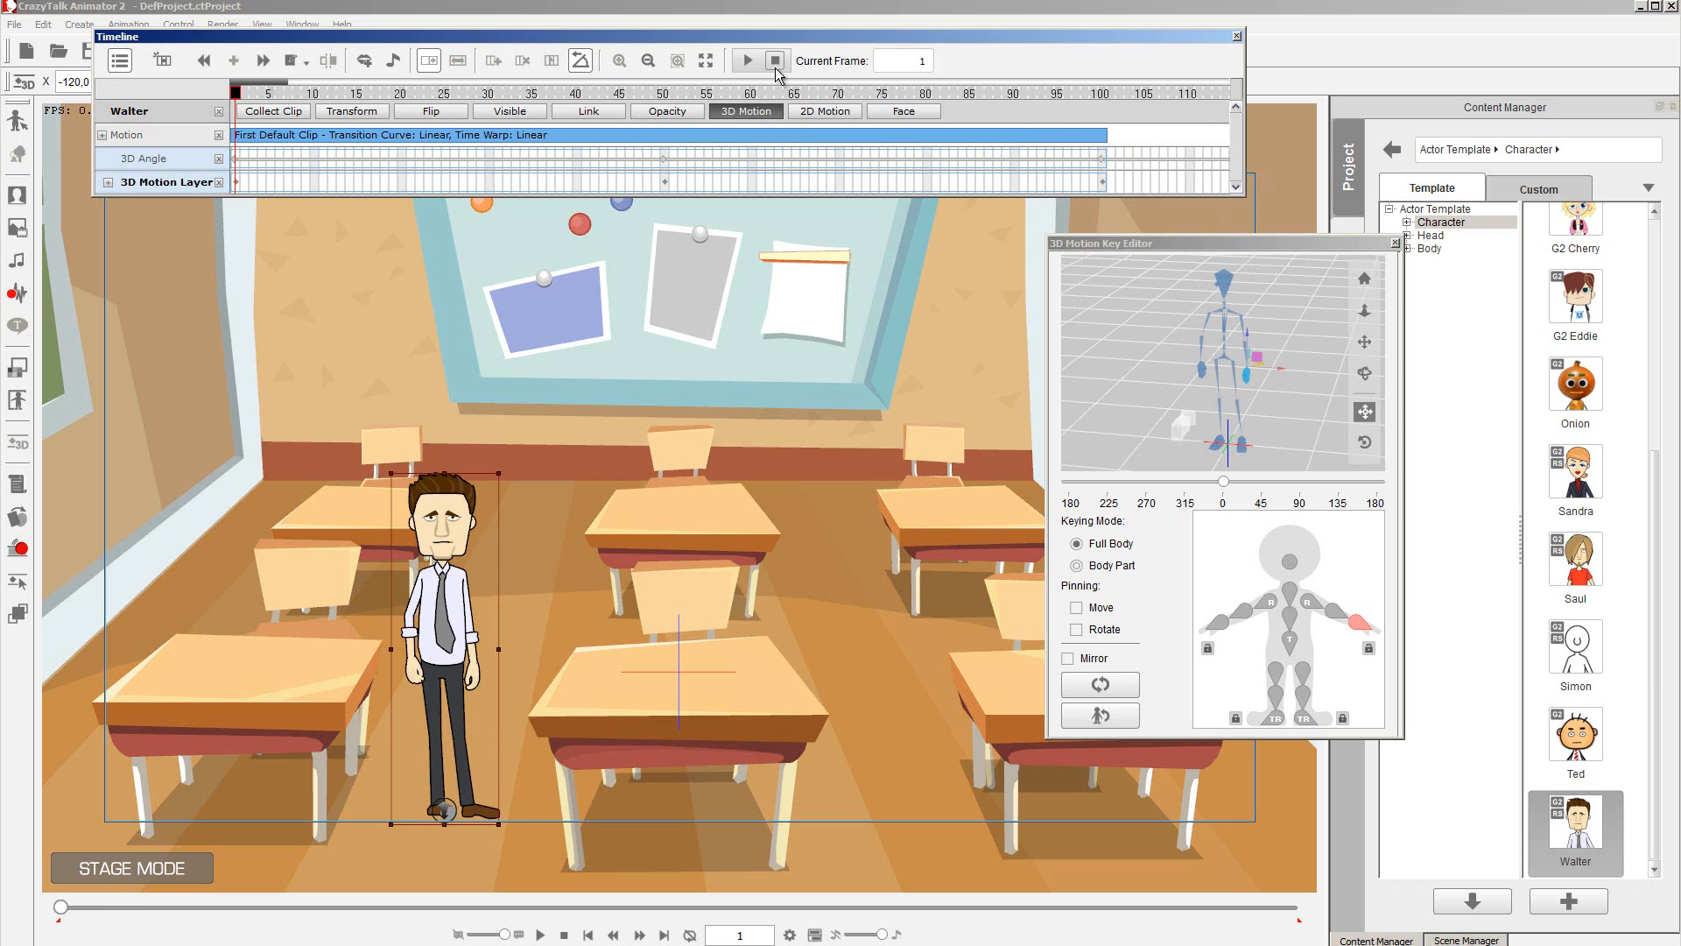
pyautogui.click(746, 62)
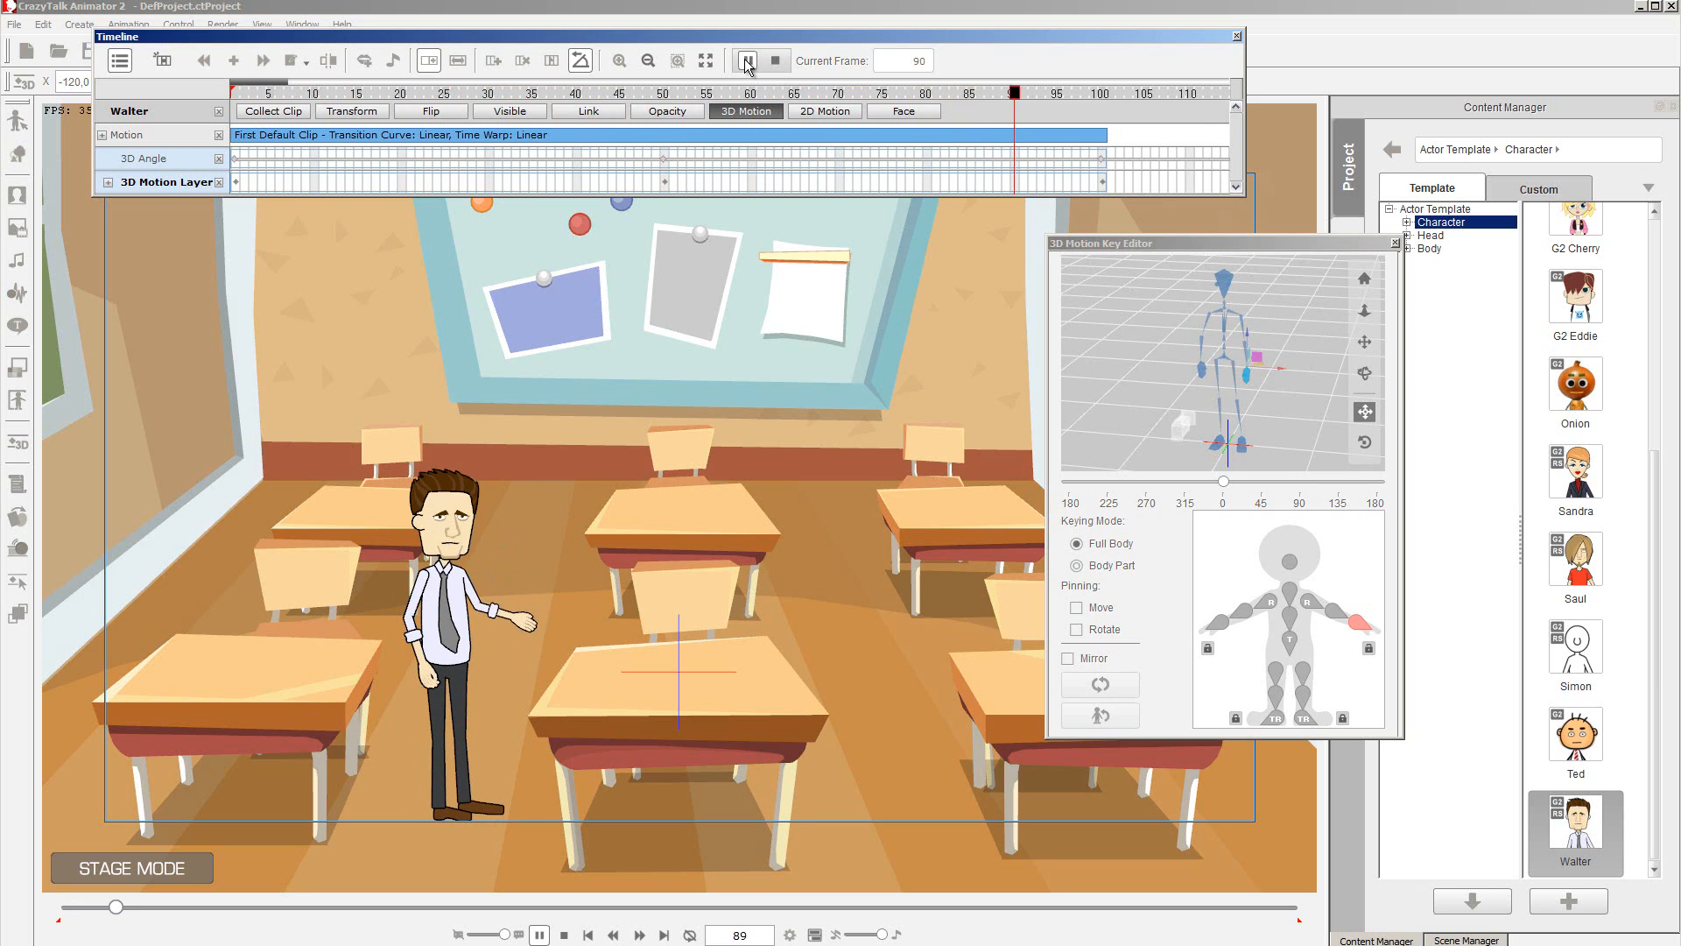
# Pause the playback and place a fresh Walter character on the stage between the front left and middle desks.
pyautogui.click(747, 67)
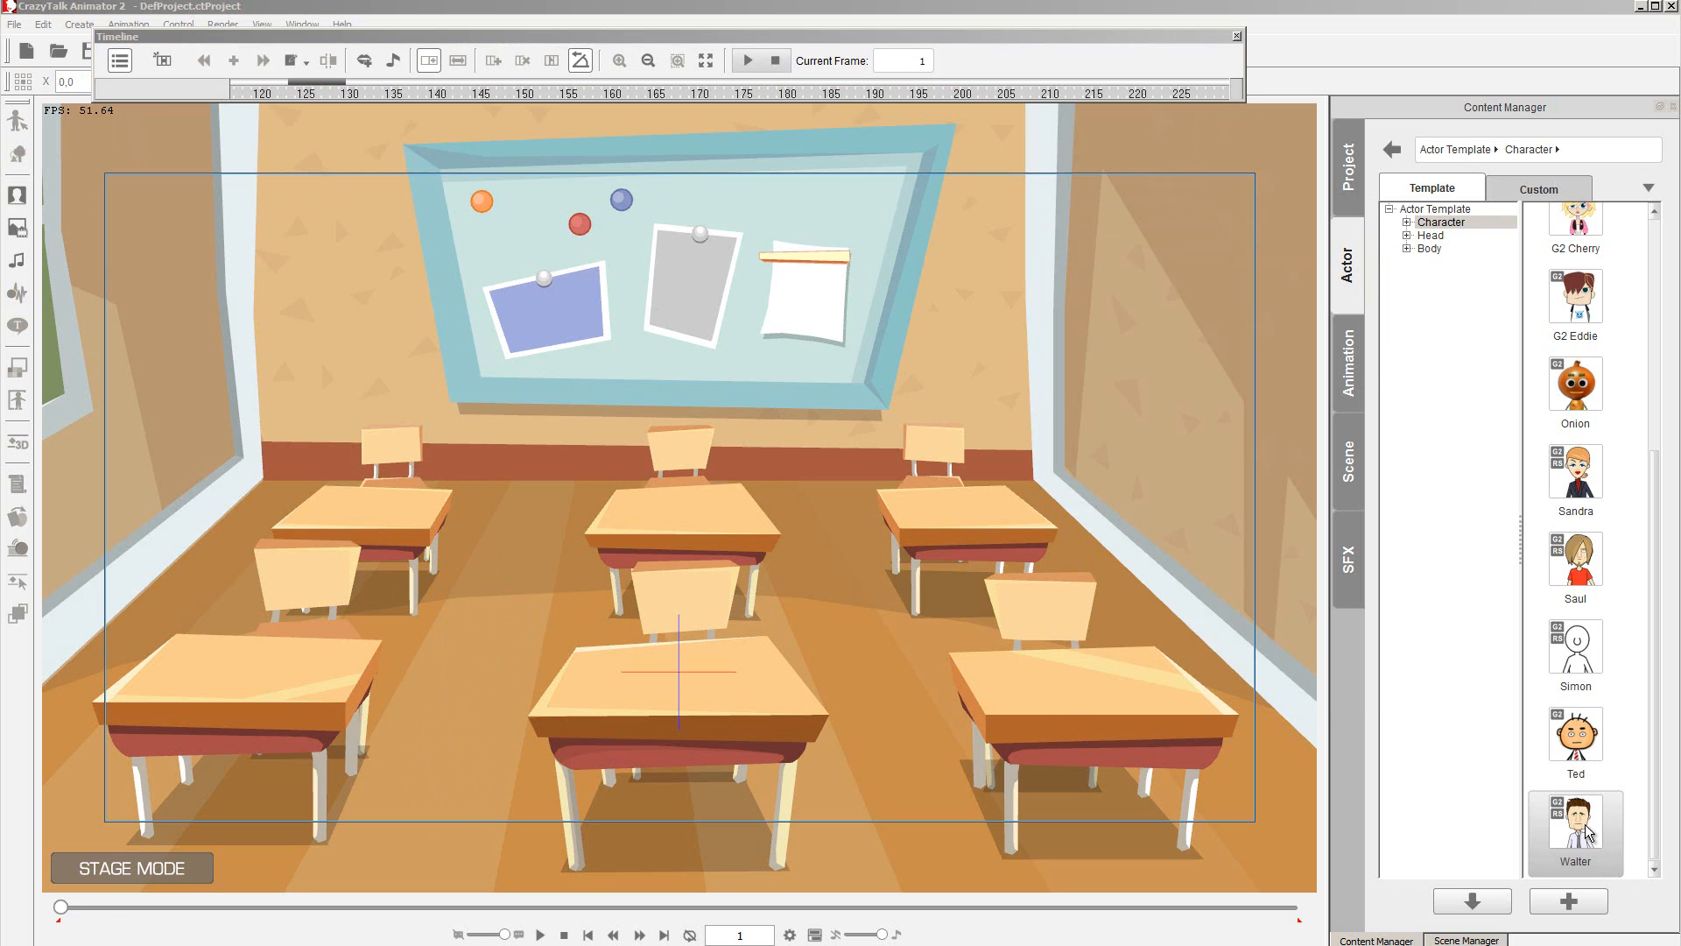
pyautogui.moveTo(1590, 831); pyautogui.dragTo(420, 680)
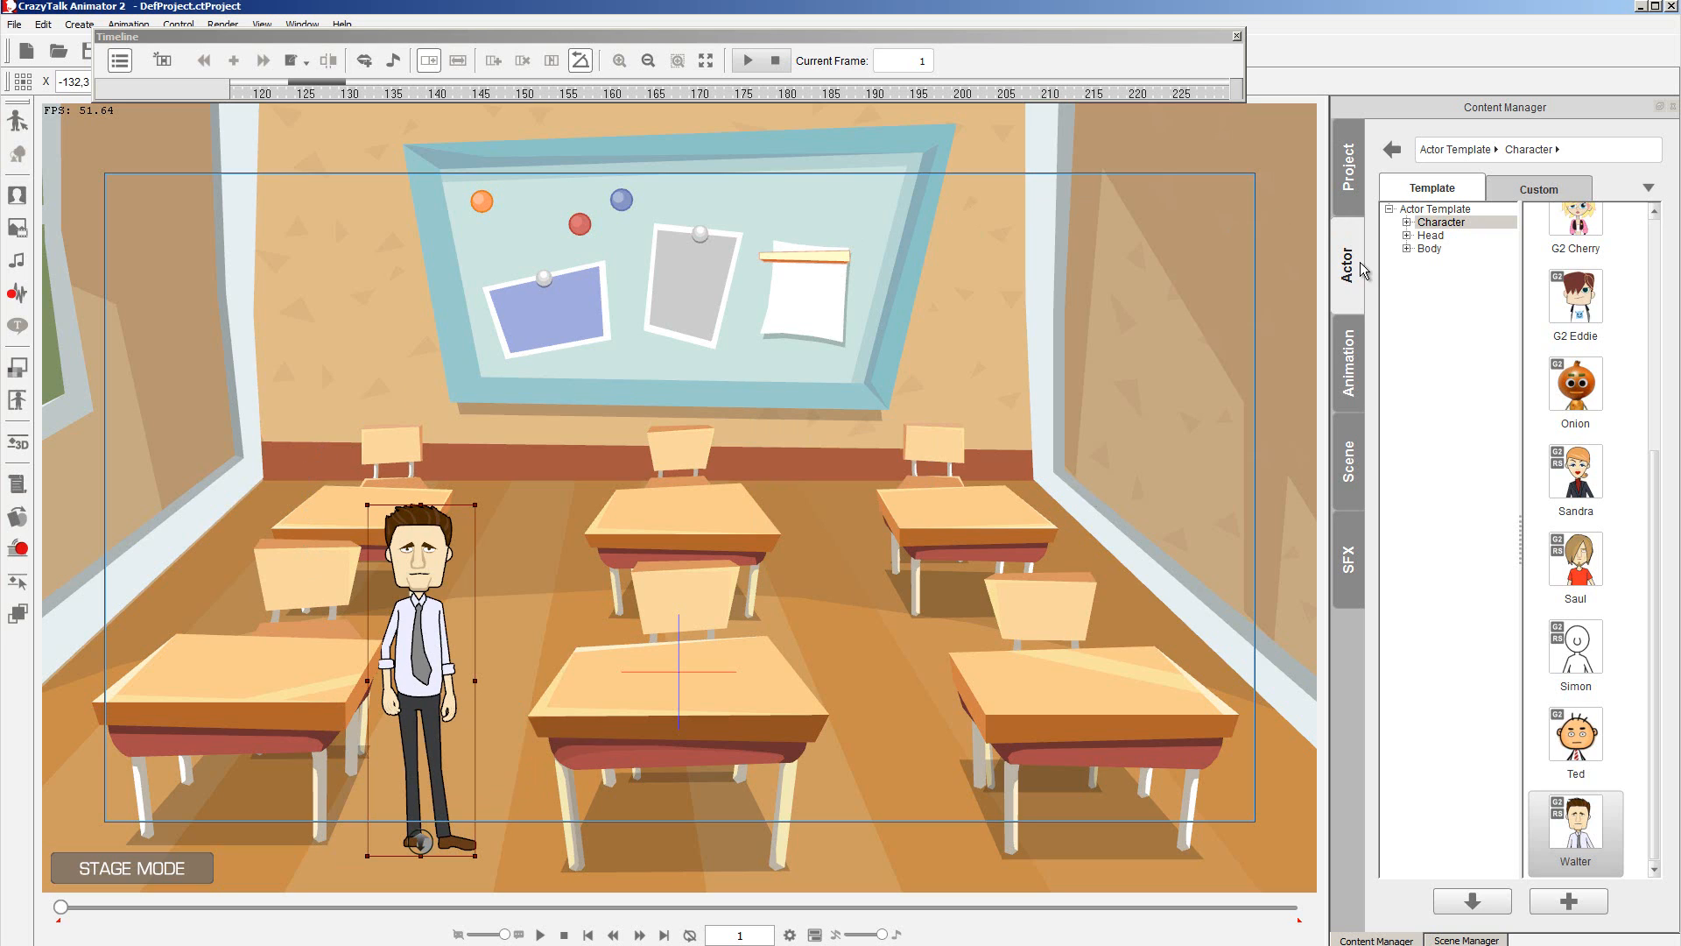
# Browse the 3D motion templates, including 03_Talk, and apply the Walk_Male motion from 01_Move to Walter.
pyautogui.click(1347, 358)
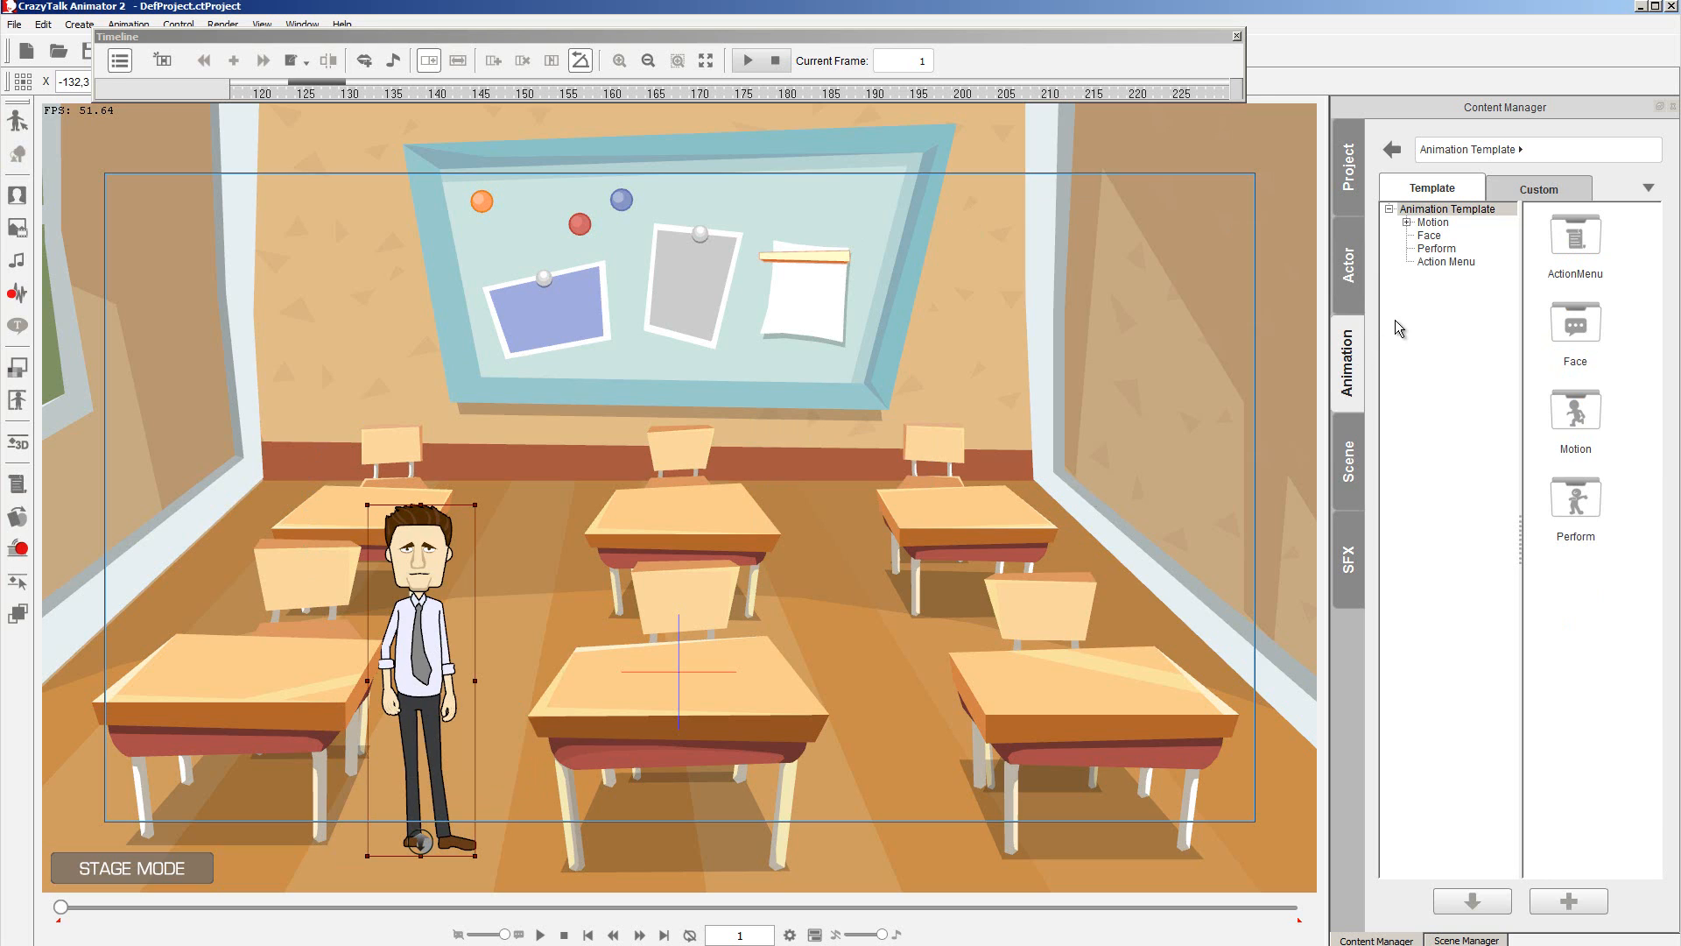
pyautogui.click(1429, 223)
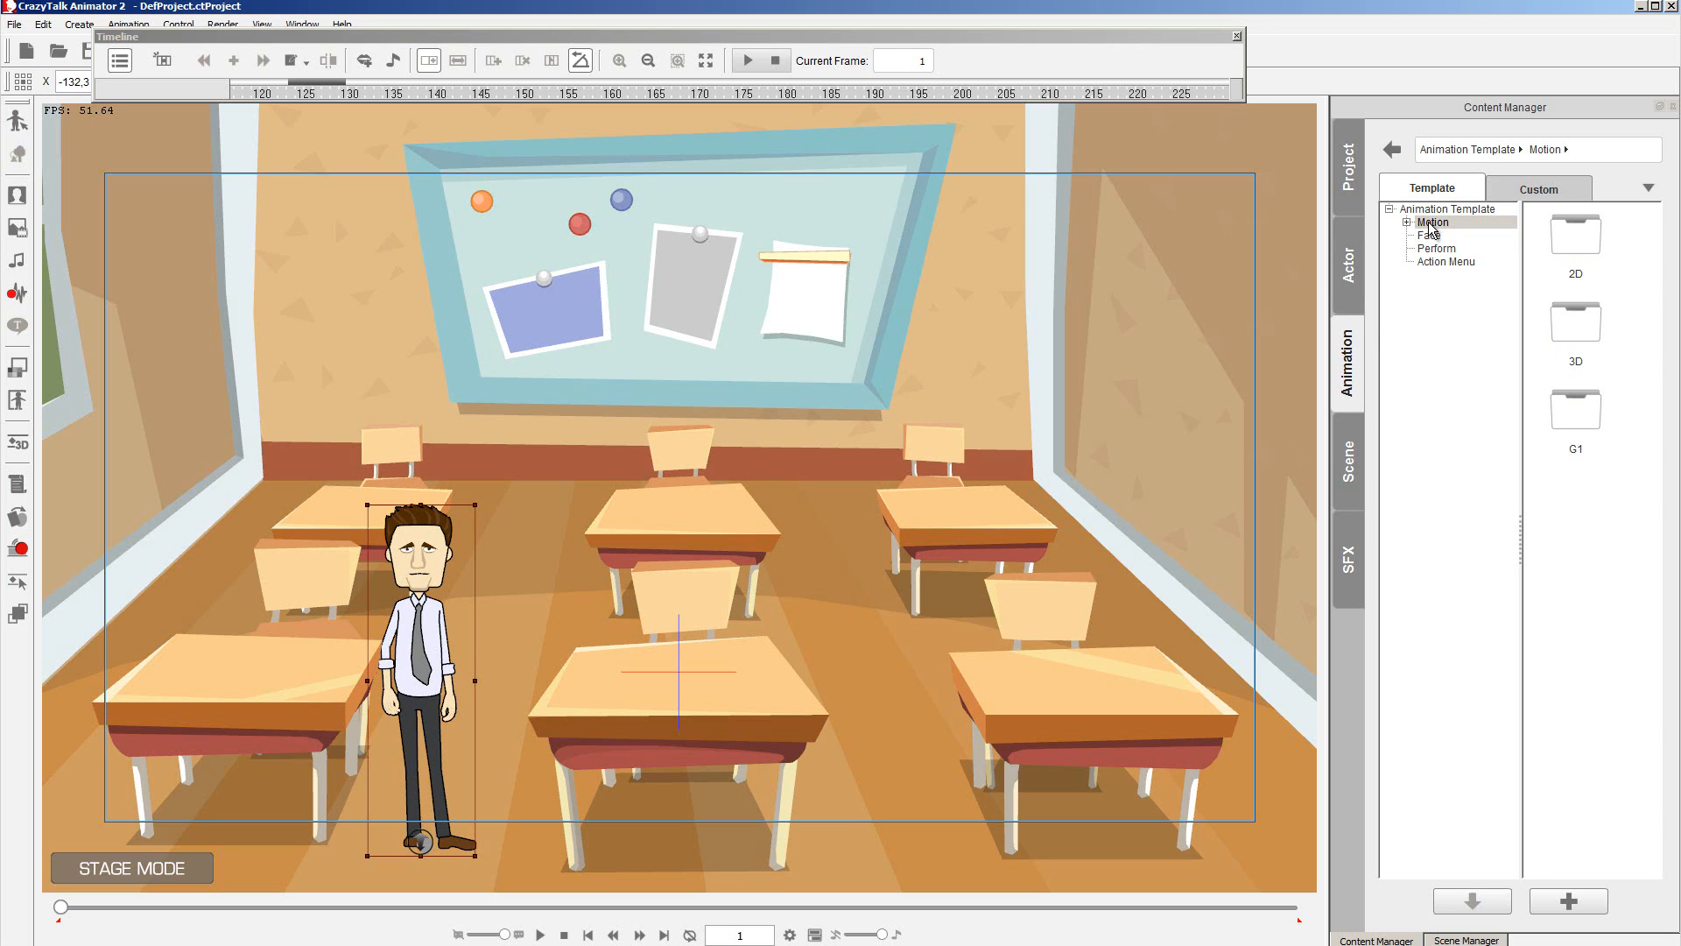
pyautogui.doubleClick(1590, 321)
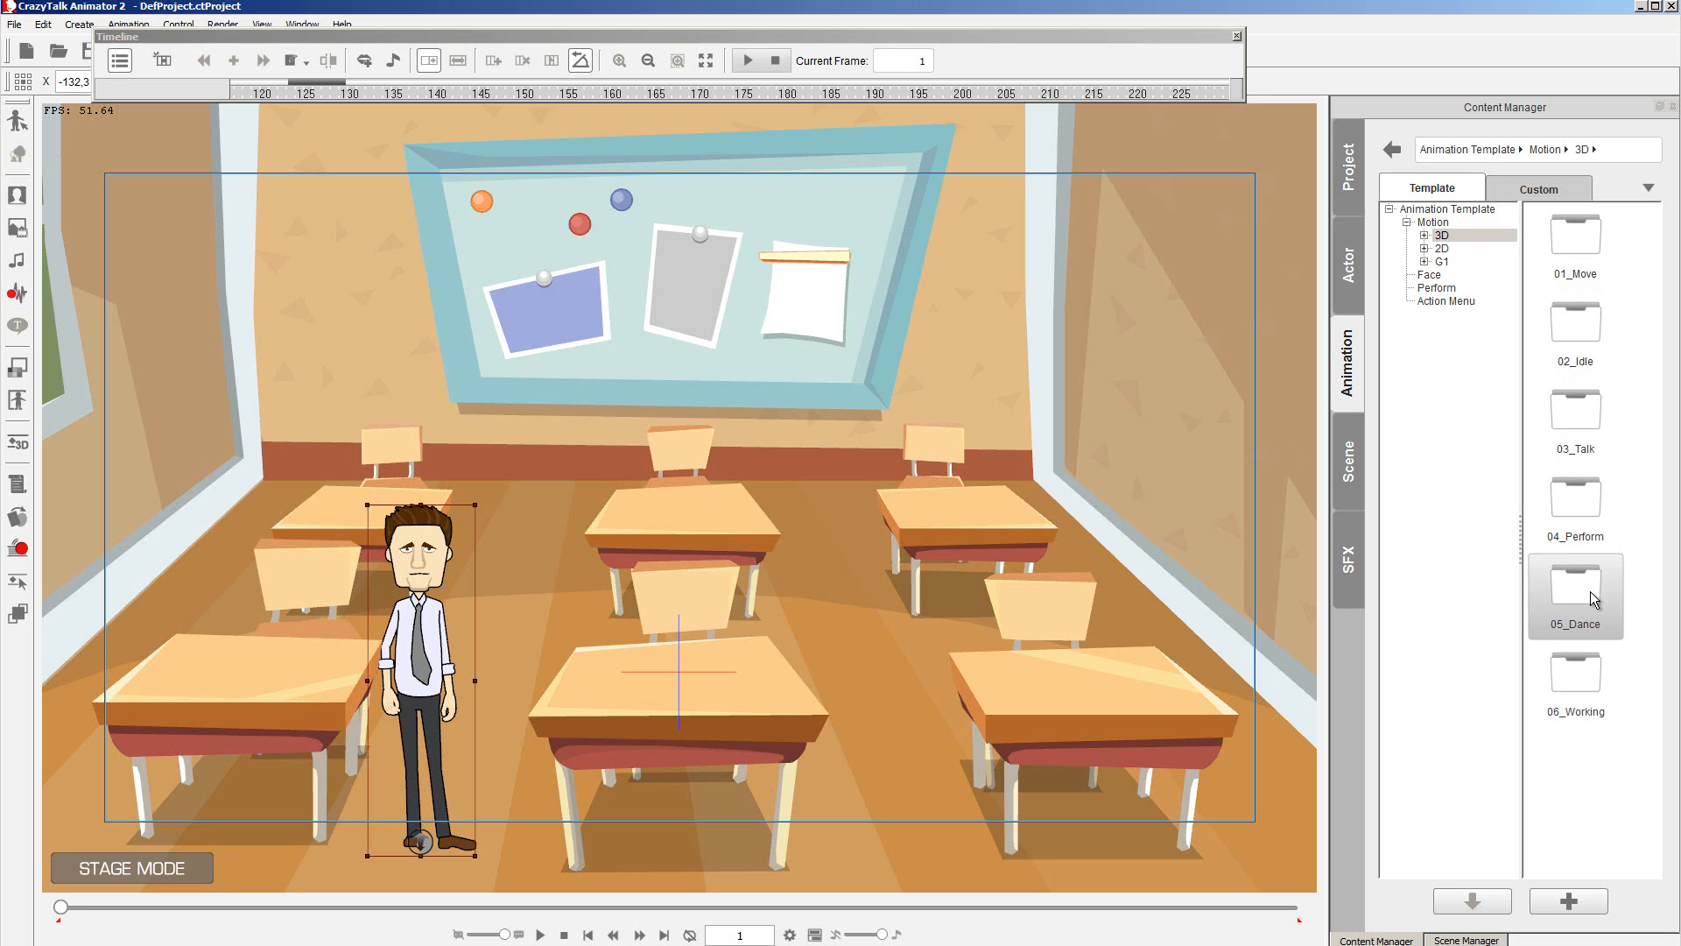
pyautogui.doubleClick(1589, 424)
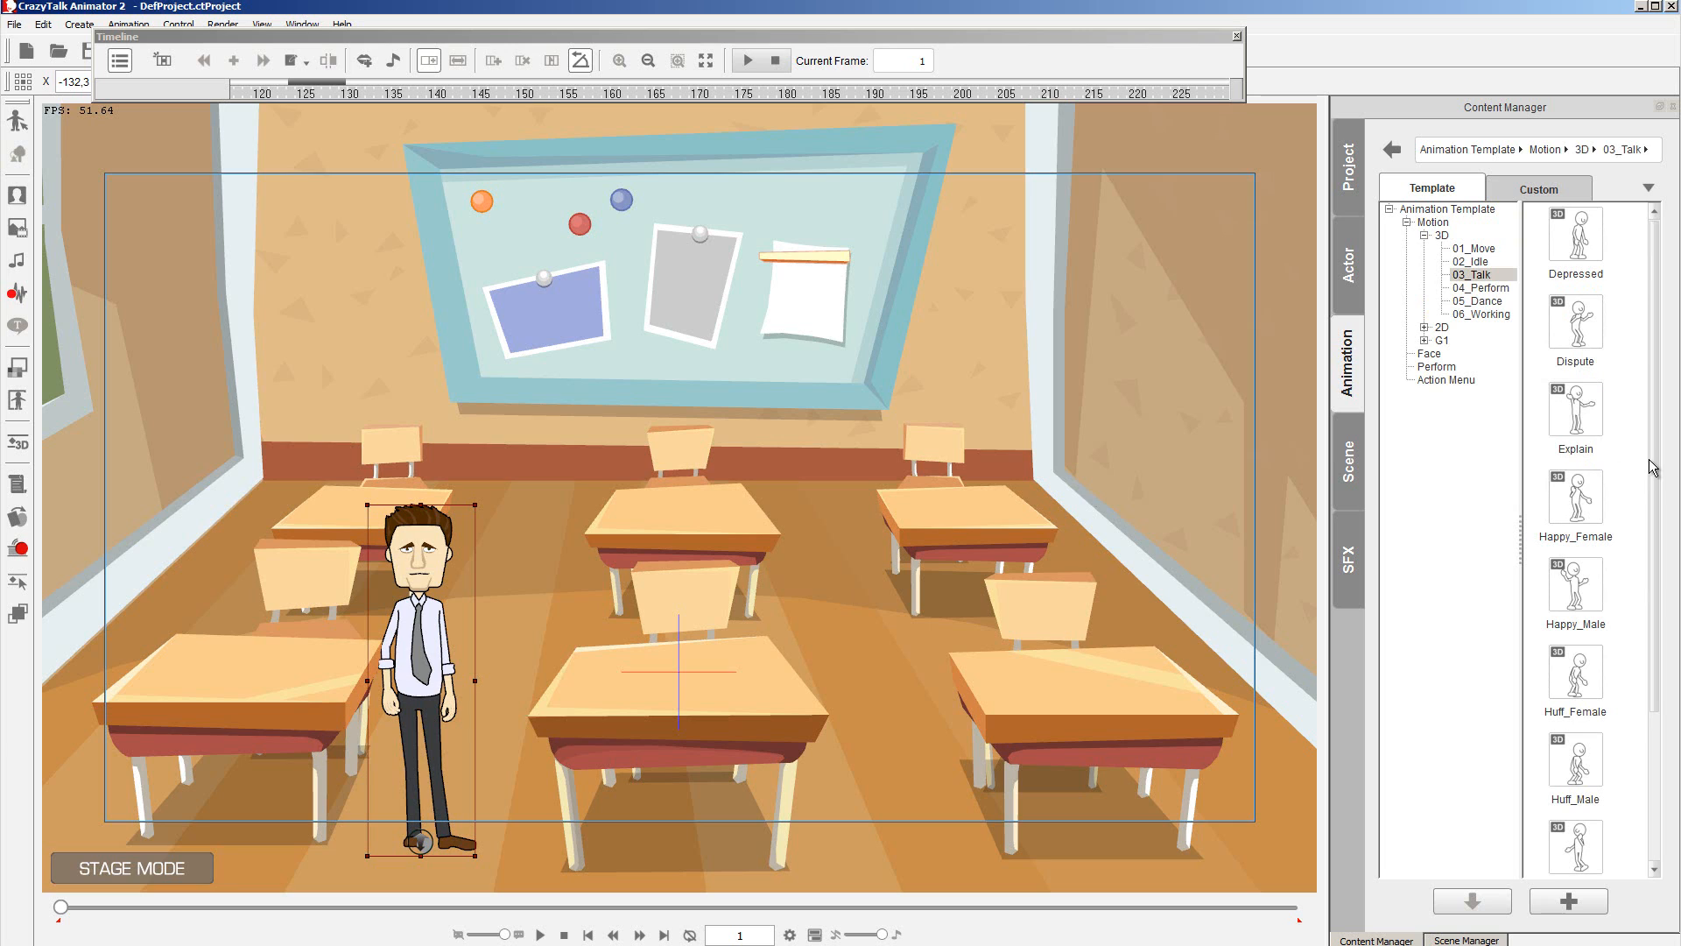
pyautogui.moveTo(1652, 465); pyautogui.dragTo(1658, 648)
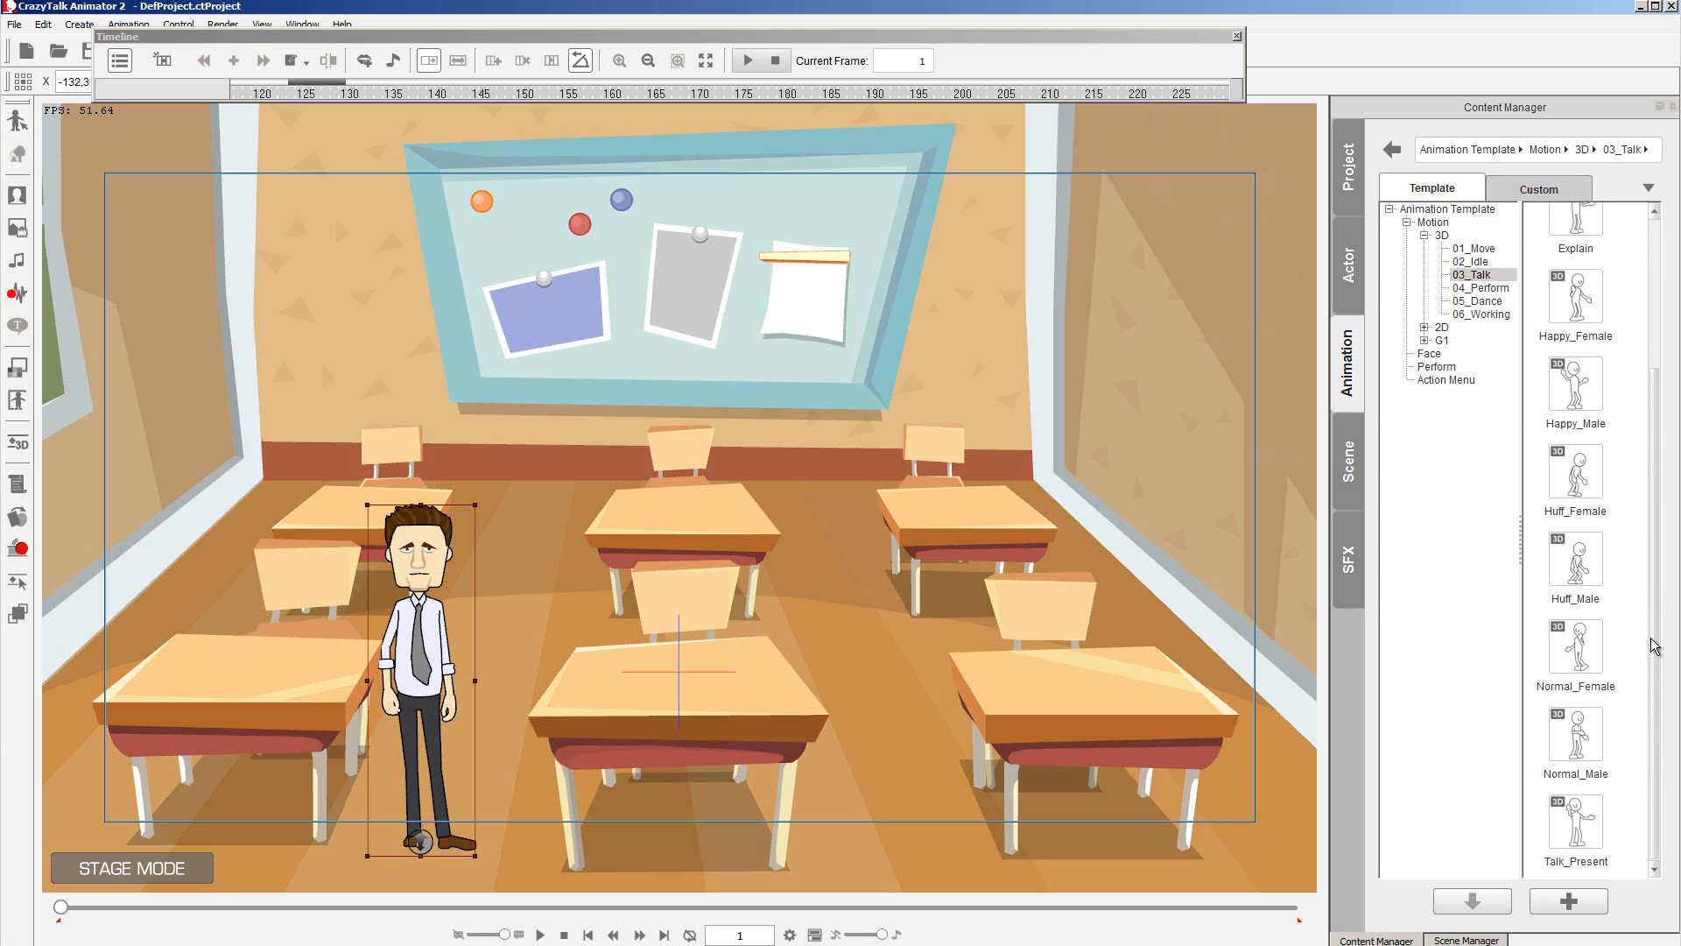
pyautogui.doubleClick(1581, 742)
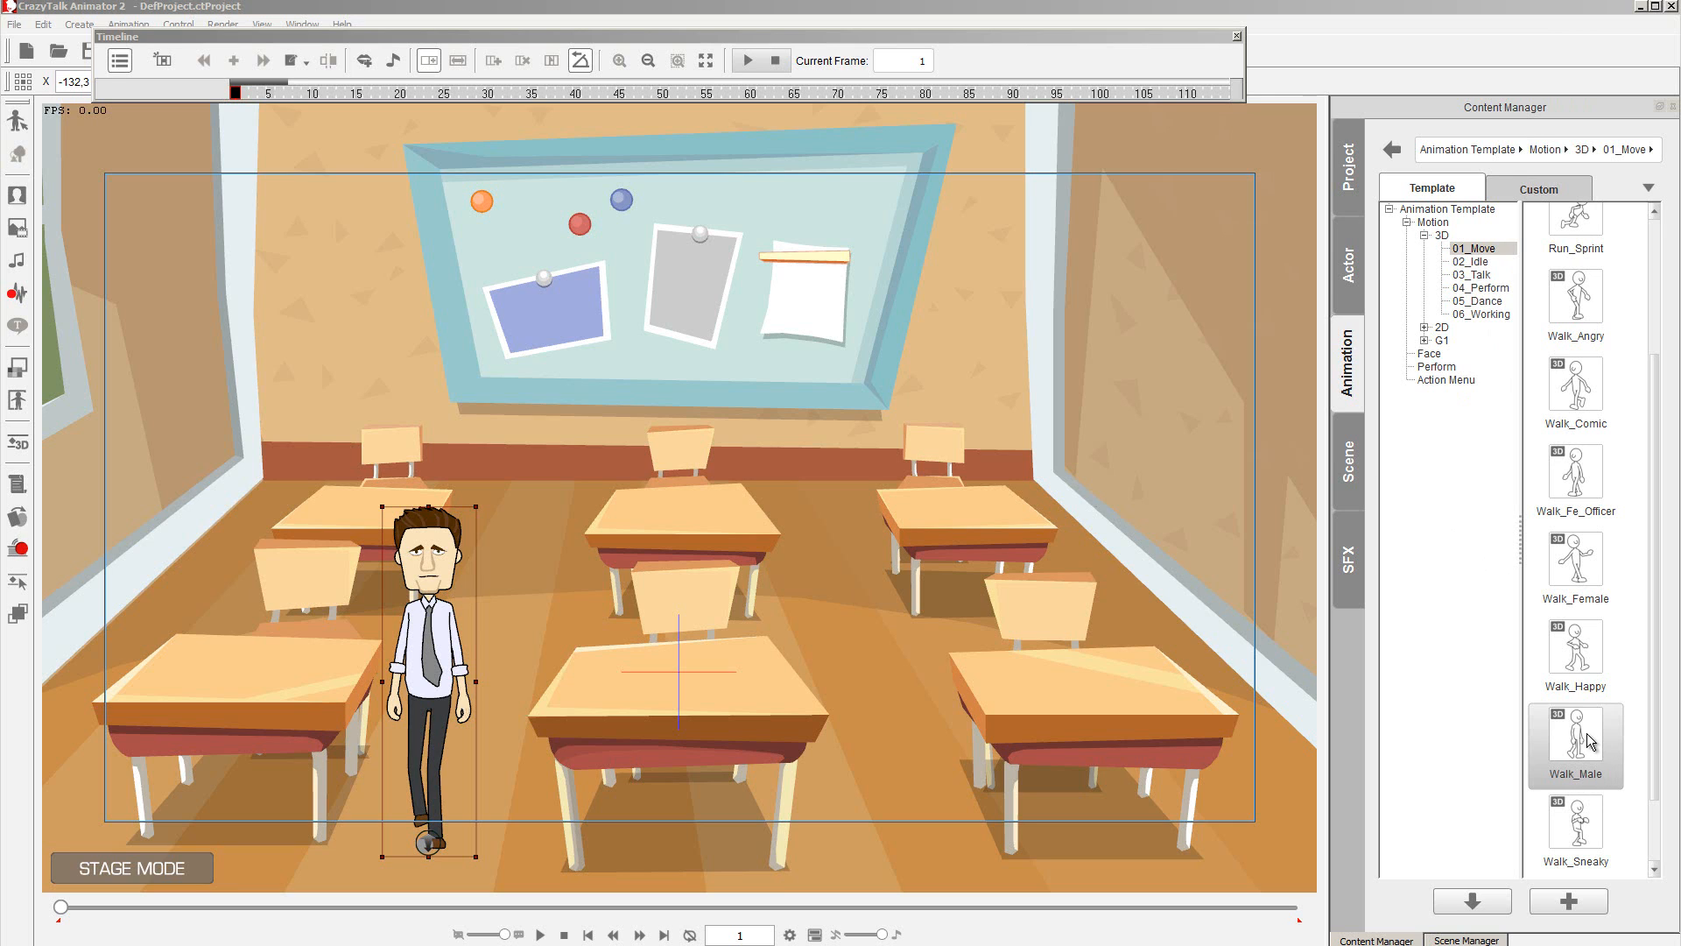
# Play Walter's walk motion twice from the first frame, stopping the playback each time.
pyautogui.click(542, 936)
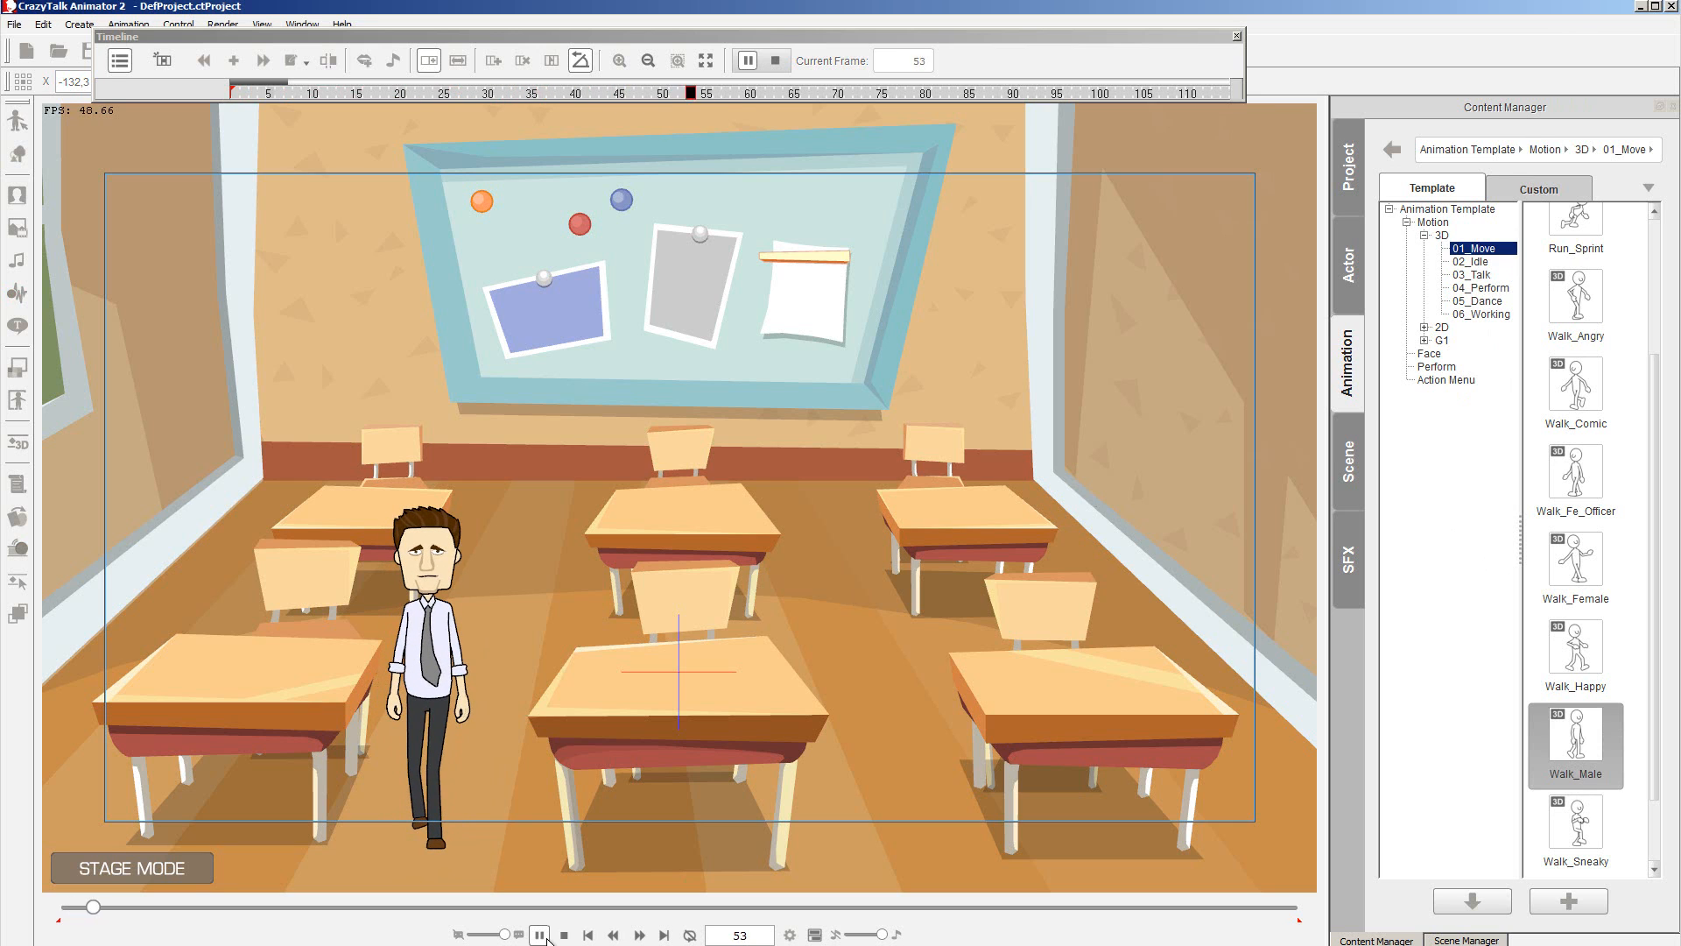
pyautogui.click(564, 936)
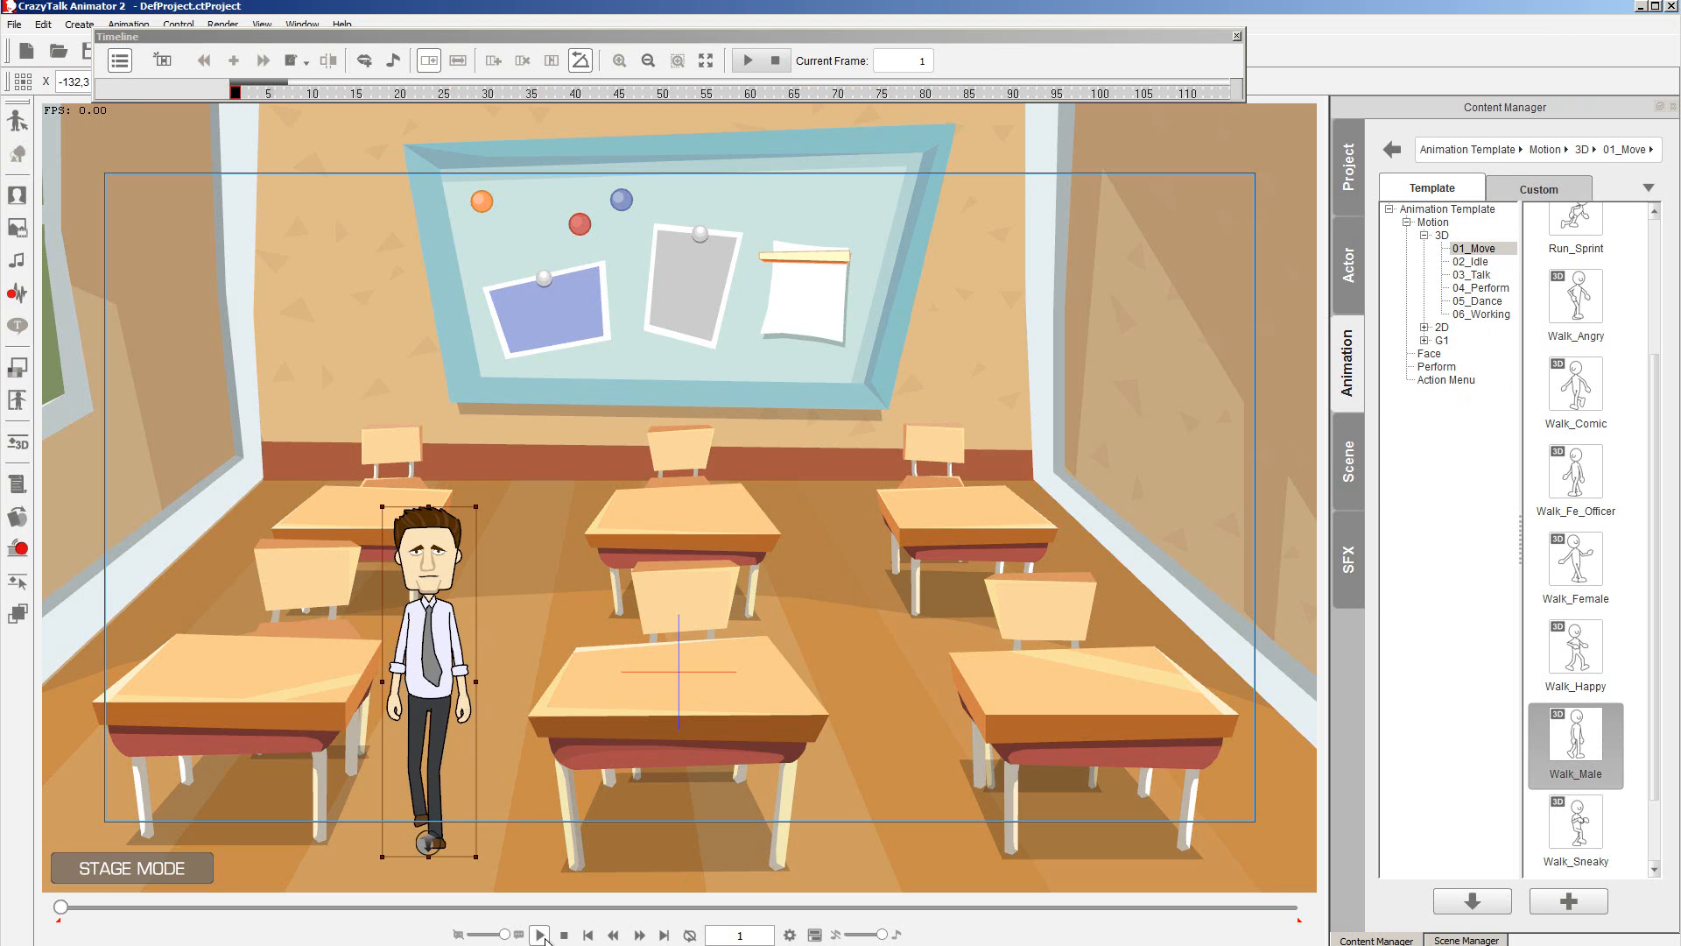
pyautogui.click(541, 935)
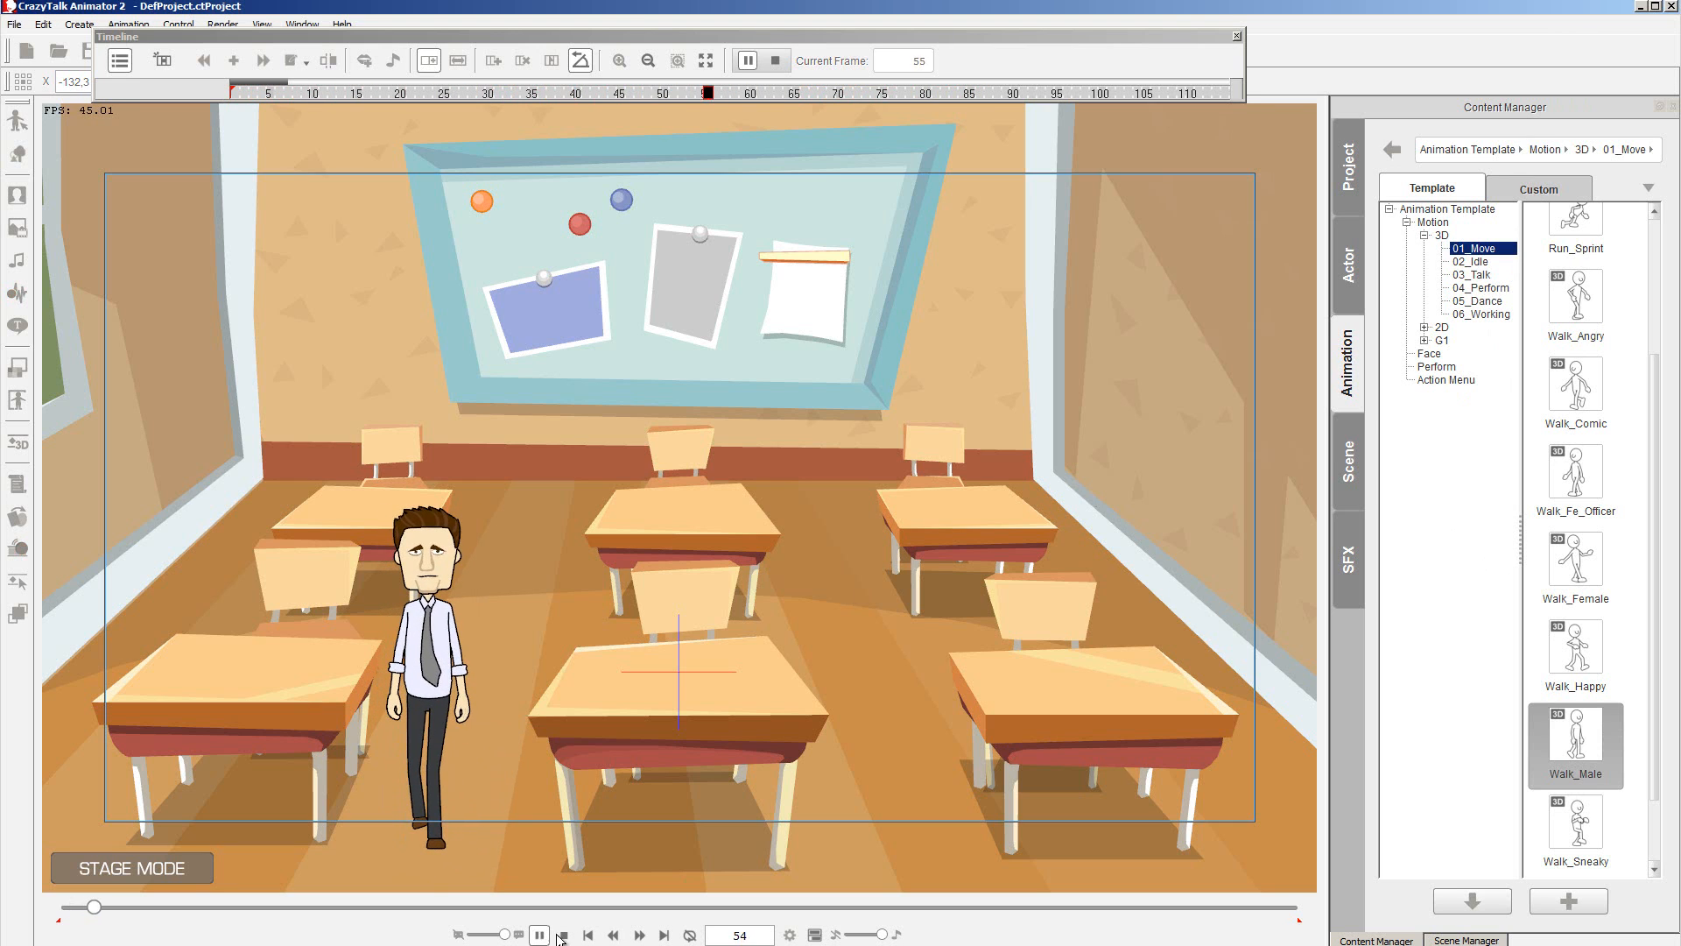
pyautogui.click(561, 936)
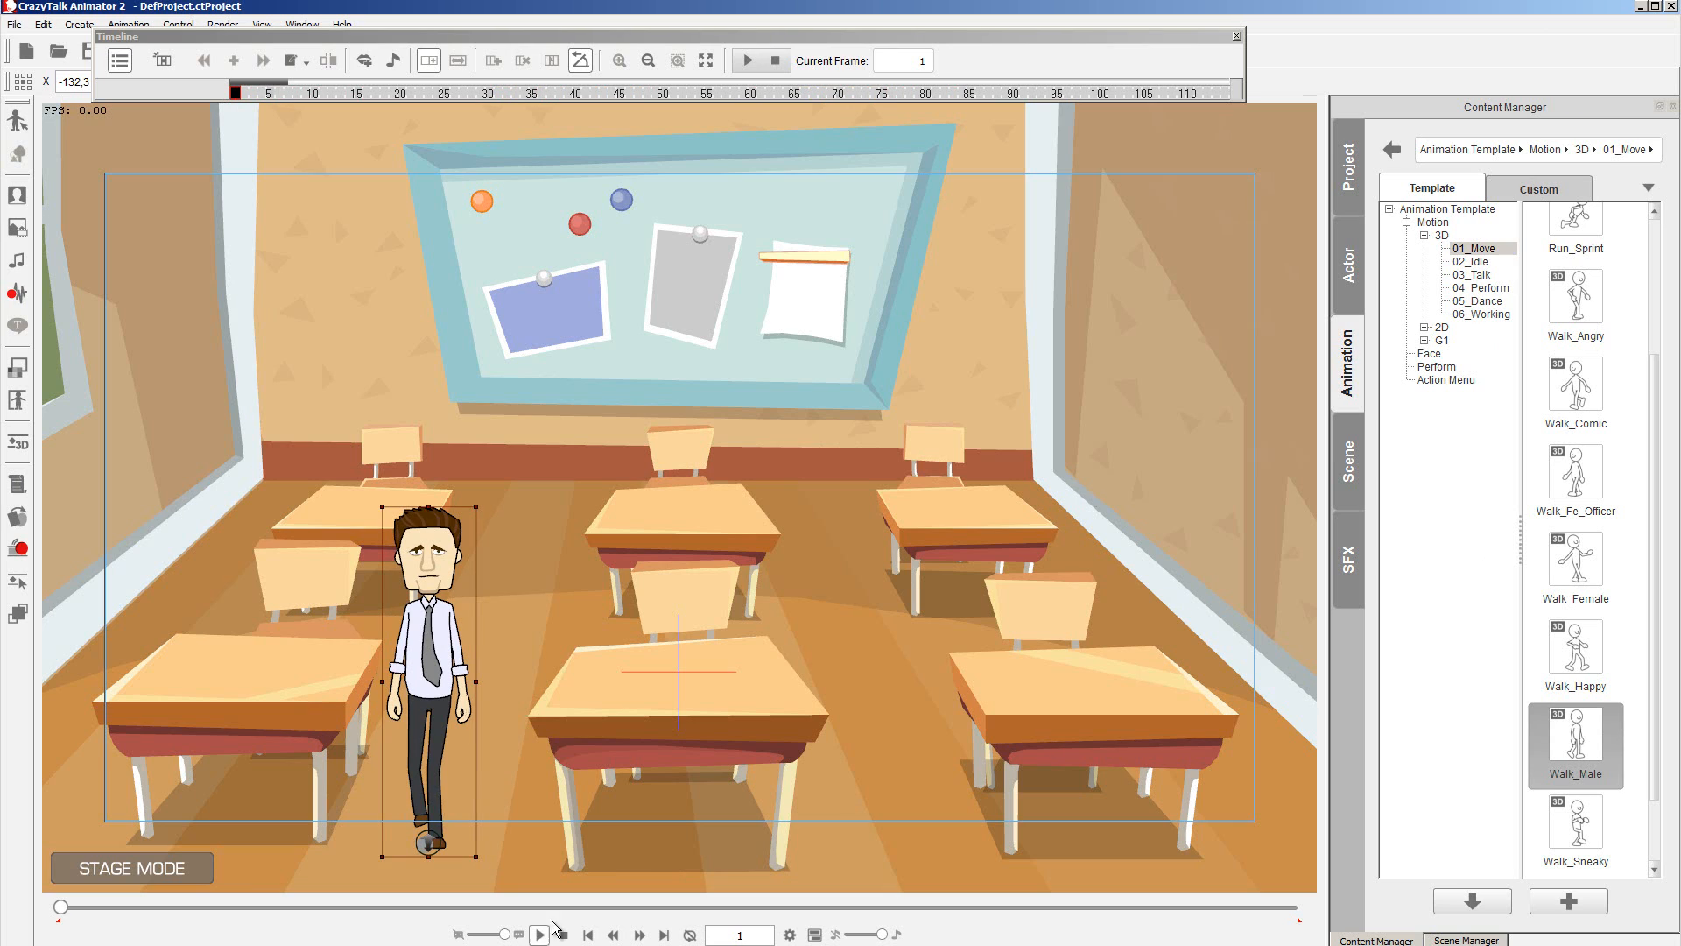
# Show Walter in the timeline and expand his 3D Motion track.
pyautogui.click(616, 42)
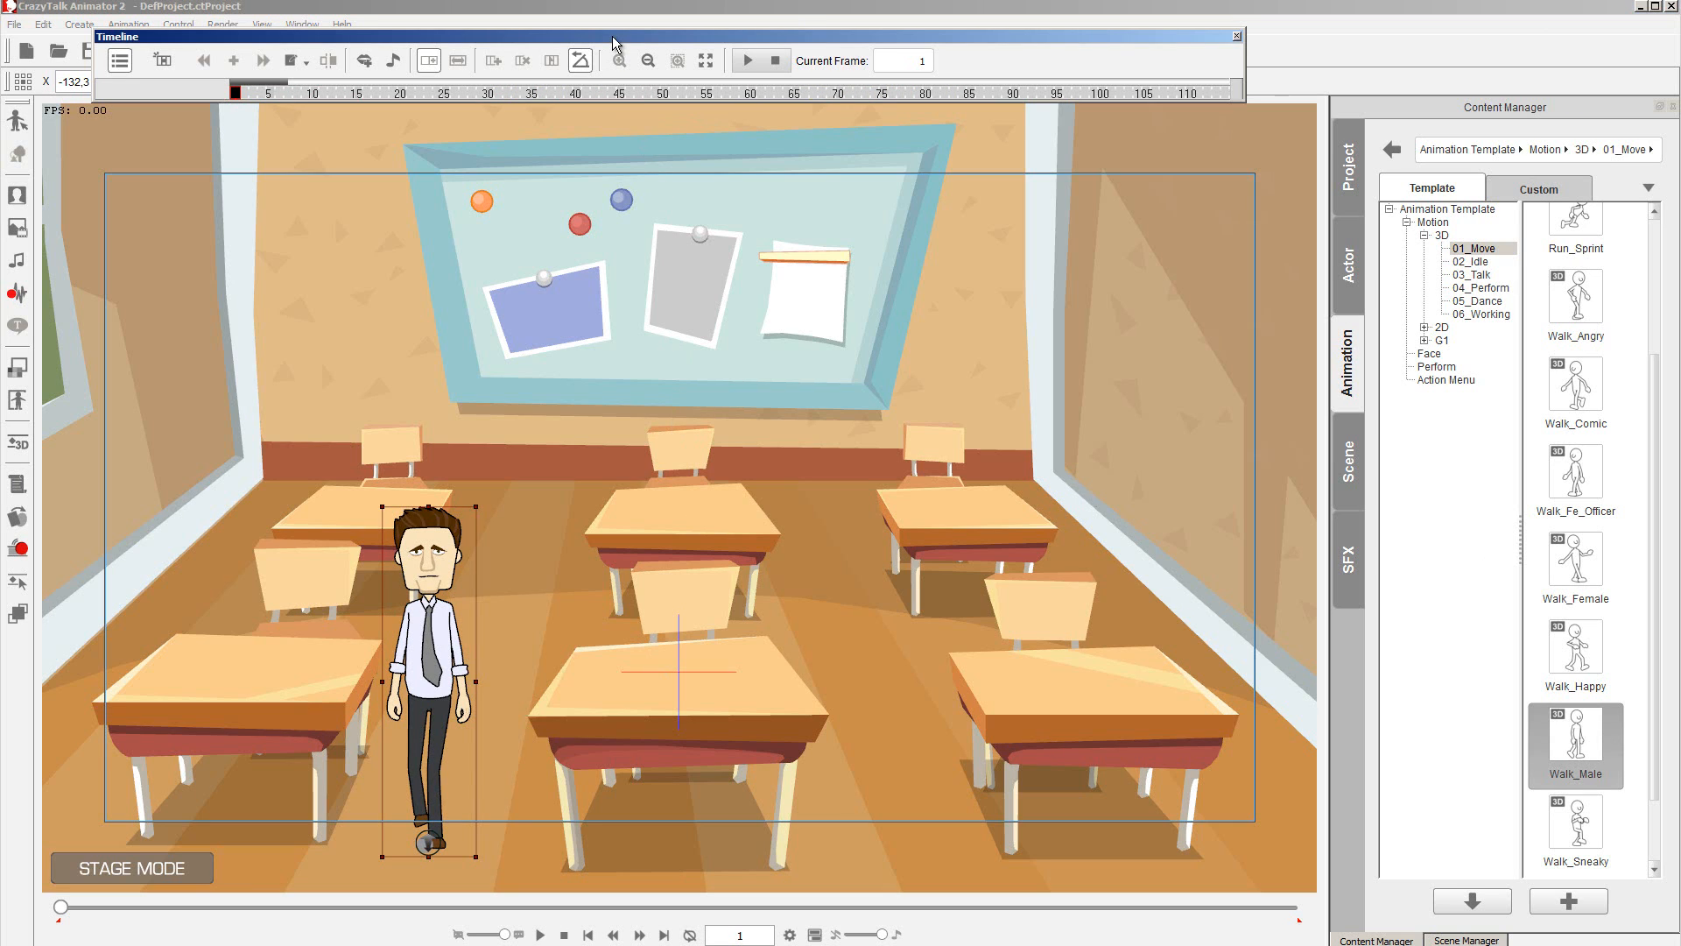
pyautogui.click(120, 61)
pyautogui.click(130, 90)
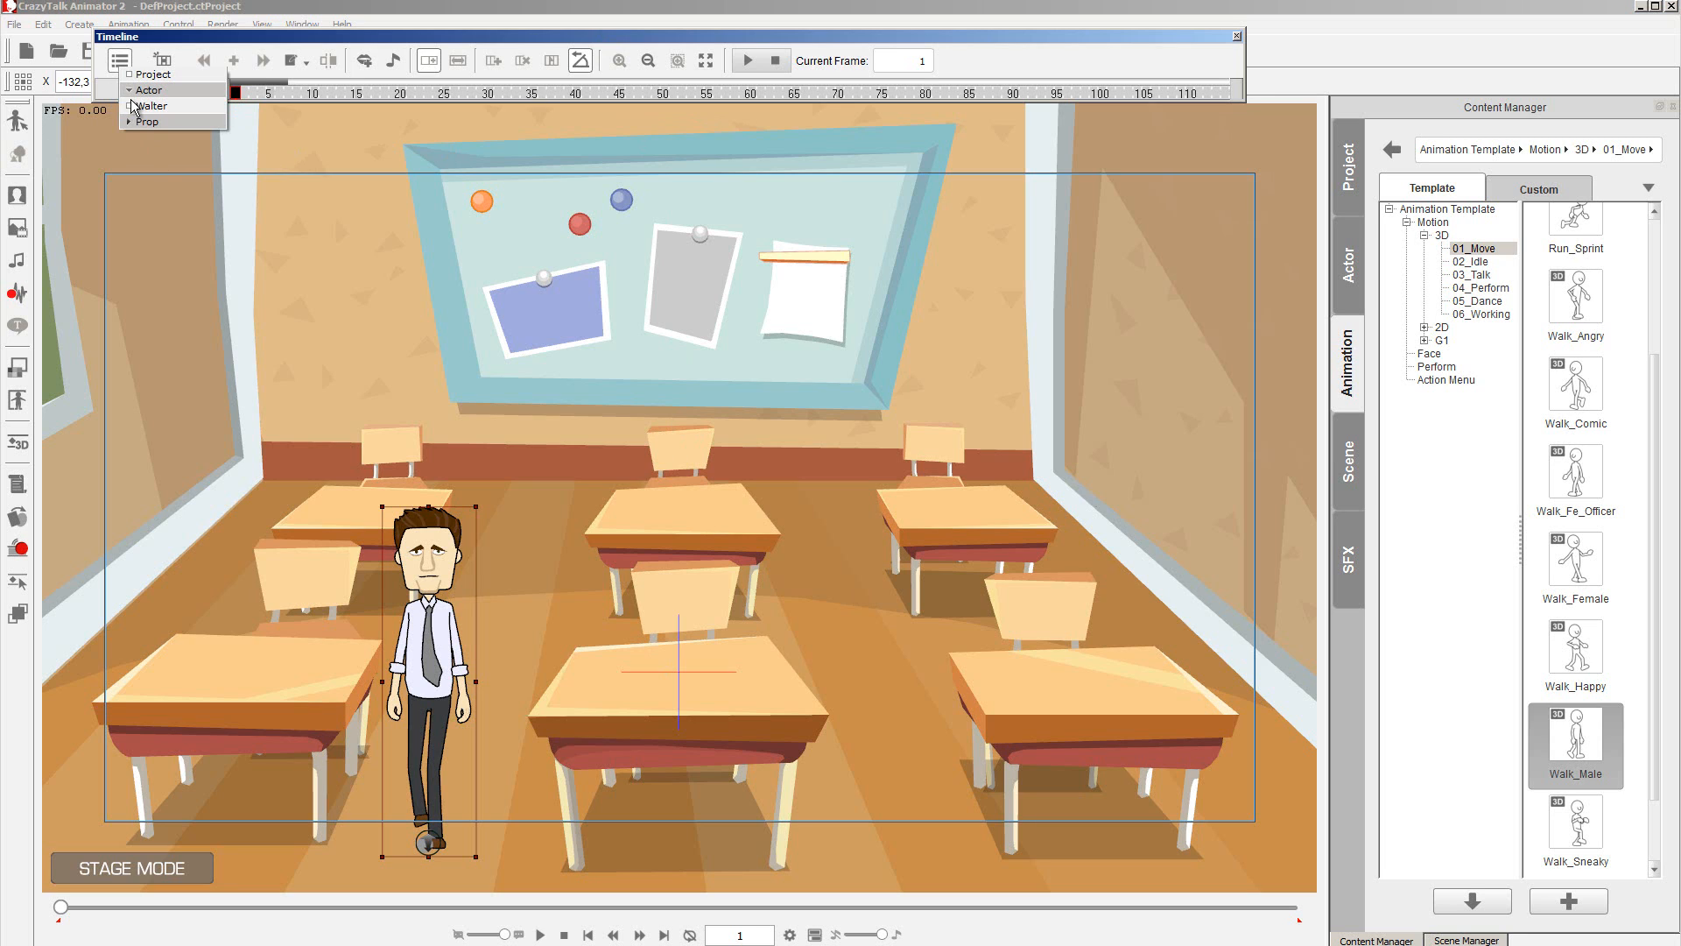
pyautogui.click(130, 106)
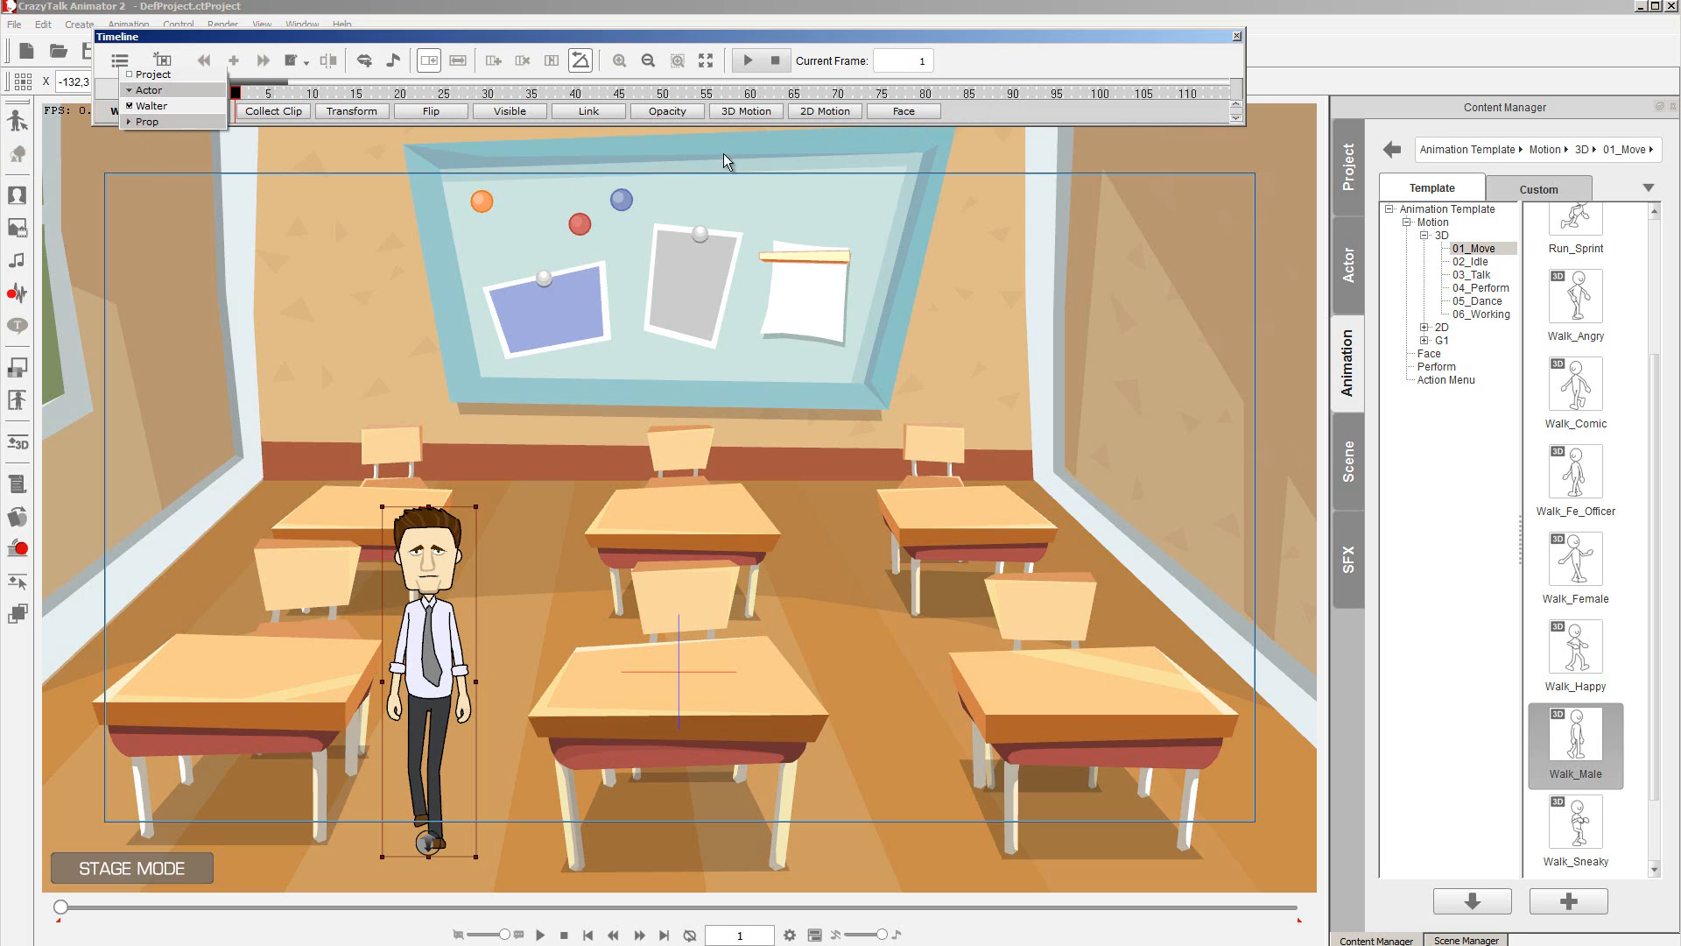
pyautogui.click(745, 112)
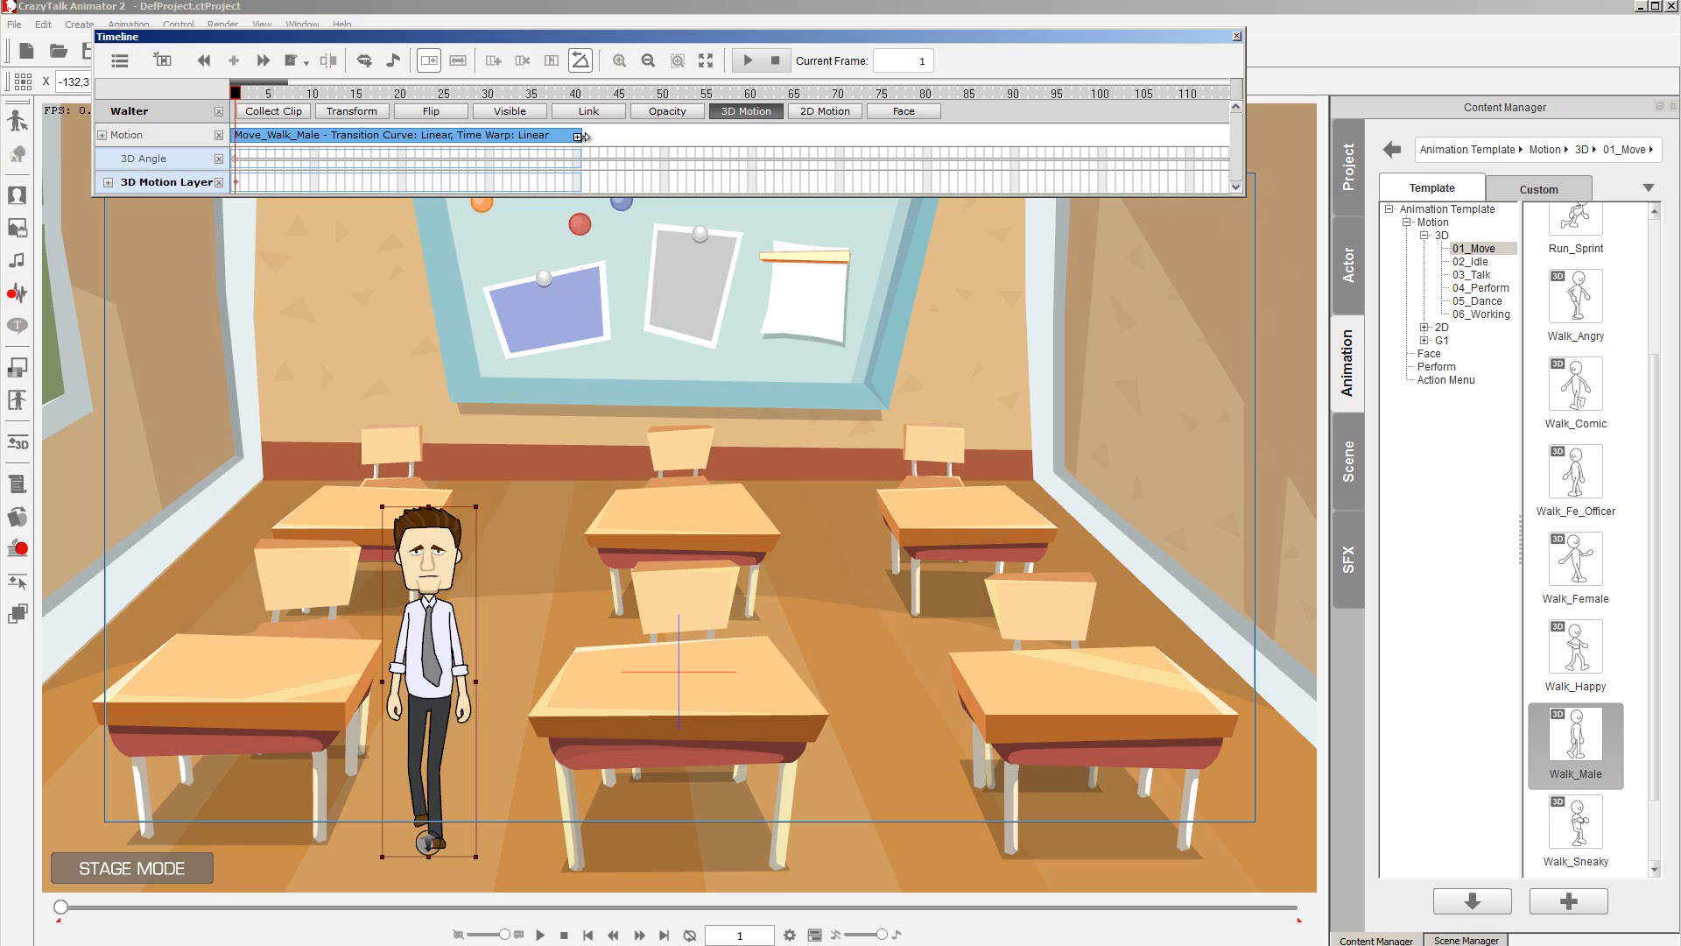
# Extend the Move_Walk_Male clip past frame 225 to loop the walk, and play the looped motion.
pyautogui.moveTo(584, 140); pyautogui.dragTo(1154, 145)
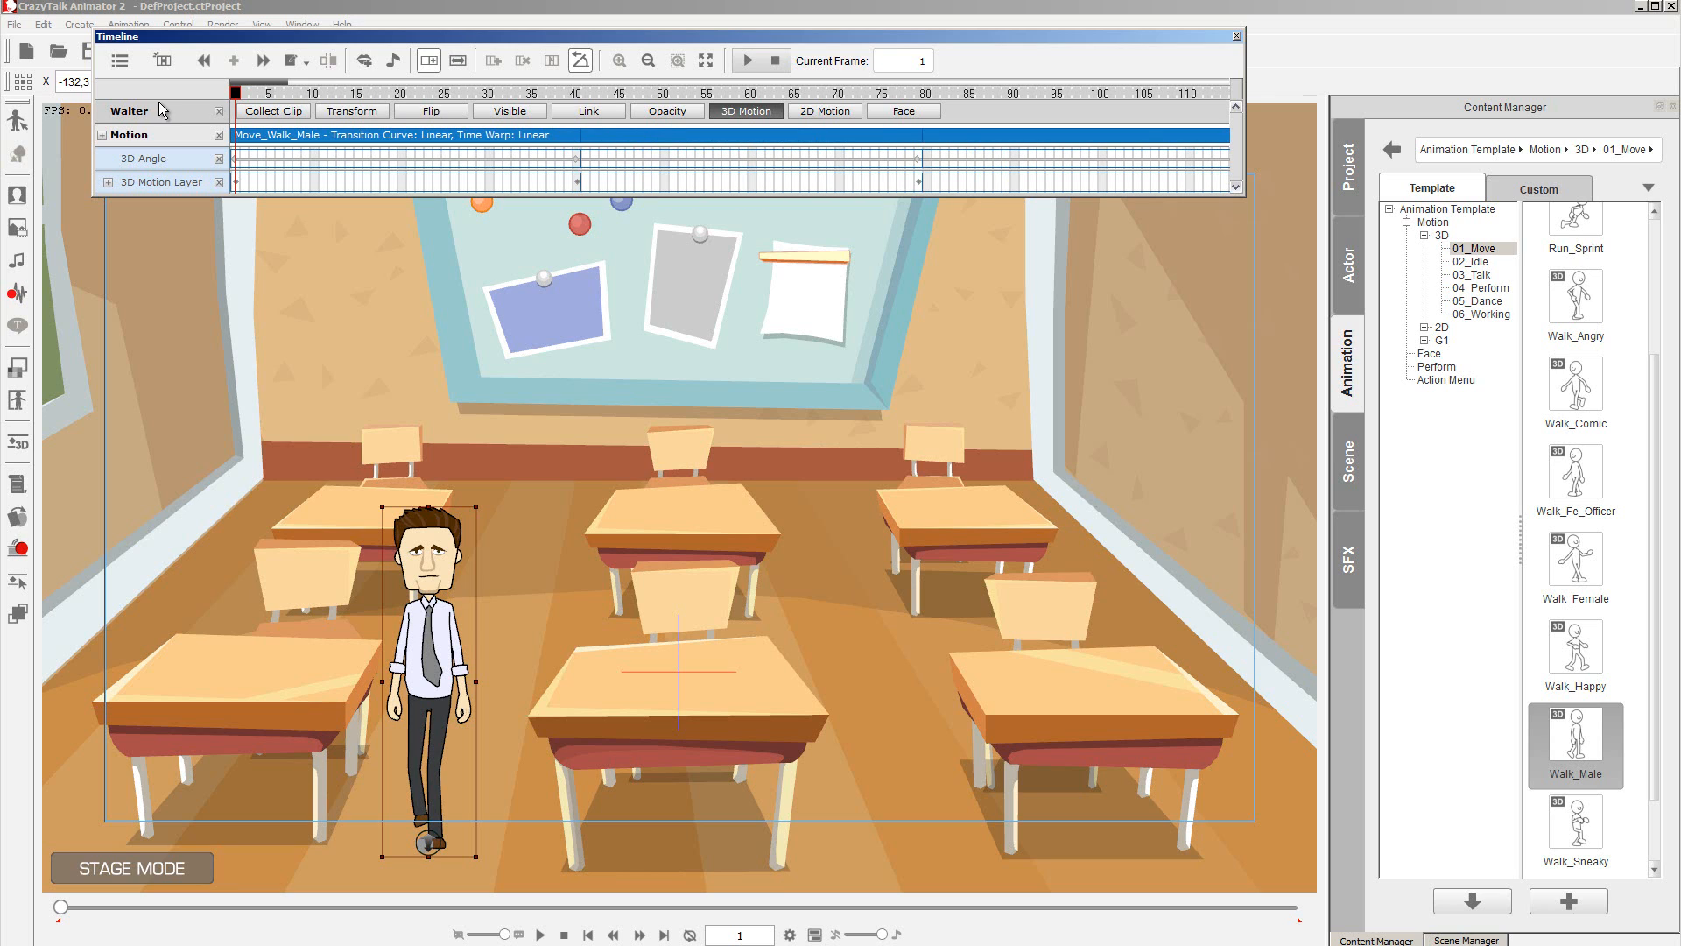
pyautogui.moveTo(252, 84); pyautogui.dragTo(950, 137)
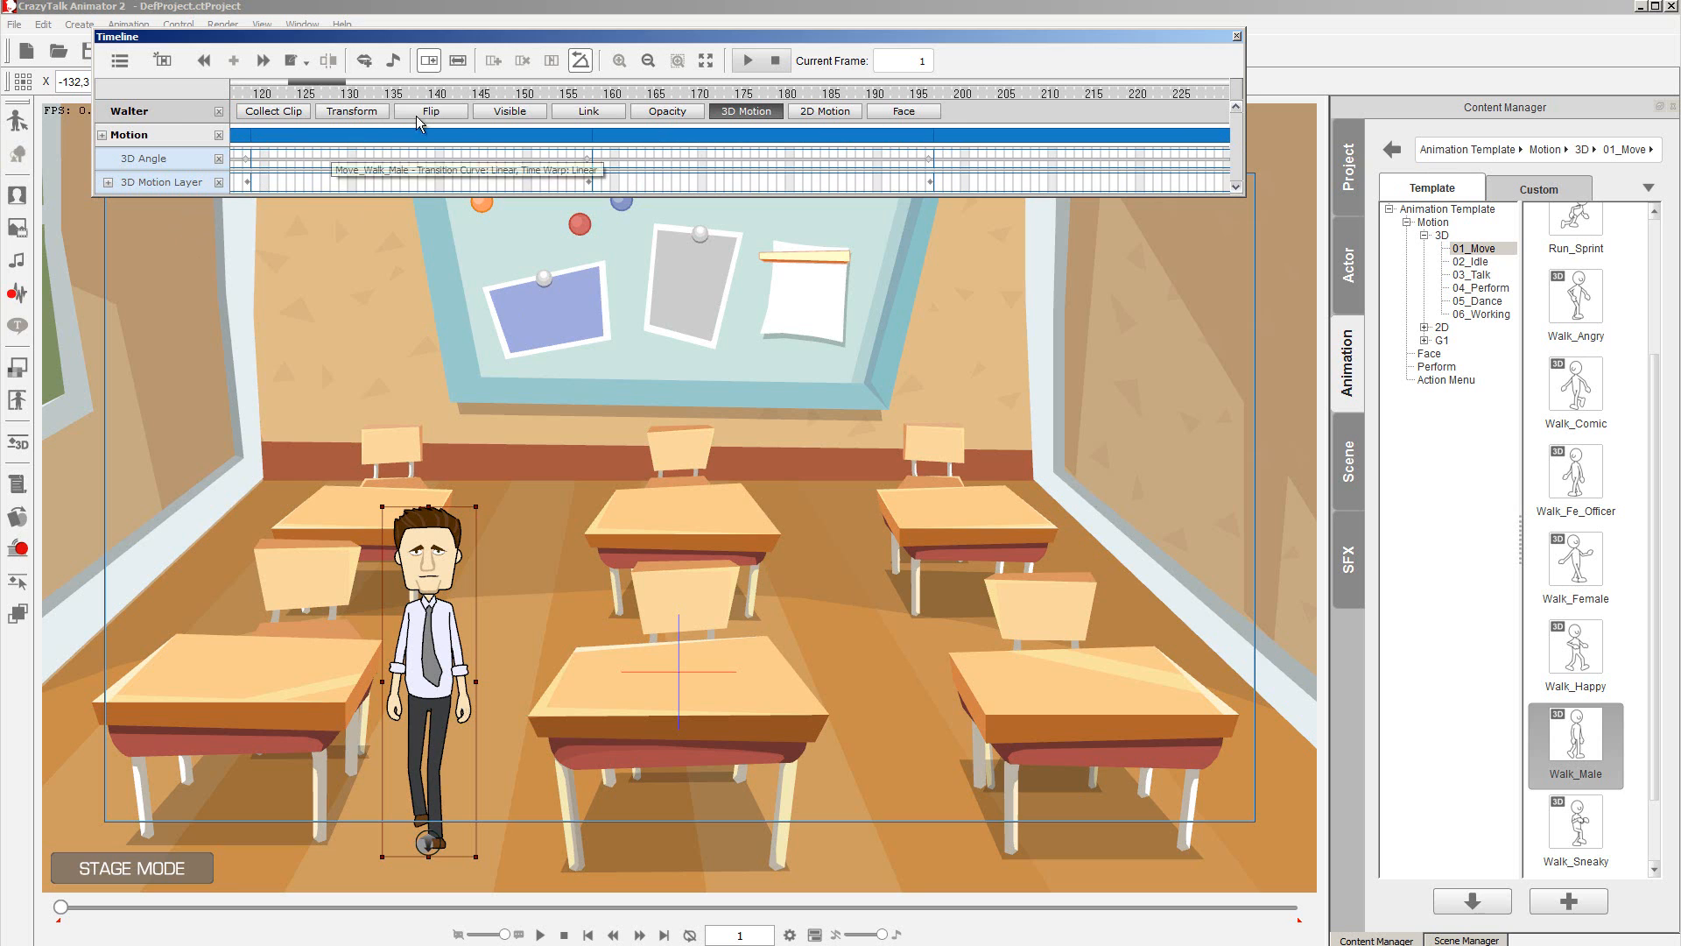
pyautogui.click(751, 60)
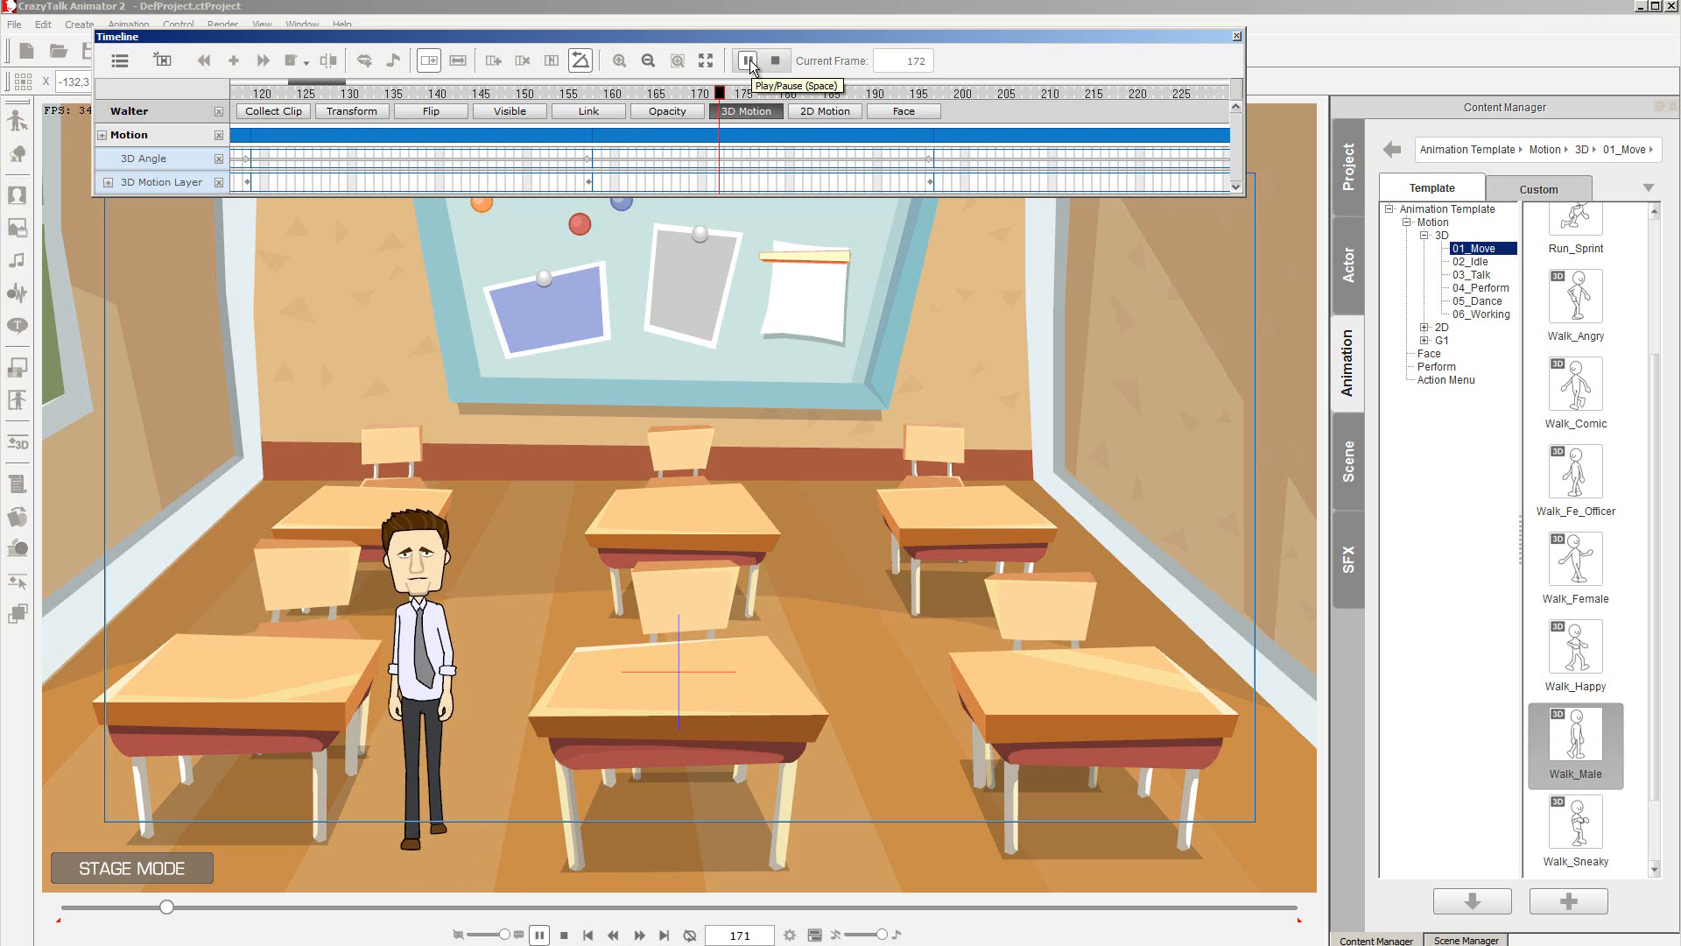
pyautogui.click(749, 59)
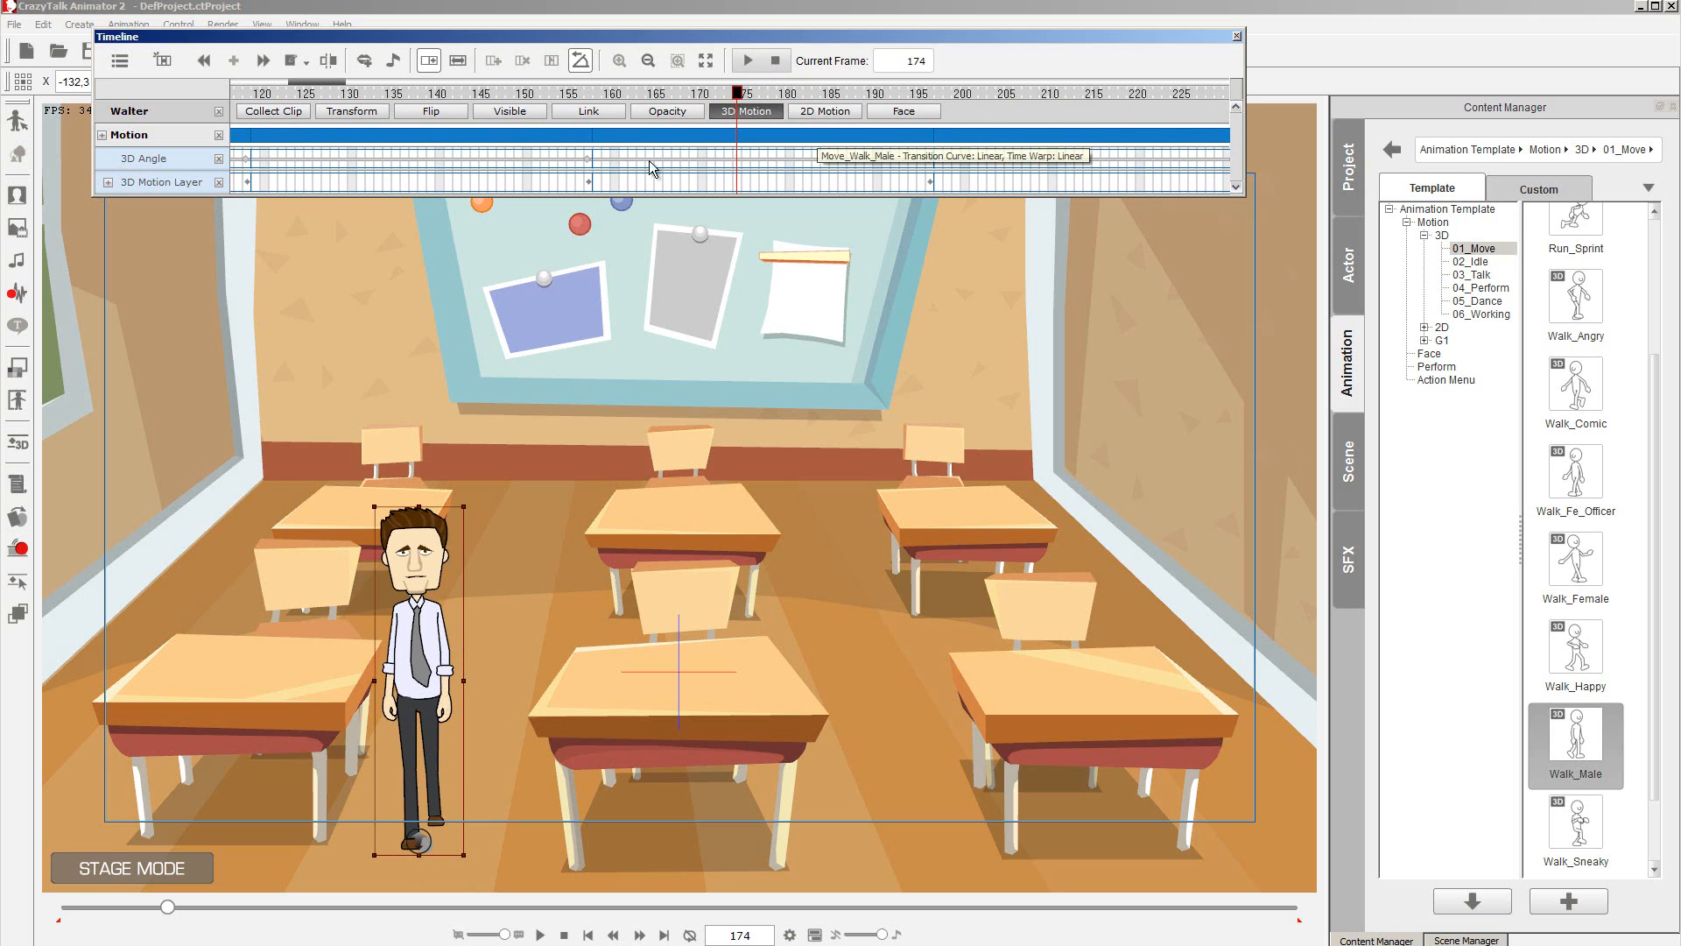
# Flatten Walter's extended walk motion clip in the timeline.
pyautogui.moveTo(325, 80); pyautogui.dragTo(235, 85)
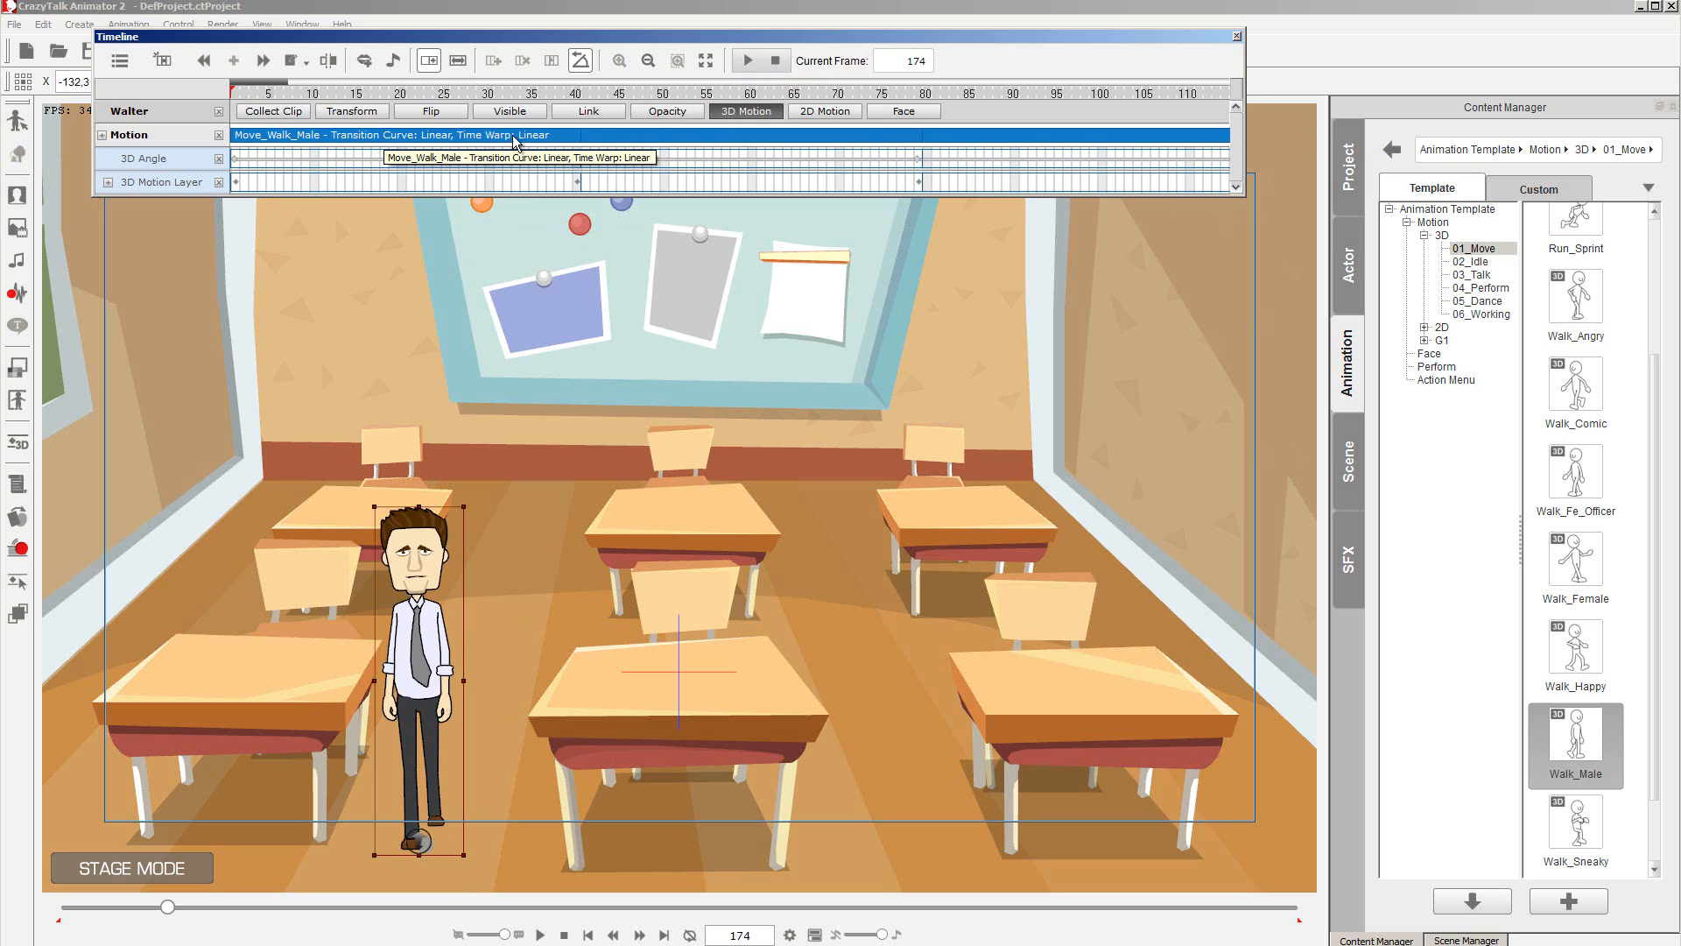
pyautogui.rightClick(654, 140)
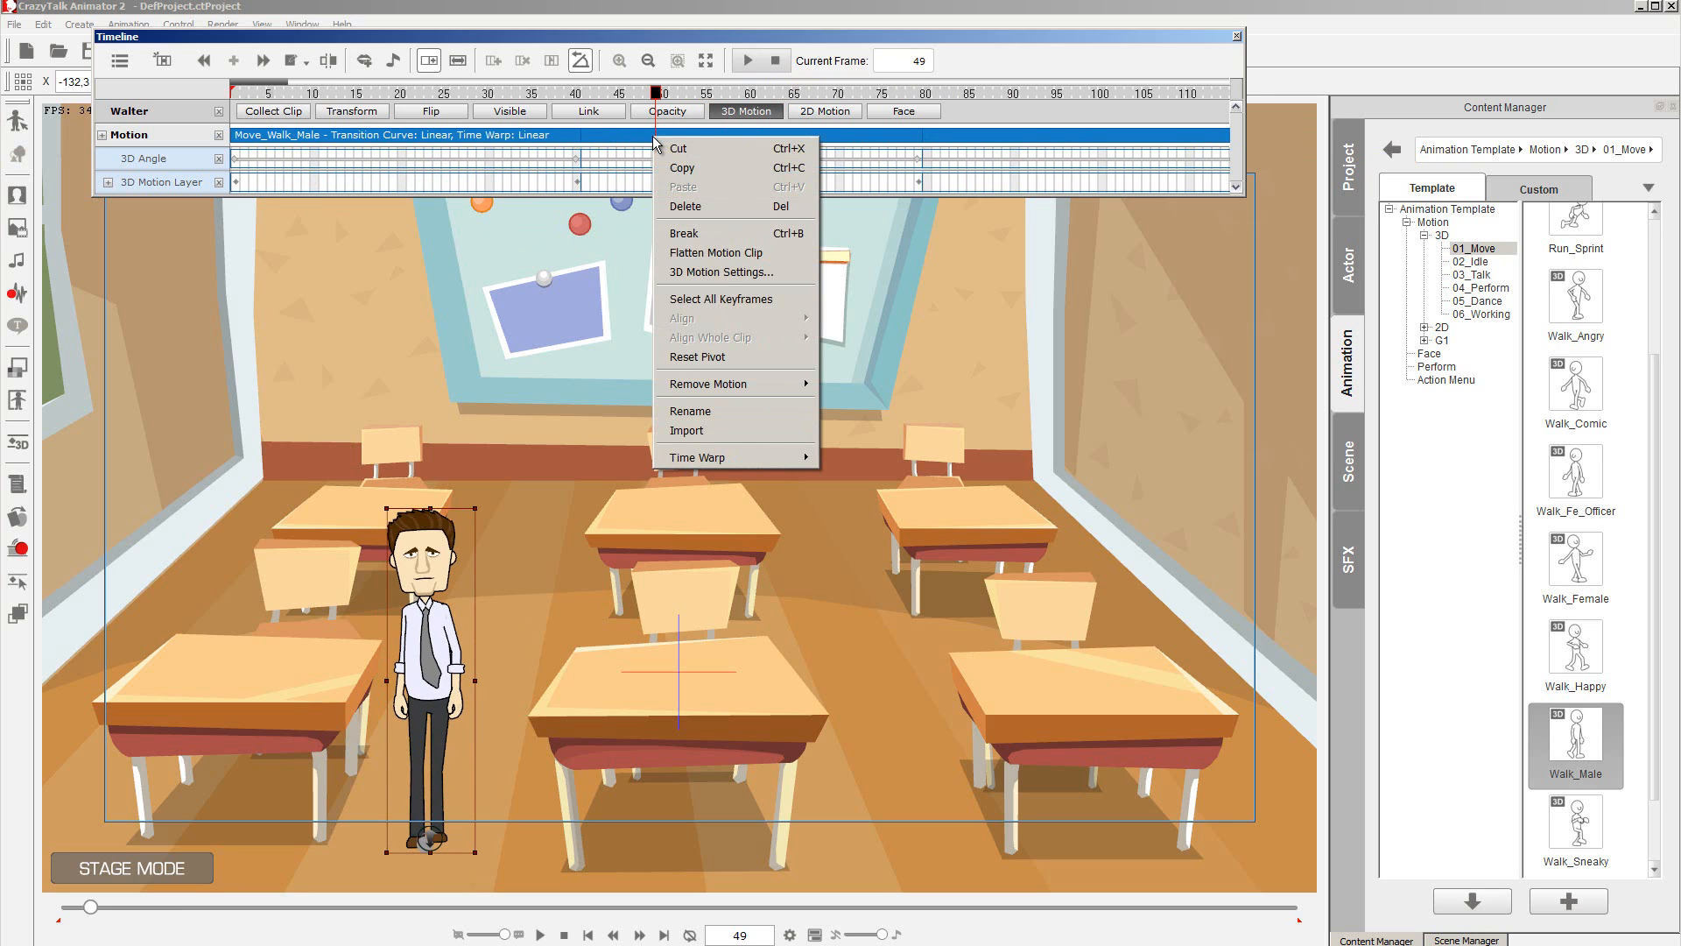
pyautogui.click(710, 253)
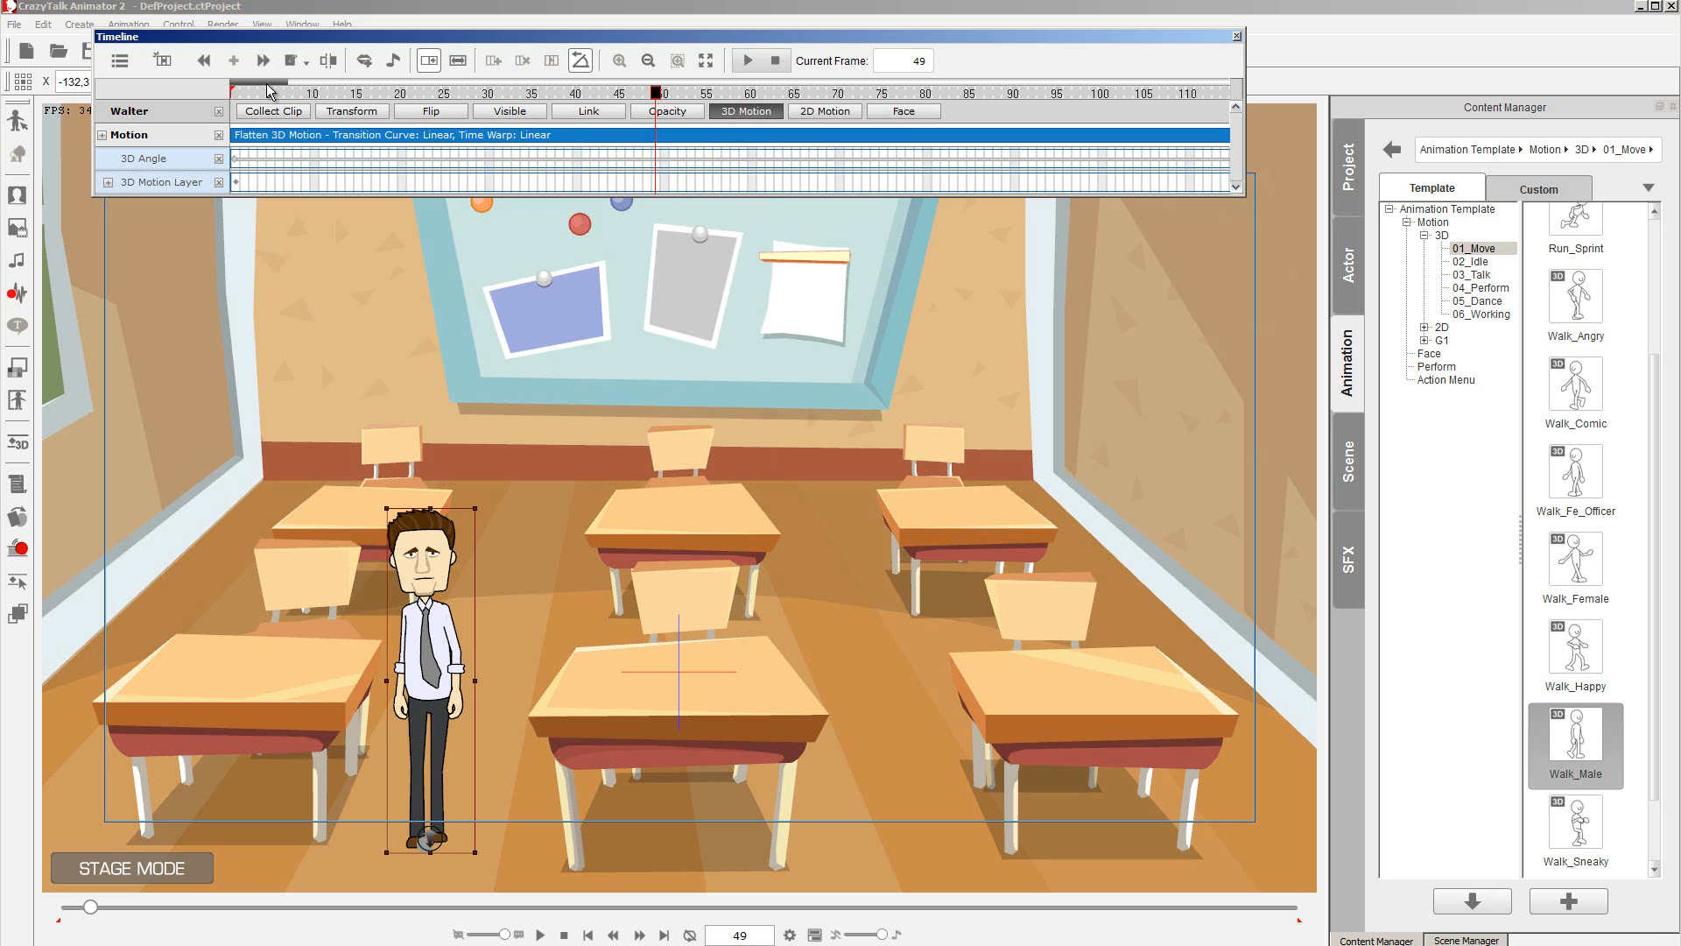
pyautogui.scroll(-5, 269, 88)
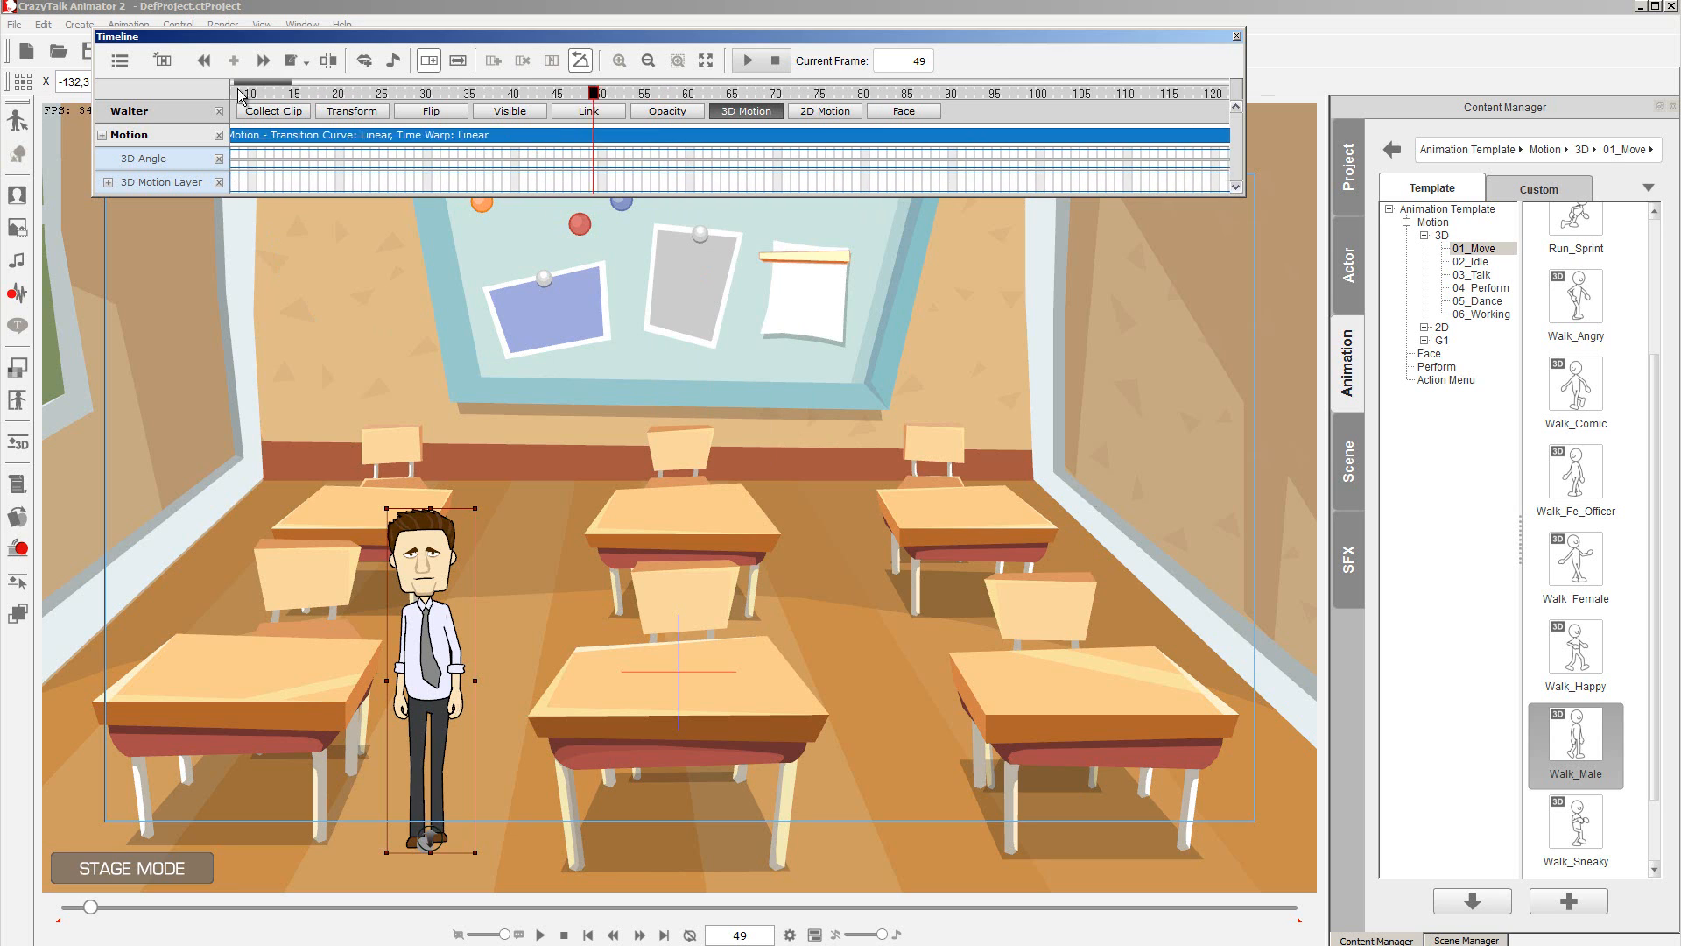
pyautogui.scroll(-2, 276, 90)
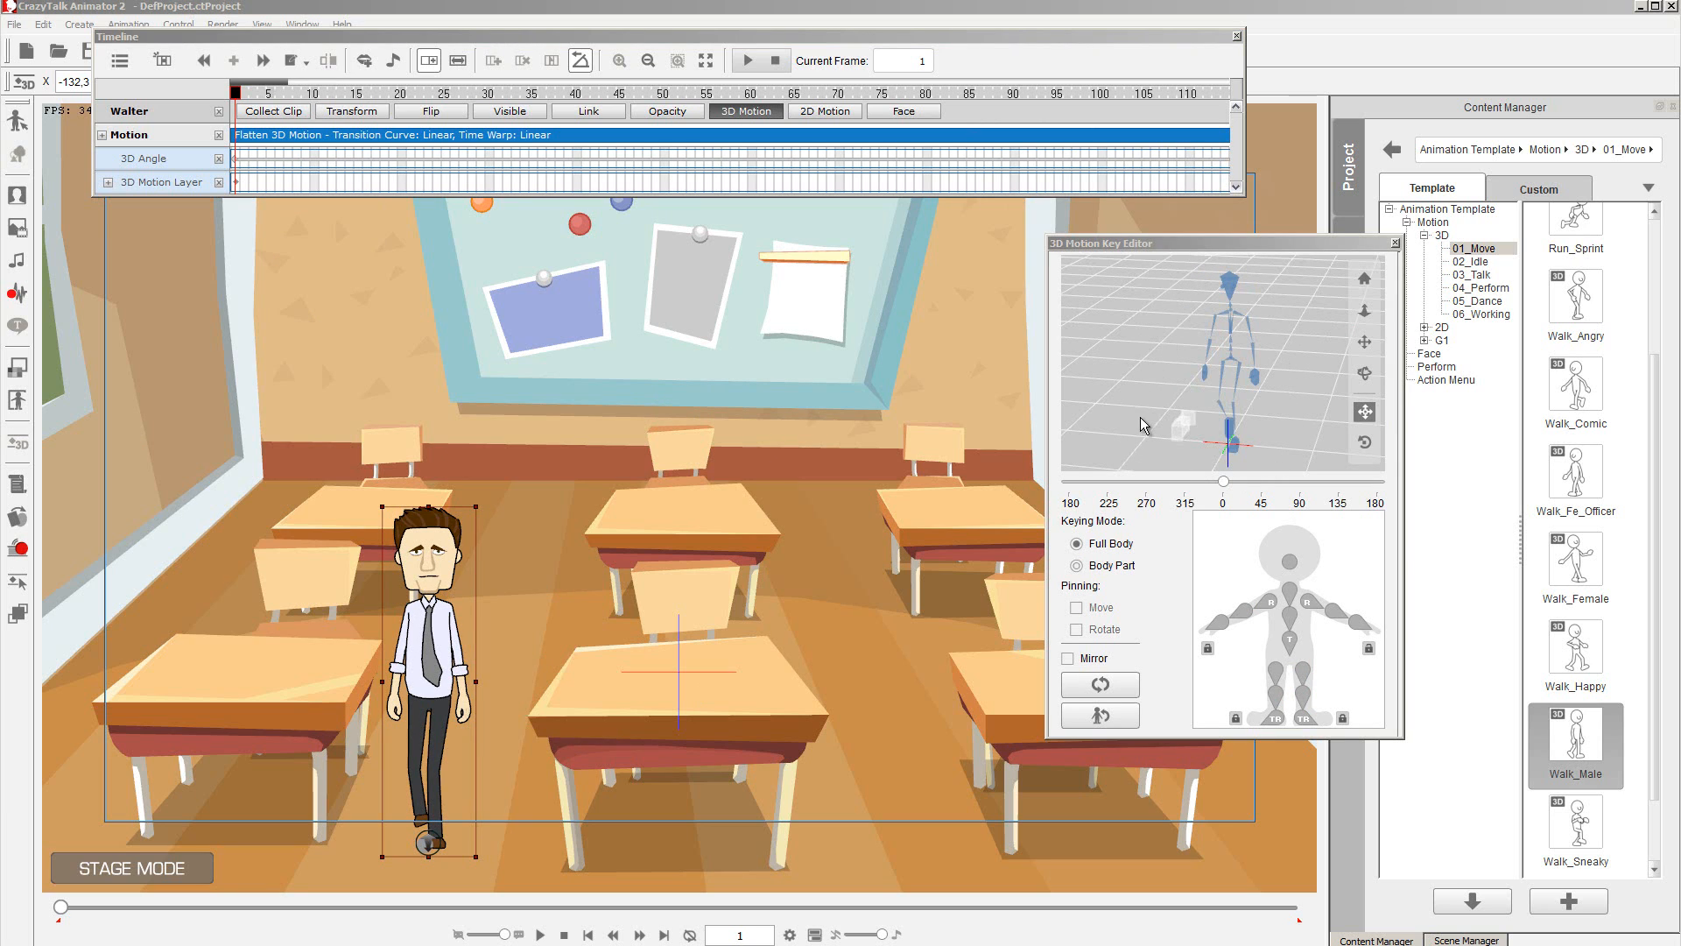
# Set Walter's 3D angle to 135 at frame 1 and to 90 at frame 50.
pyautogui.click(1299, 482)
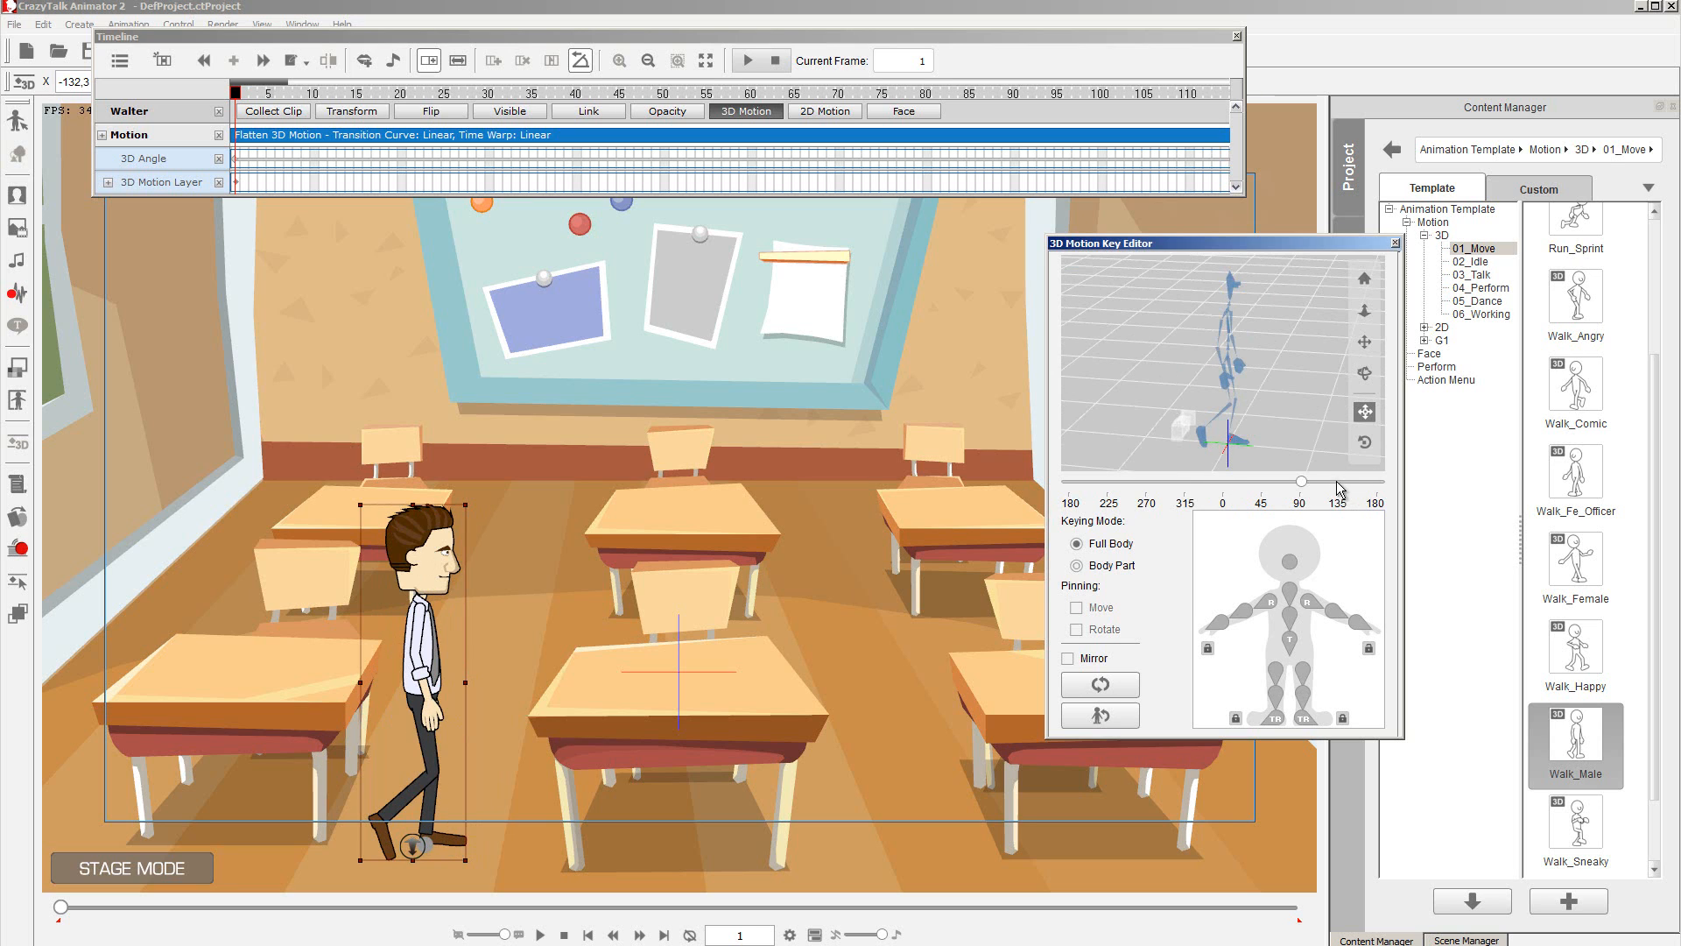
pyautogui.click(1340, 483)
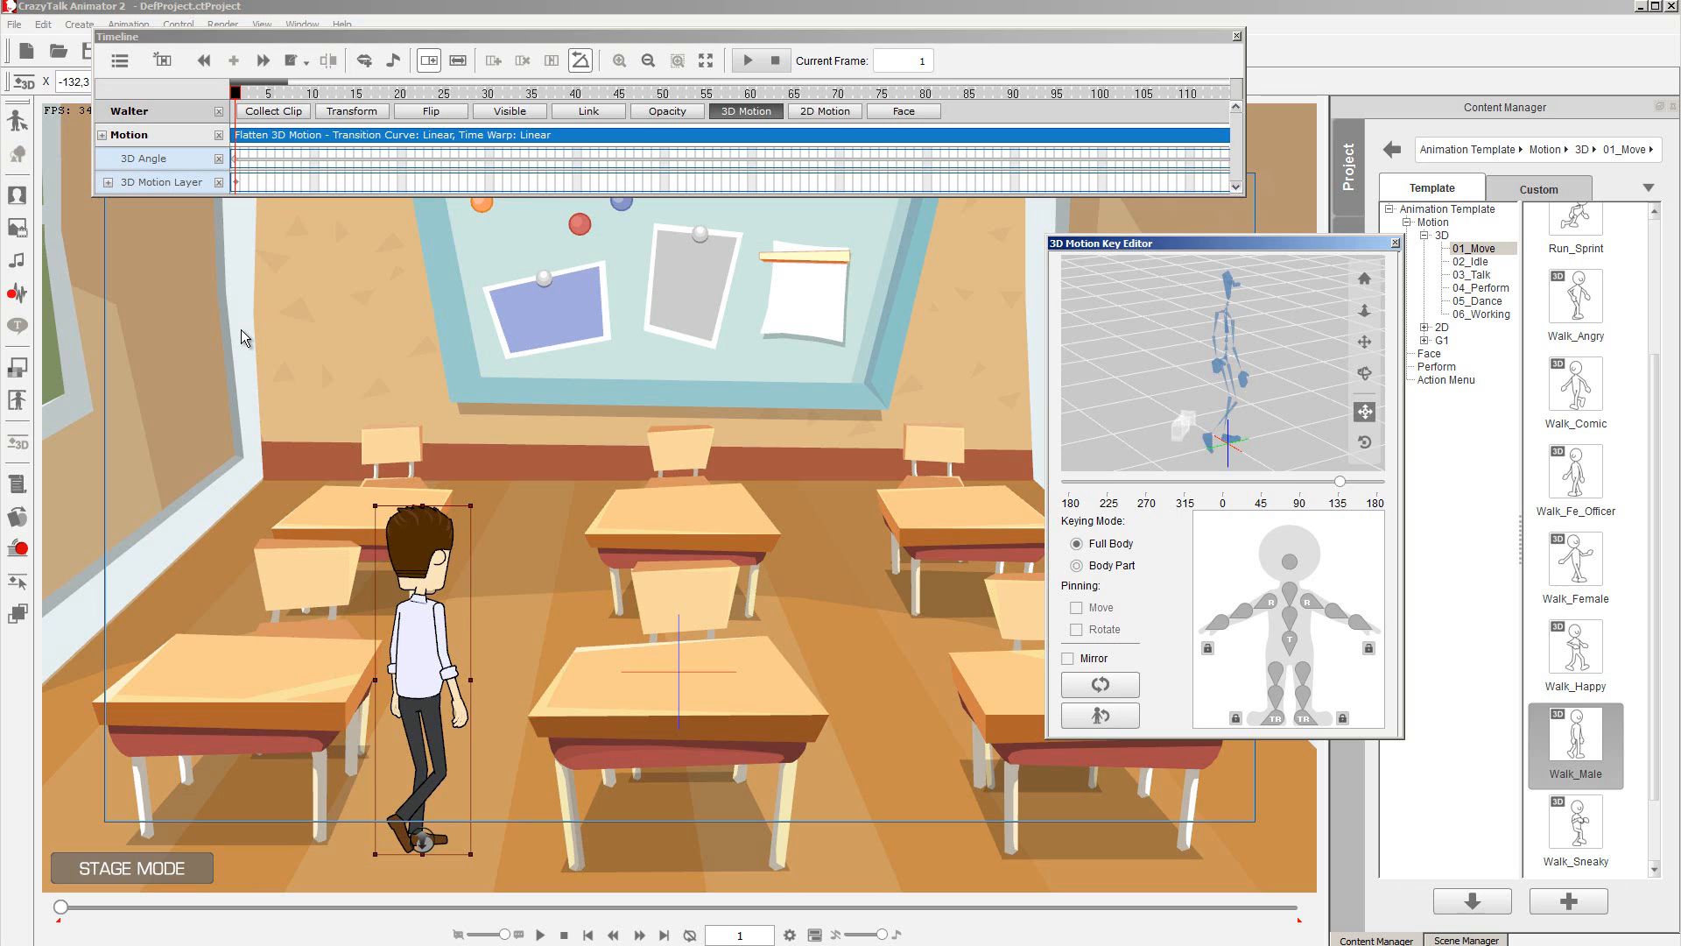
pyautogui.click(247, 93)
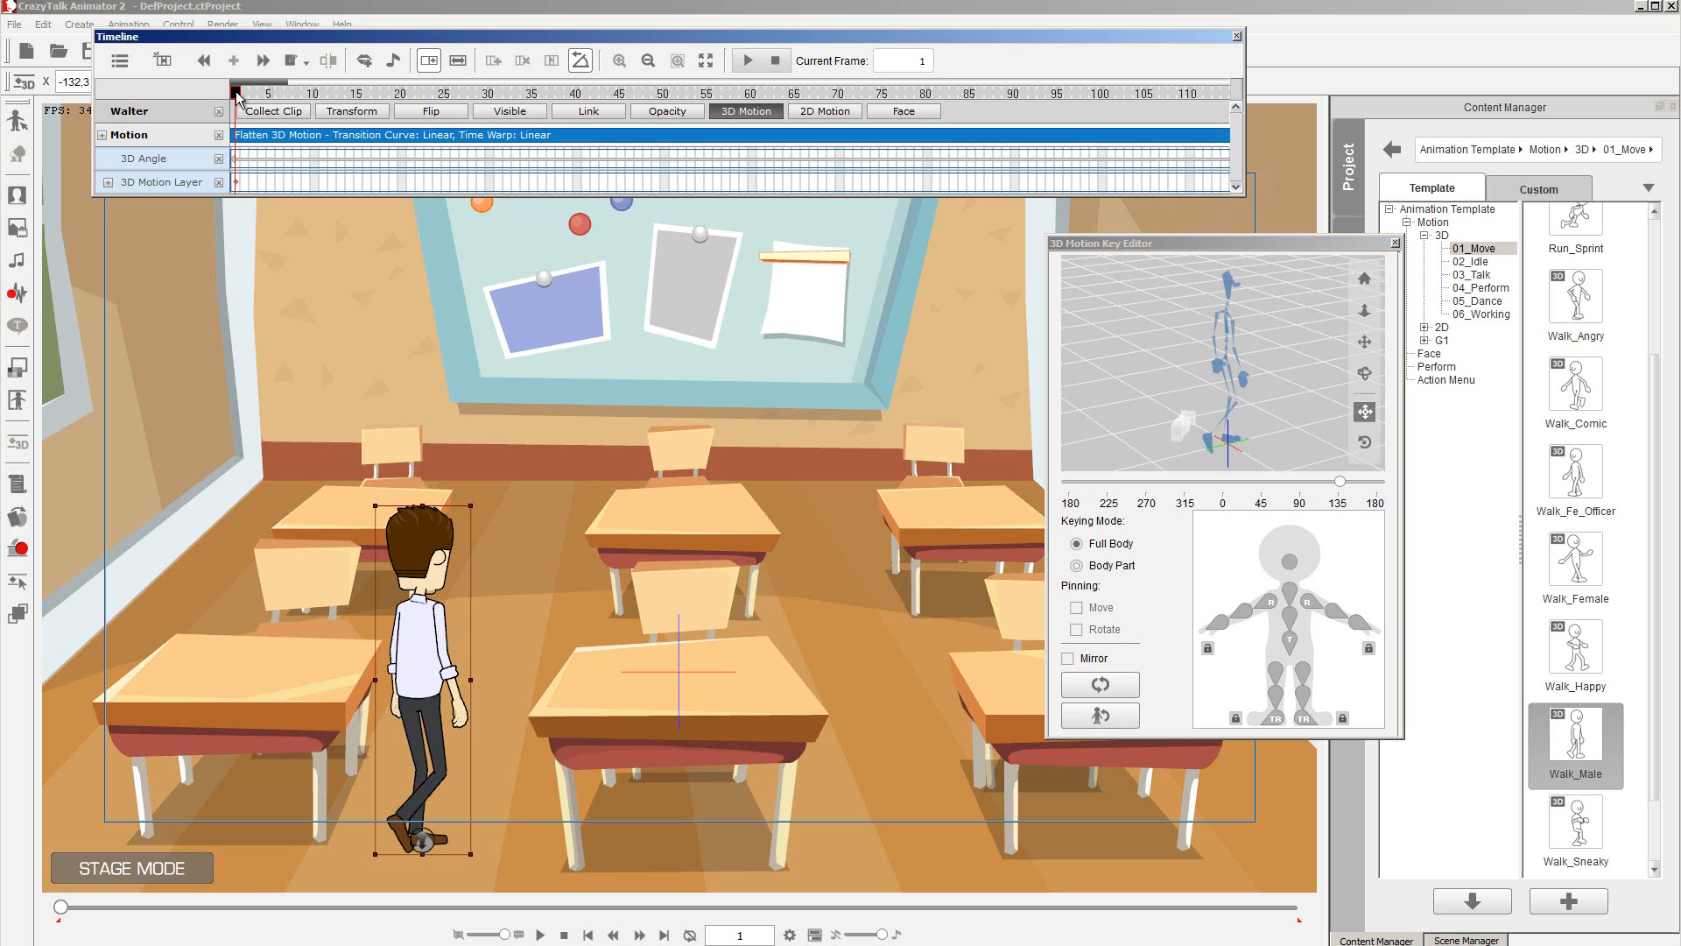
pyautogui.moveTo(249, 95); pyautogui.dragTo(664, 87)
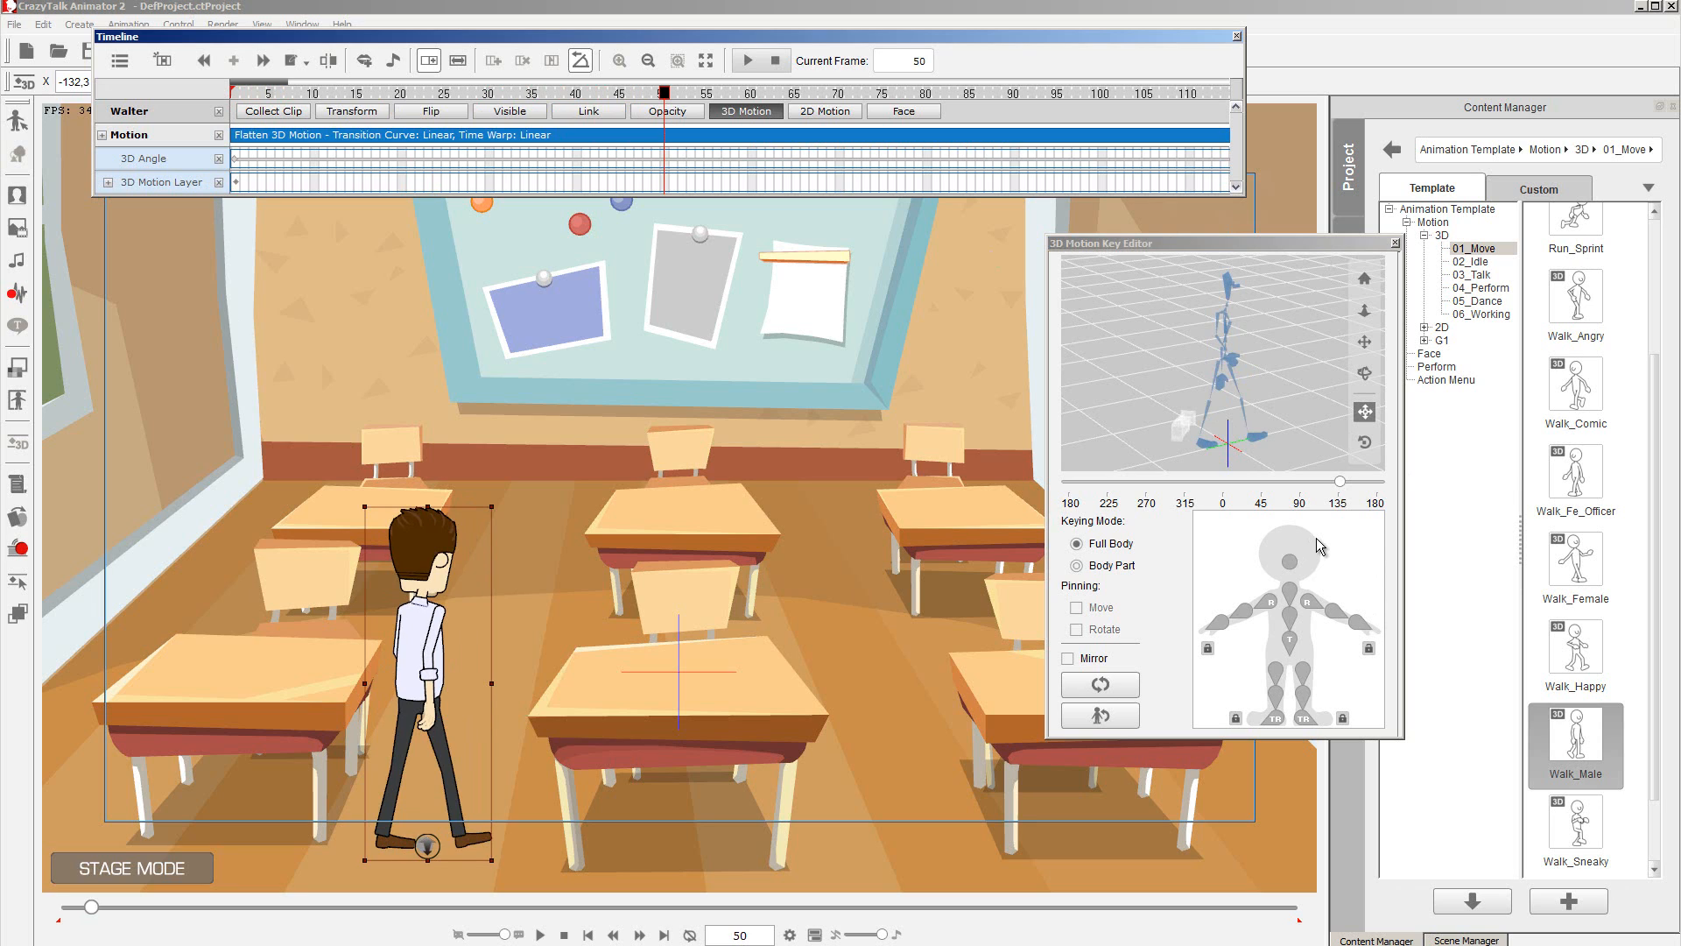
pyautogui.click(1304, 484)
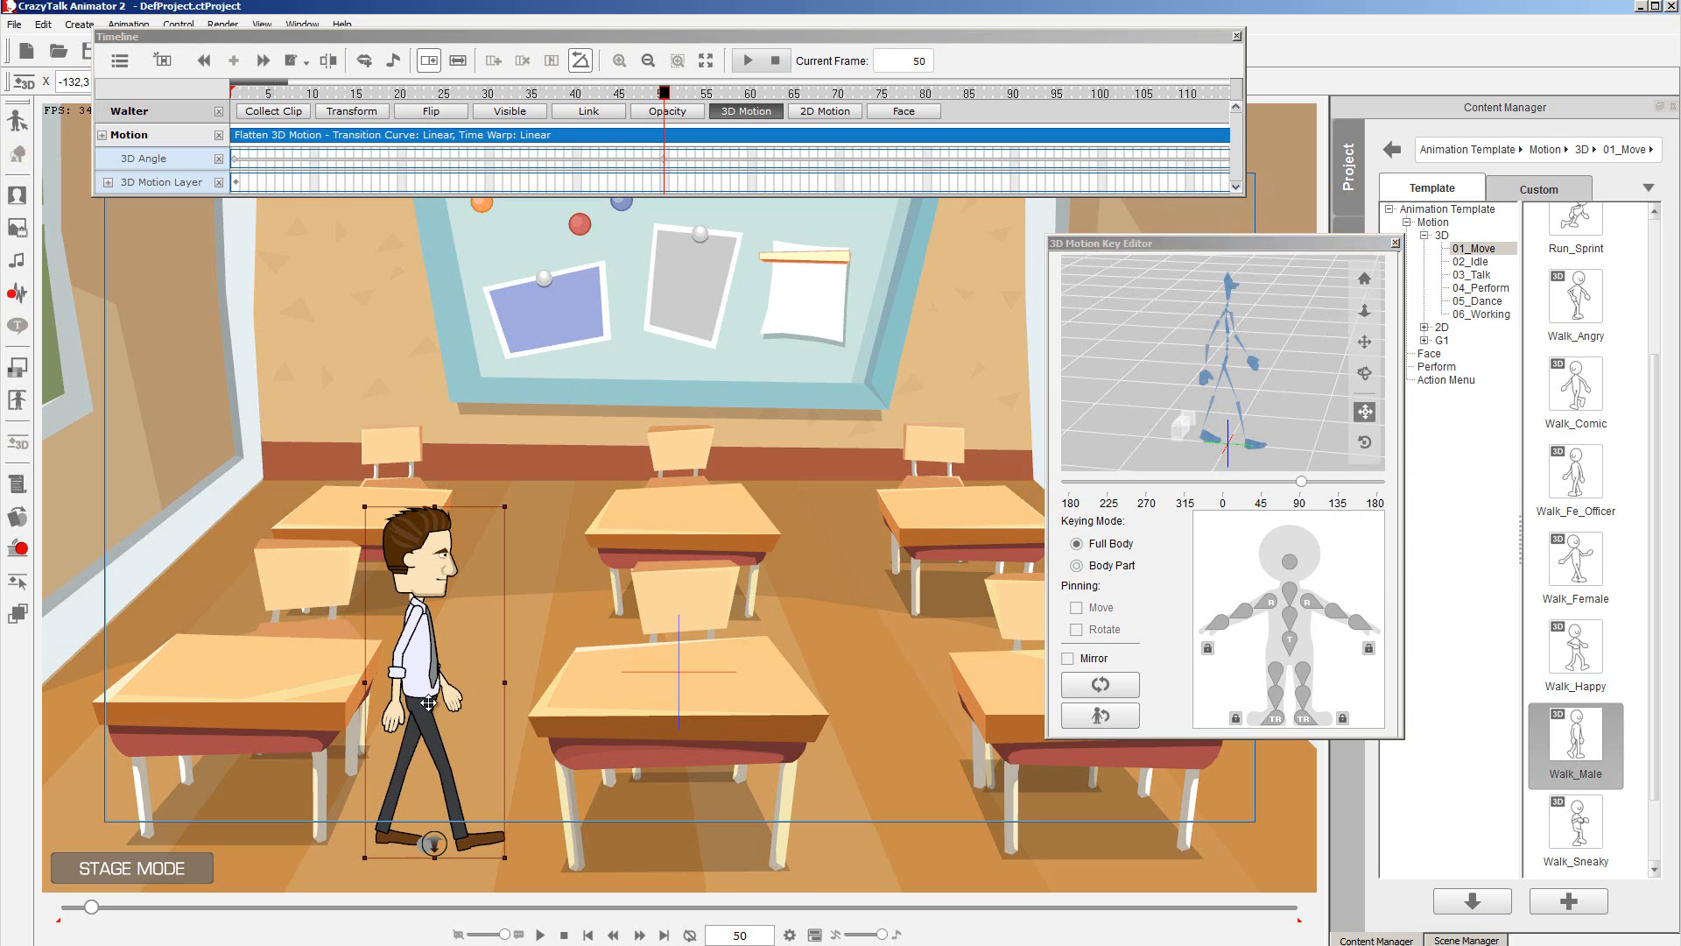
# At frame 50, move Walter back between the desks to about X -82.4 and push him slightly deeper into the scene.
pyautogui.moveTo(422, 712); pyautogui.dragTo(489, 582)
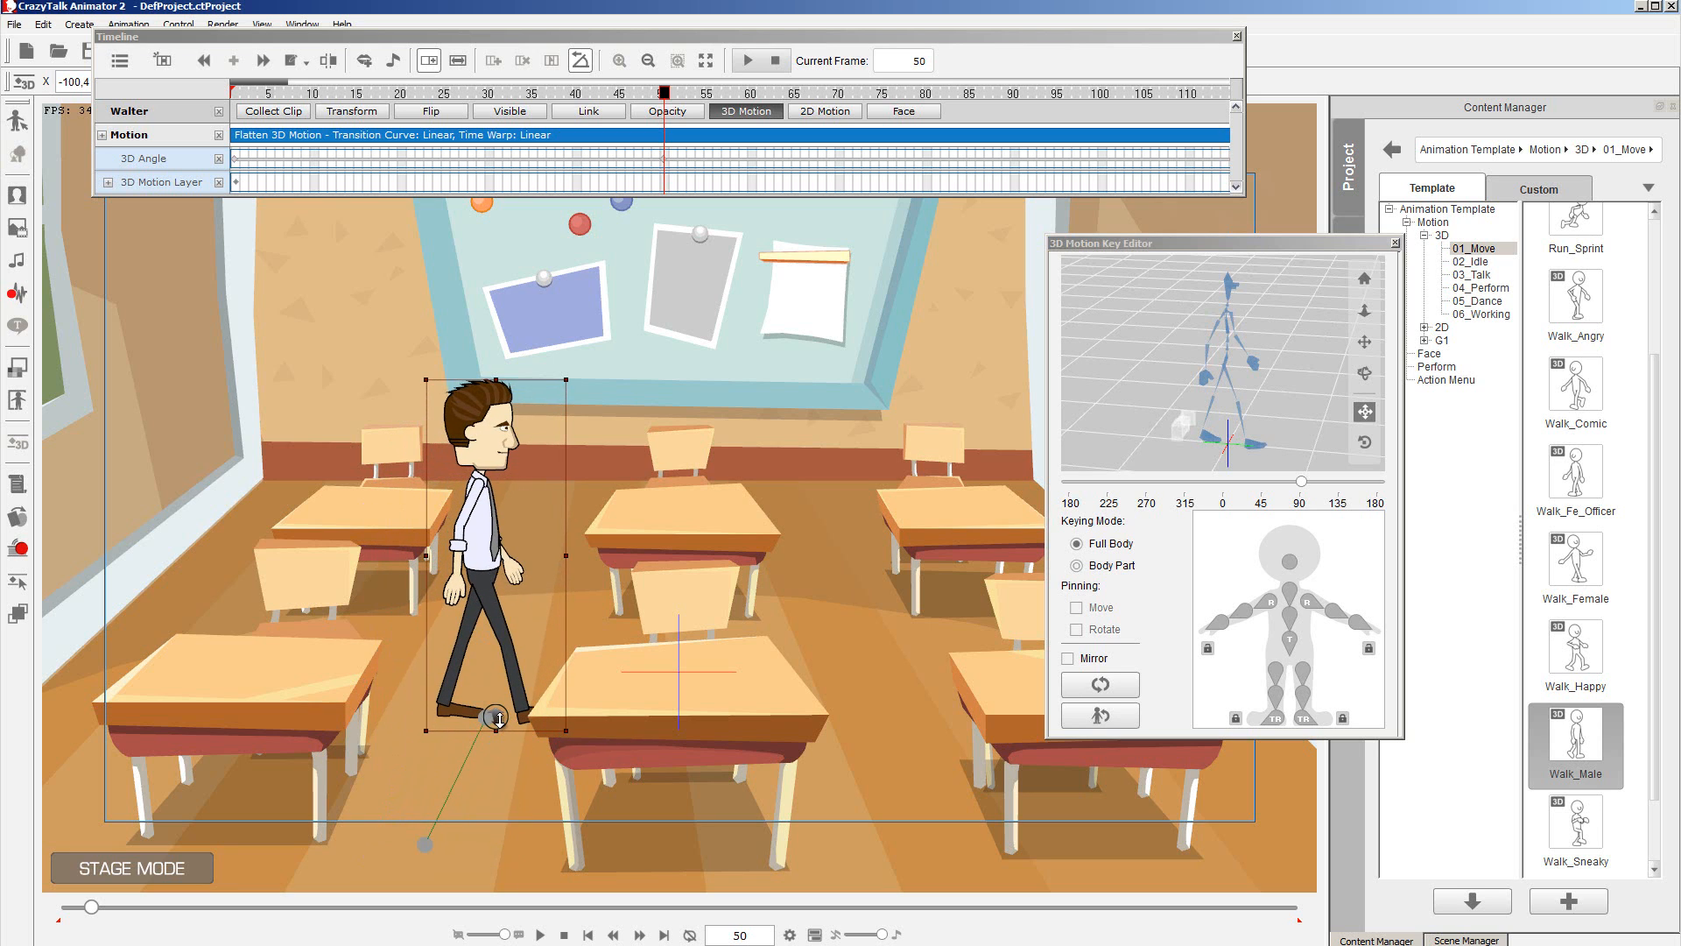
pyautogui.moveTo(499, 718); pyautogui.dragTo(507, 663)
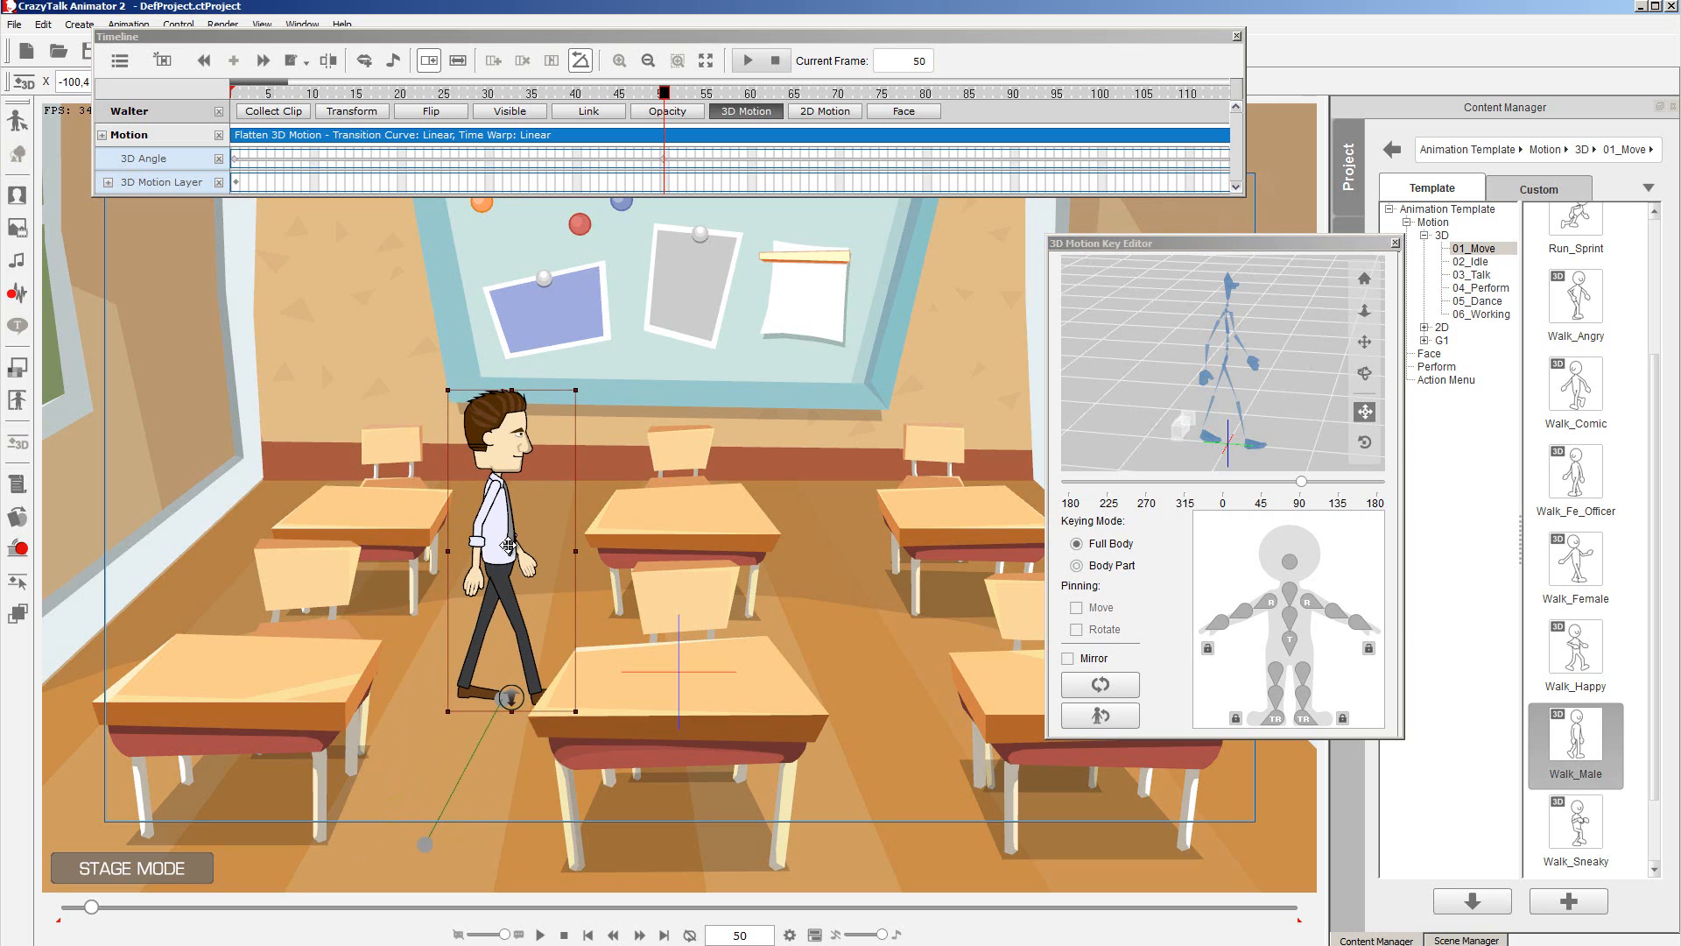
pyautogui.moveTo(508, 544); pyautogui.dragTo(542, 541)
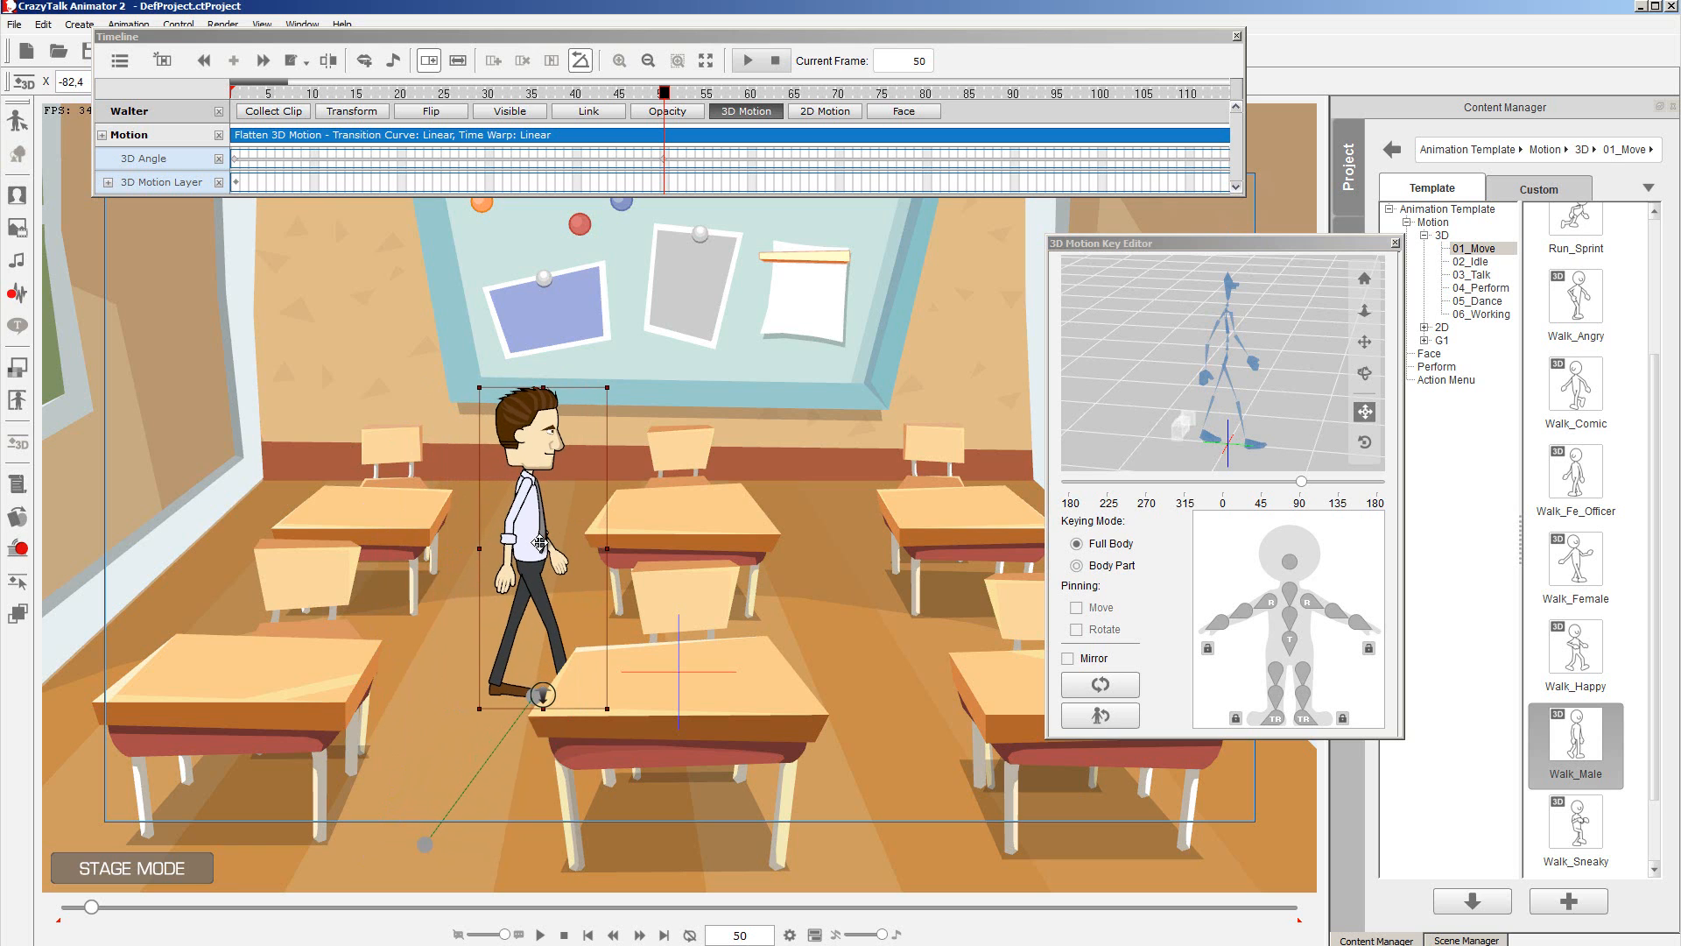
# Play the walk from the first frame to review Walter's turn and movement across the classroom, and pause it.
pyautogui.click(776, 61)
pyautogui.click(748, 60)
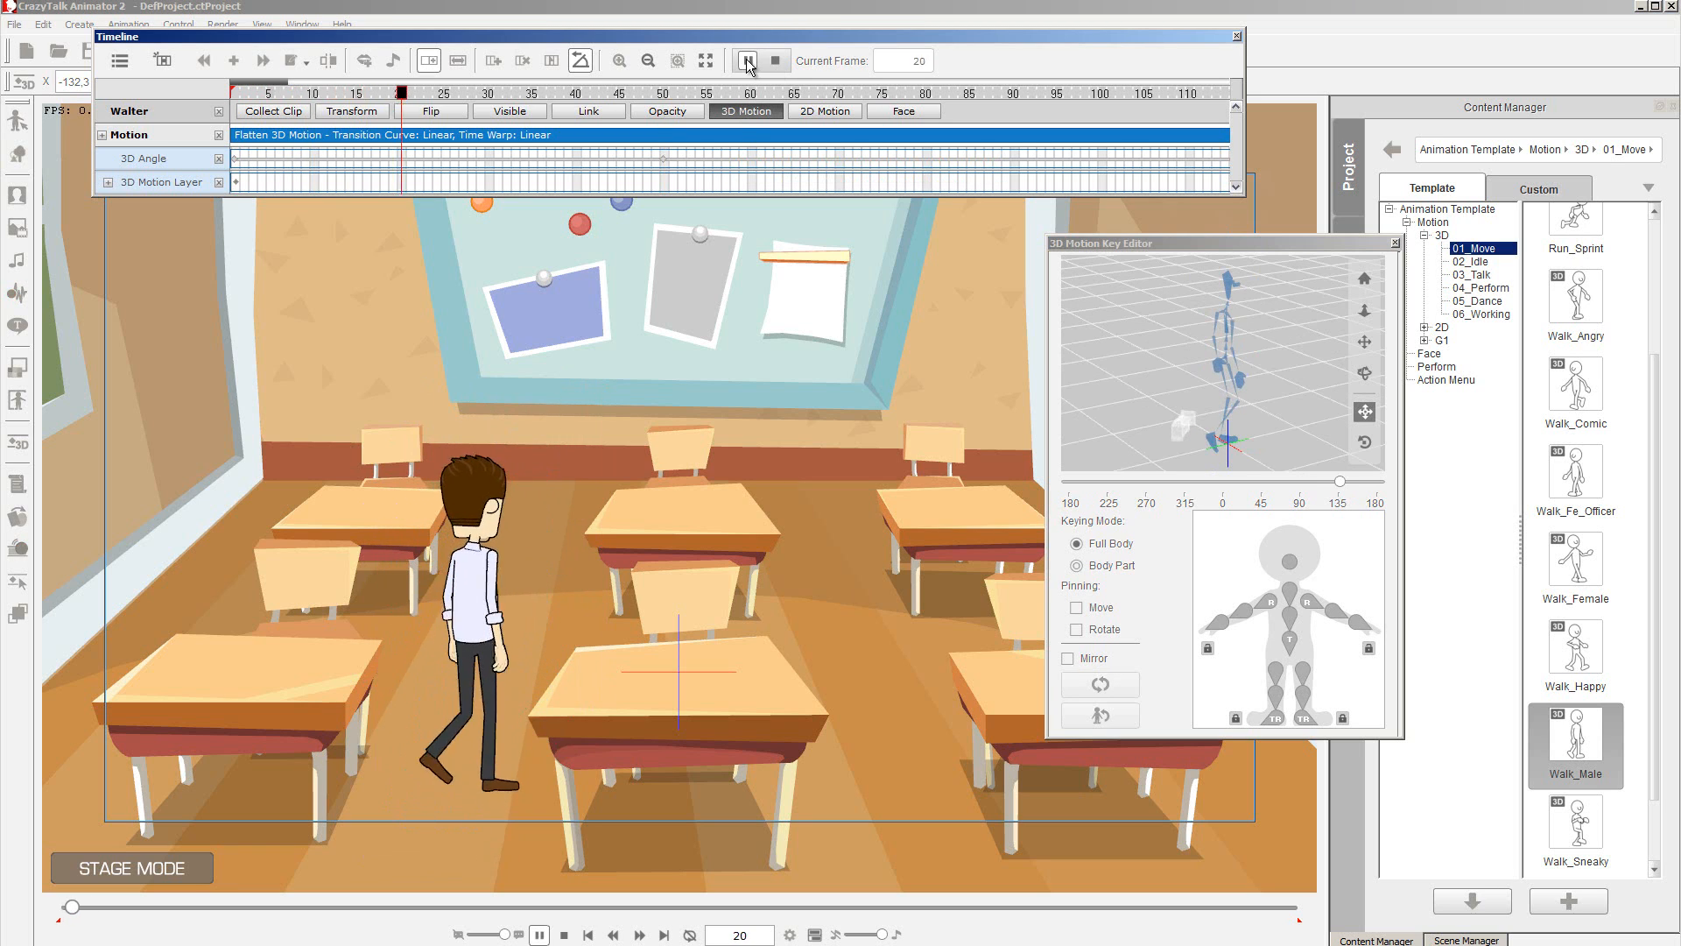
pyautogui.click(748, 60)
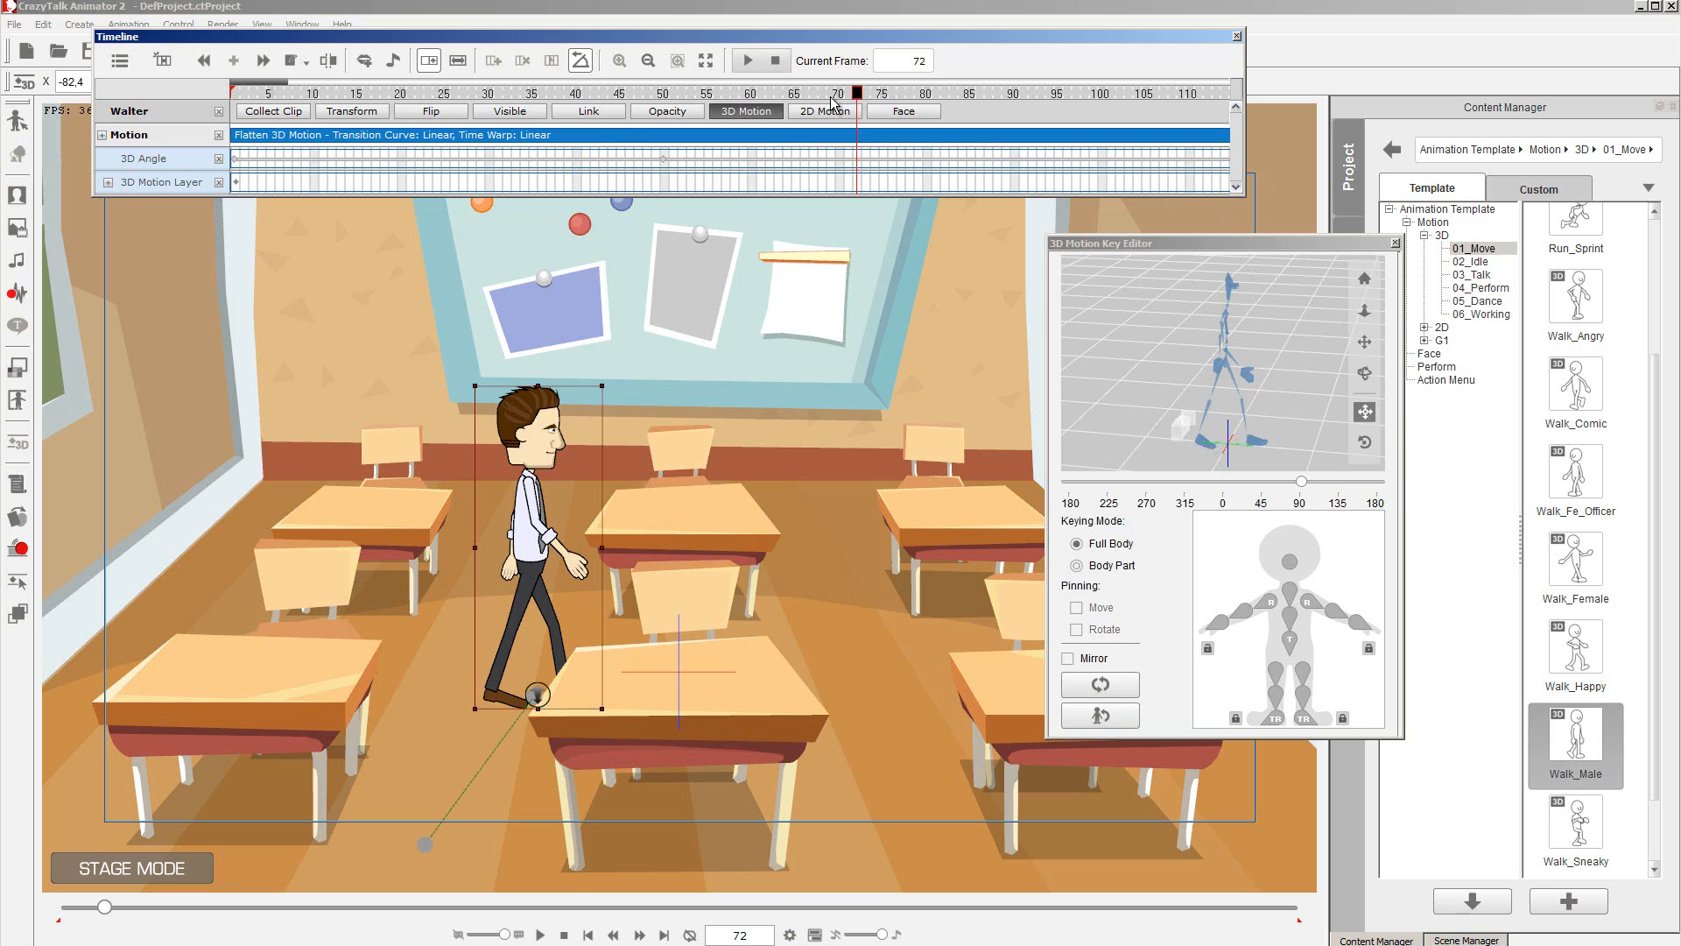
# At frame 100, move Walter across to the middle desk at about X 3.7, and preview the walk.
pyautogui.moveTo(241, 84); pyautogui.dragTo(261, 82)
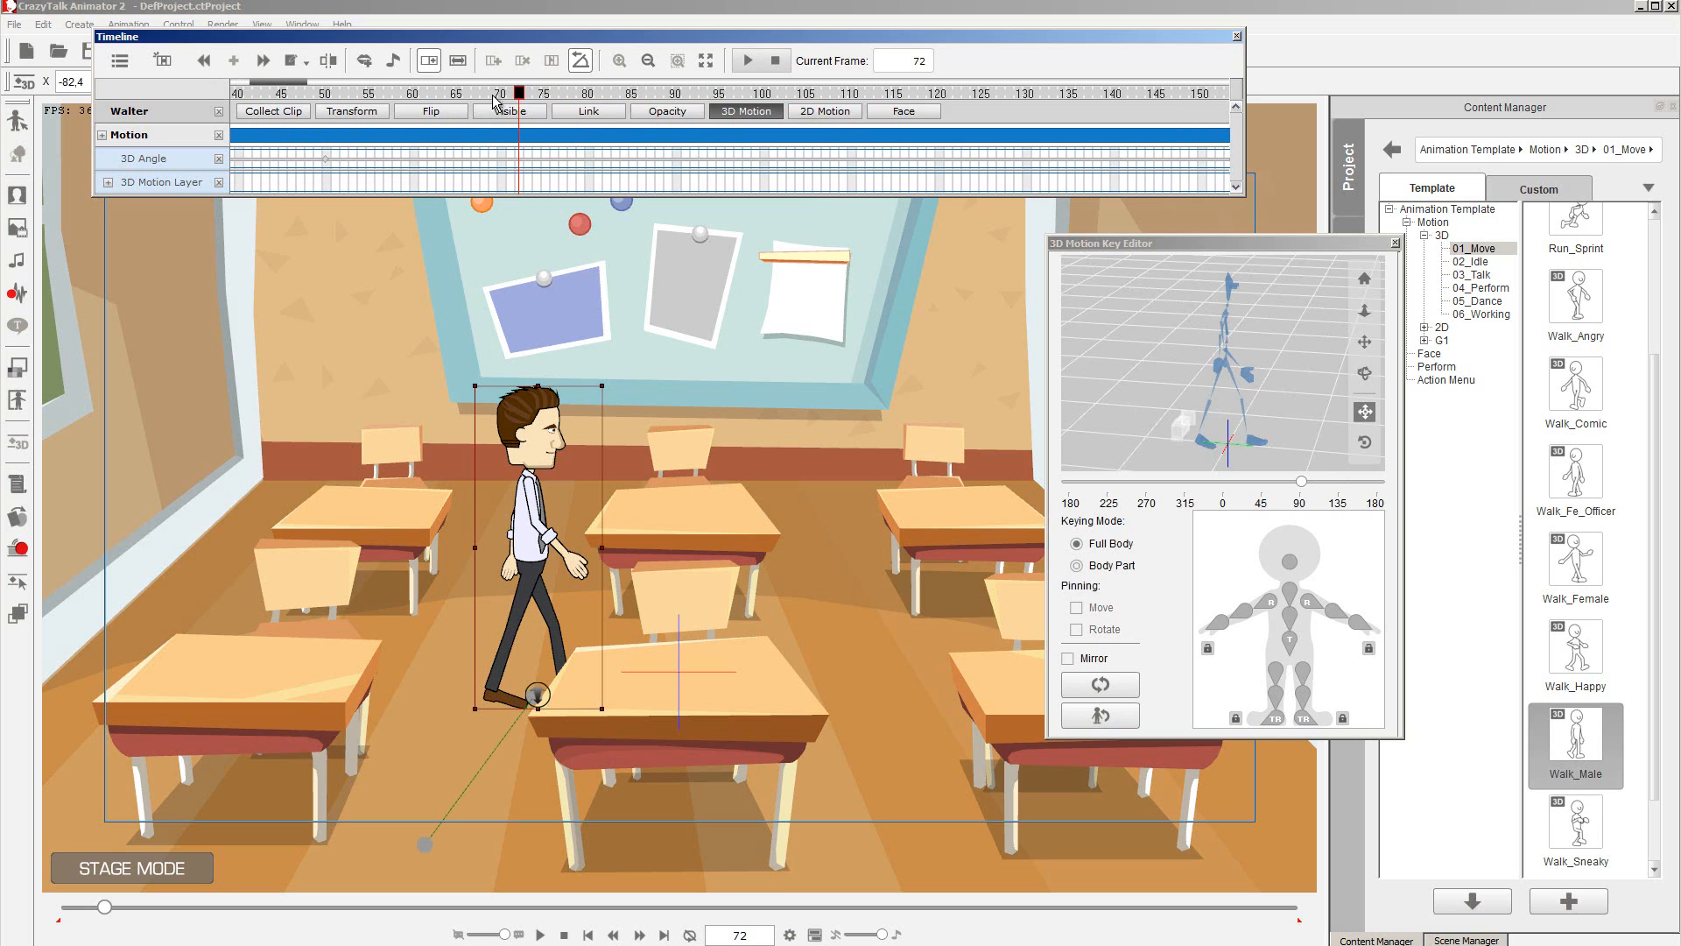
pyautogui.moveTo(519, 96); pyautogui.dragTo(766, 92)
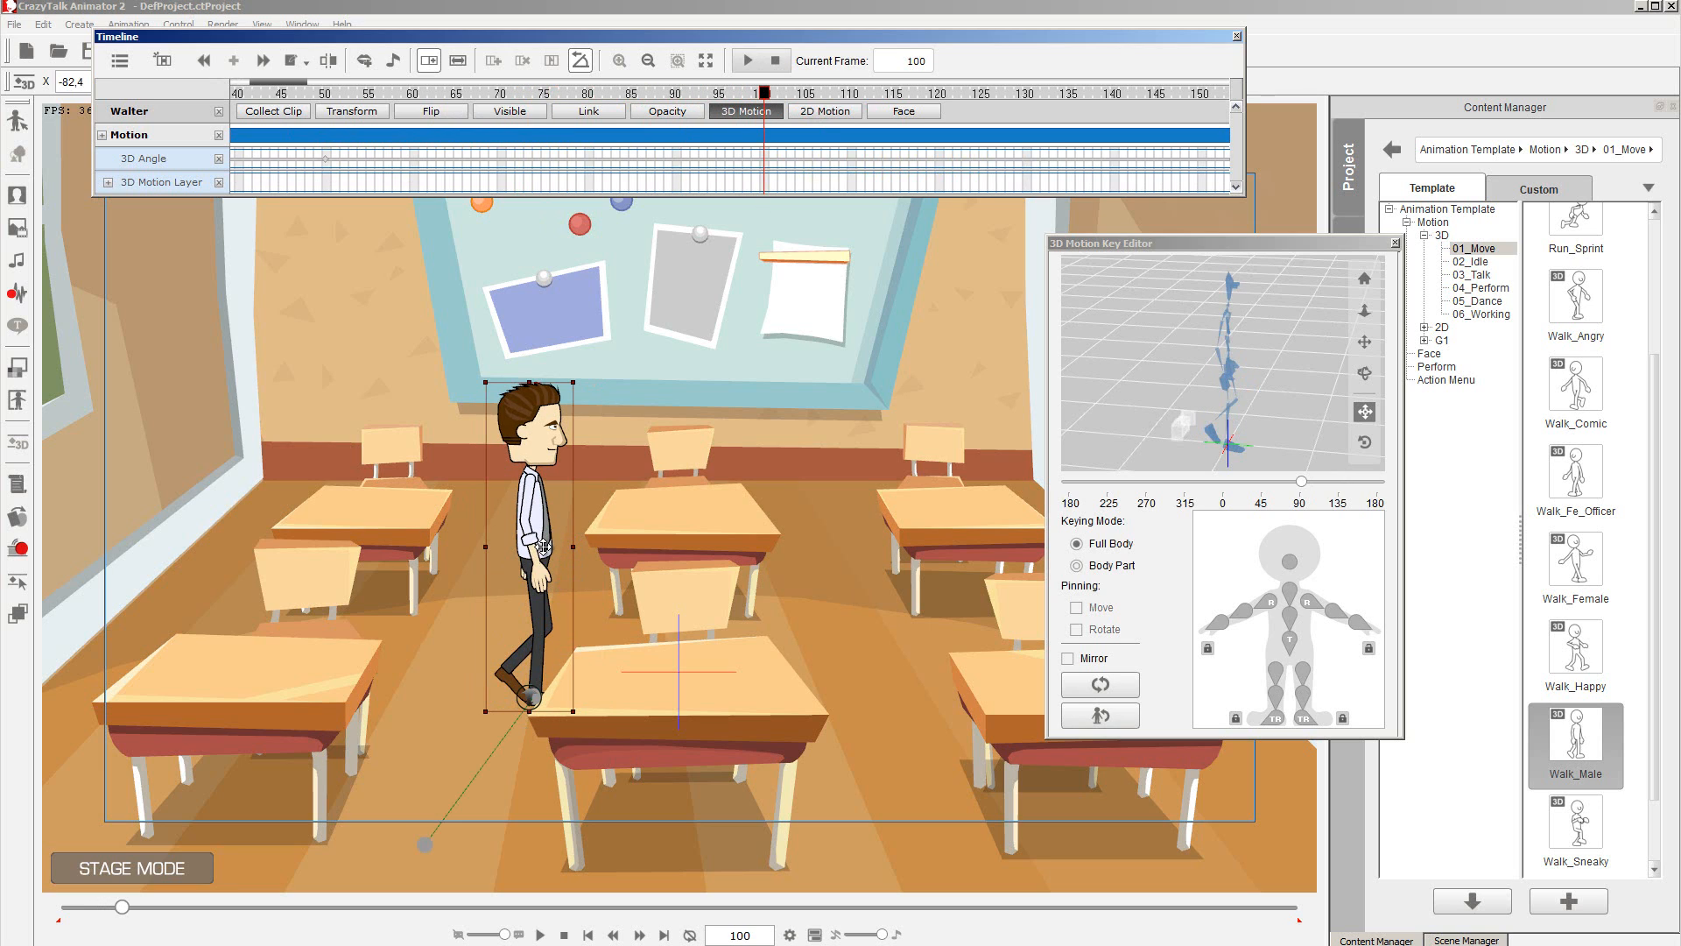
pyautogui.moveTo(557, 545); pyautogui.dragTo(700, 524)
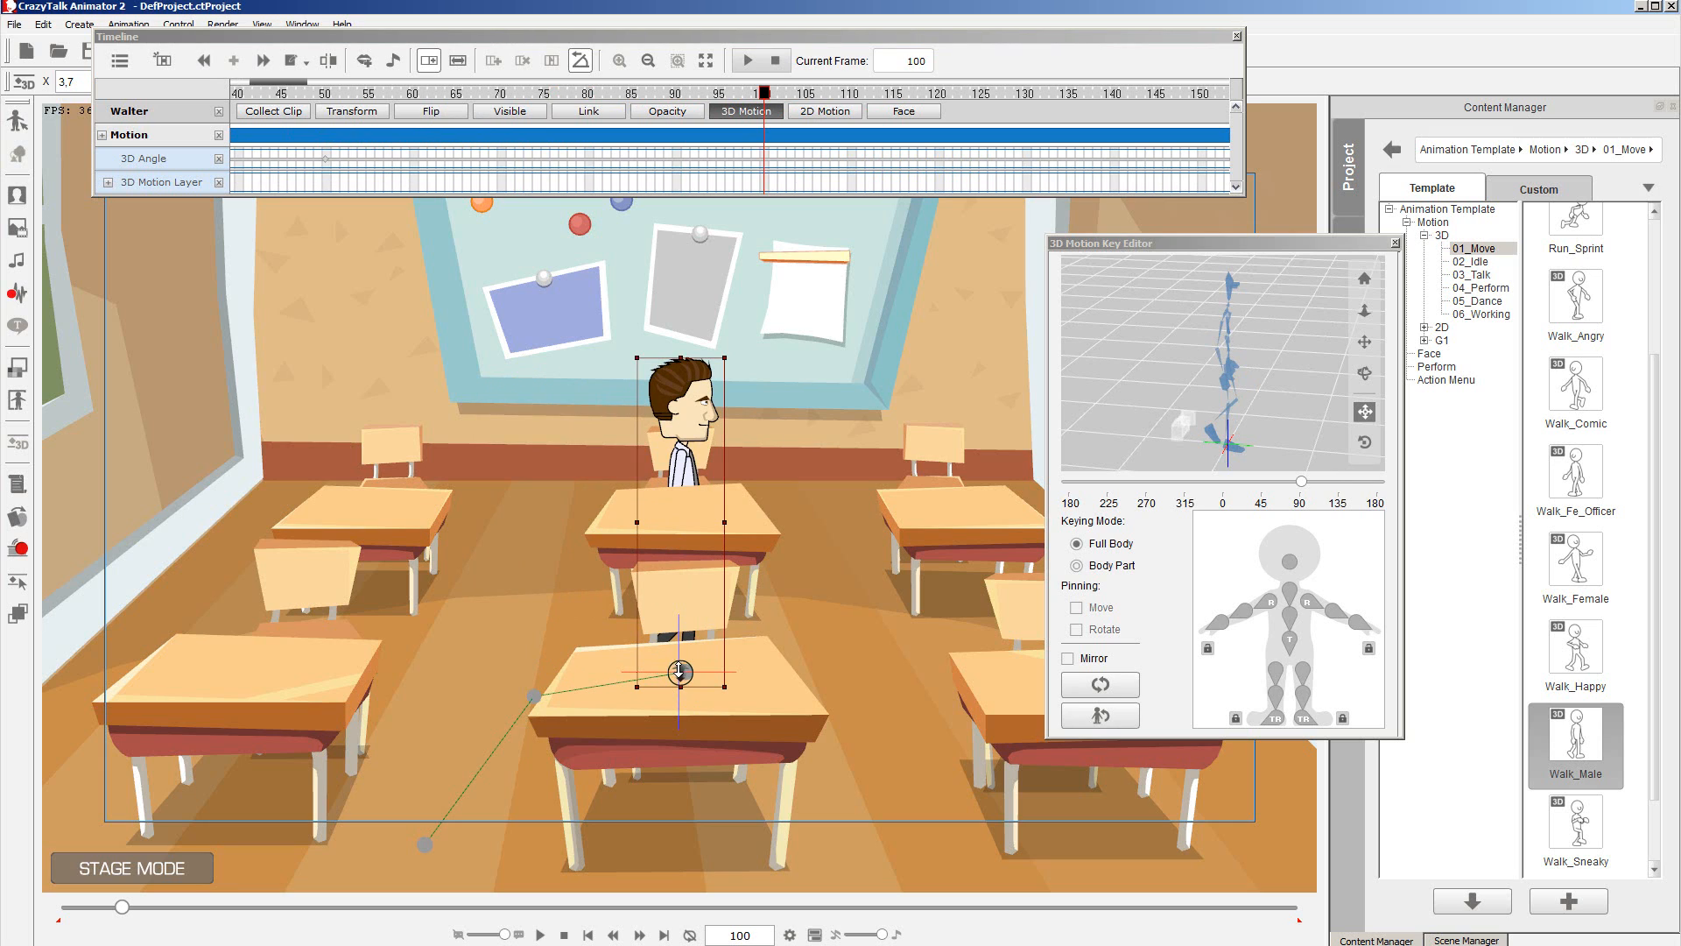
pyautogui.moveTo(683, 670); pyautogui.dragTo(690, 694)
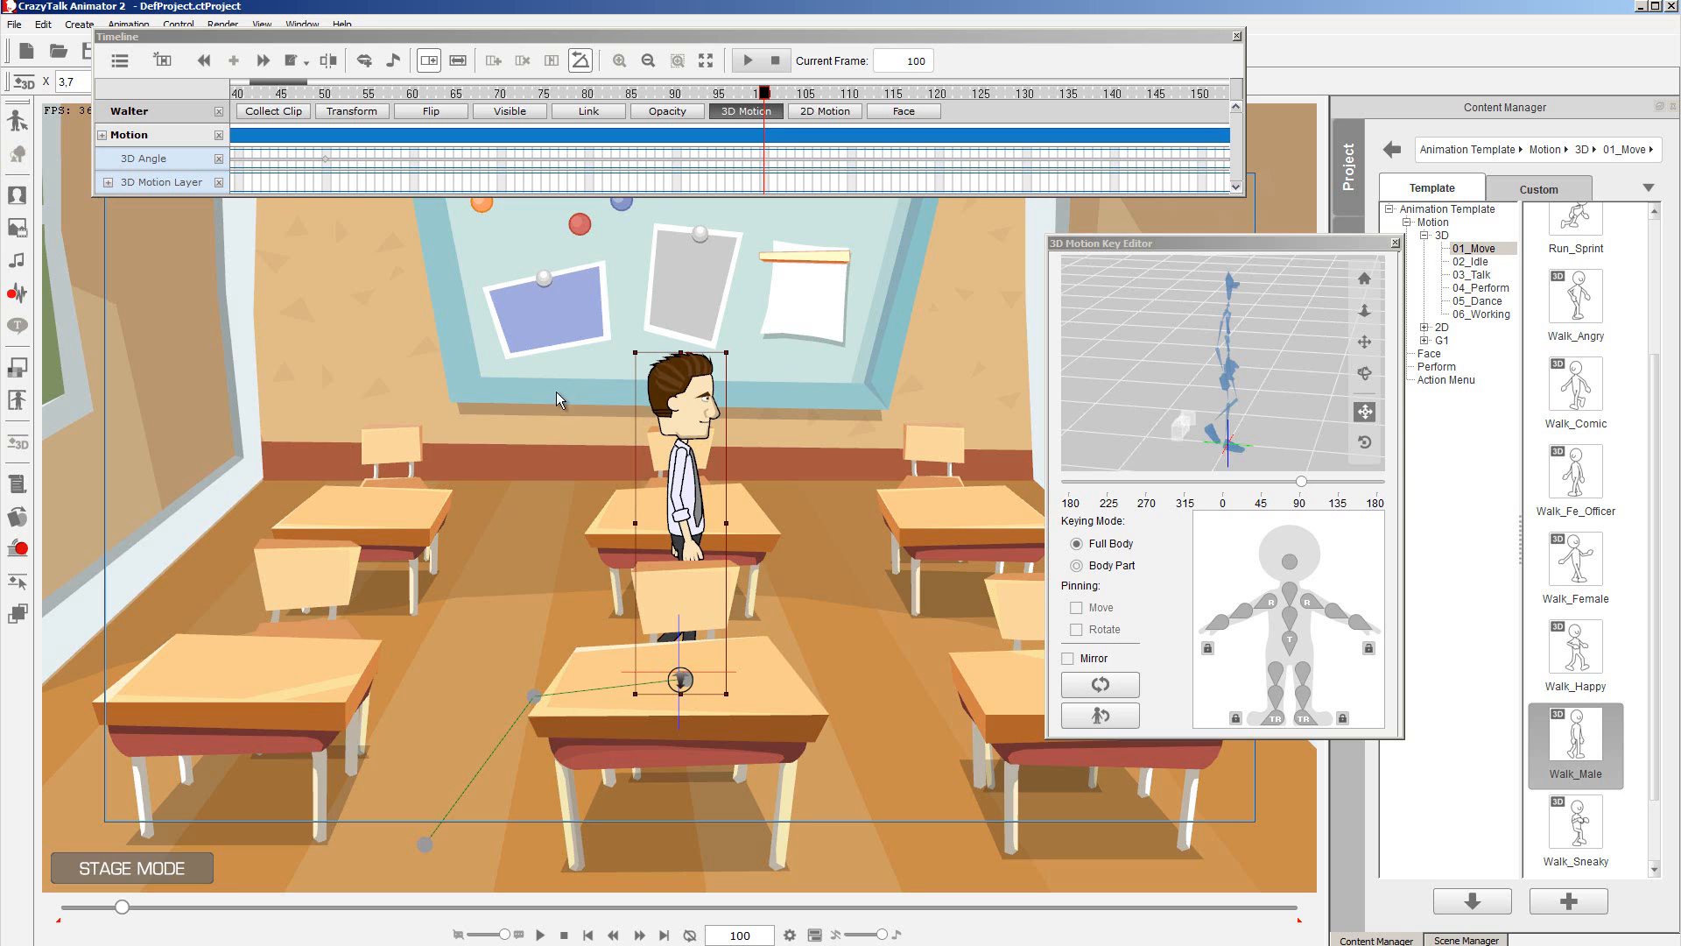
pyautogui.click(749, 61)
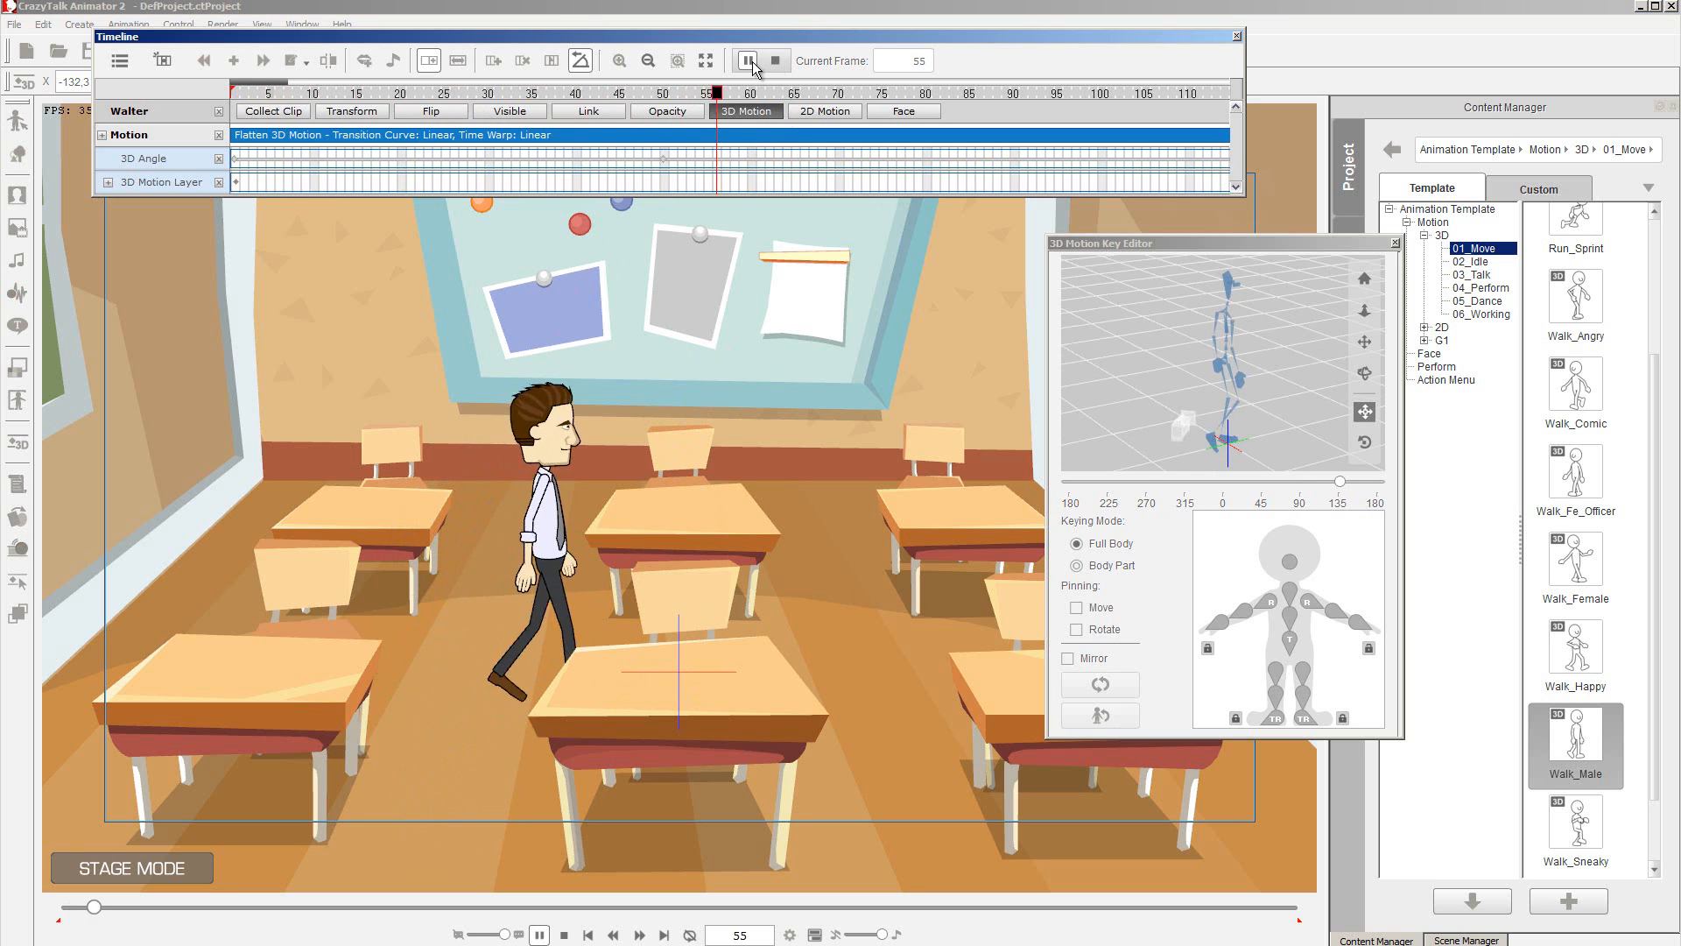
pyautogui.click(776, 62)
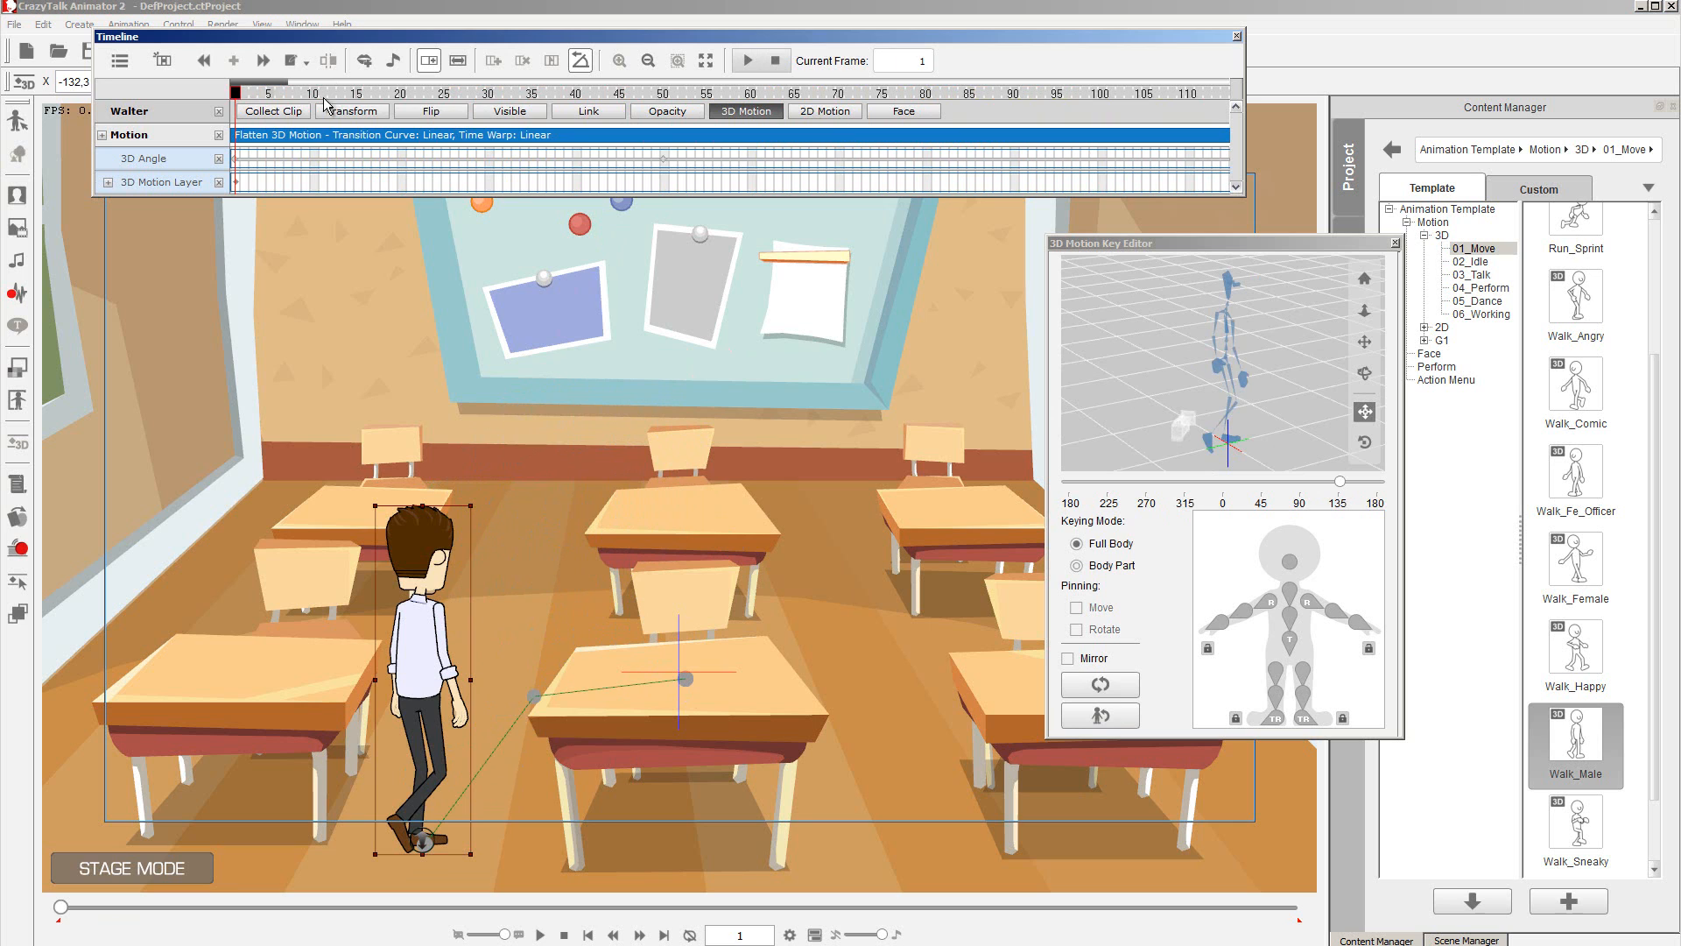
# At frame 150, set Walter's 3D angle to 45 and move him past the middle desk to about X 88.9.
pyautogui.moveTo(324, 104); pyautogui.dragTo(1163, 156)
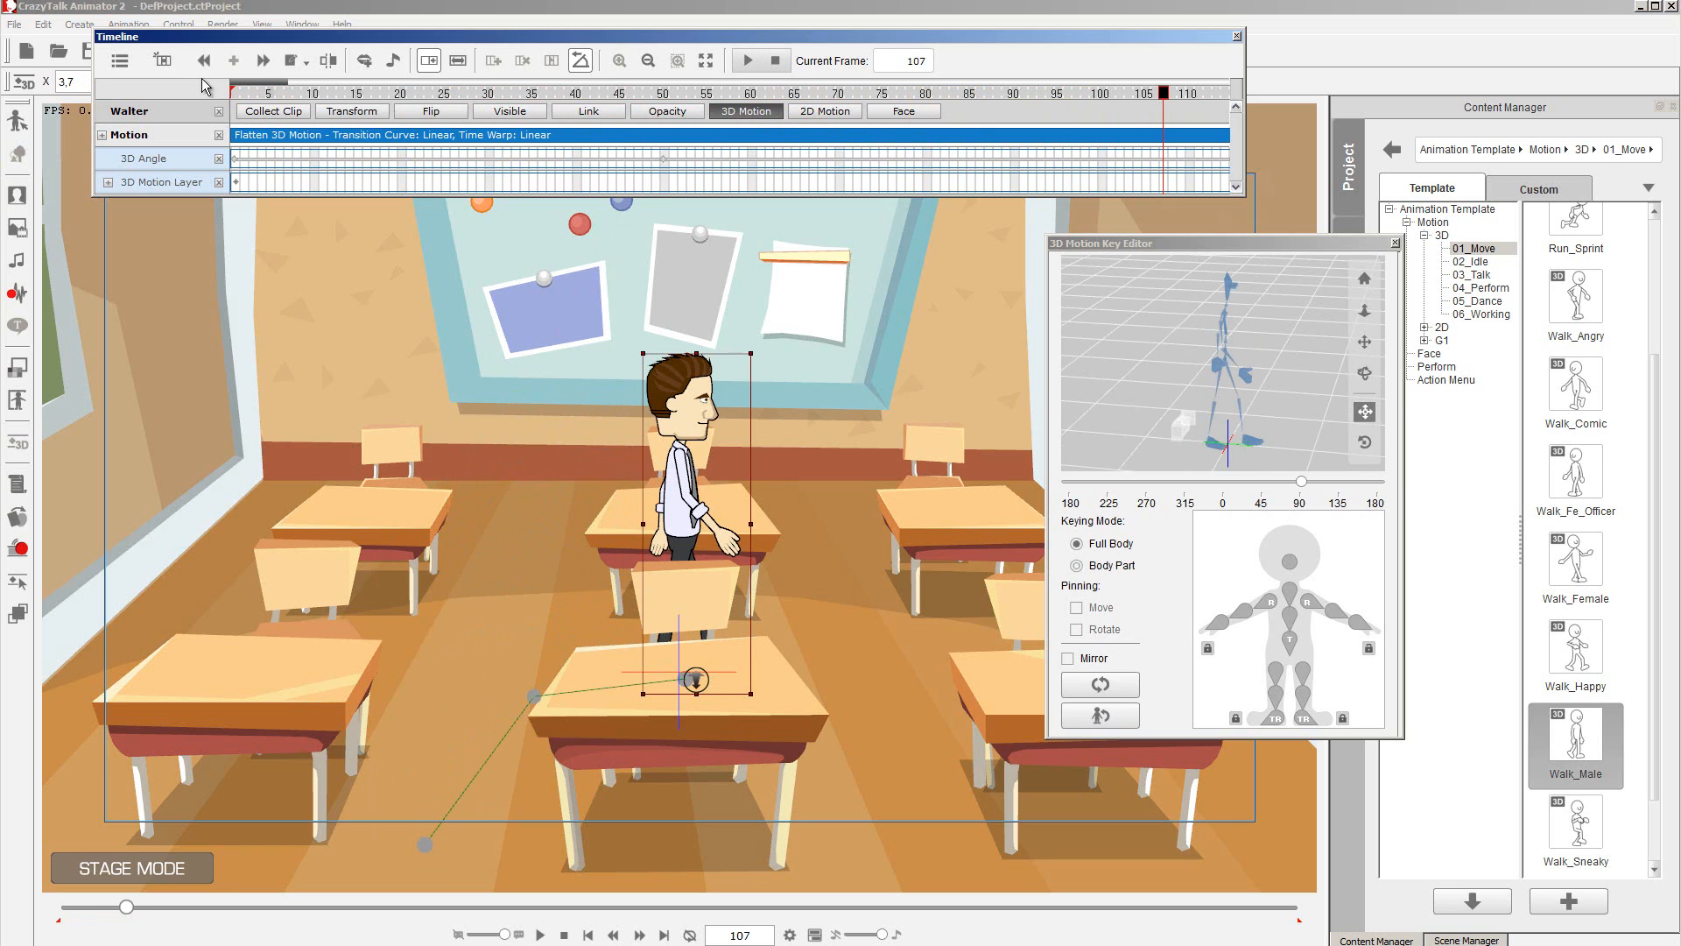
pyautogui.moveTo(268, 84); pyautogui.dragTo(307, 79)
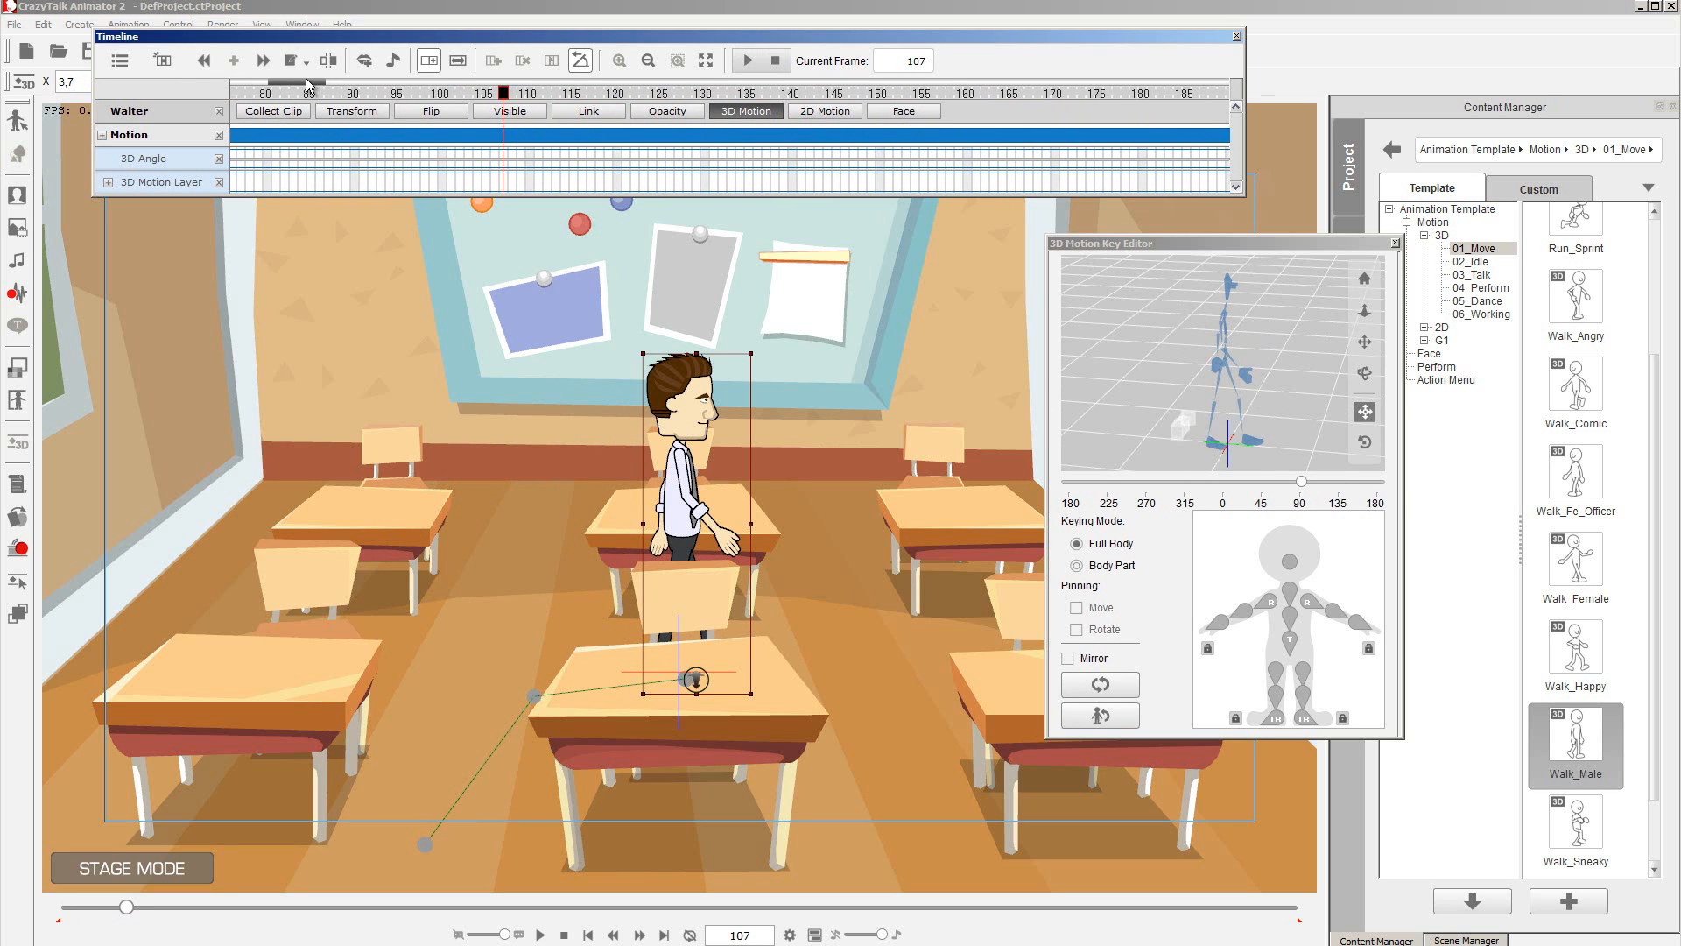
pyautogui.moveTo(513, 96); pyautogui.dragTo(882, 114)
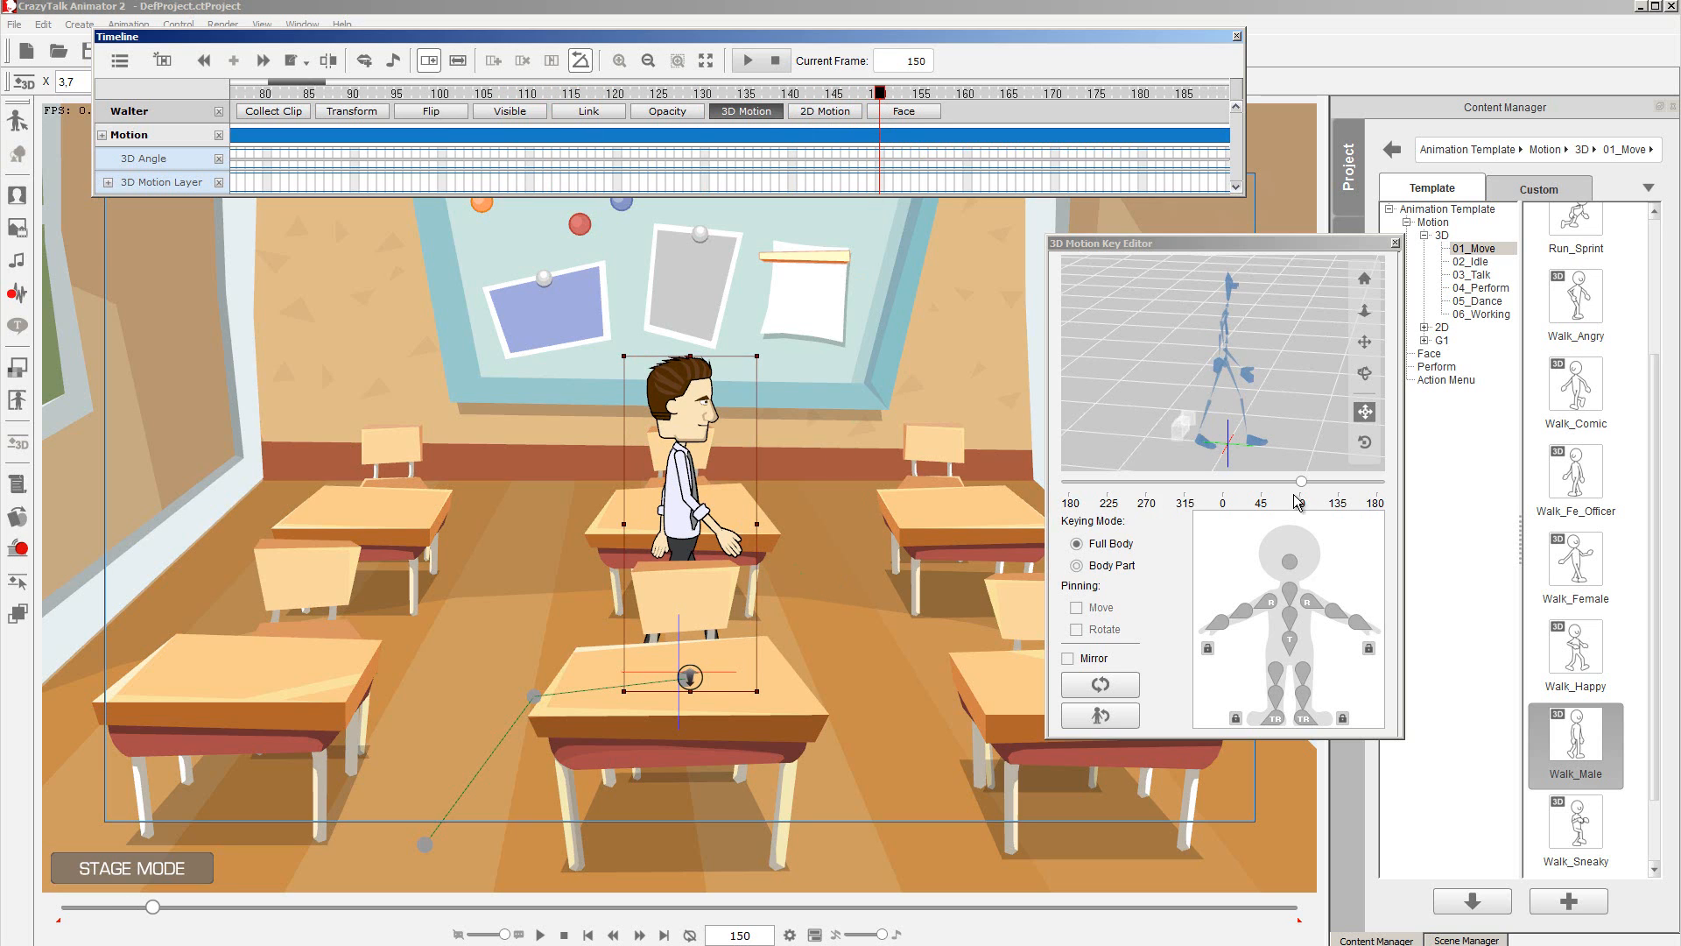
pyautogui.click(1340, 483)
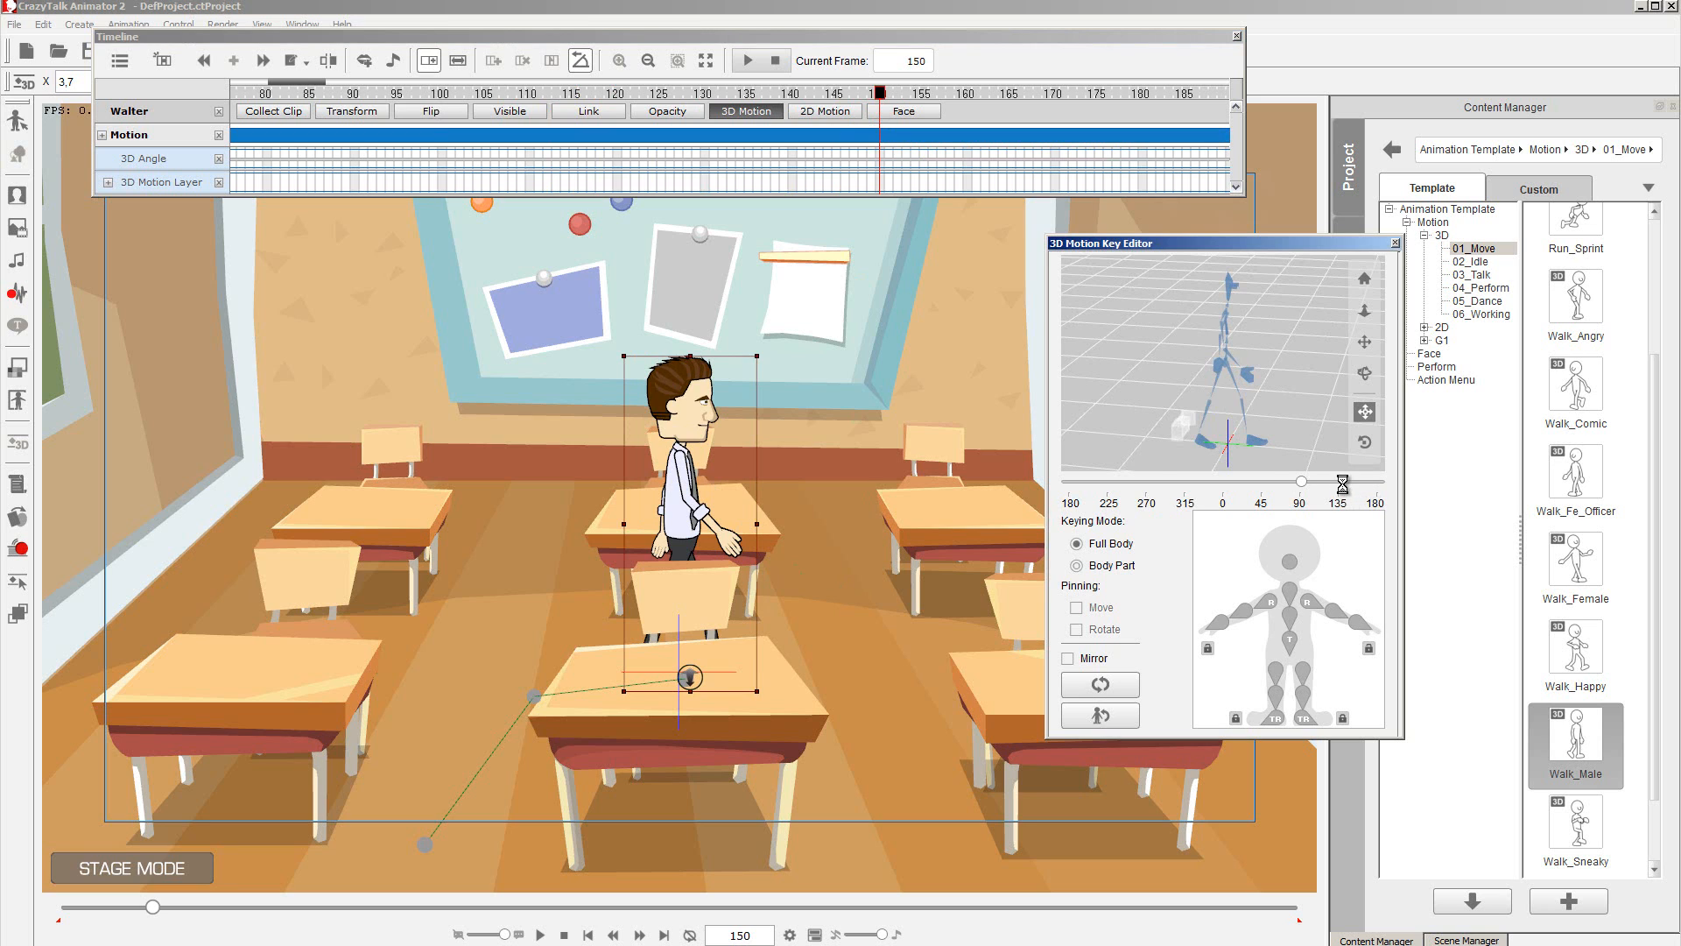
pyautogui.click(1264, 483)
pyautogui.click(1265, 488)
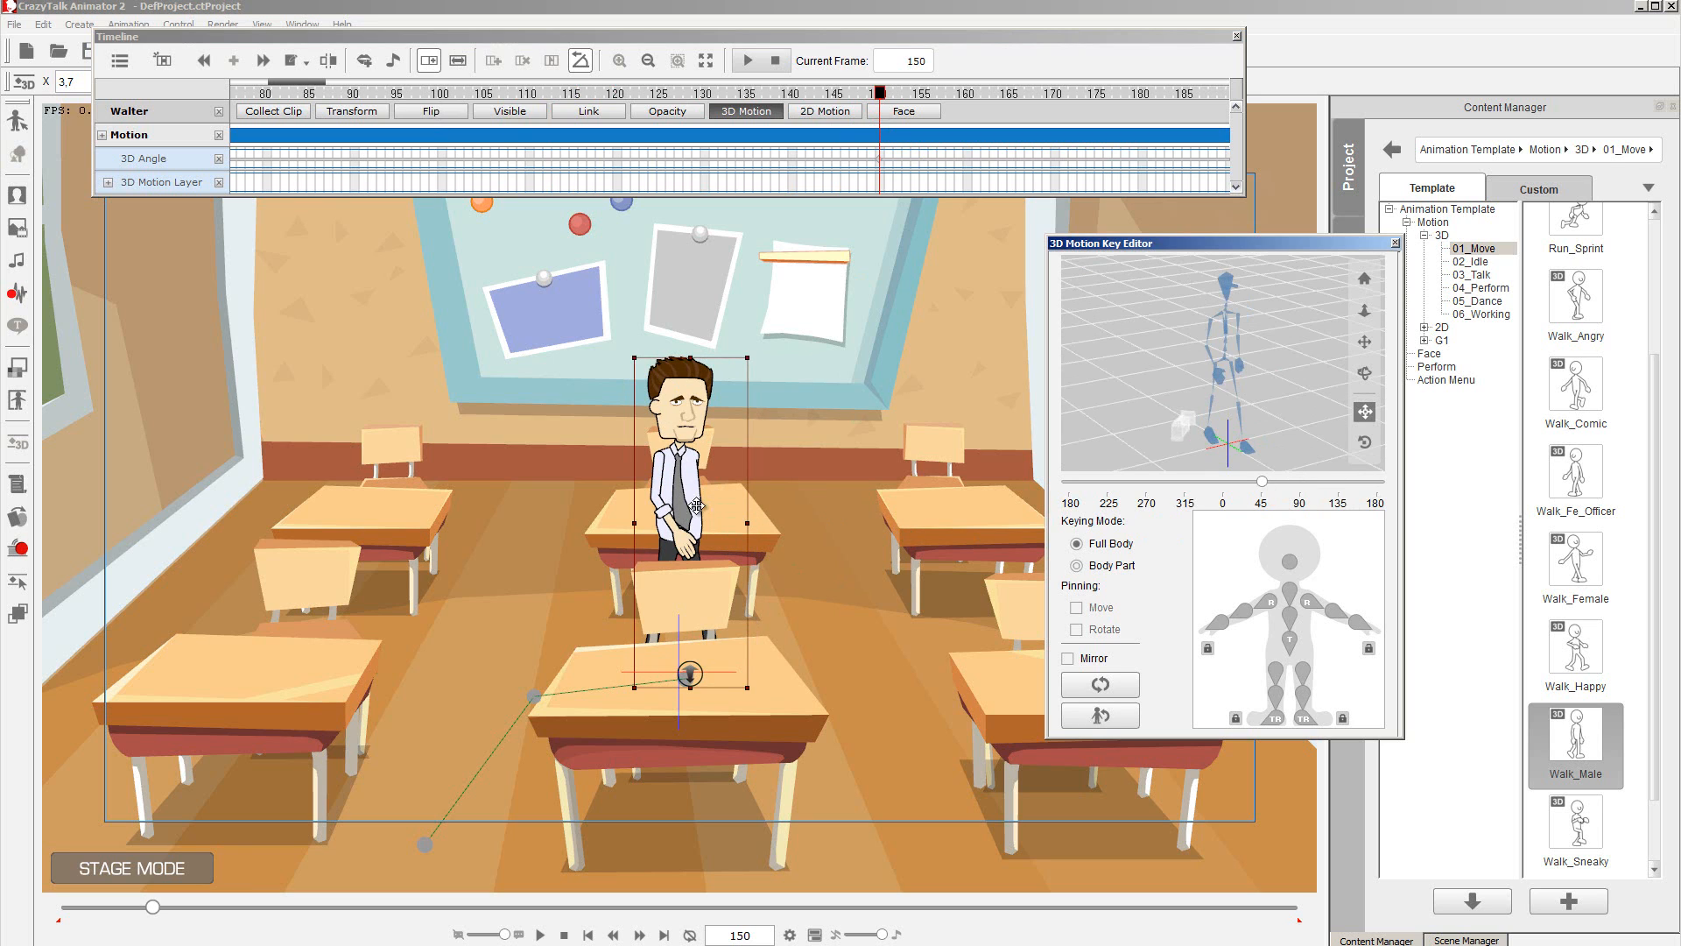
pyautogui.moveTo(698, 507); pyautogui.dragTo(848, 510)
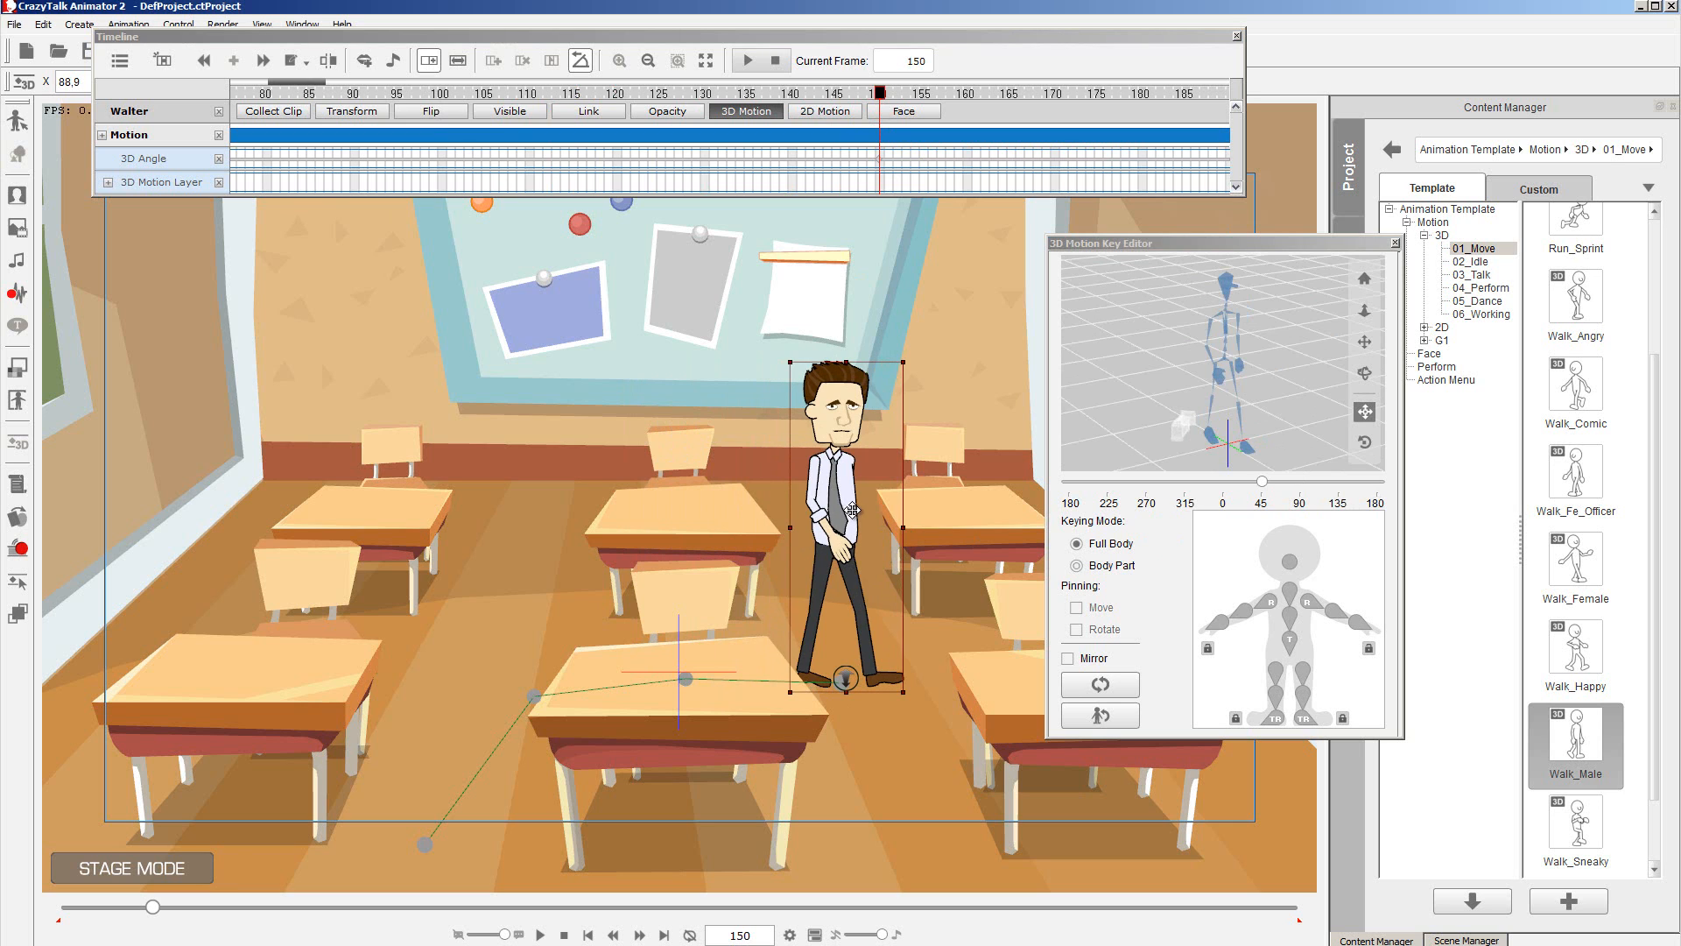
# Play the walk from the first frame to review Walter's turn past the middle desk and his approach toward the front.
pyautogui.click(775, 61)
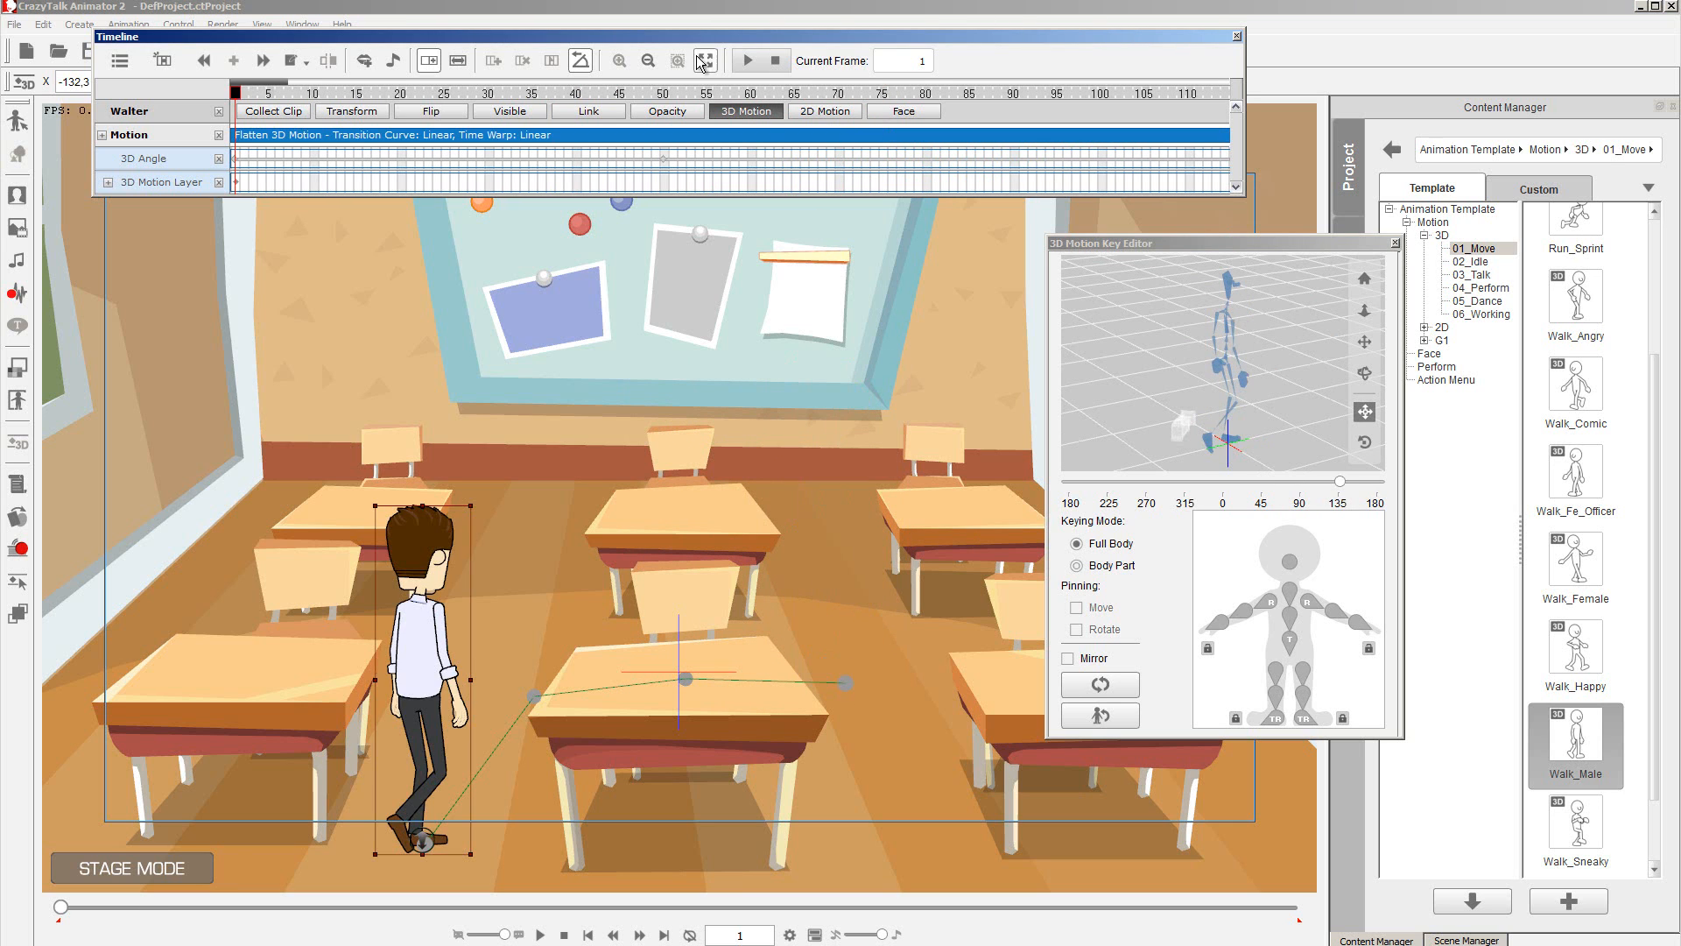
pyautogui.click(747, 62)
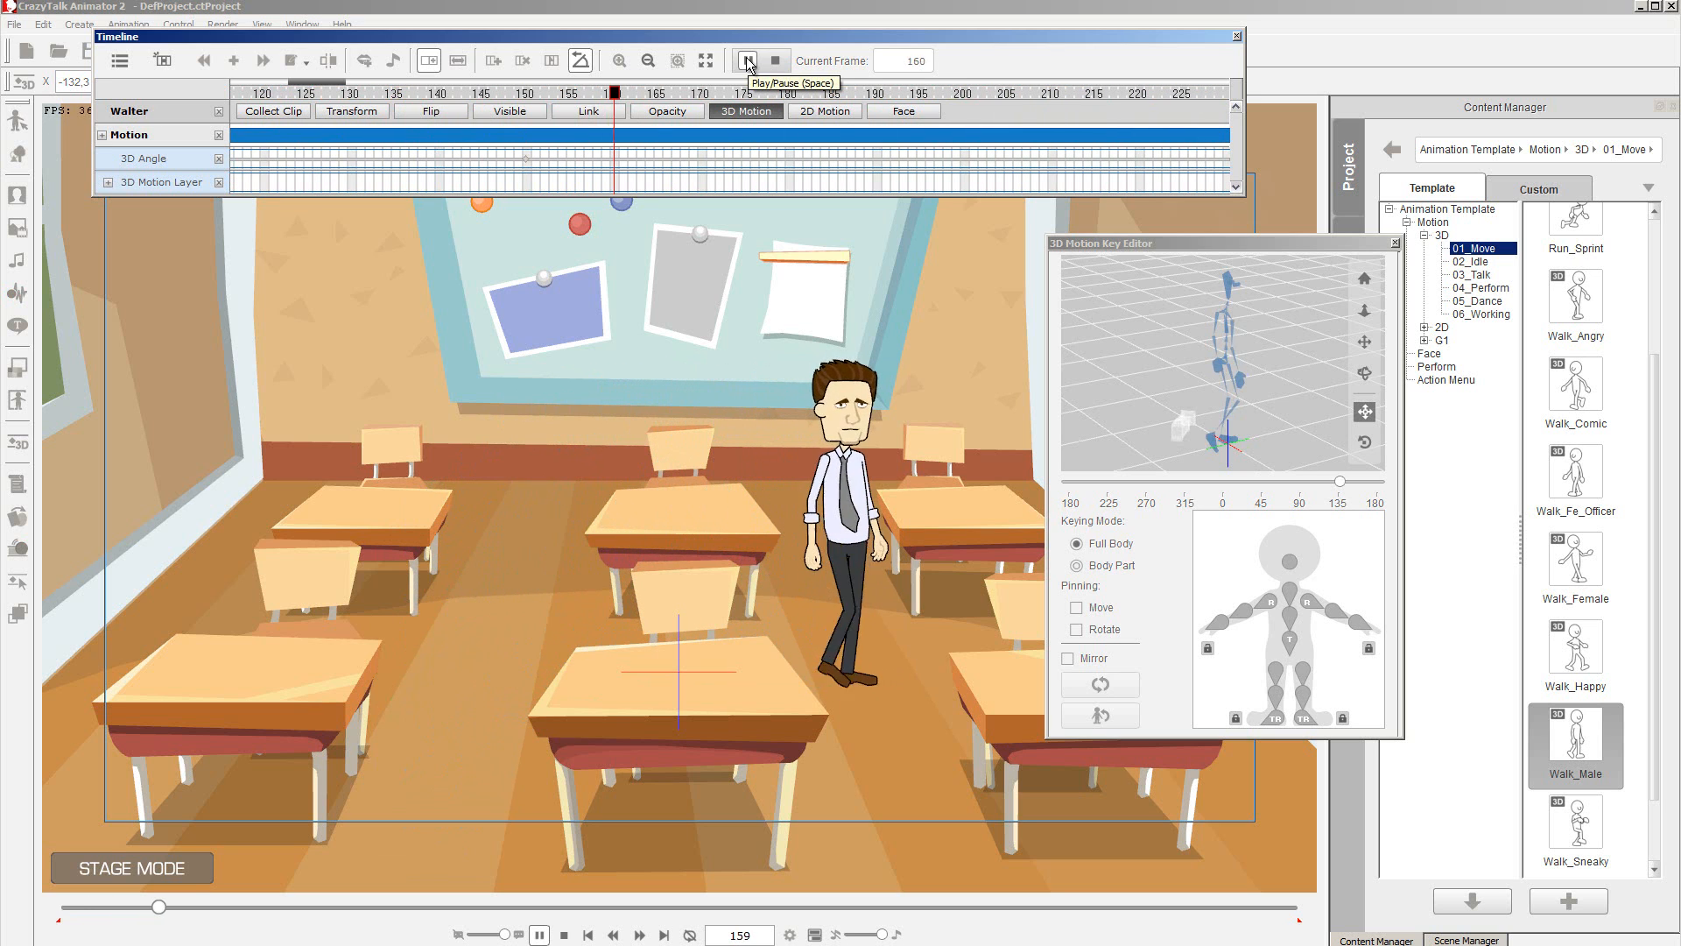
pyautogui.click(776, 61)
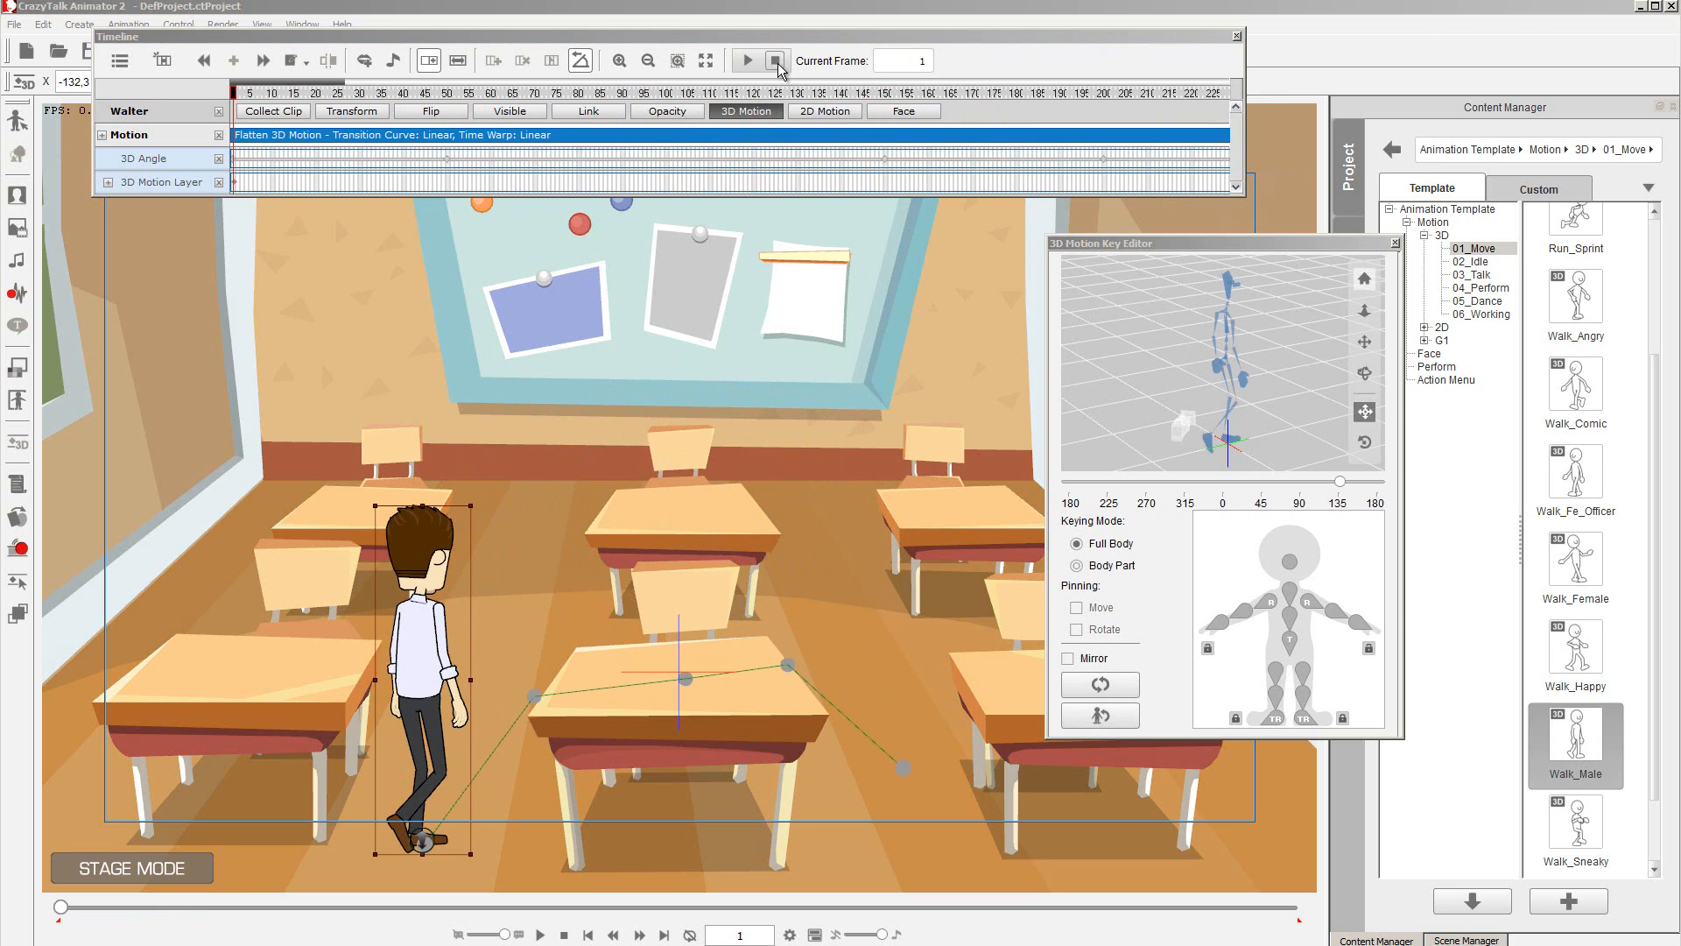
pyautogui.click(777, 64)
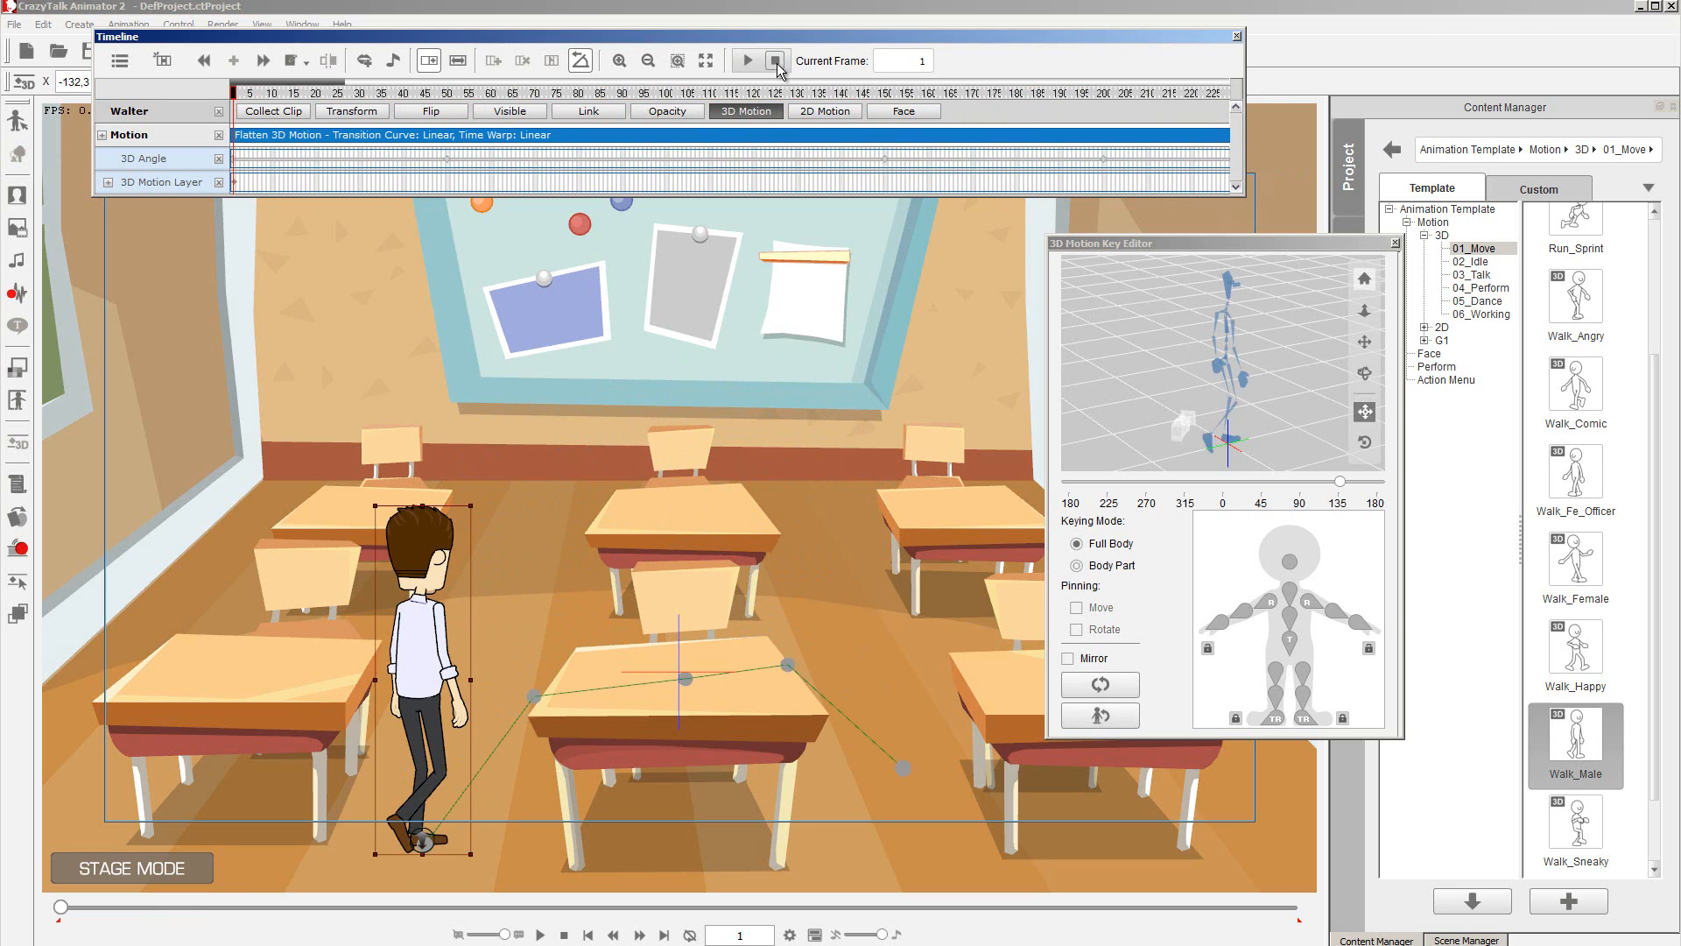
pyautogui.click(747, 62)
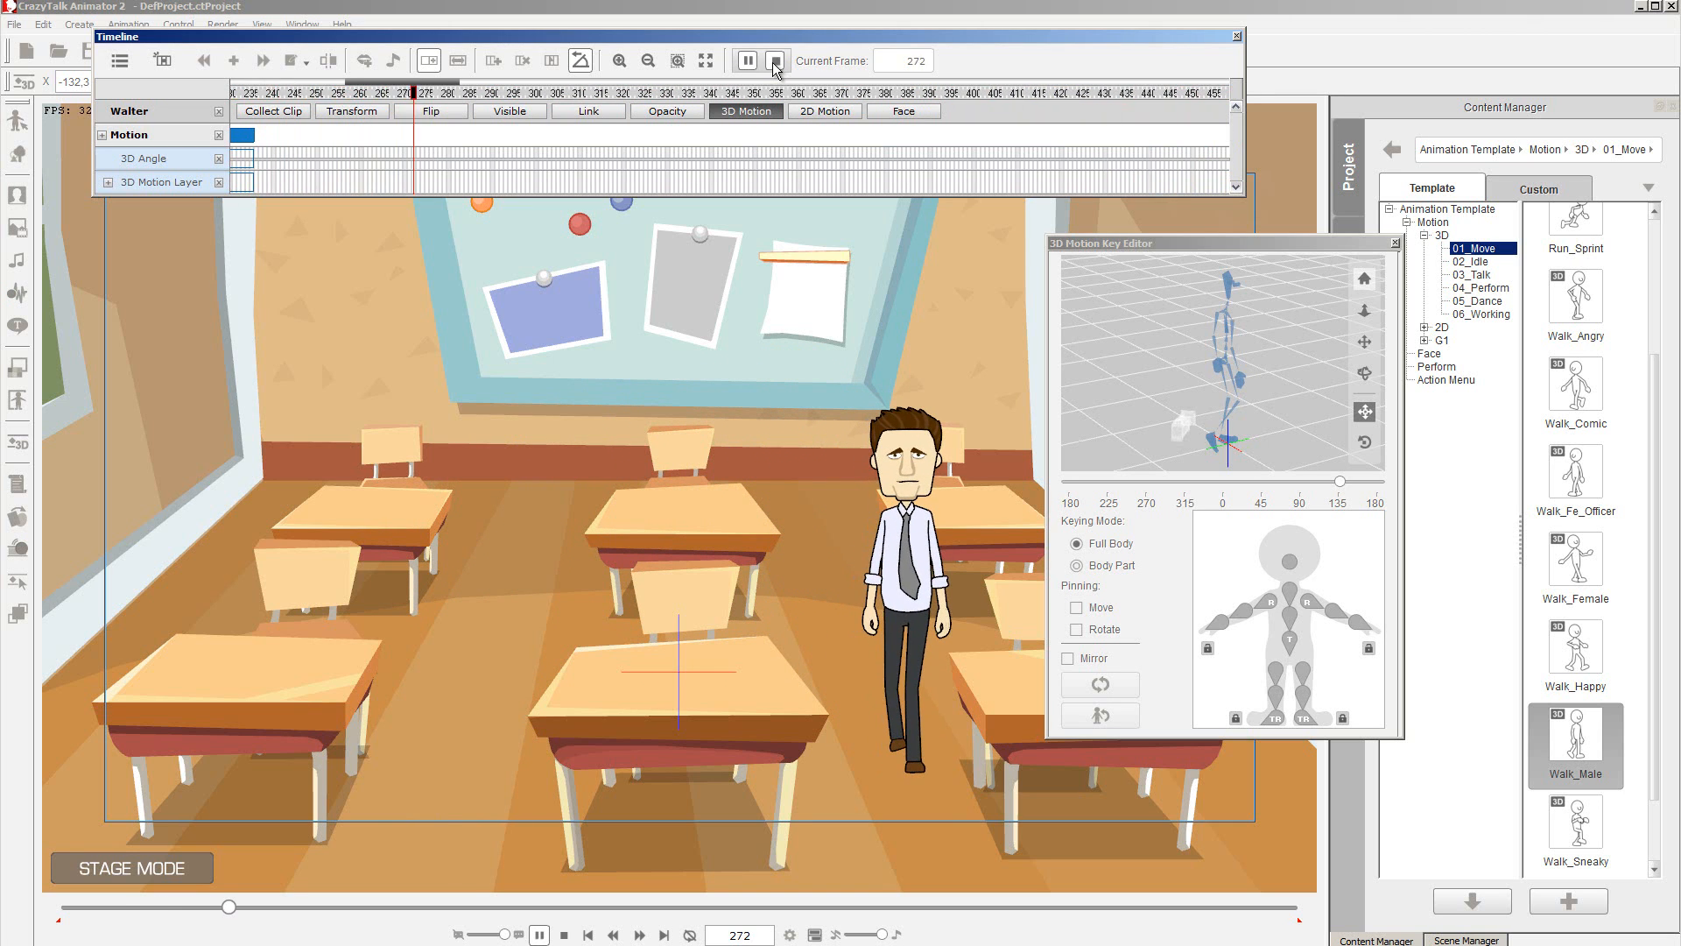
pyautogui.click(775, 61)
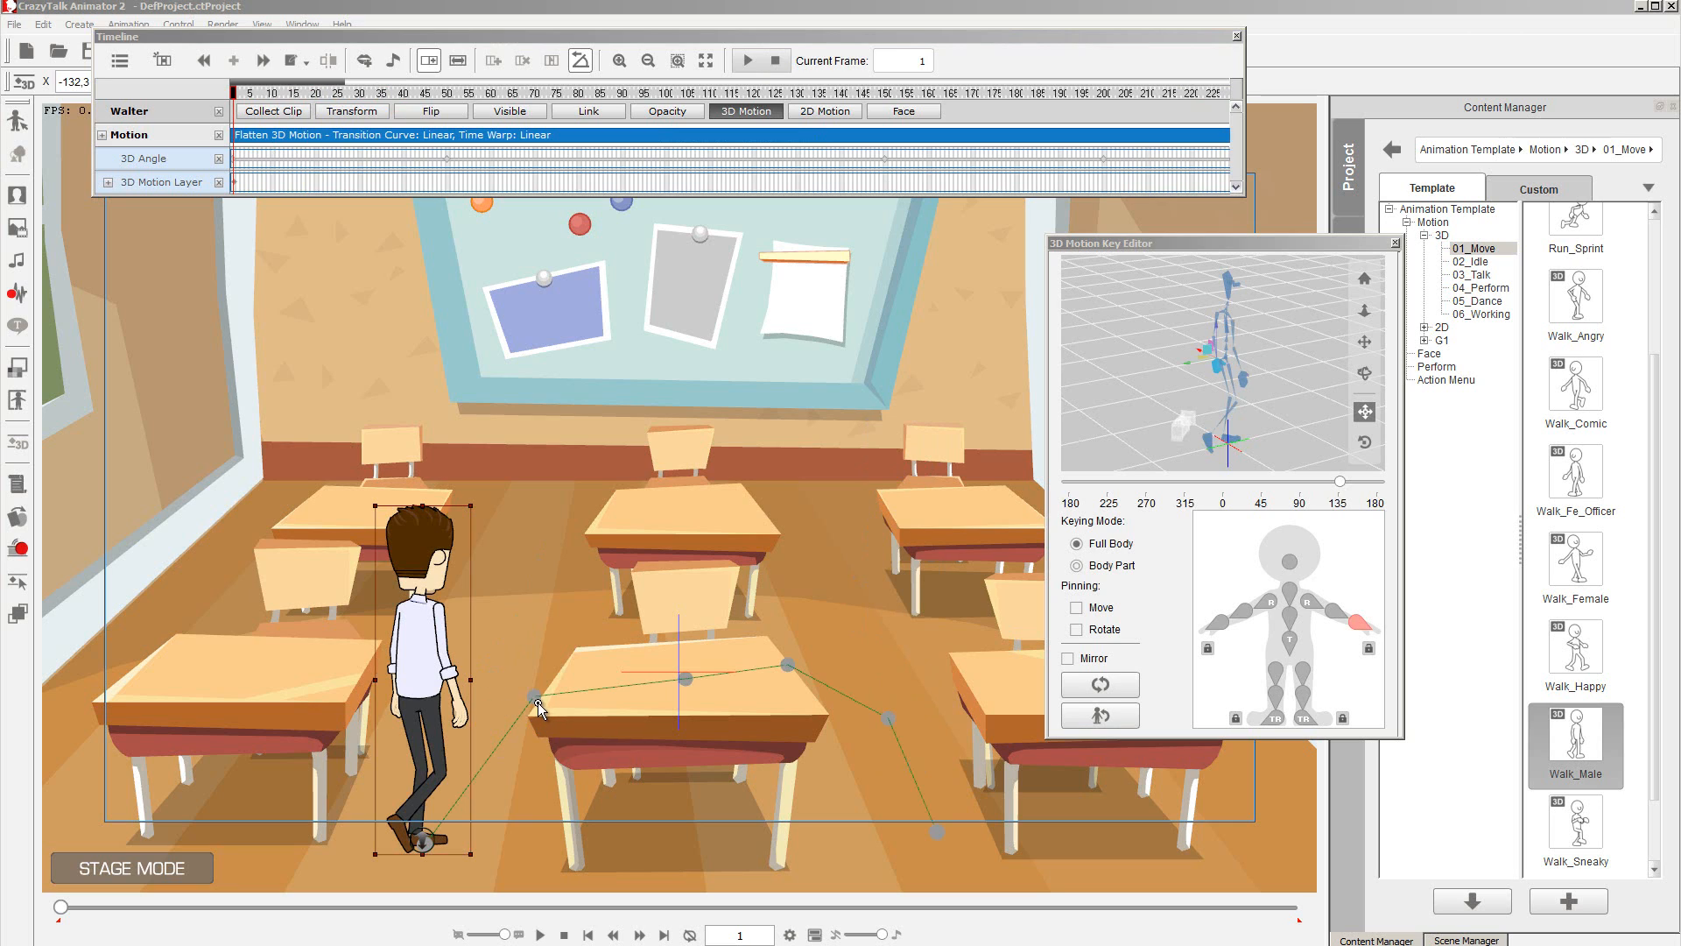
# Shift the second and third points of Walter's motion path slightly deeper into the scene, and replay the animation to check it.
pyautogui.moveTo(536, 702); pyautogui.dragTo(527, 688)
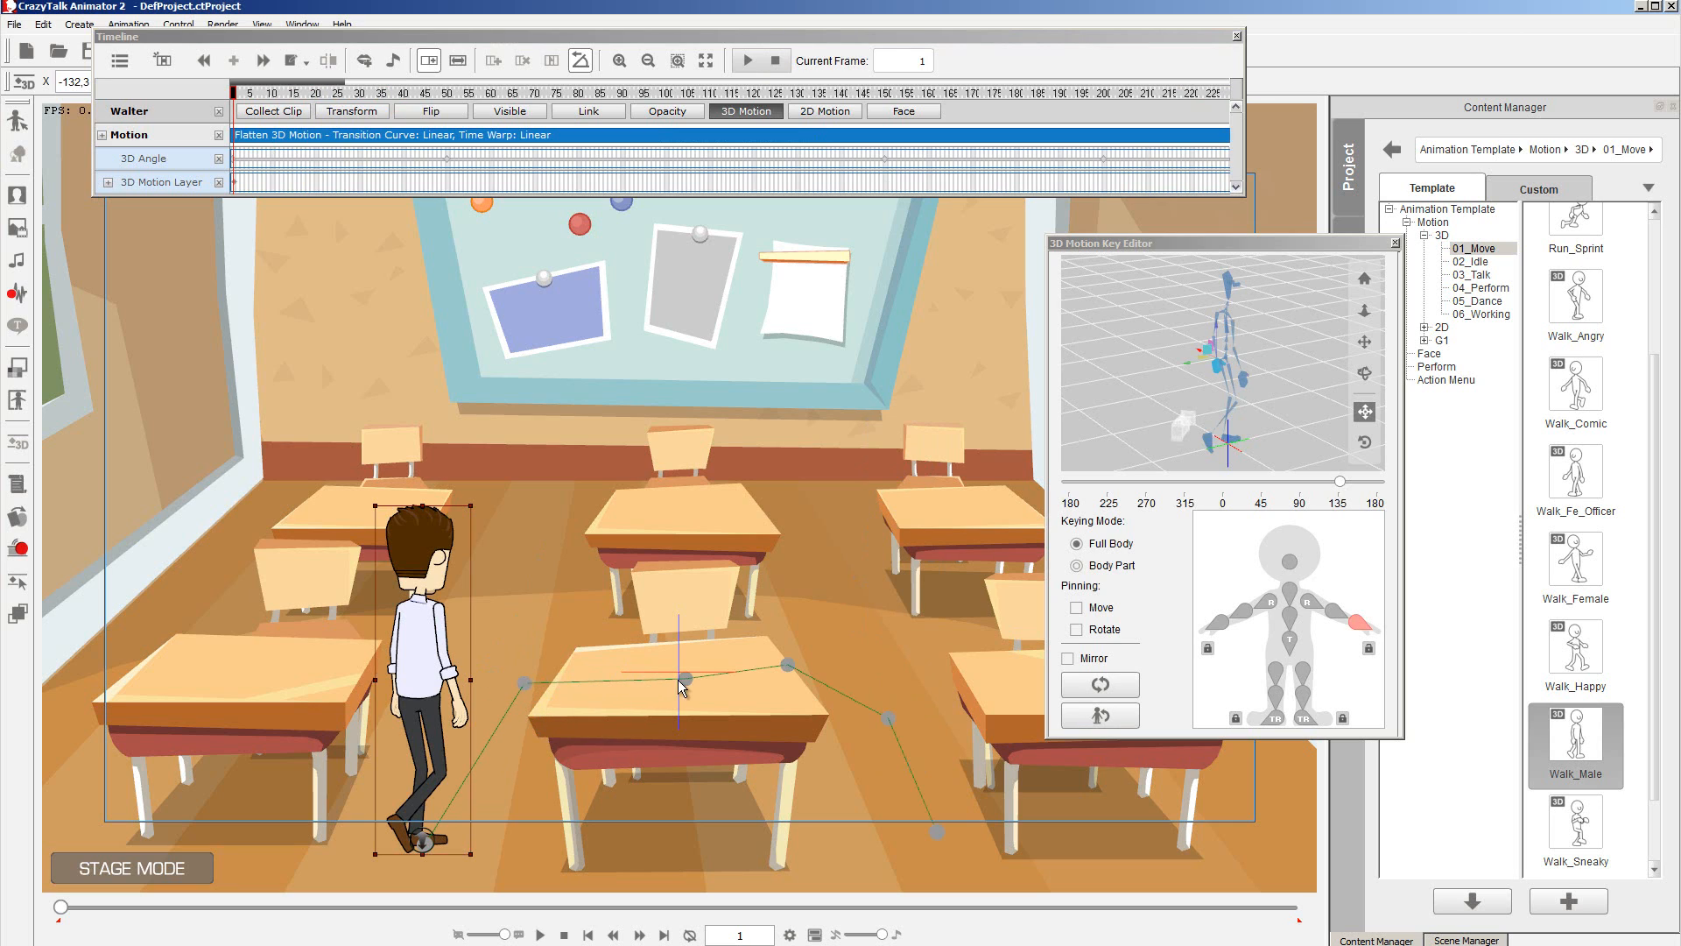
pyautogui.moveTo(687, 688); pyautogui.dragTo(687, 673)
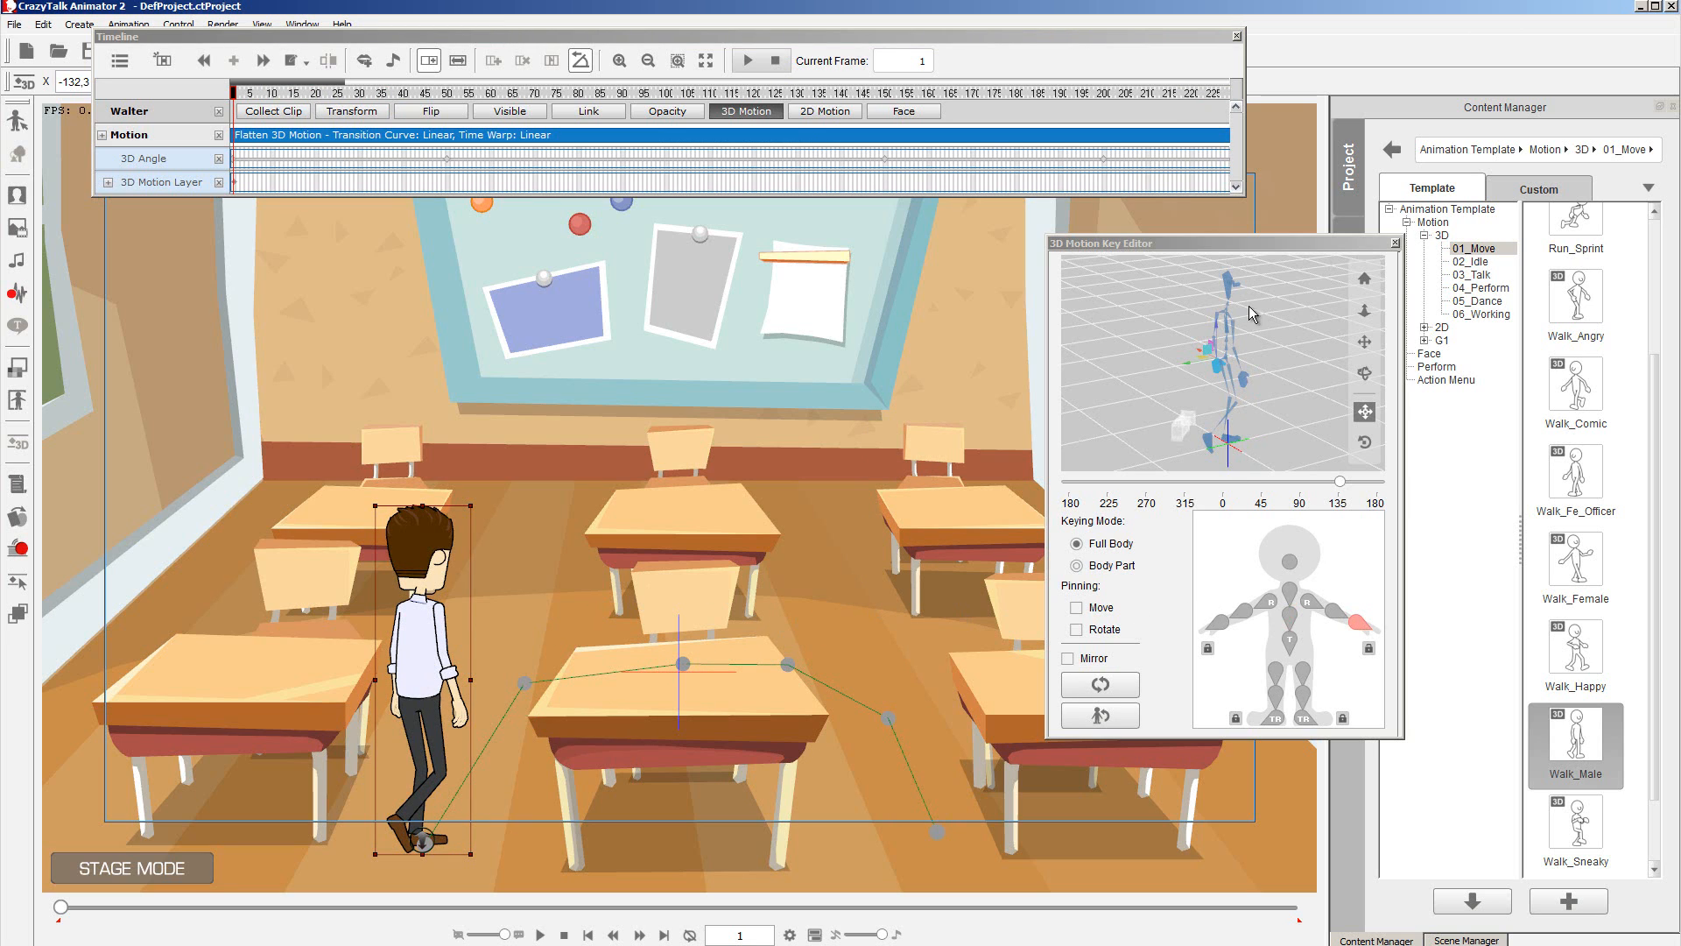
pyautogui.click(771, 63)
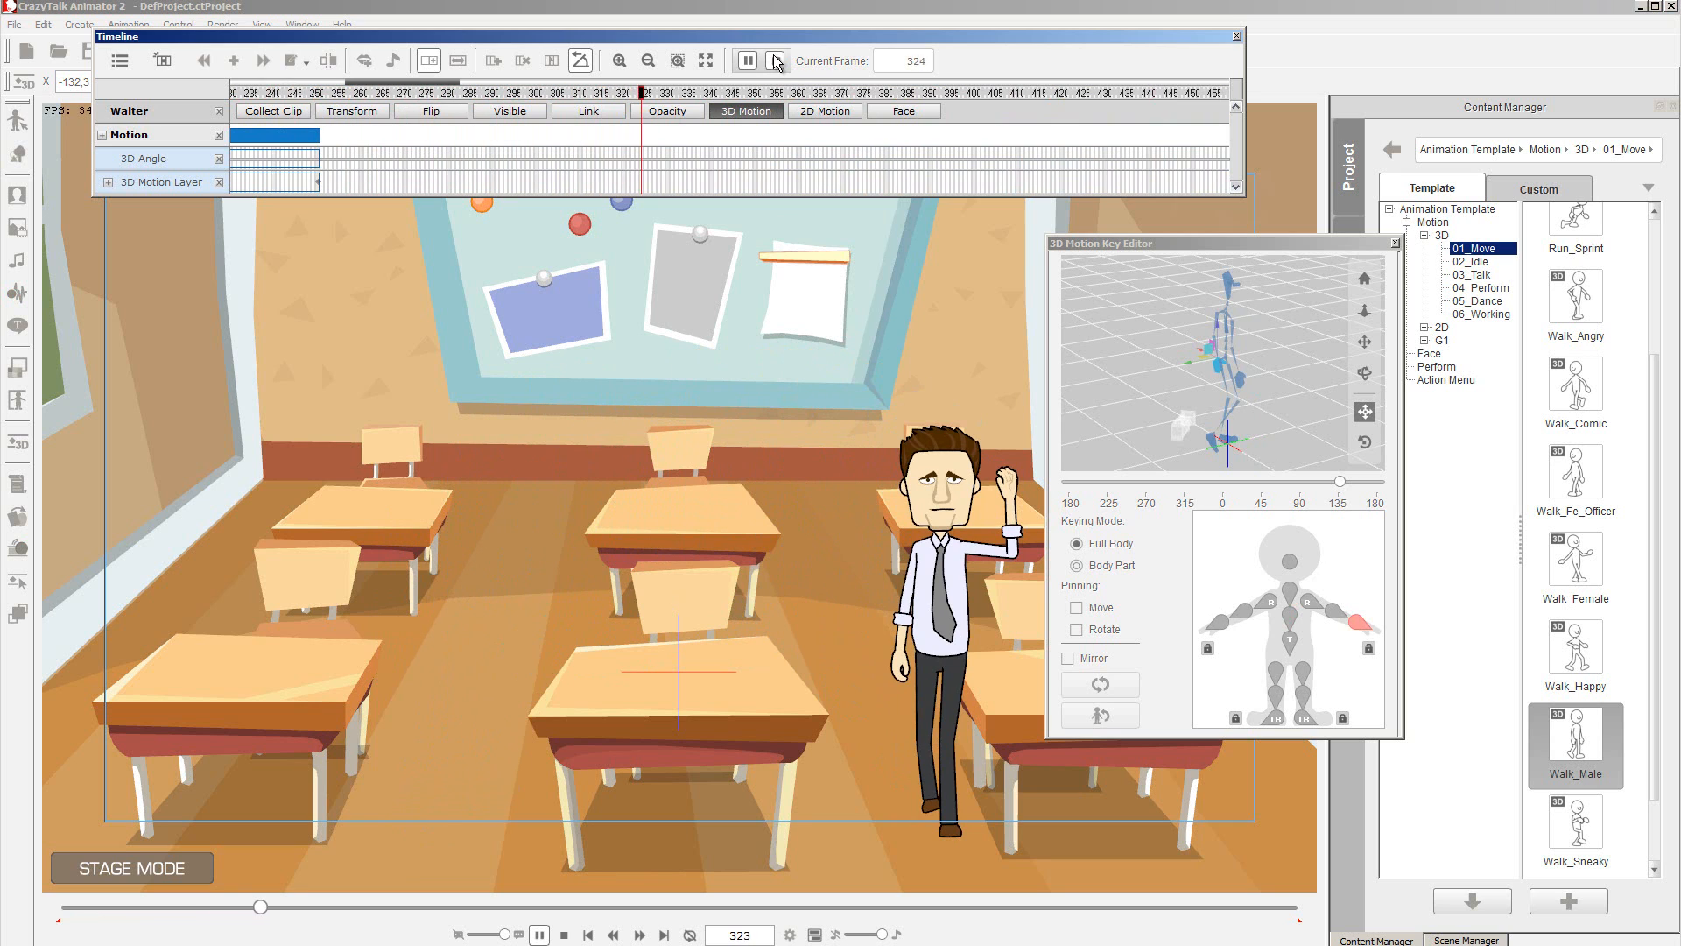
pyautogui.click(772, 61)
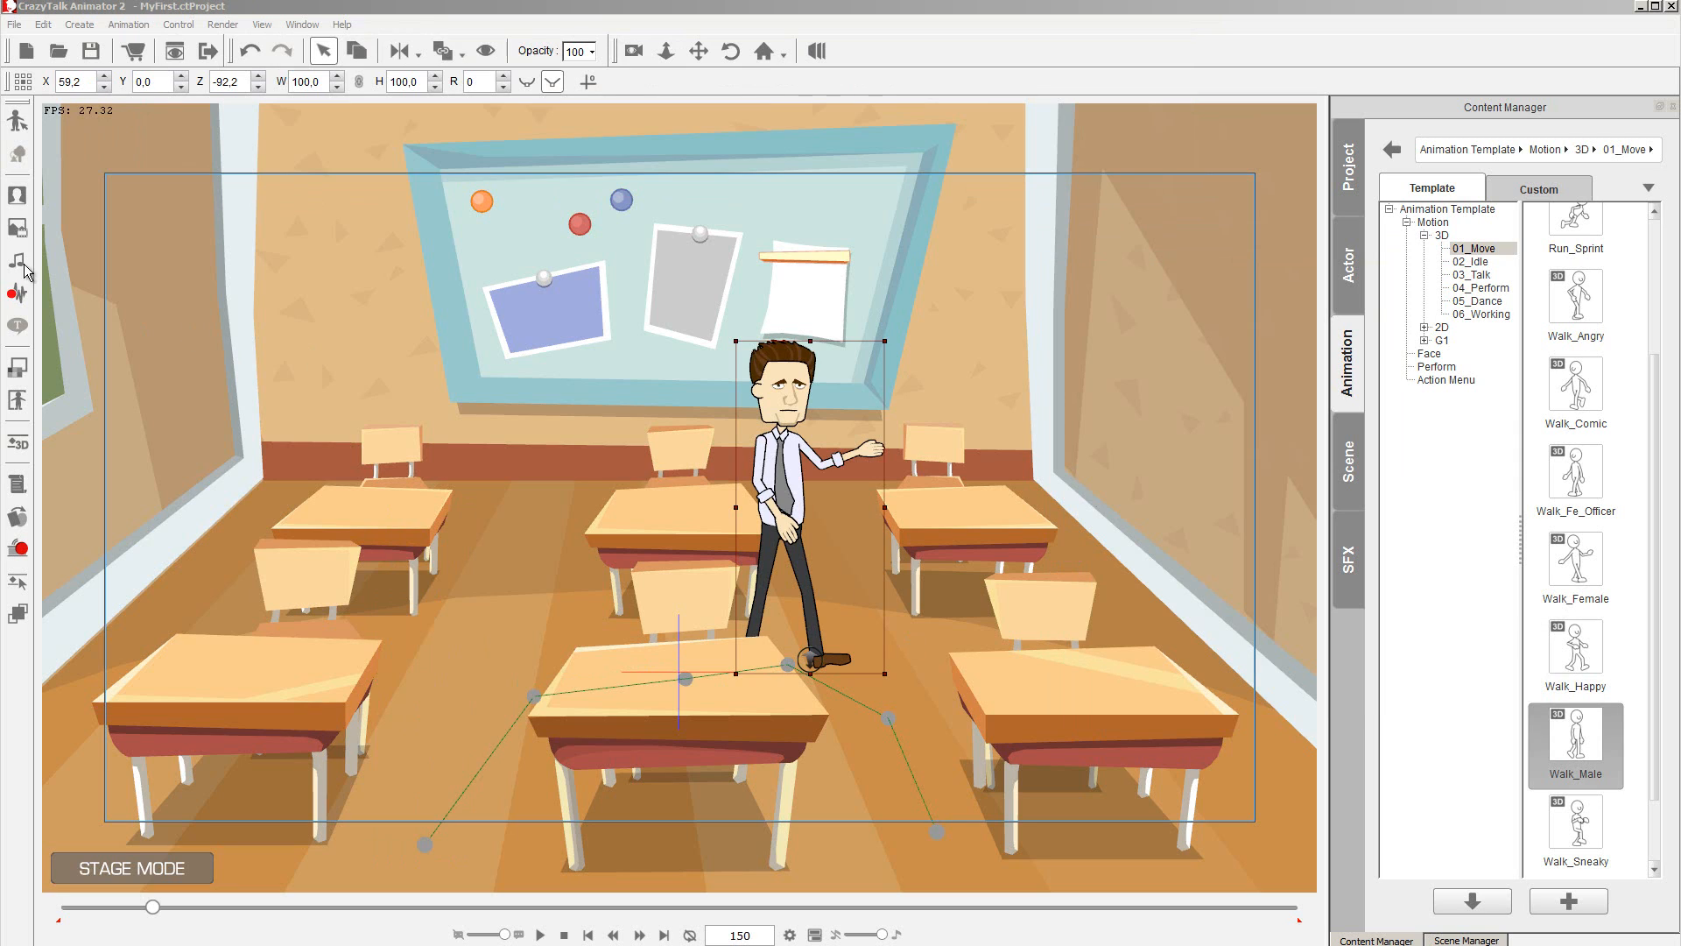
# Create a voice script for Walter by recording about 6 seconds of speech with the Logitech USB headset microphone.
pyautogui.click(16, 294)
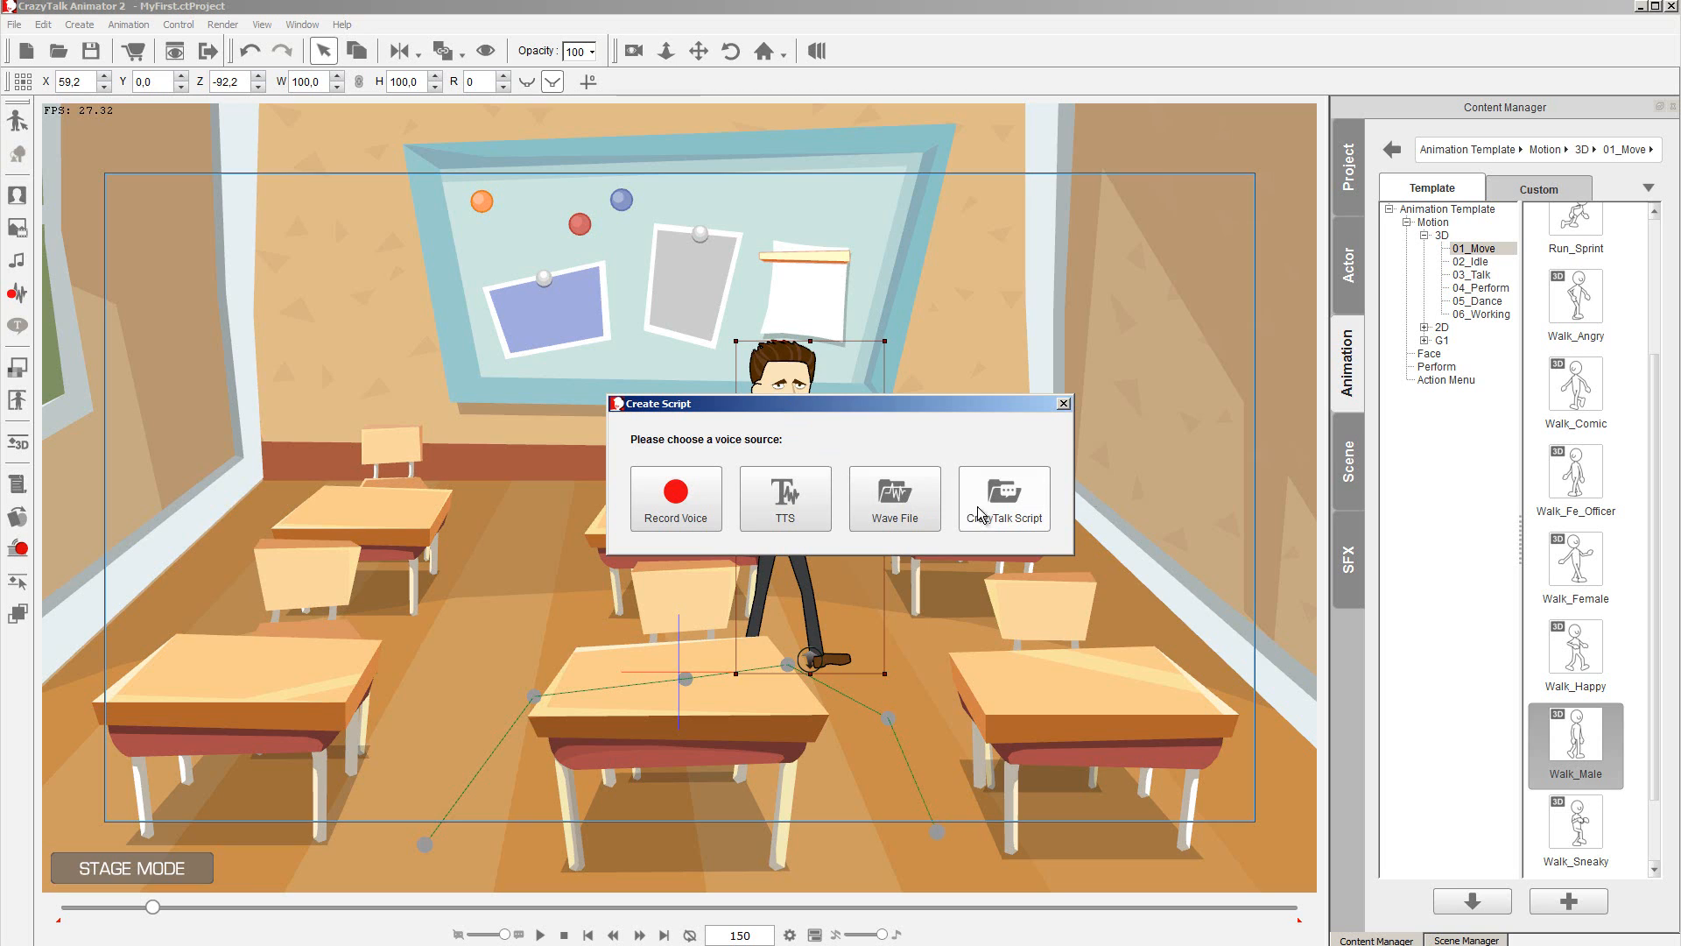
pyautogui.click(675, 499)
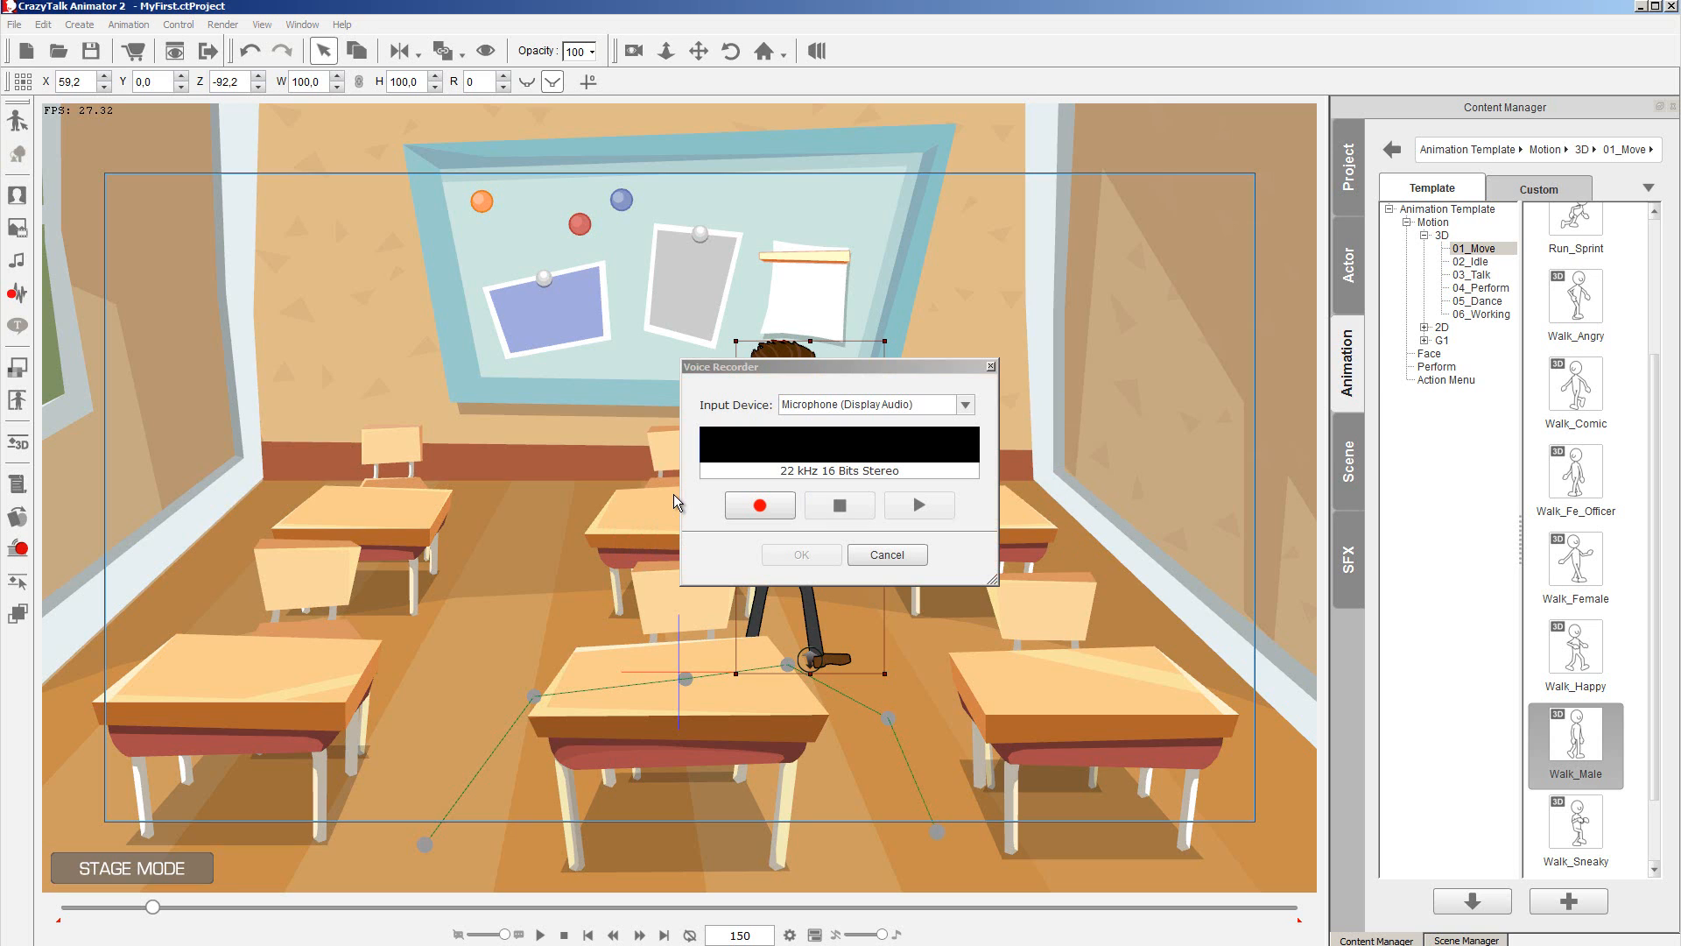
pyautogui.click(967, 407)
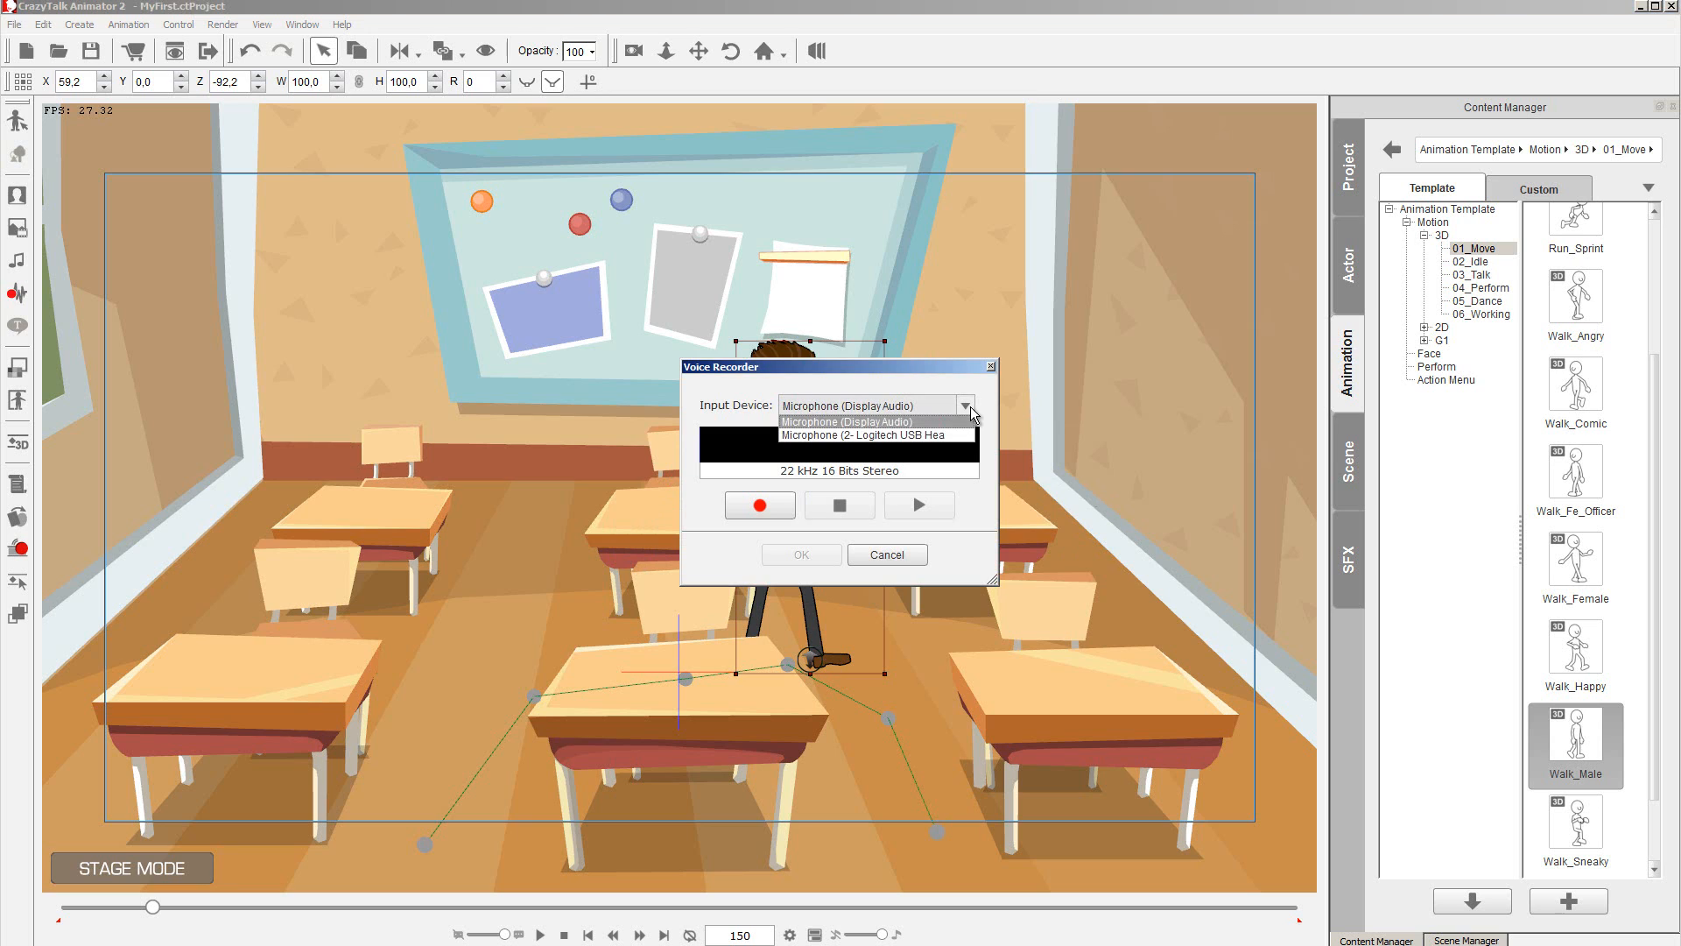
pyautogui.click(846, 434)
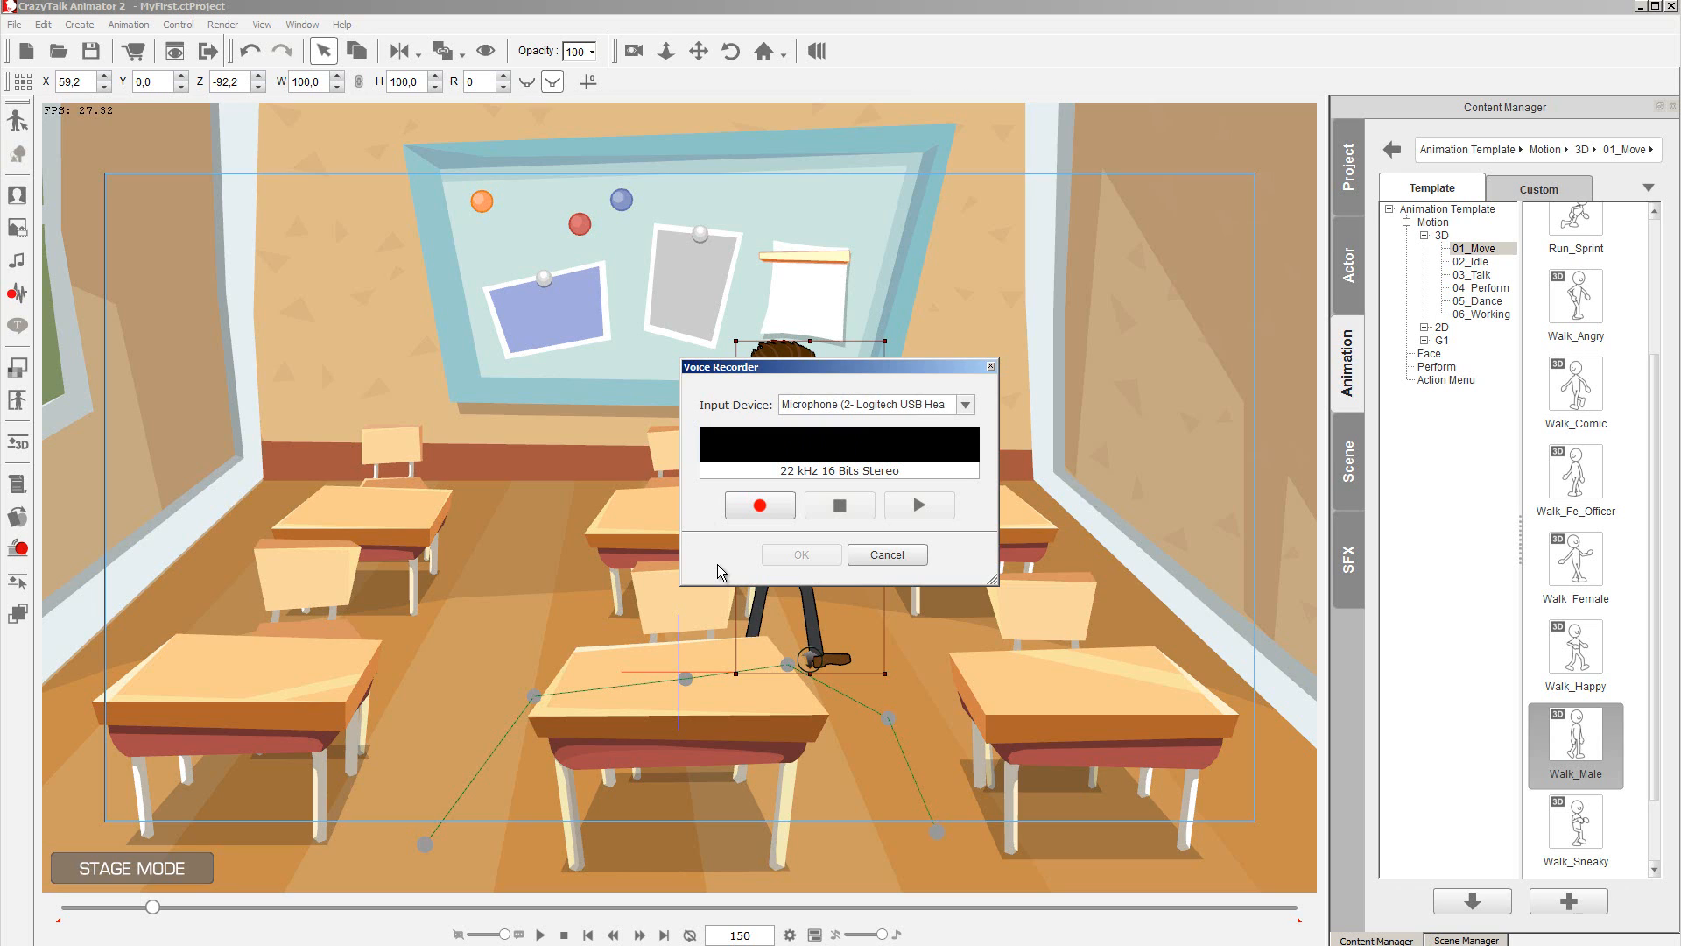
pyautogui.click(760, 510)
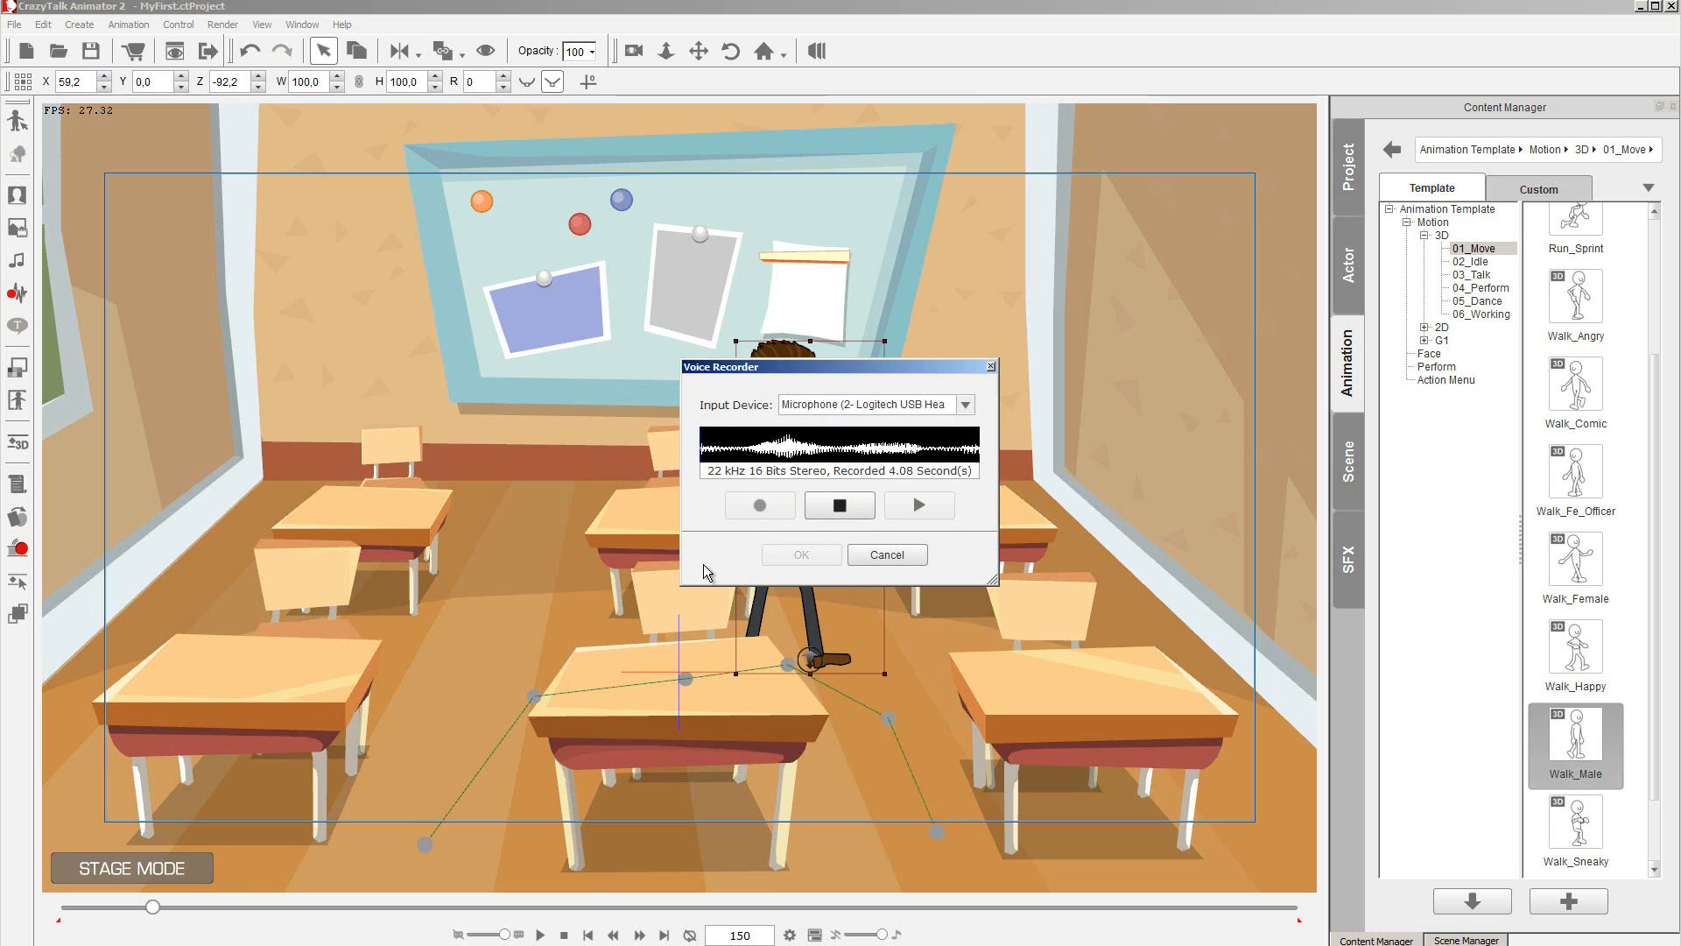
pyautogui.click(844, 513)
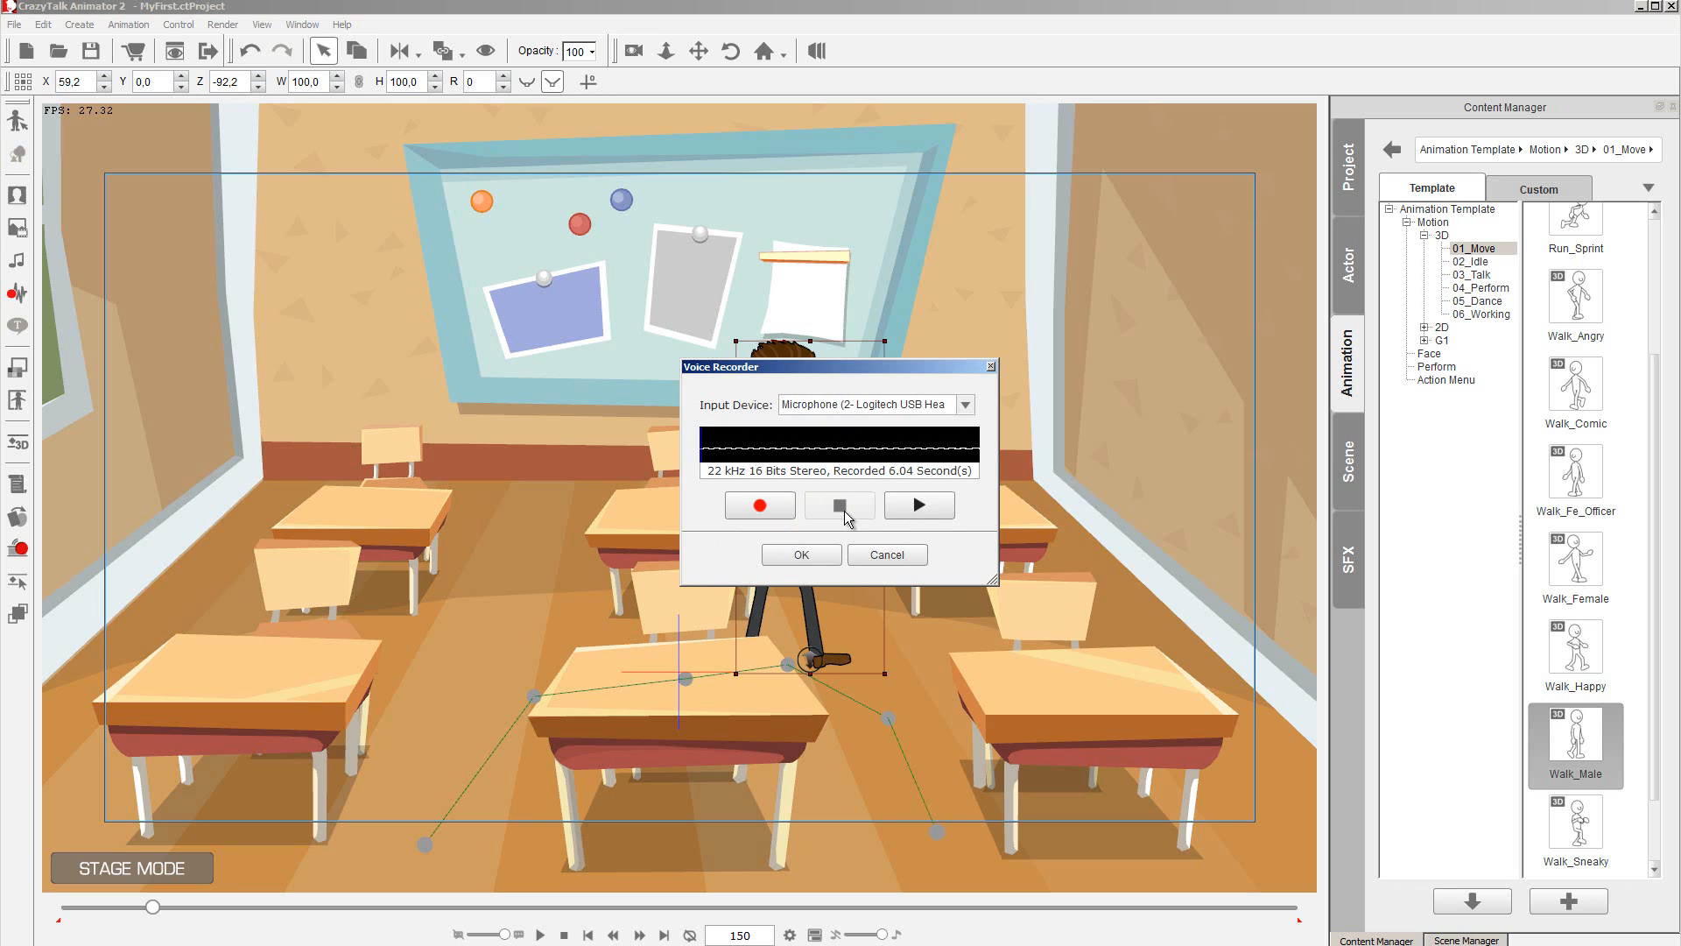
# Listen to the recorded voice clip and accept it as Walter's script.
pyautogui.click(919, 506)
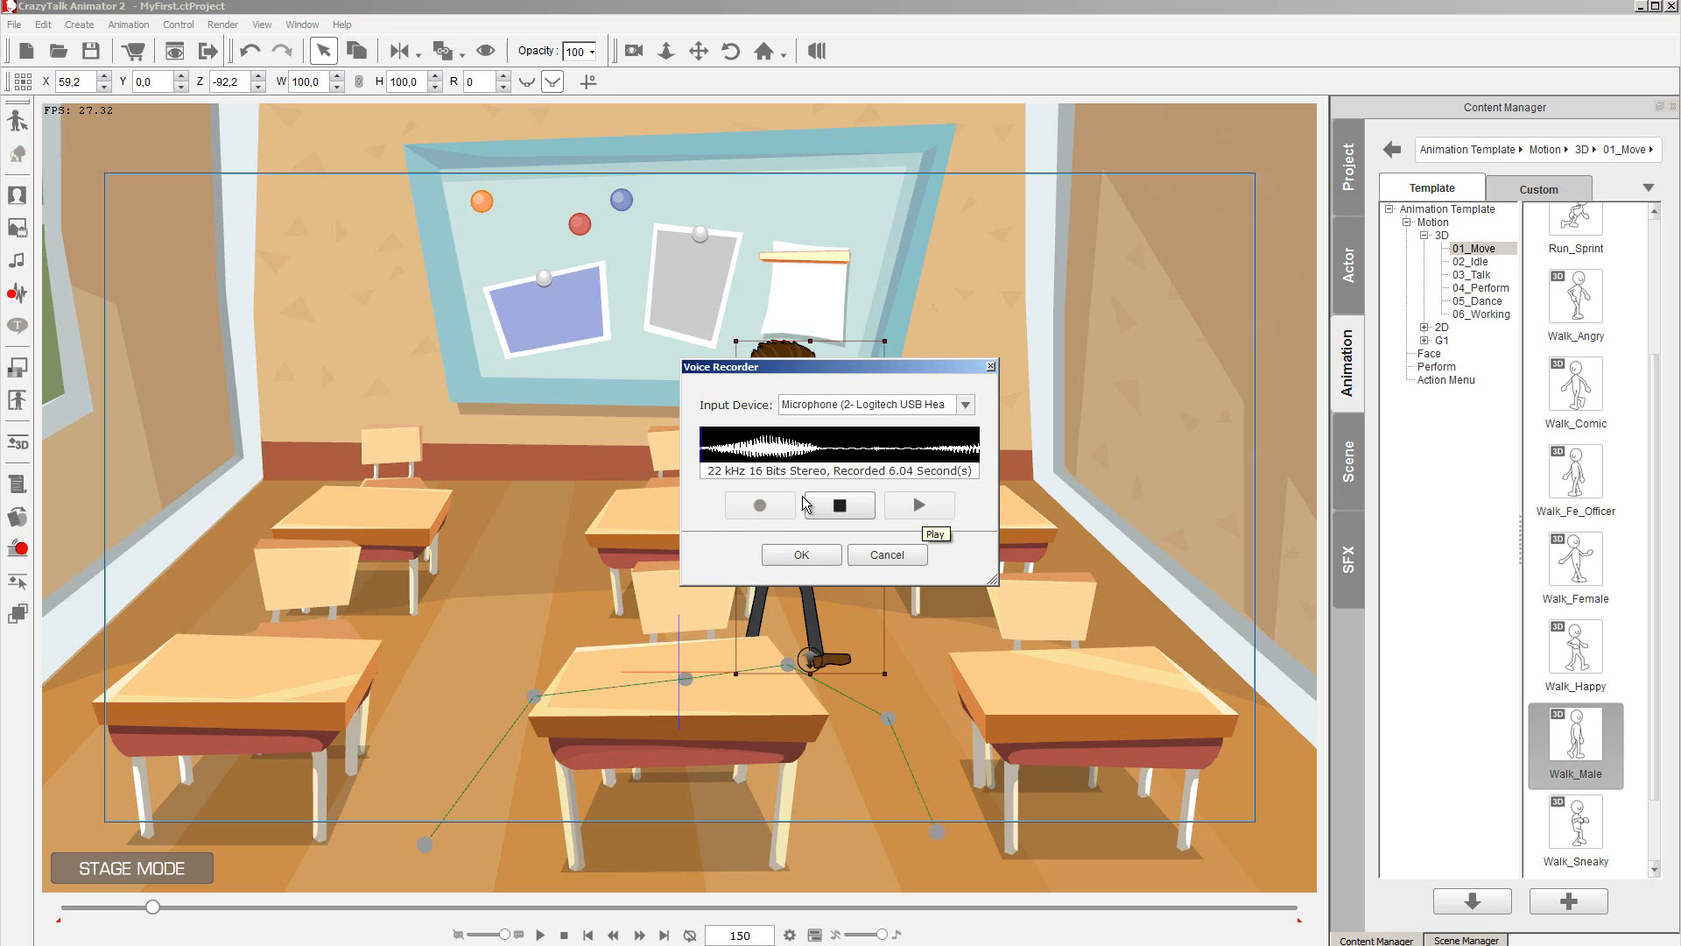
pyautogui.click(845, 508)
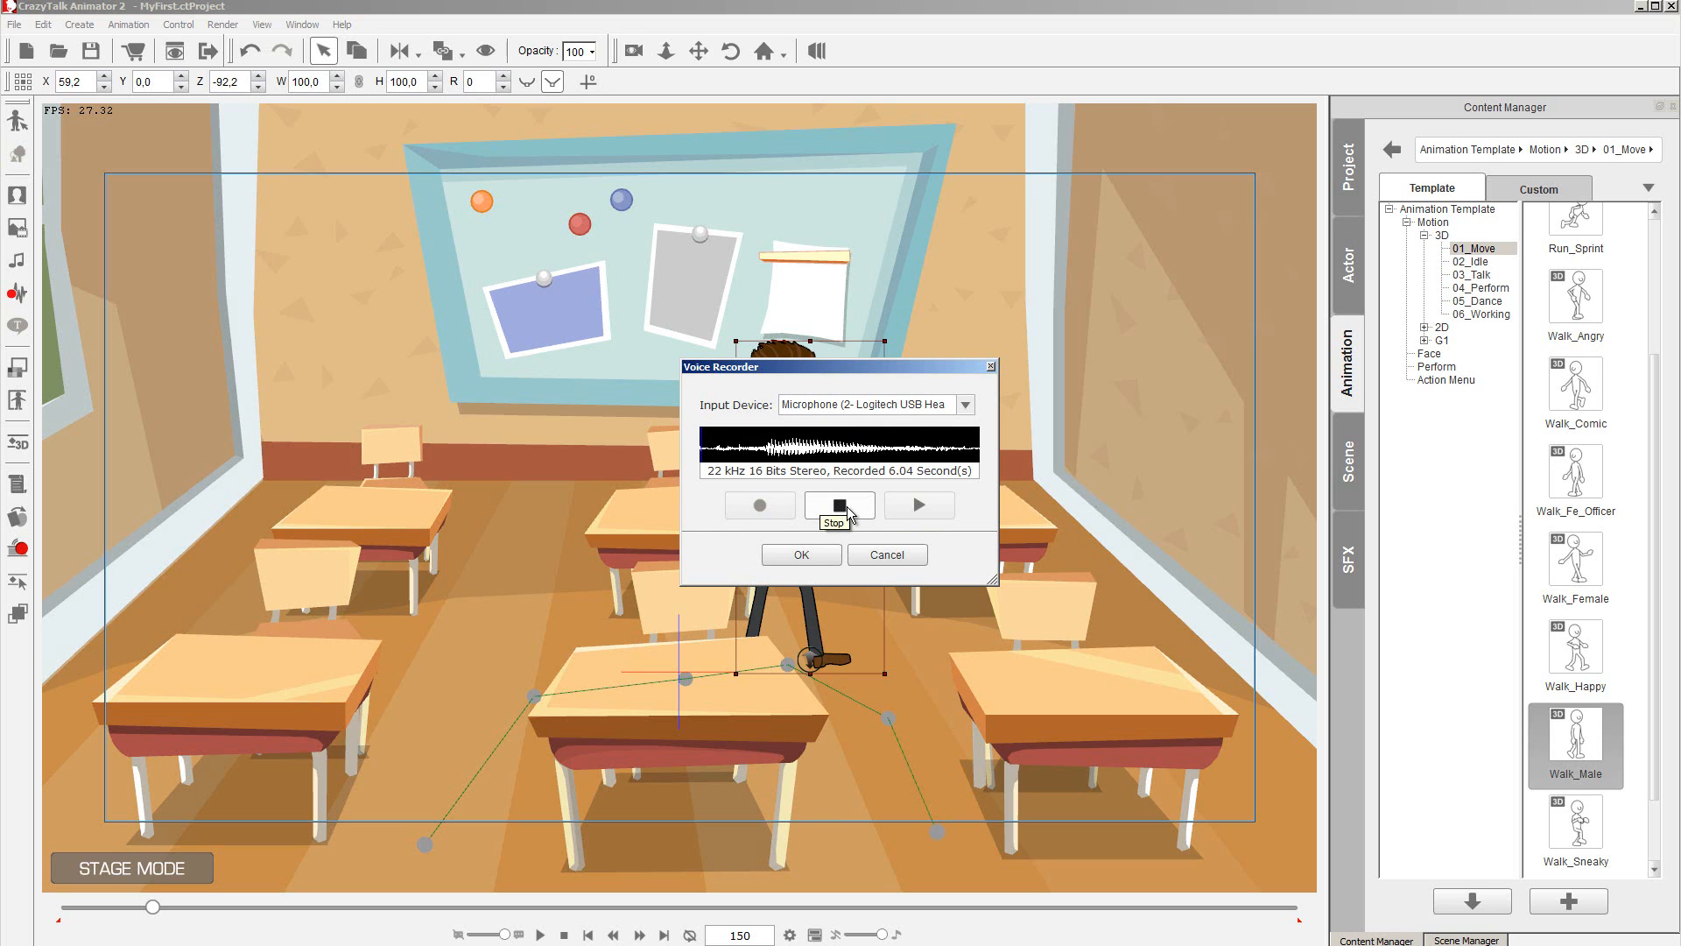
pyautogui.click(845, 511)
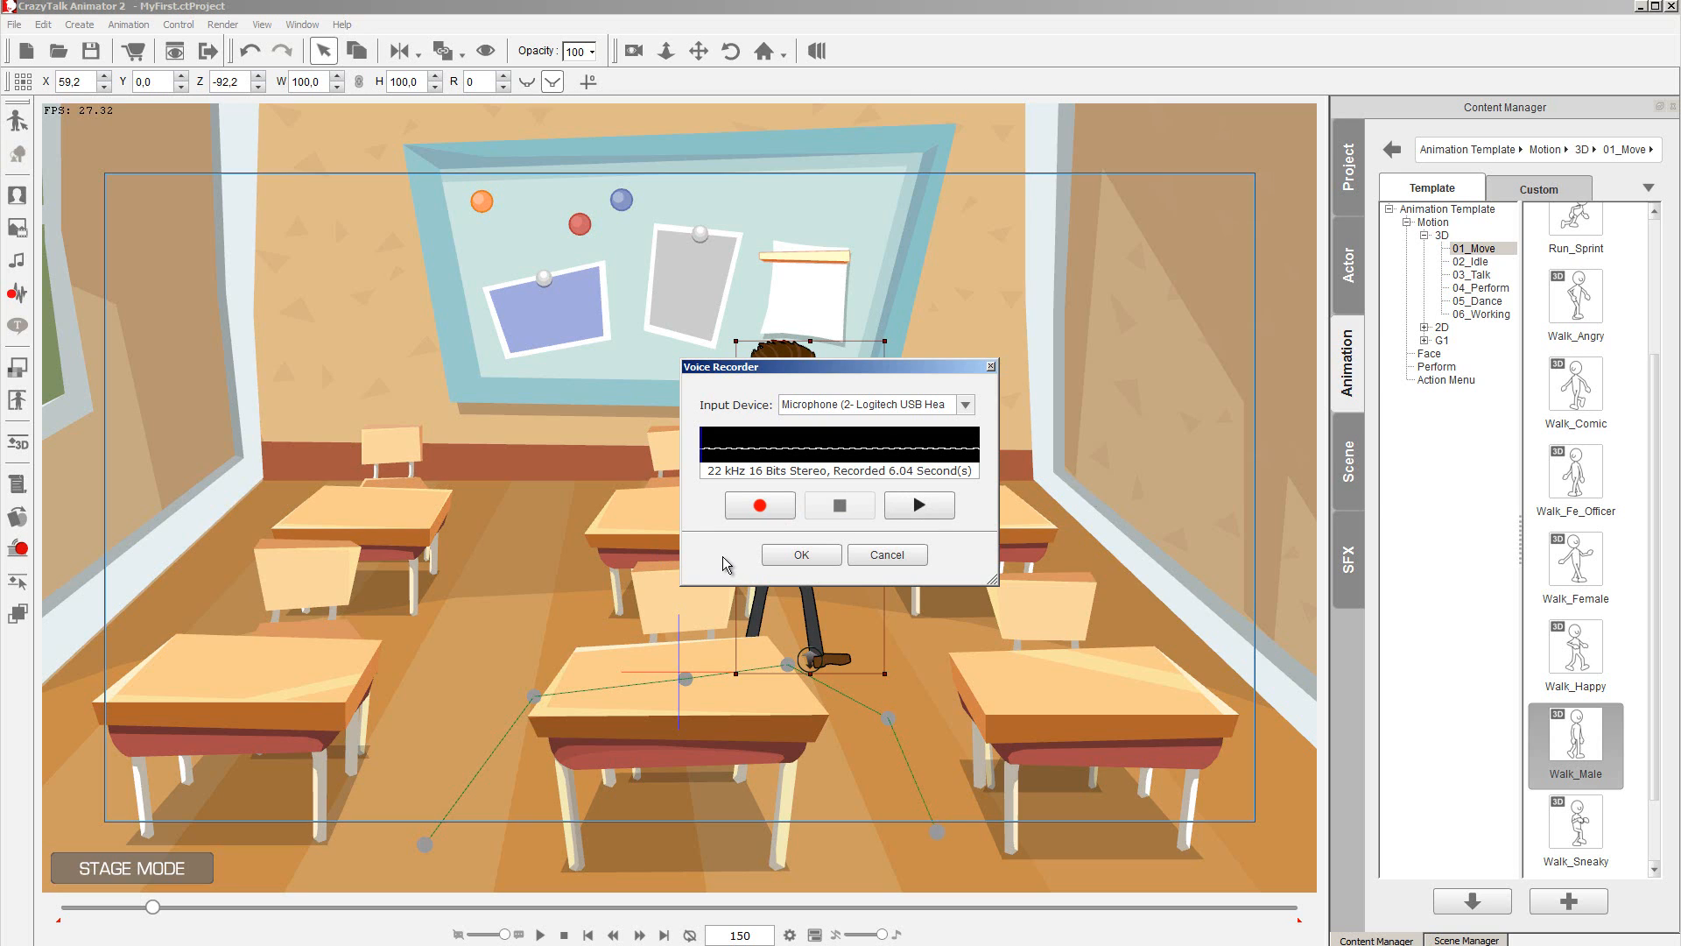
pyautogui.click(801, 555)
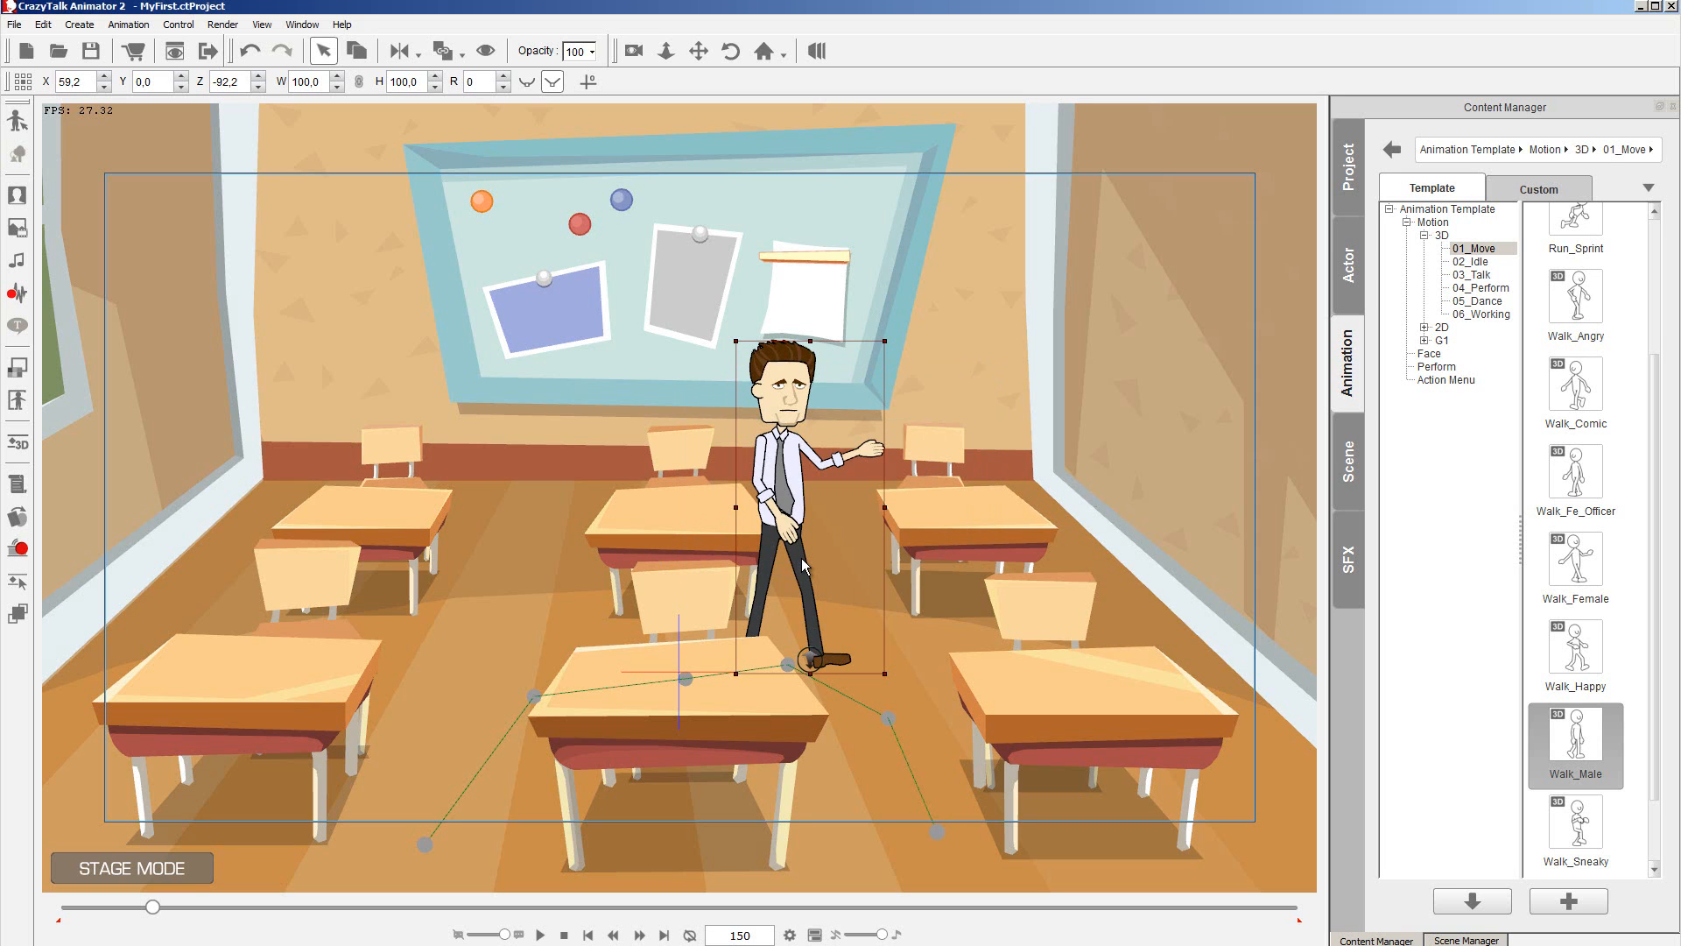
# Play the scene from frame 150 to review Walter's walk and wave with the recorded voice, and pause it.
pyautogui.press('space')
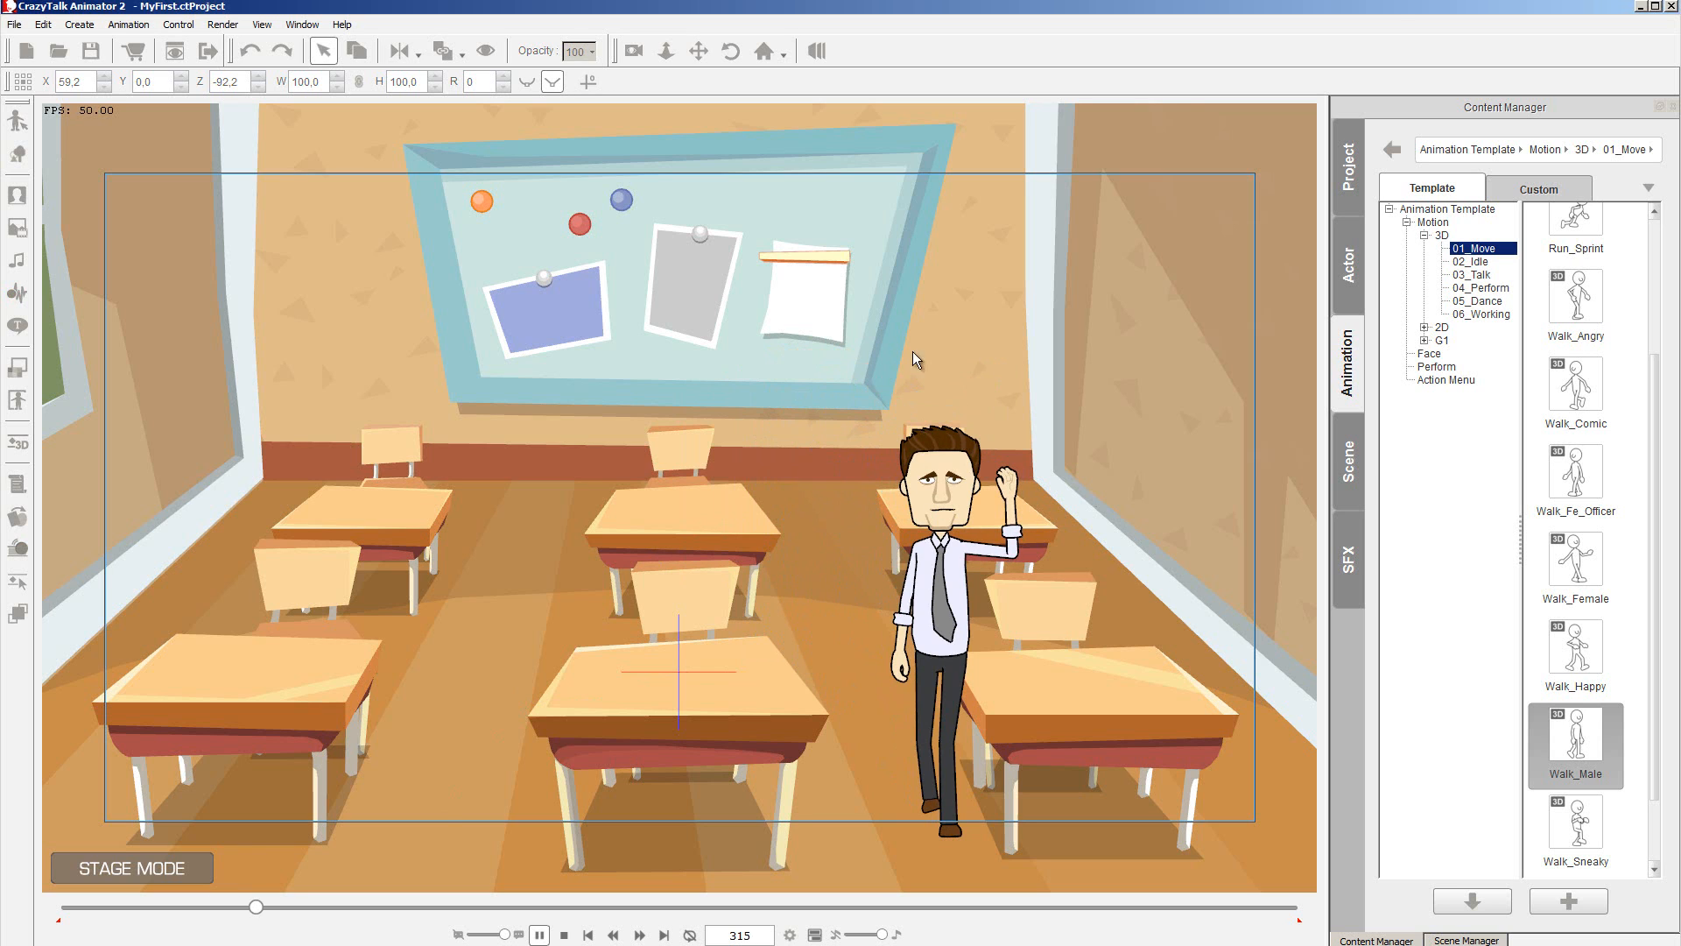
pyautogui.press('space')
pyautogui.click(541, 934)
pyautogui.click(540, 935)
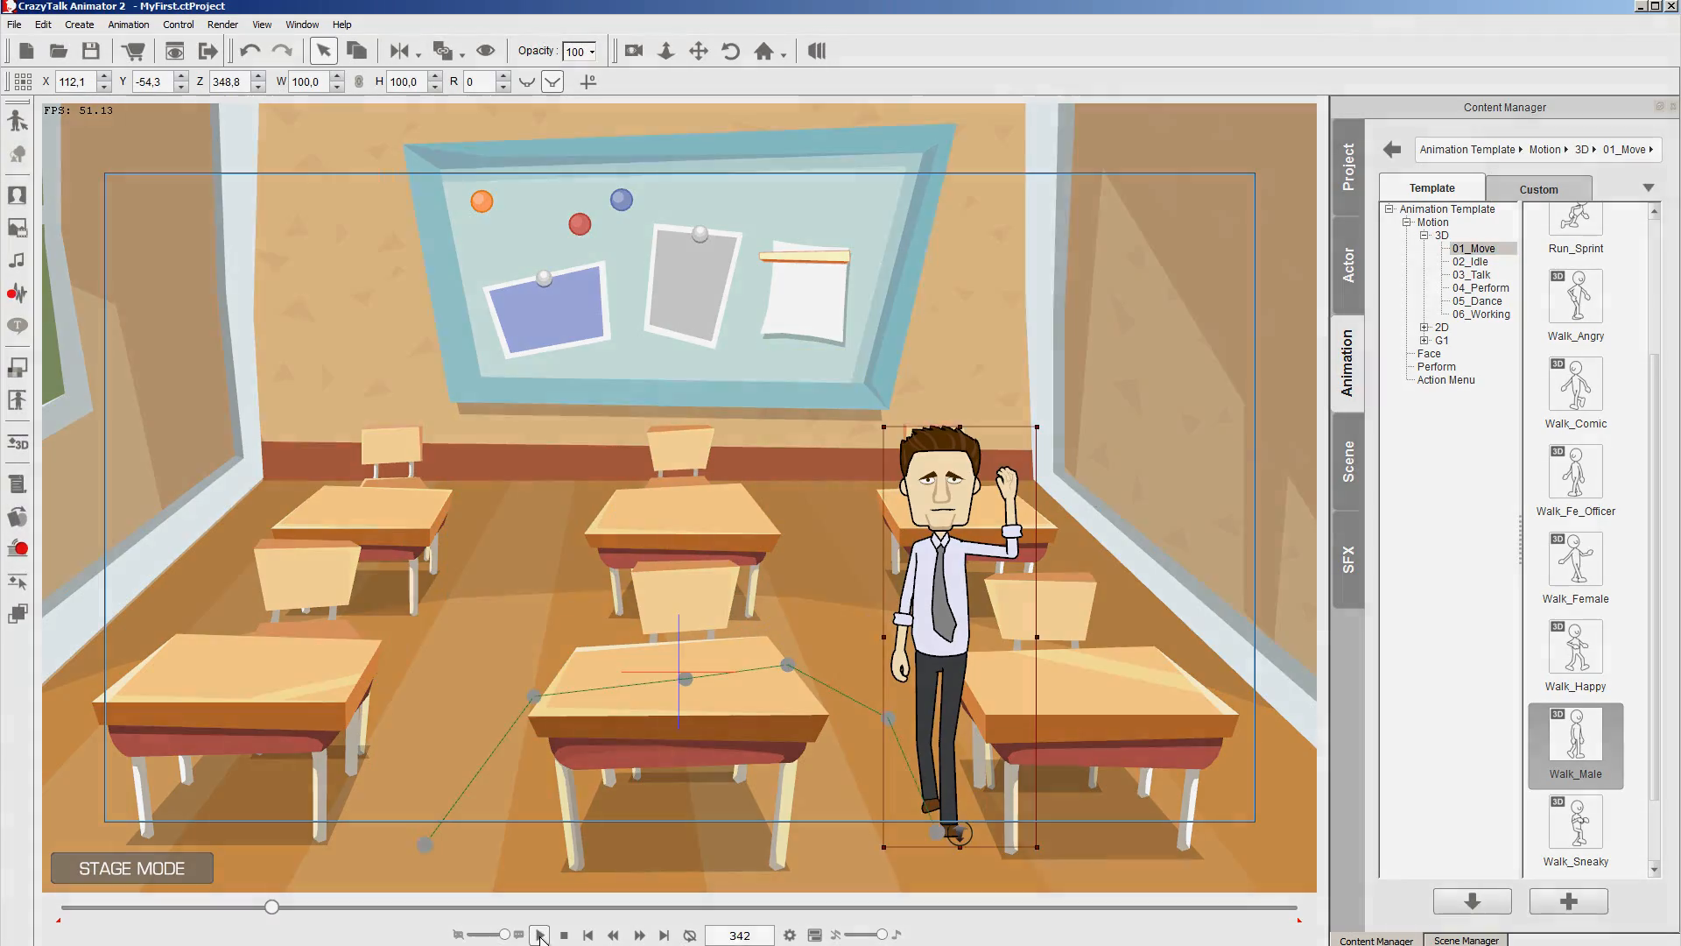